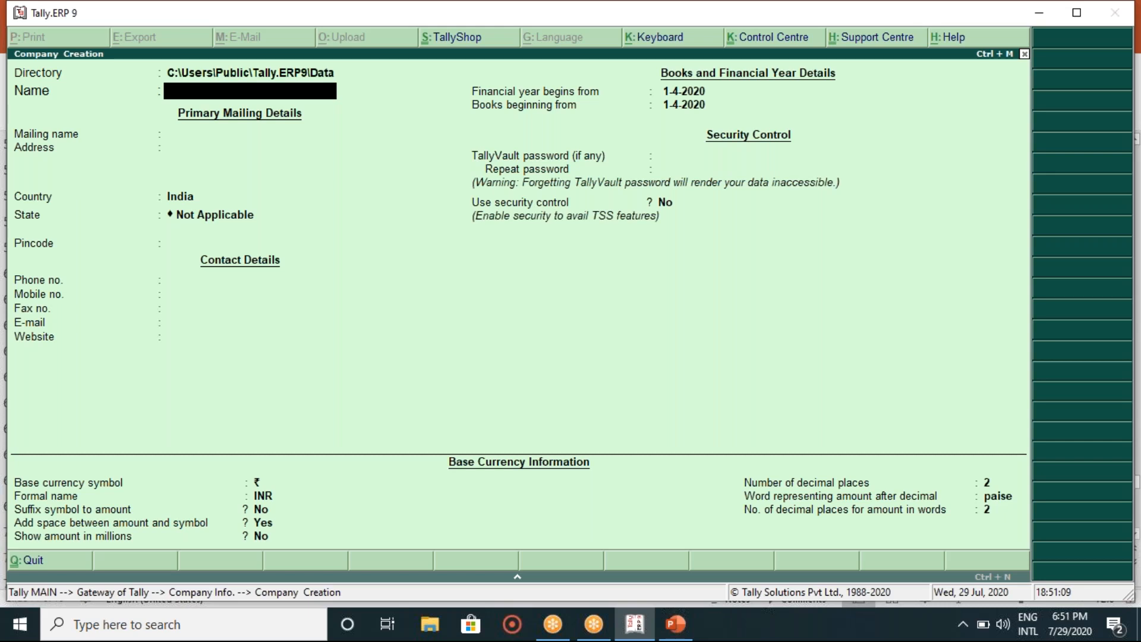
Enter SLV as the new company's name and mailing name, Mysore as the address, India as the country and Karnataka as the state
type("SLV")
key("Return")
key("Return")
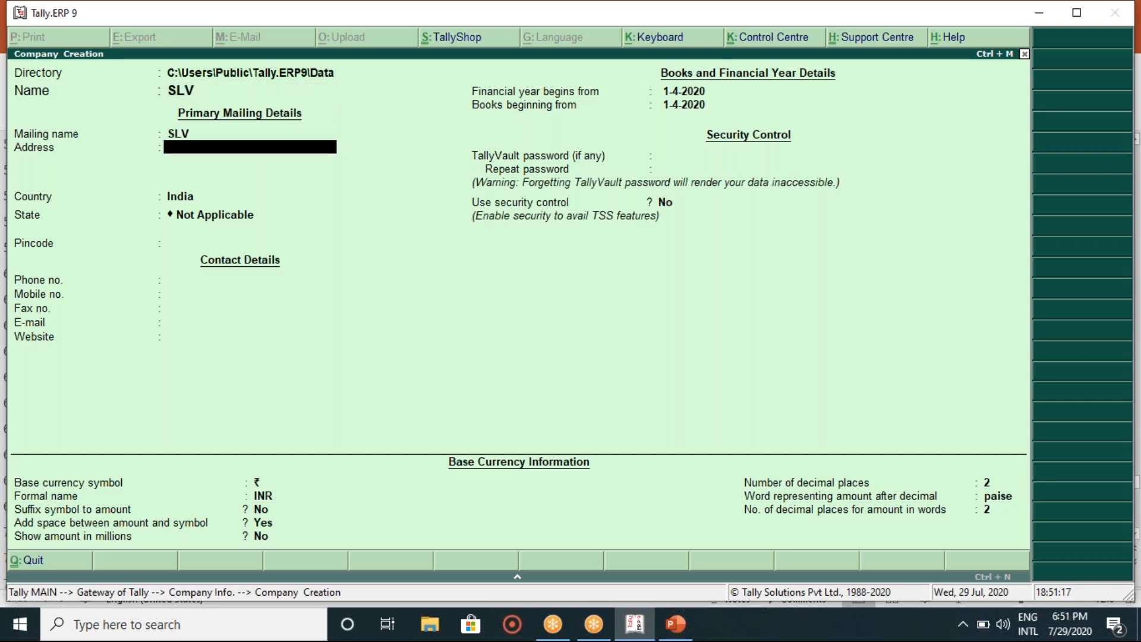
type("Mysore")
key("Return")
key("Return")
key("Return")
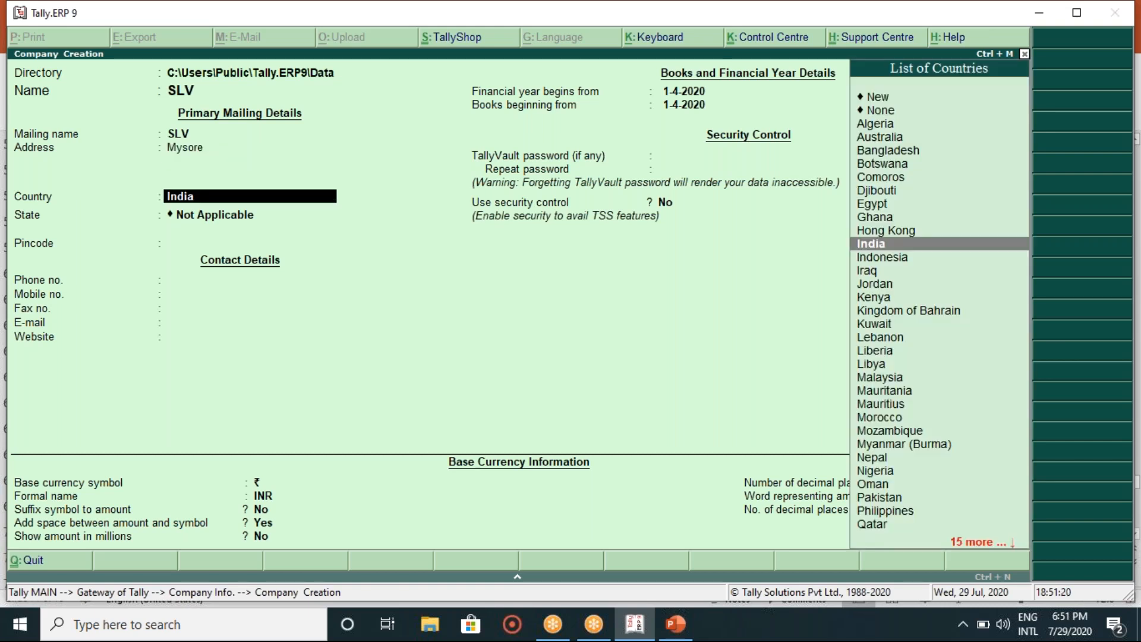
type("Kar")
key("Return")
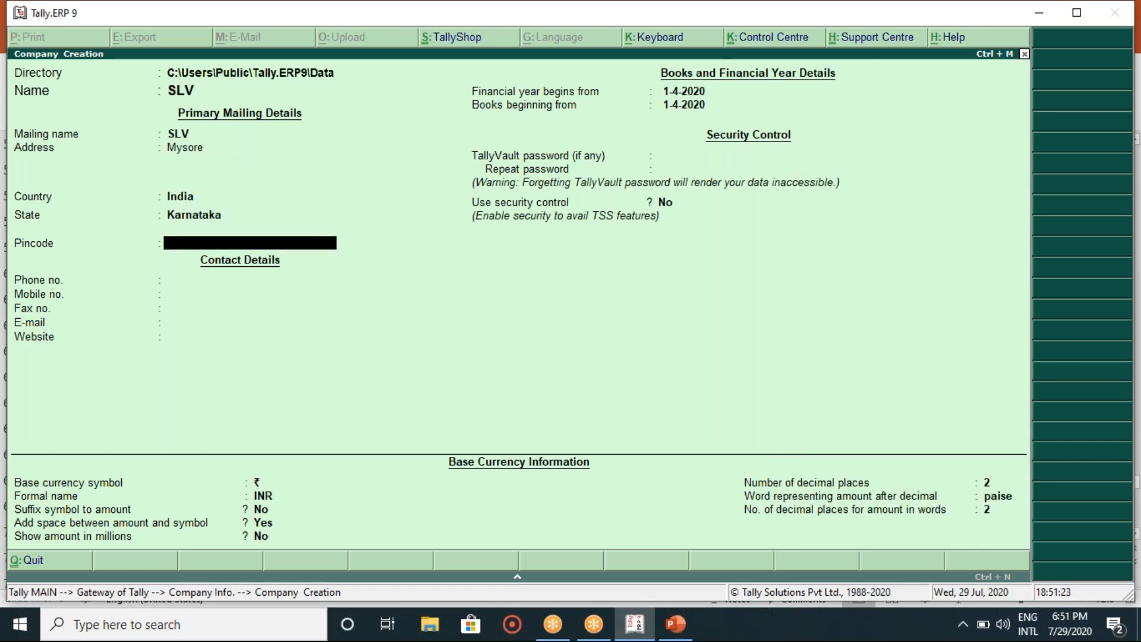
Leave the remaining company details at their defaults, save the company SLV and return to the Gateway of Tally
key("Return")
key("Return")
key("Return")
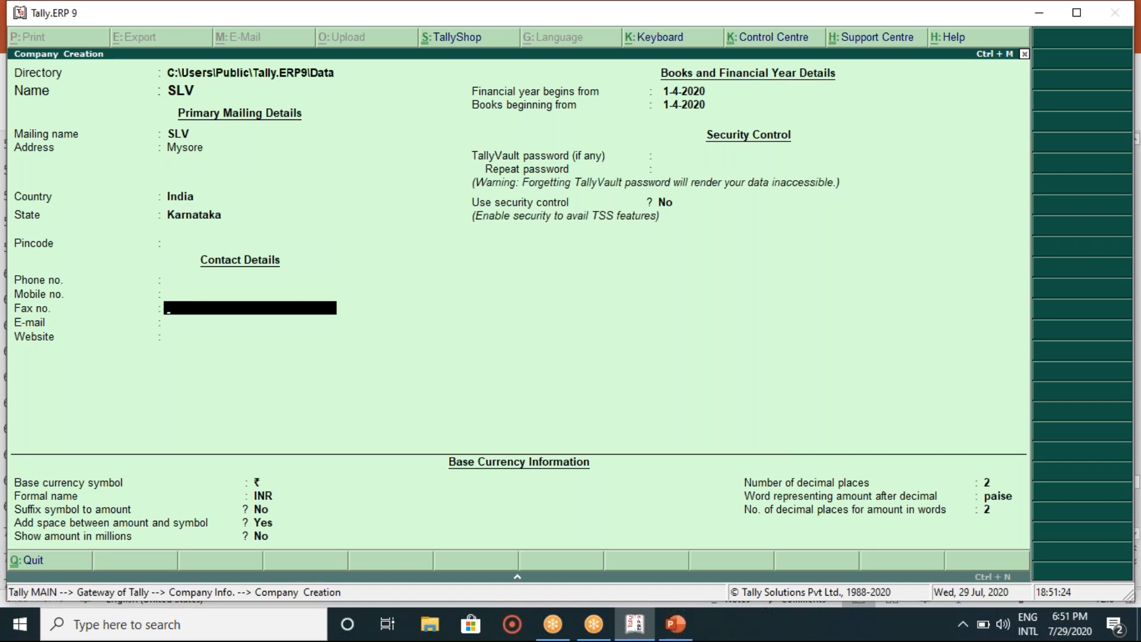
key("Return")
key("Return")
key("Return")
key("Return")
key("Return")
key("Return")
key("Return")
key("Return")
key("Return")
key("Return")
key("Return")
key("Return")
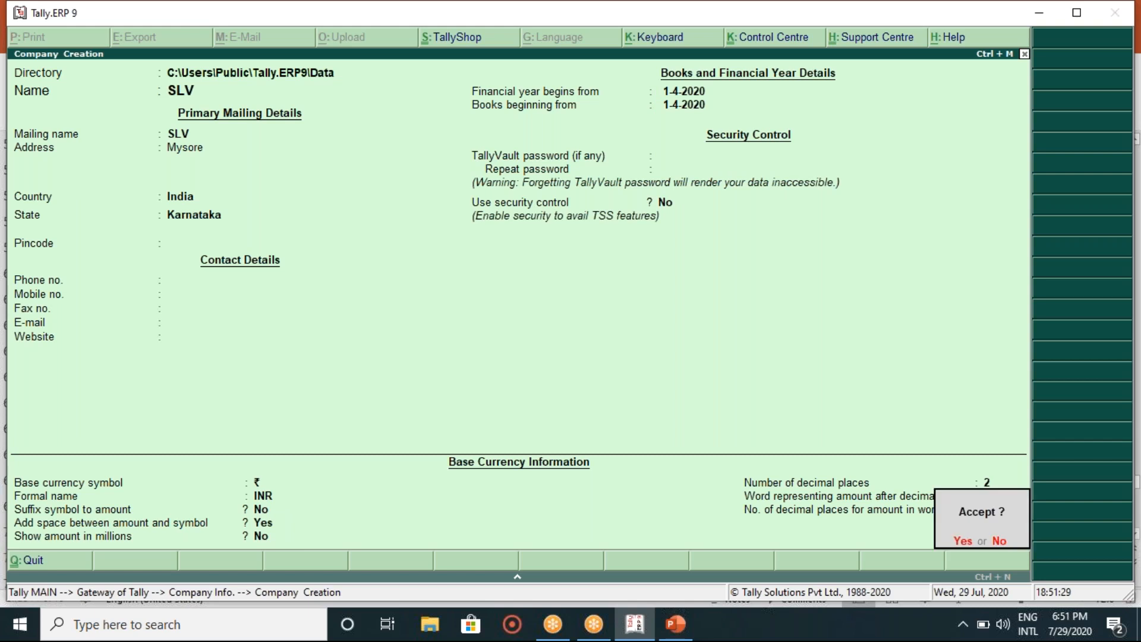
key("Return")
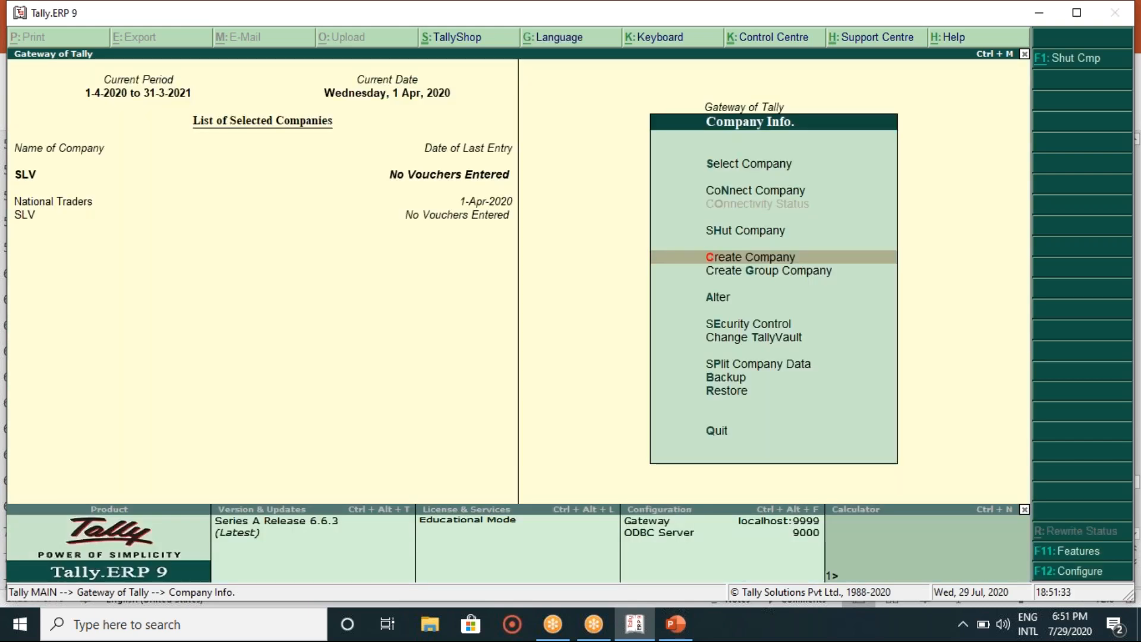
key("Escape")
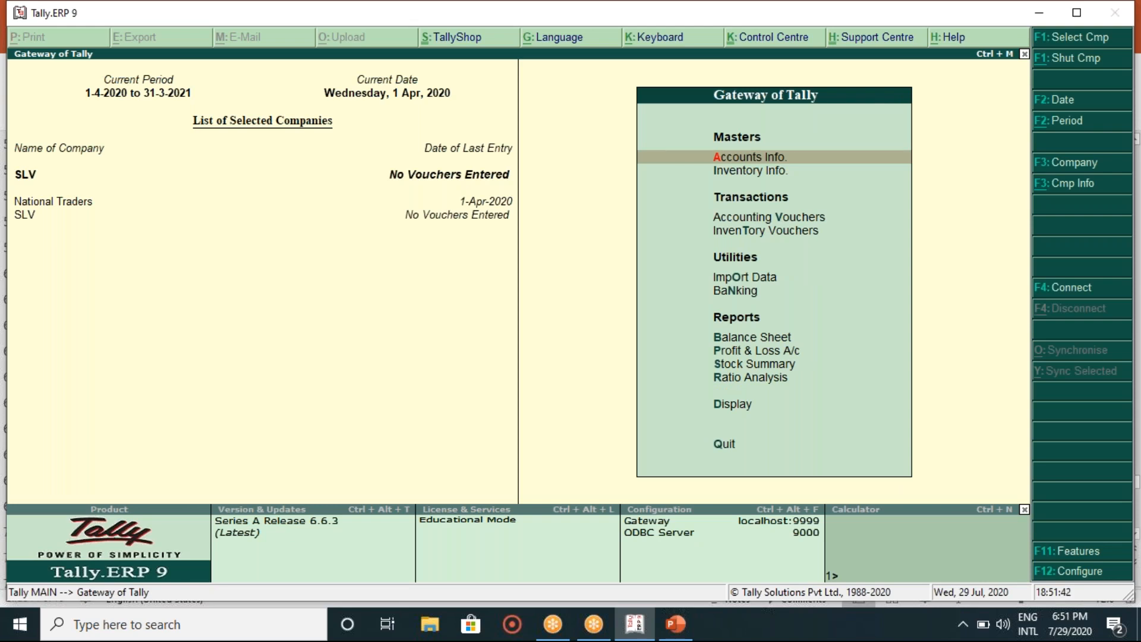
Go to the Inventory Info. masters of company SLV
left_click(729, 171)
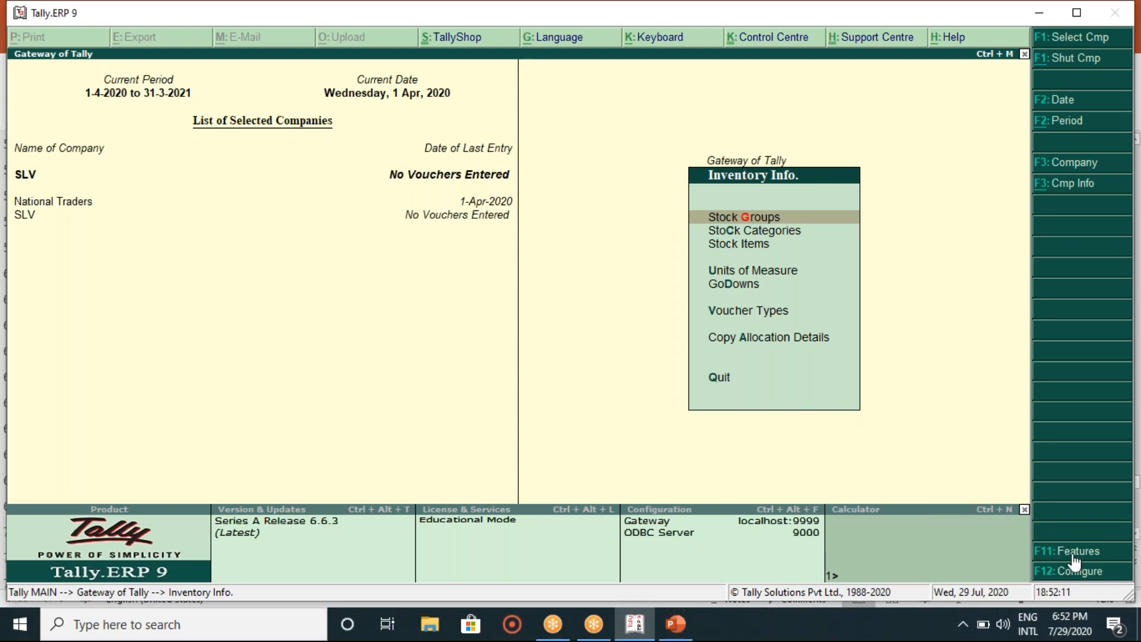
left_click(1076, 572)
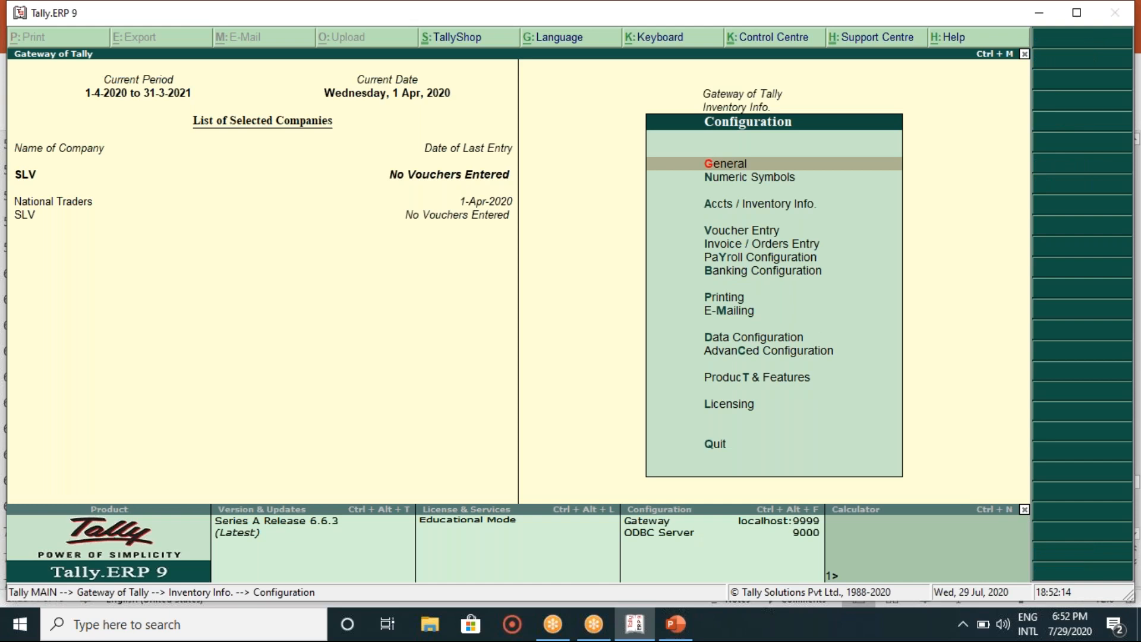
key("Escape")
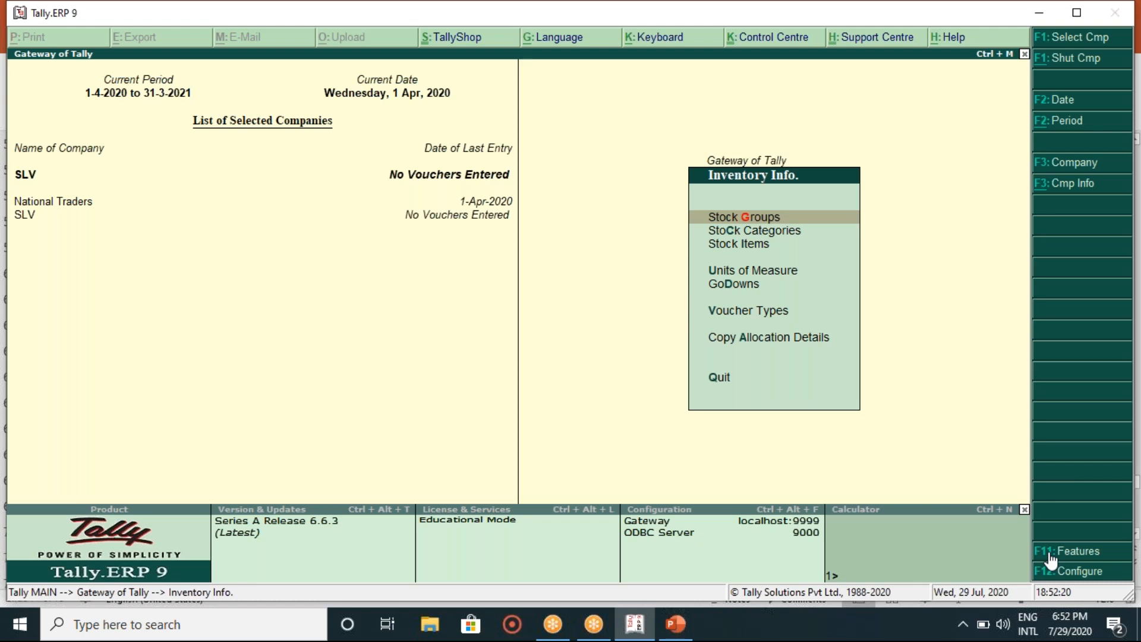
Open the inventory features of company SLV and set Maintain multiple Godowns to No
left_click(1052, 559)
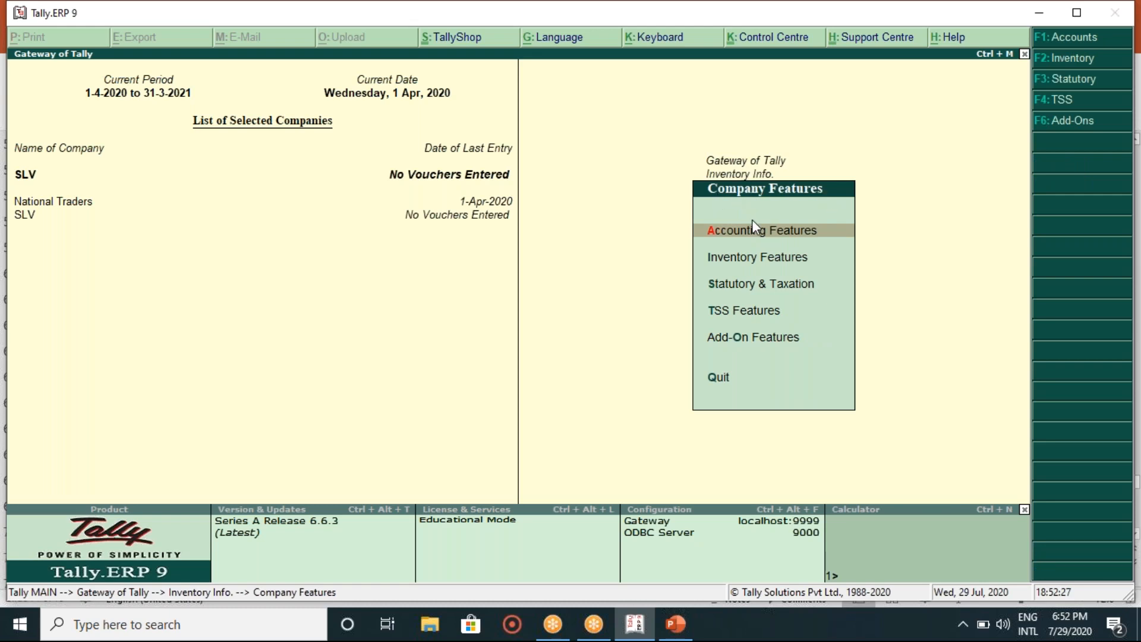
left_click(766, 260)
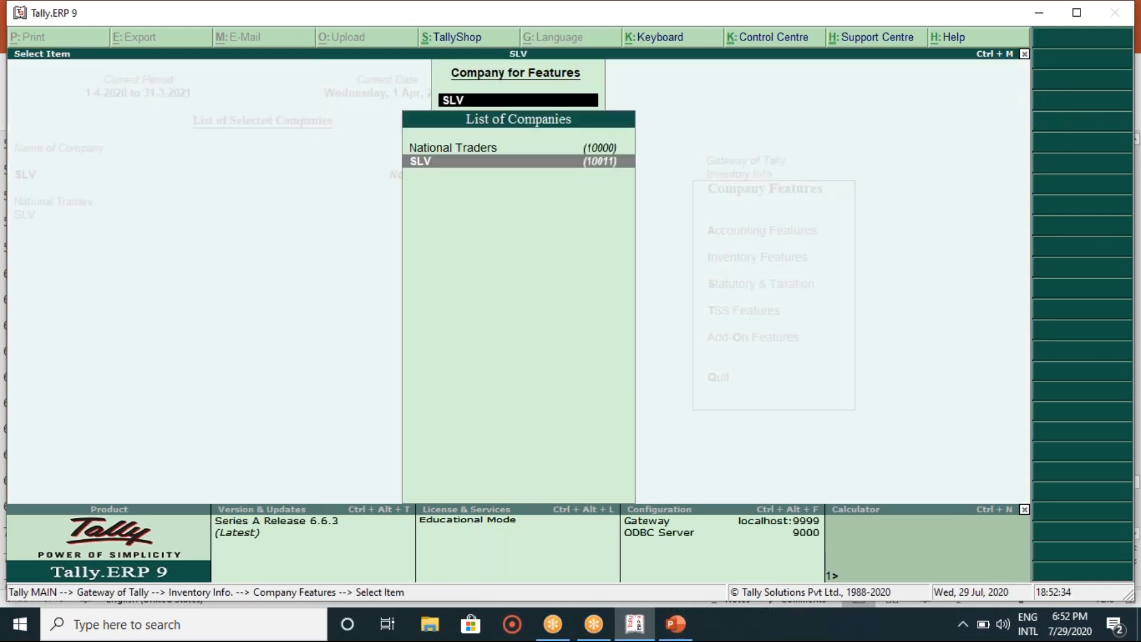
key("Escape")
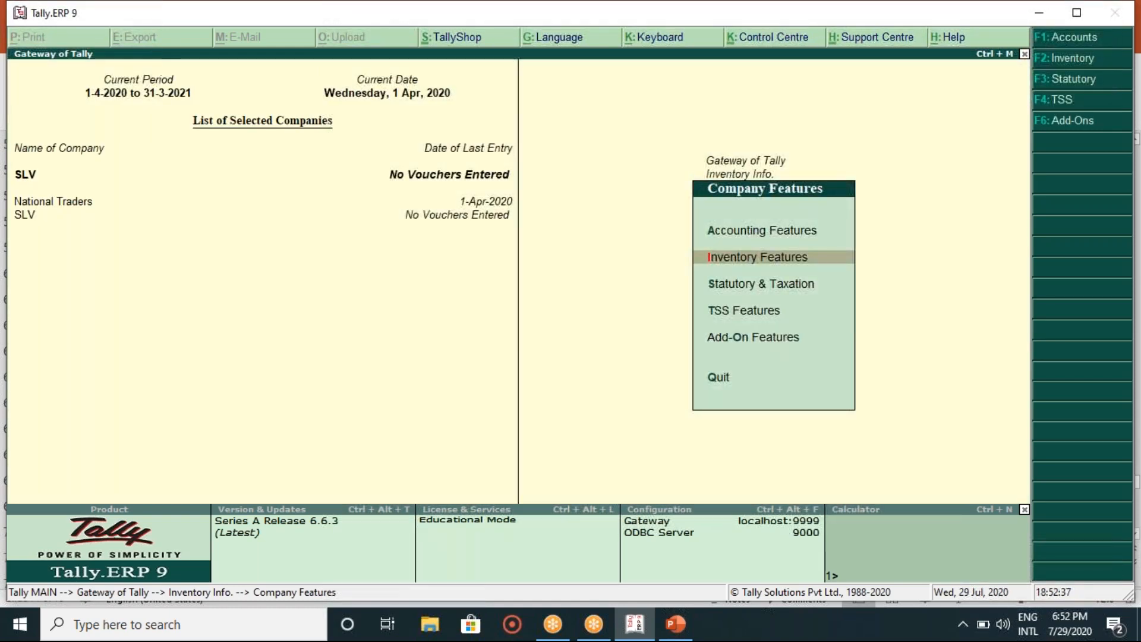
key("Return")
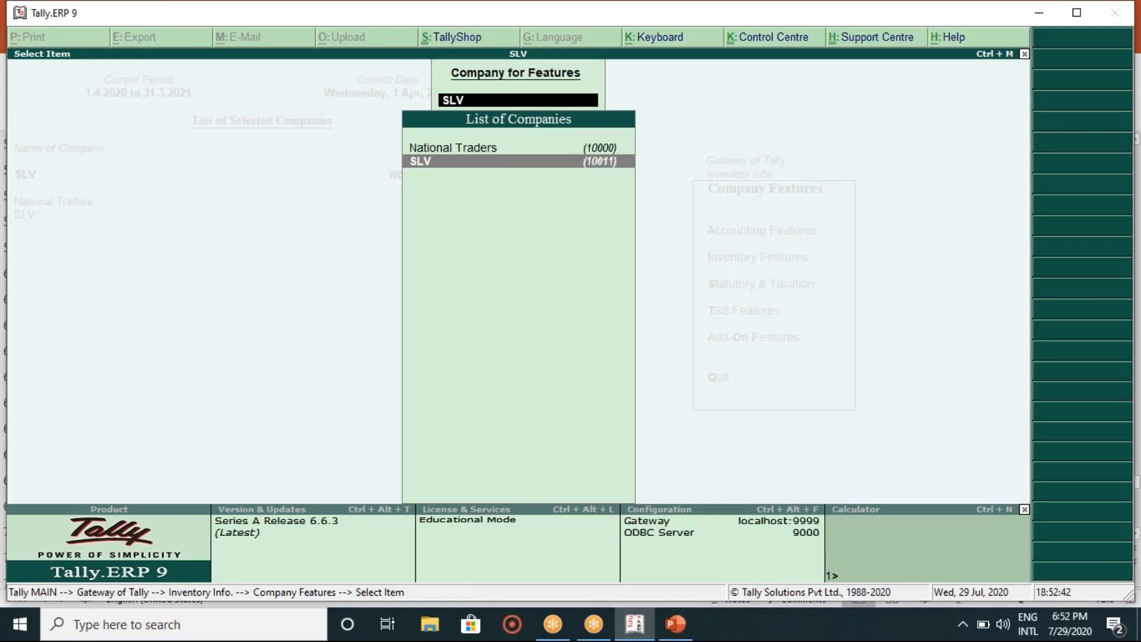
key("Return")
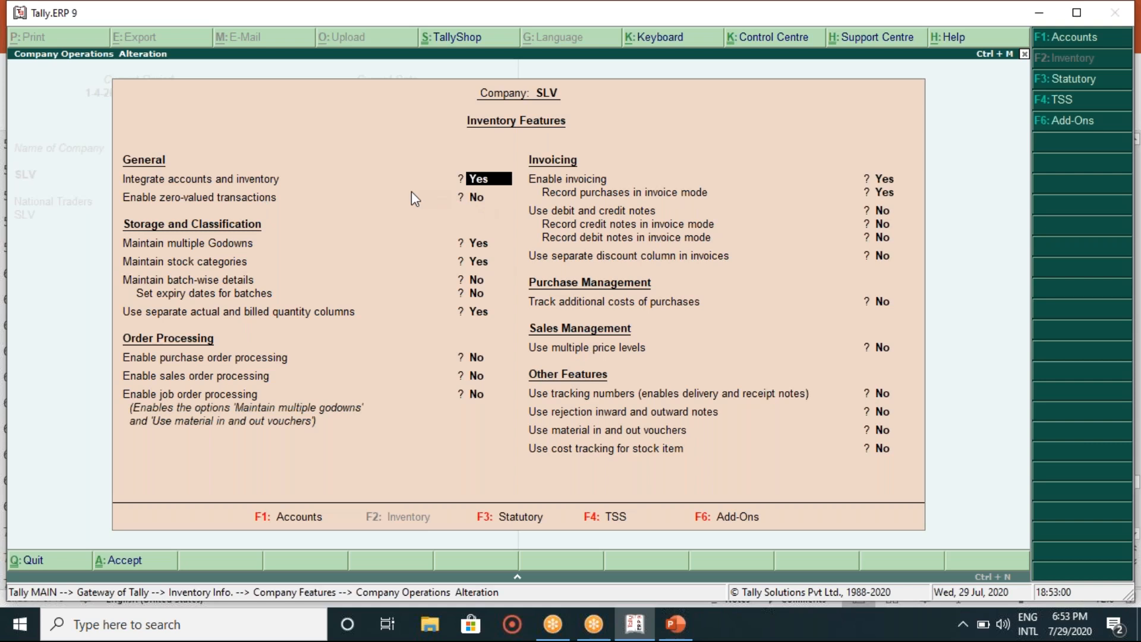
key("Return")
key("Return")
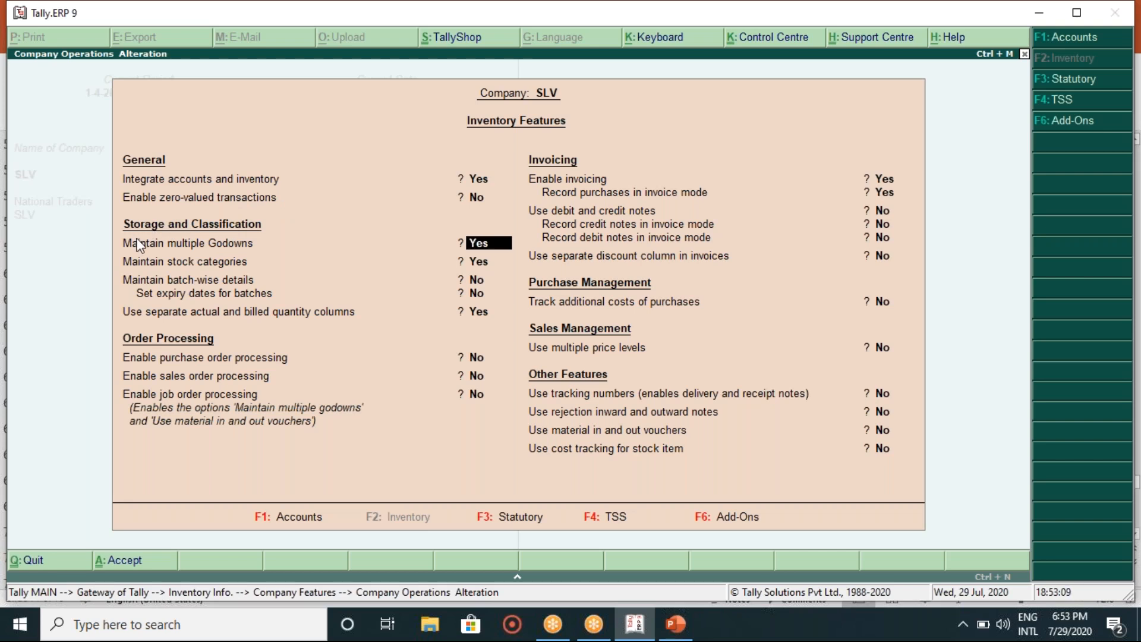
type("n")
key("Return")
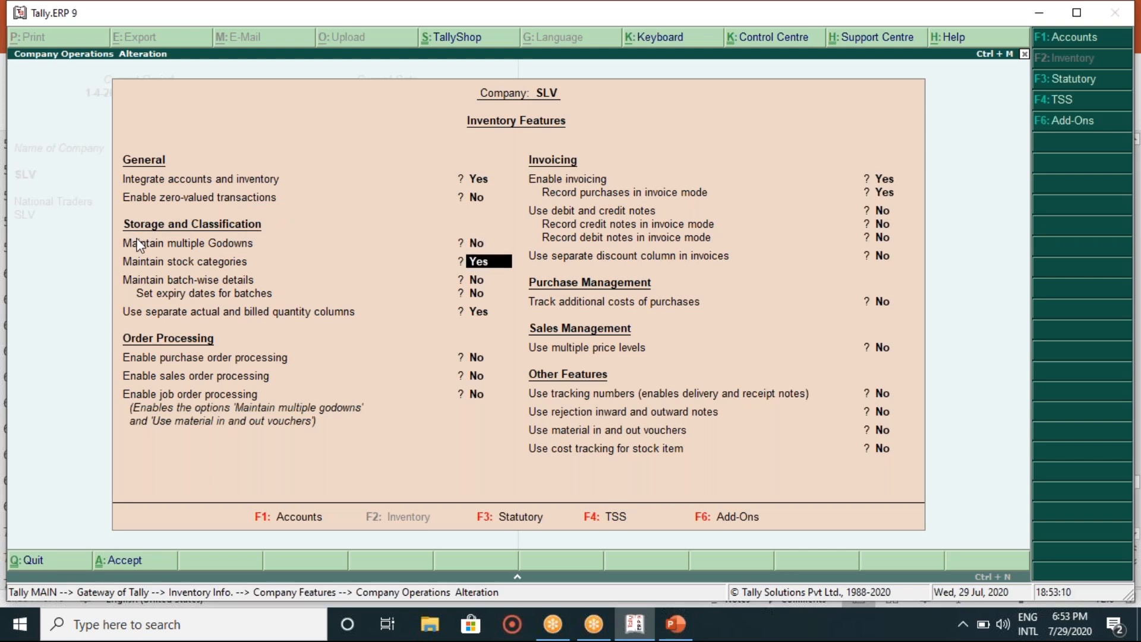
Set Maintain stock categories to No, save the inventory features and return to Inventory Info
type("n")
key("Return")
key("Return")
key("Return")
key("Return")
key("Return")
key("Return")
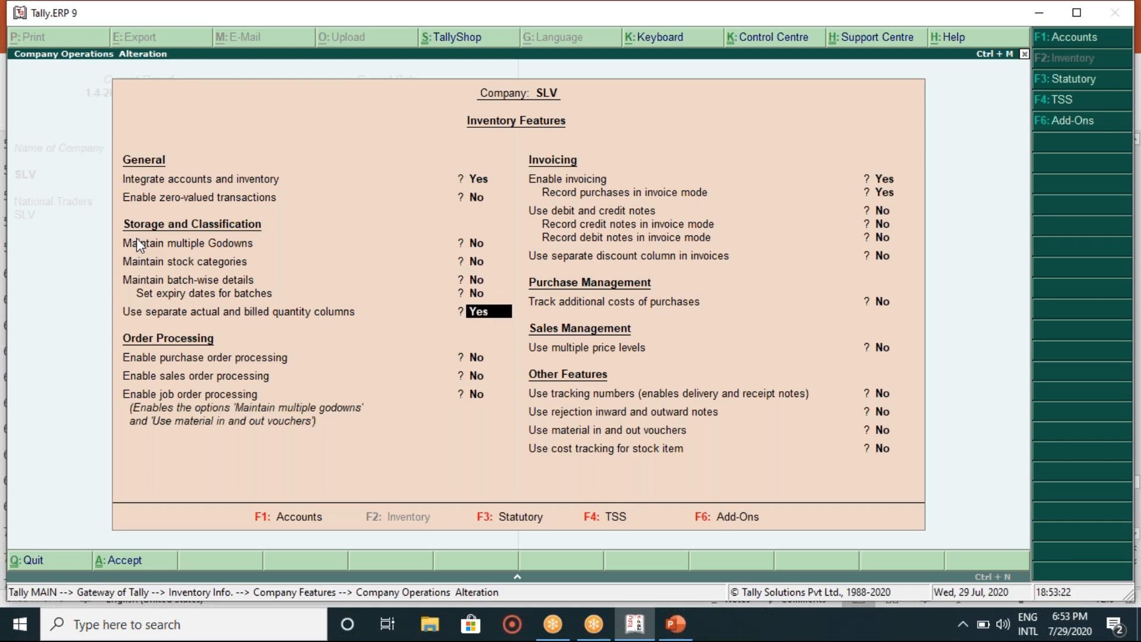
key("Return")
key("Return")
key("Return")
key("Return")
key("Return")
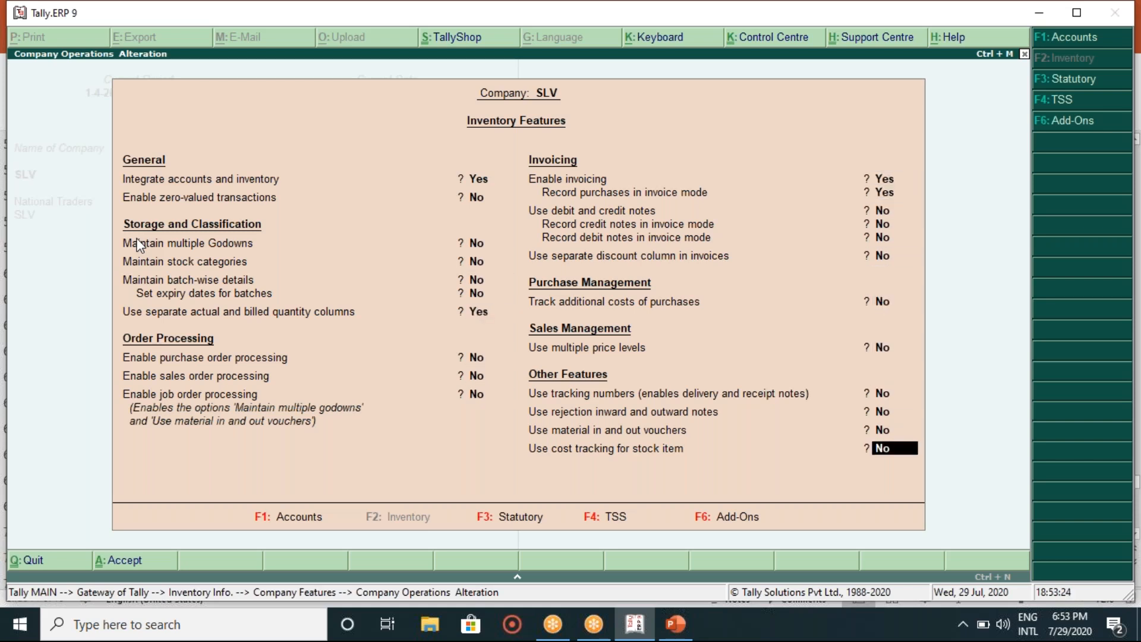
key("Return")
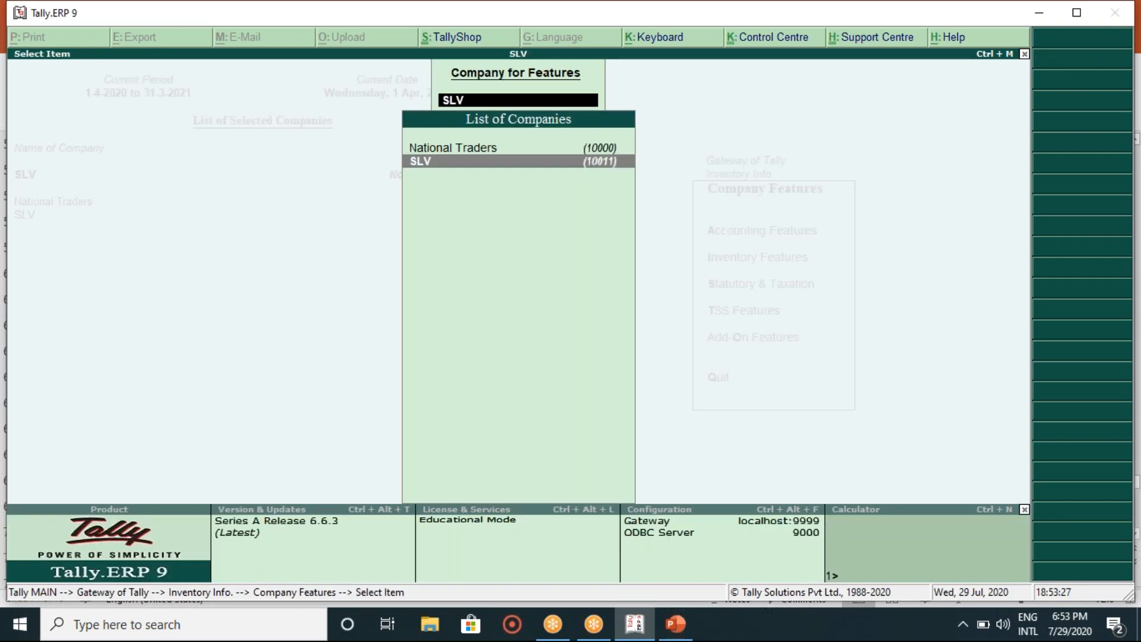
key("Escape")
key("Escape")
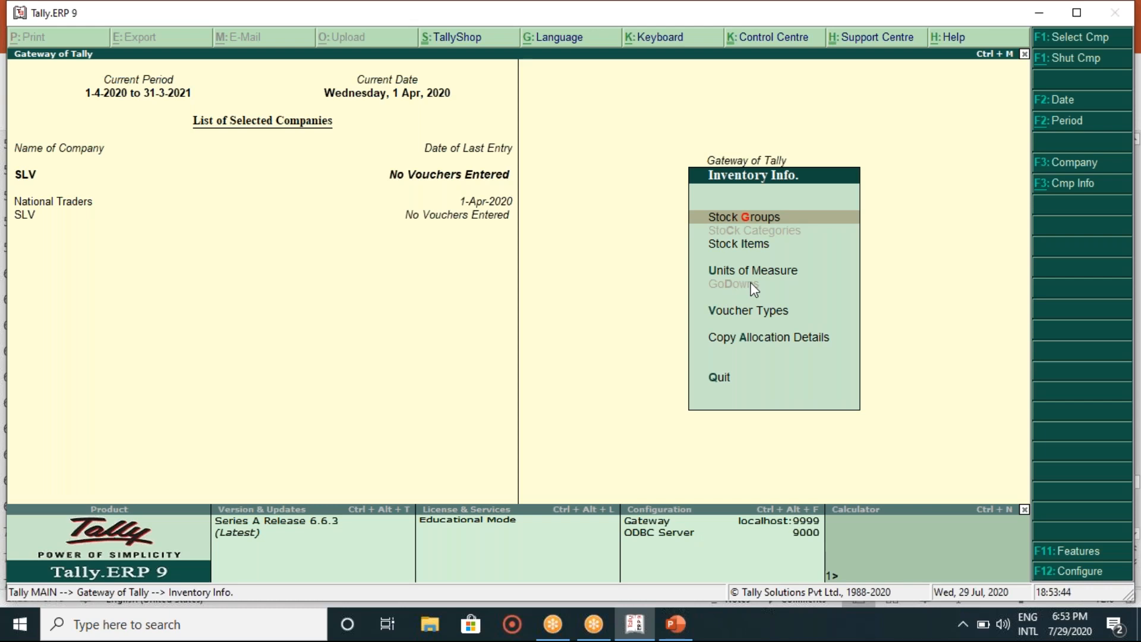
In SLV's inventory features, set both Maintain multiple Godowns and Maintain stock categories to Yes
left_click(1061, 558)
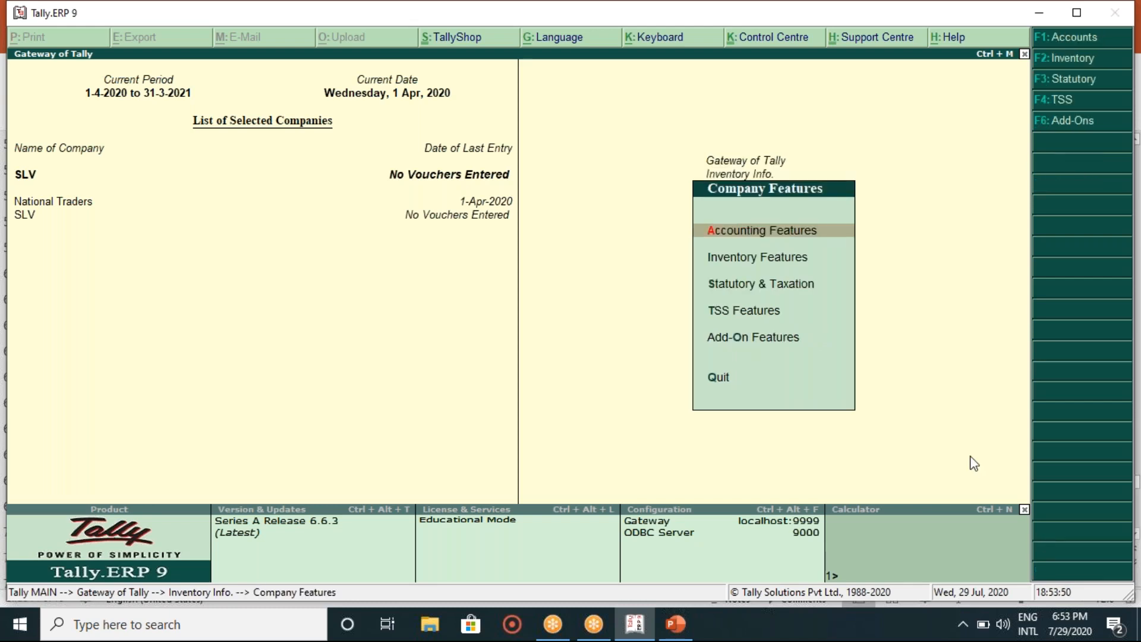
key("Down")
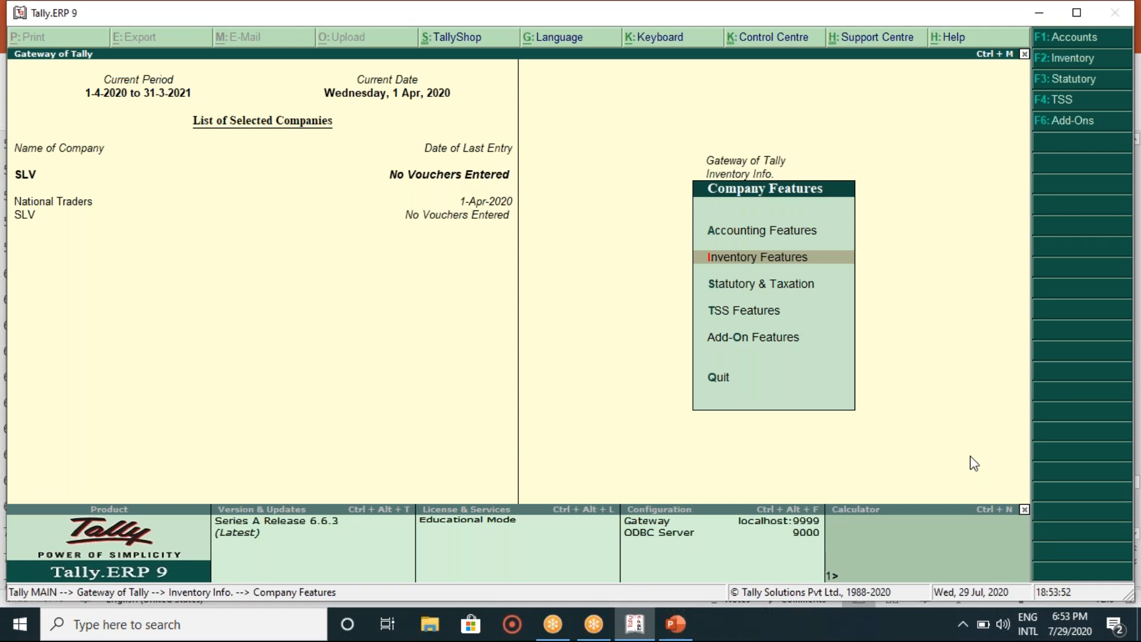
key("Return")
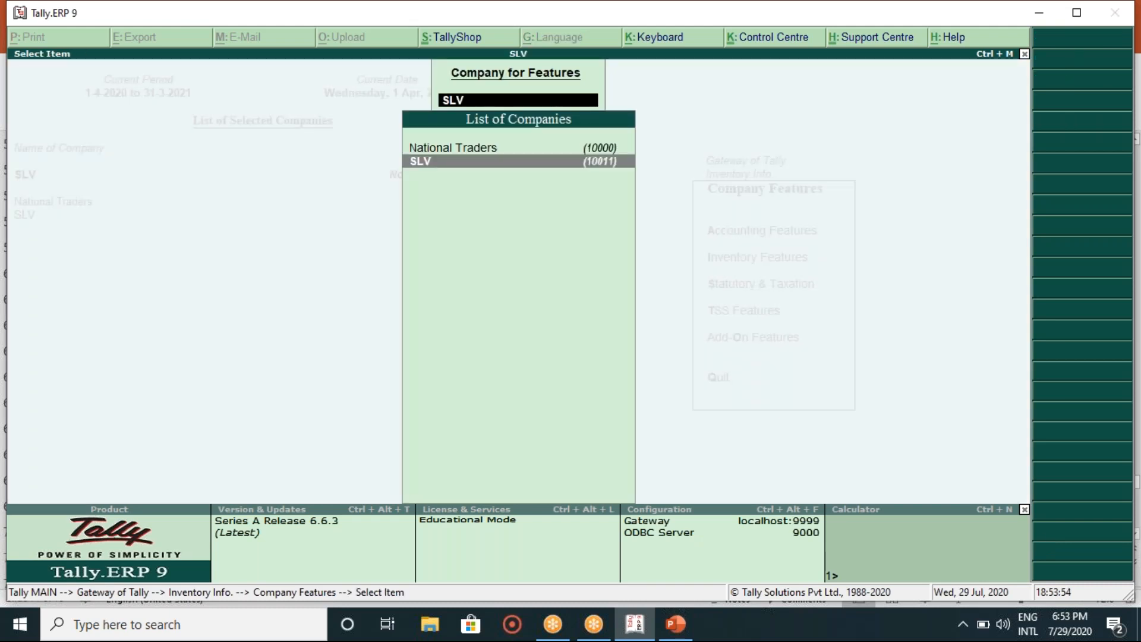
key("Return")
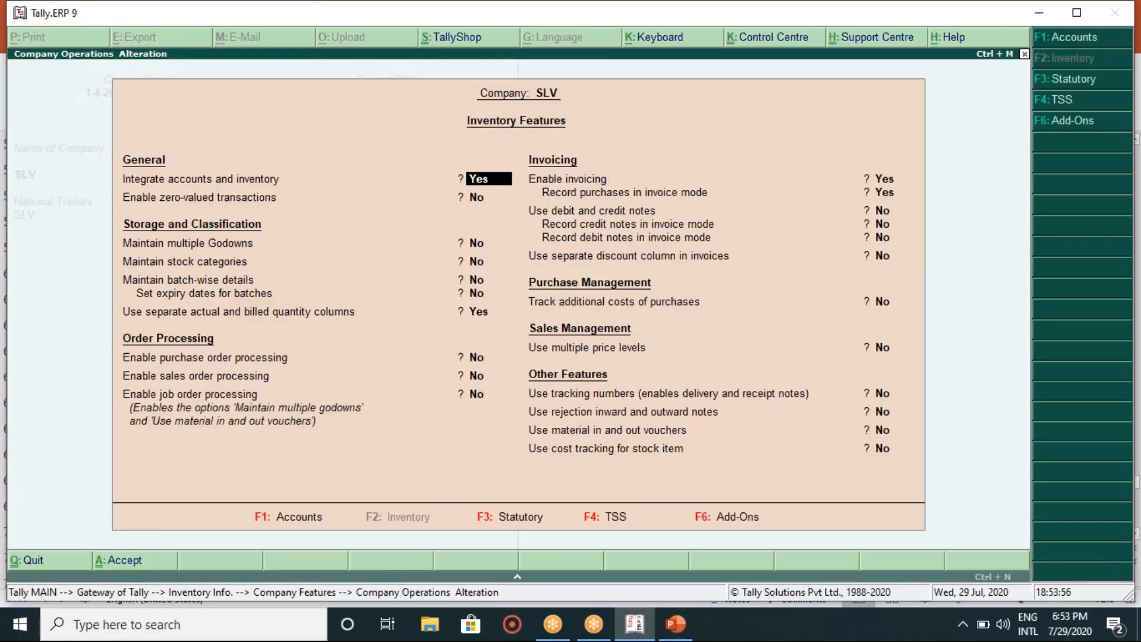
key("Return")
key("Return")
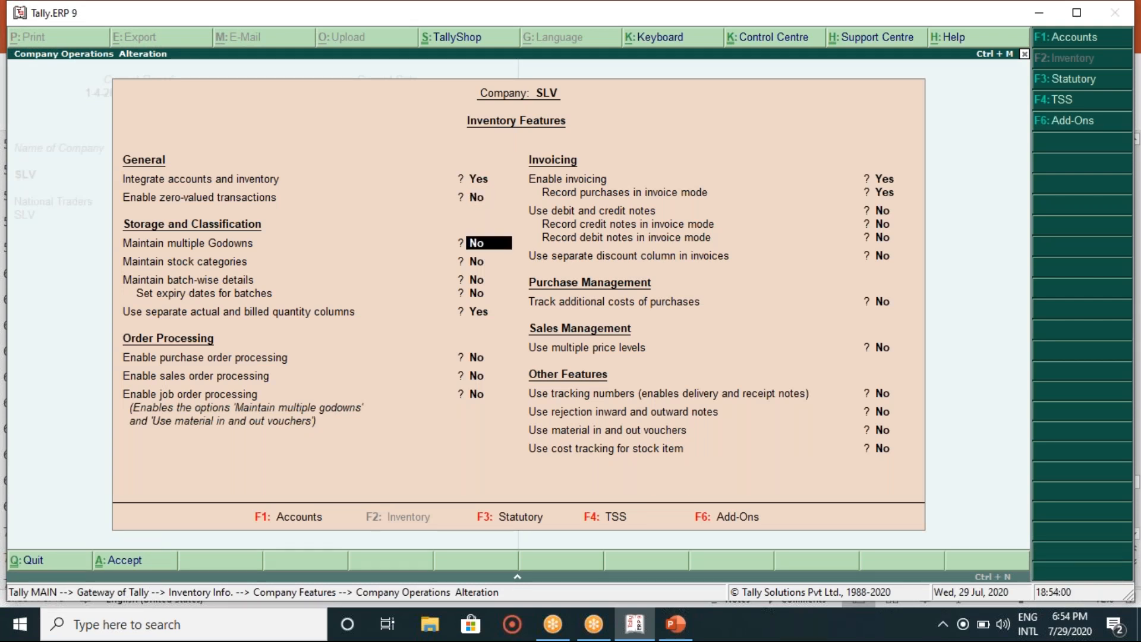
type("y")
key("Return")
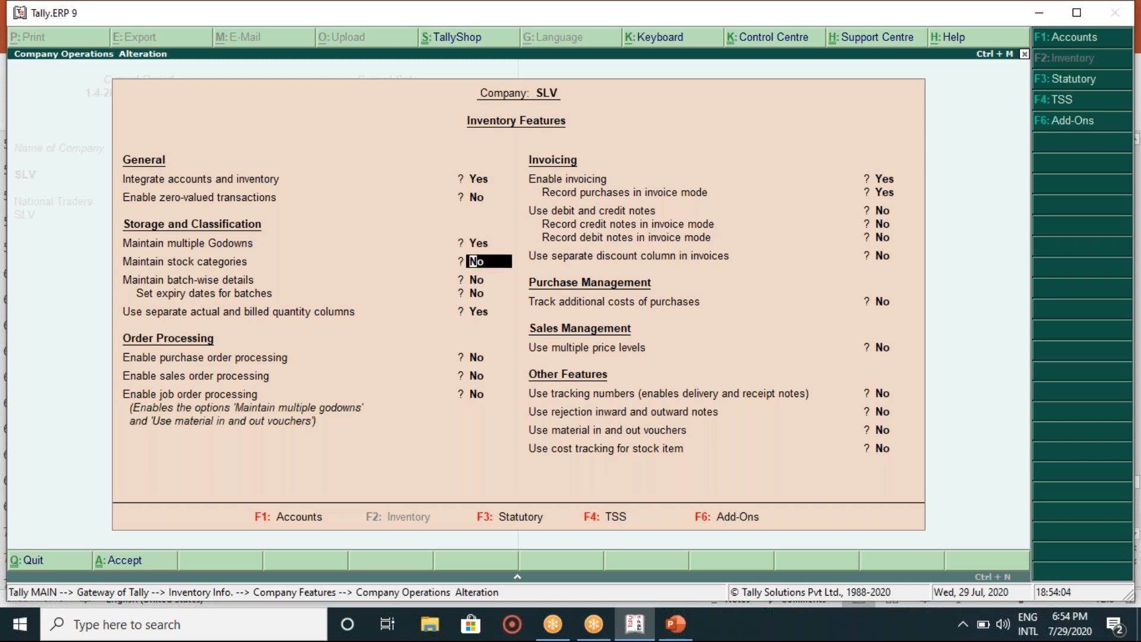
type("y")
key("Return")
Keep the remaining inventory features as they are, save them and return to Inventory Info
key("Return")
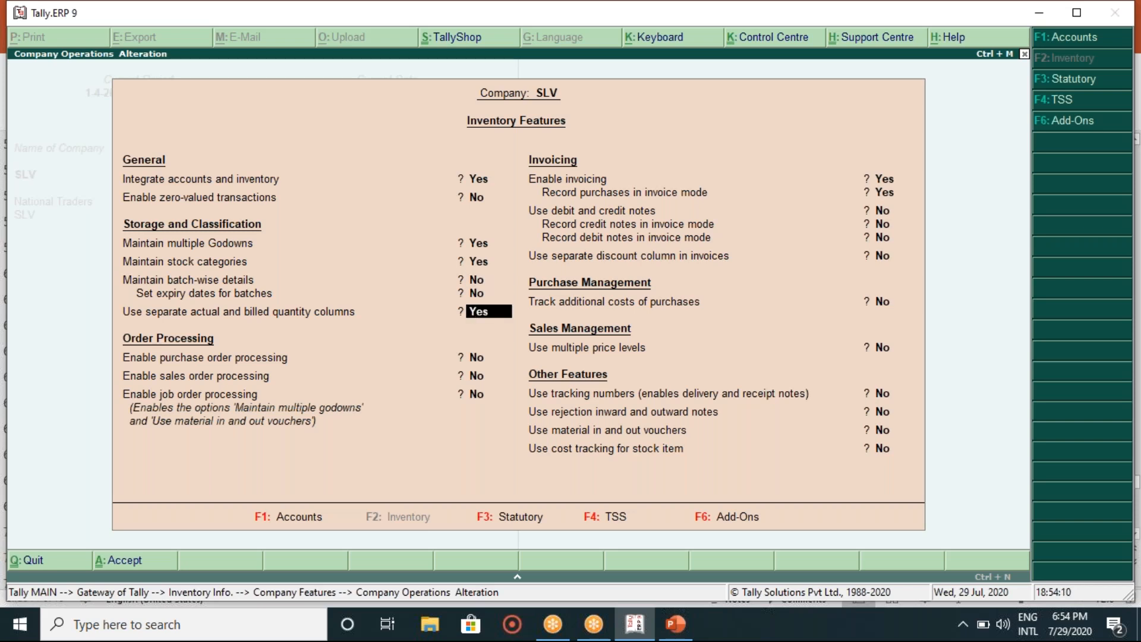
key("BackSpace")
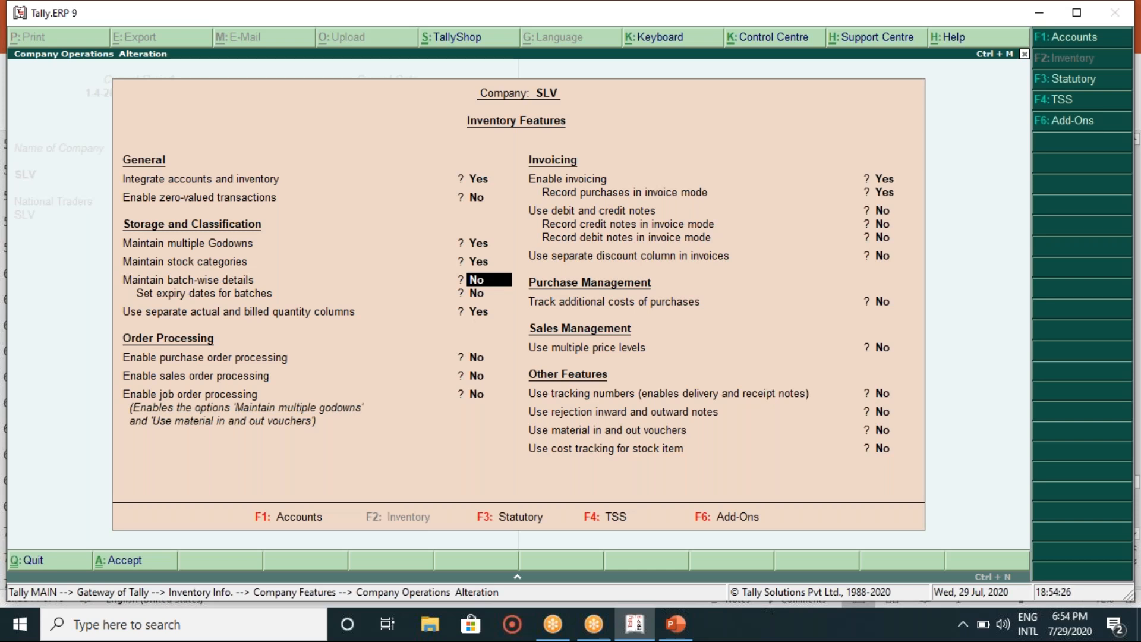
key("Return")
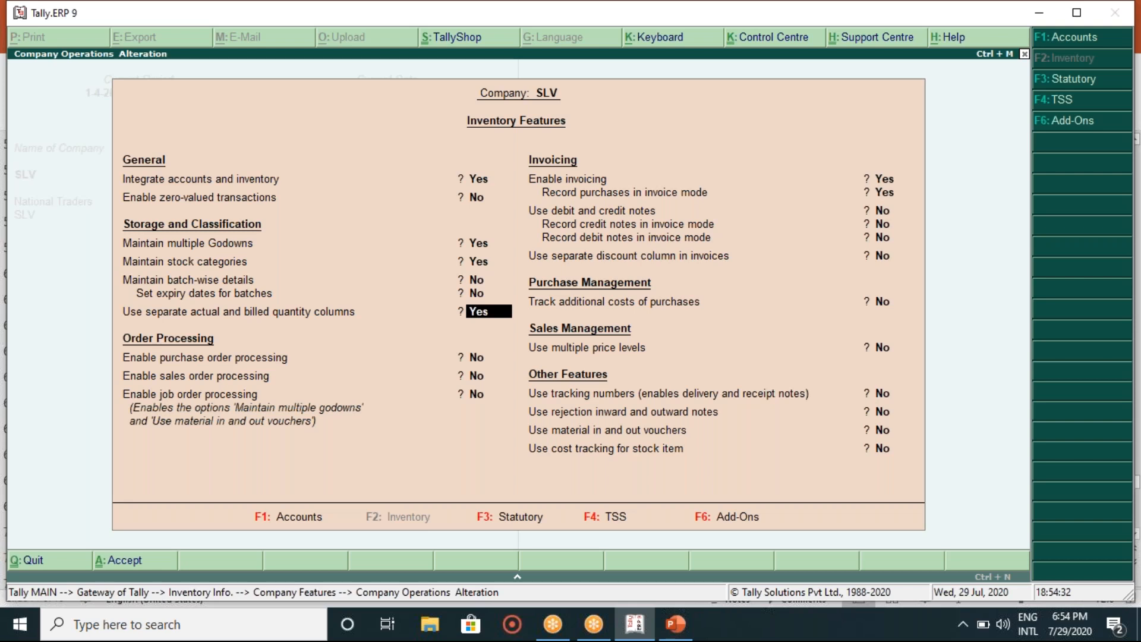
key("Return")
key("Return")
key("Return")
key("Return")
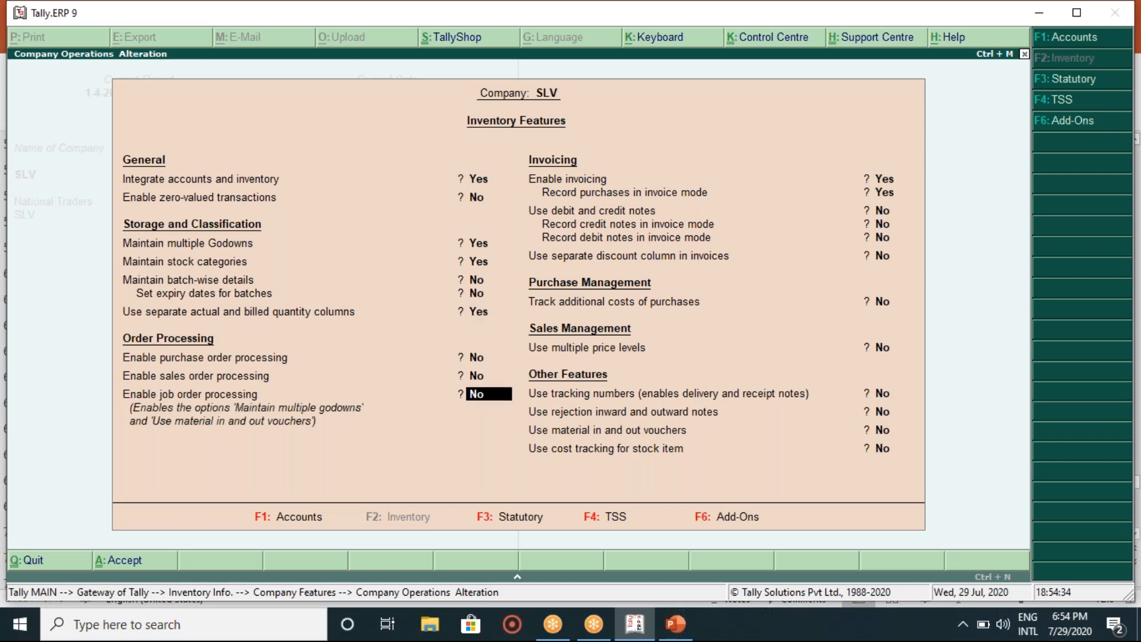
key("Return")
key("Return")
key("Return")
key("Return")
key("Return")
key("Return")
key("Return")
key("Return")
key("Return")
key("Return")
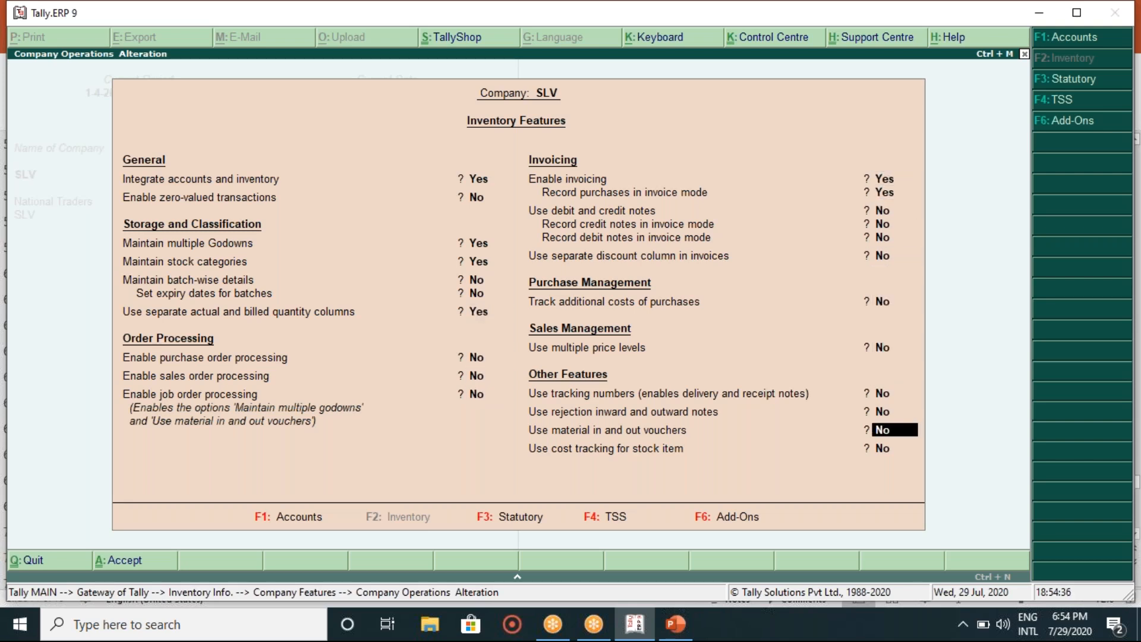
key("Return")
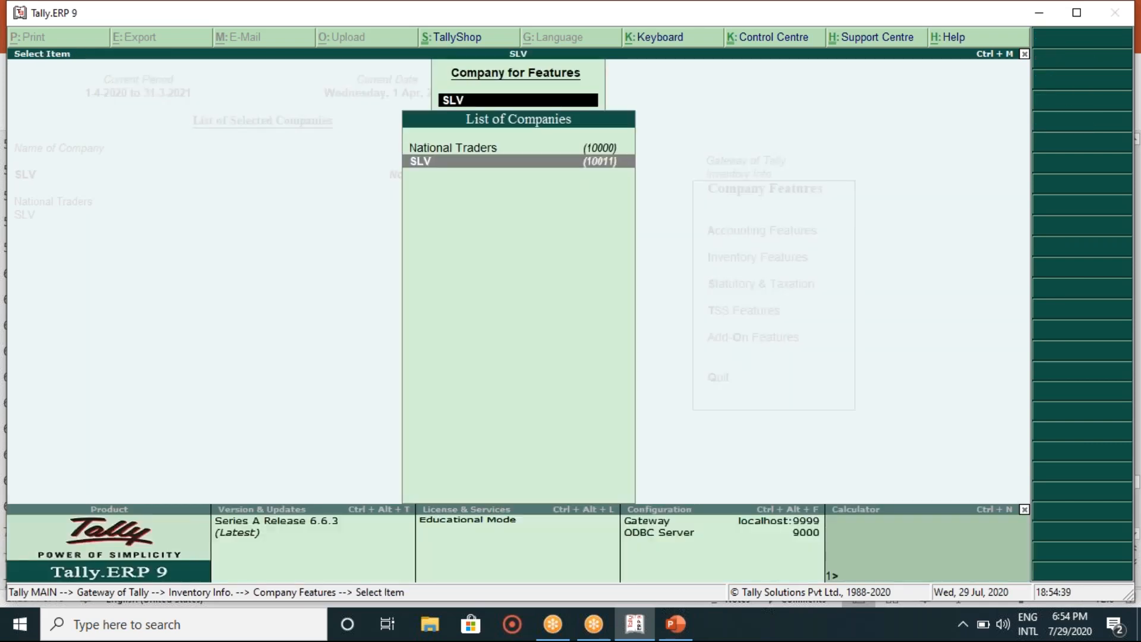
key("Escape")
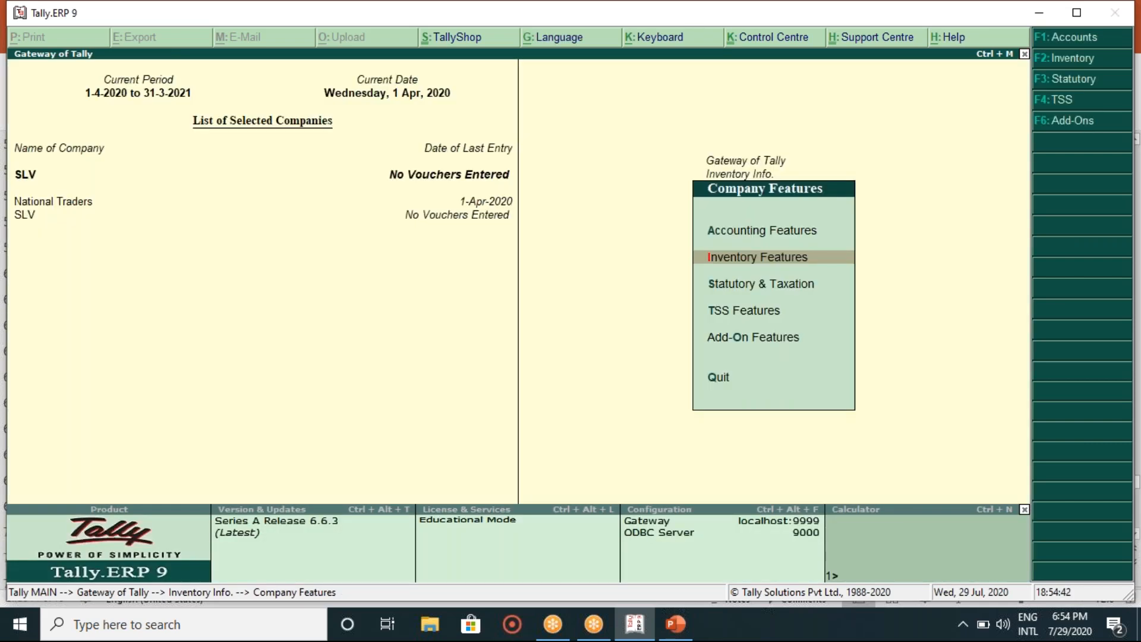
key("Escape")
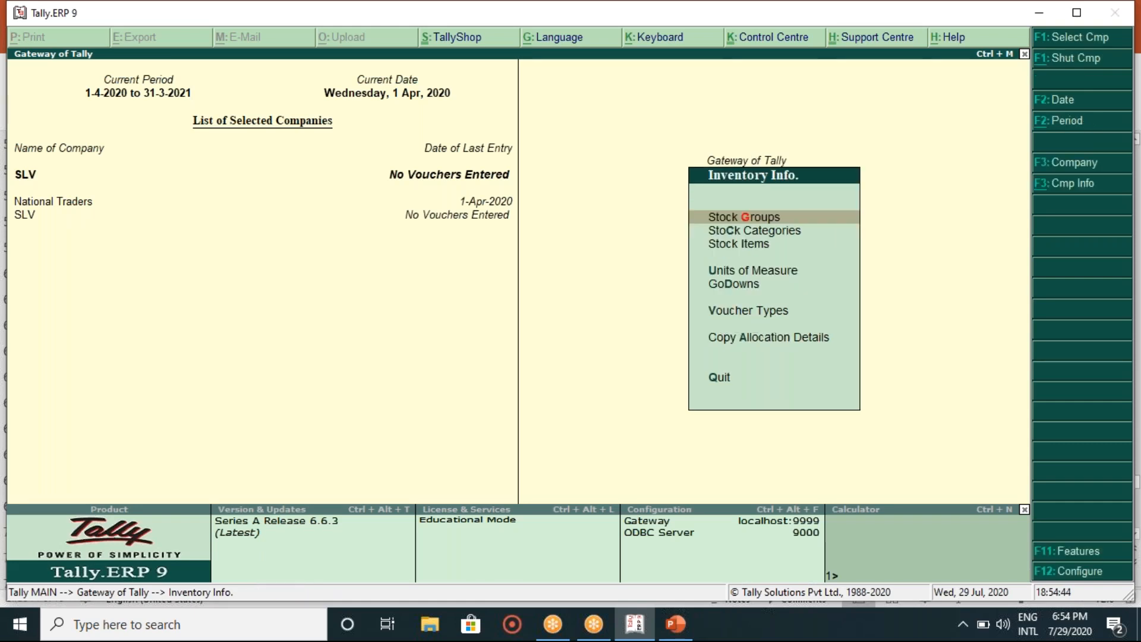
Switch to PowerPoint and review the slide listing the stock groups to create
key("Escape")
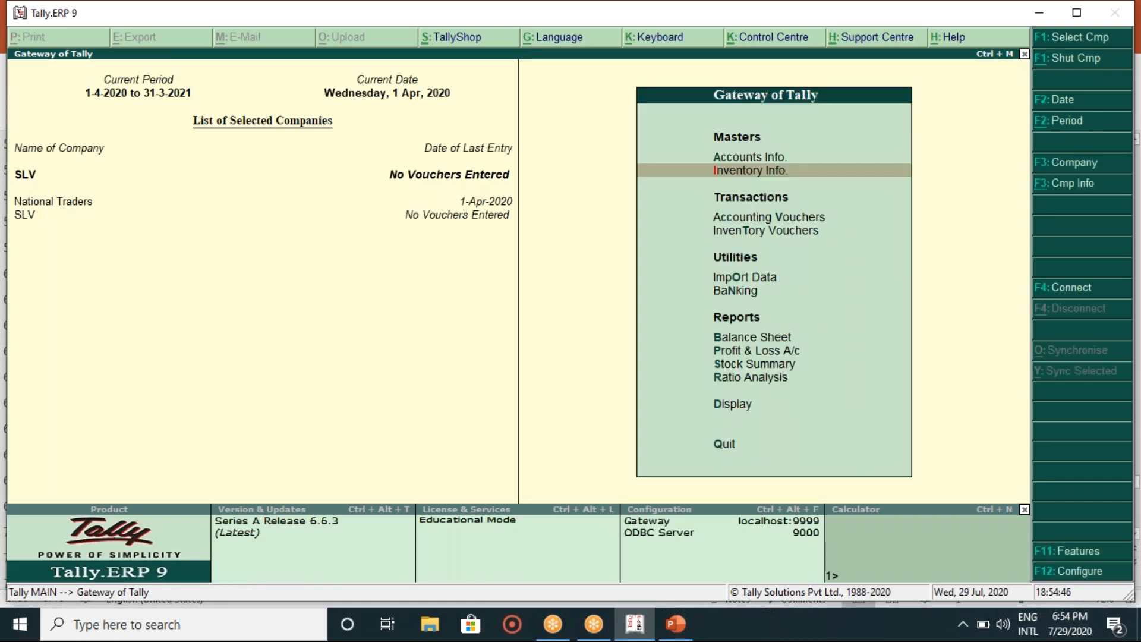
key("Return")
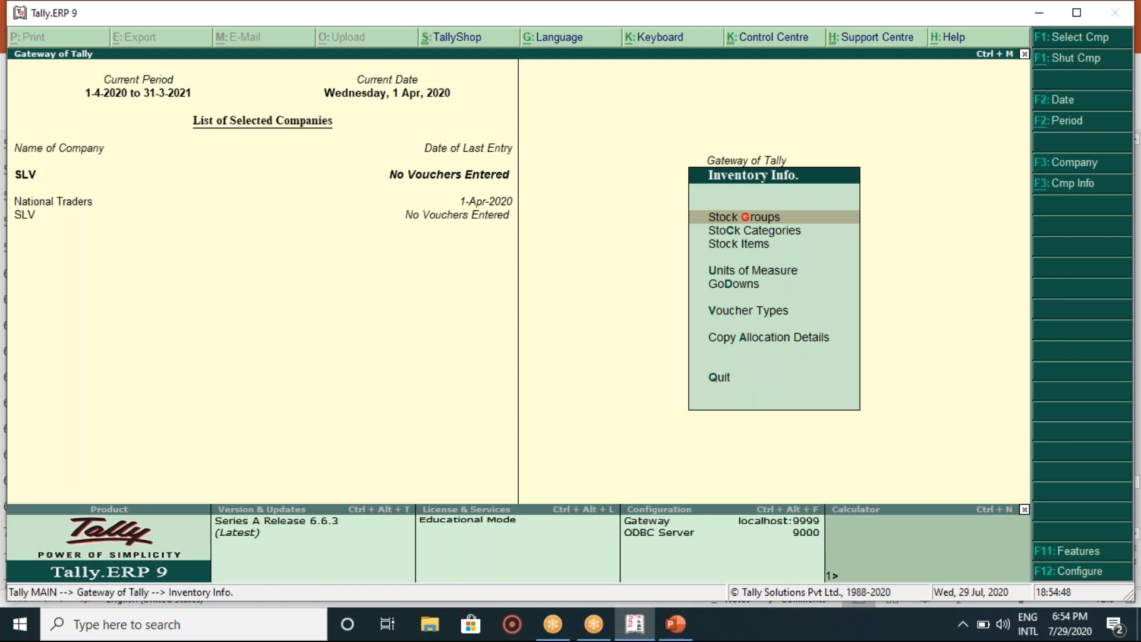
left_click(676, 625)
key("Page_Up")
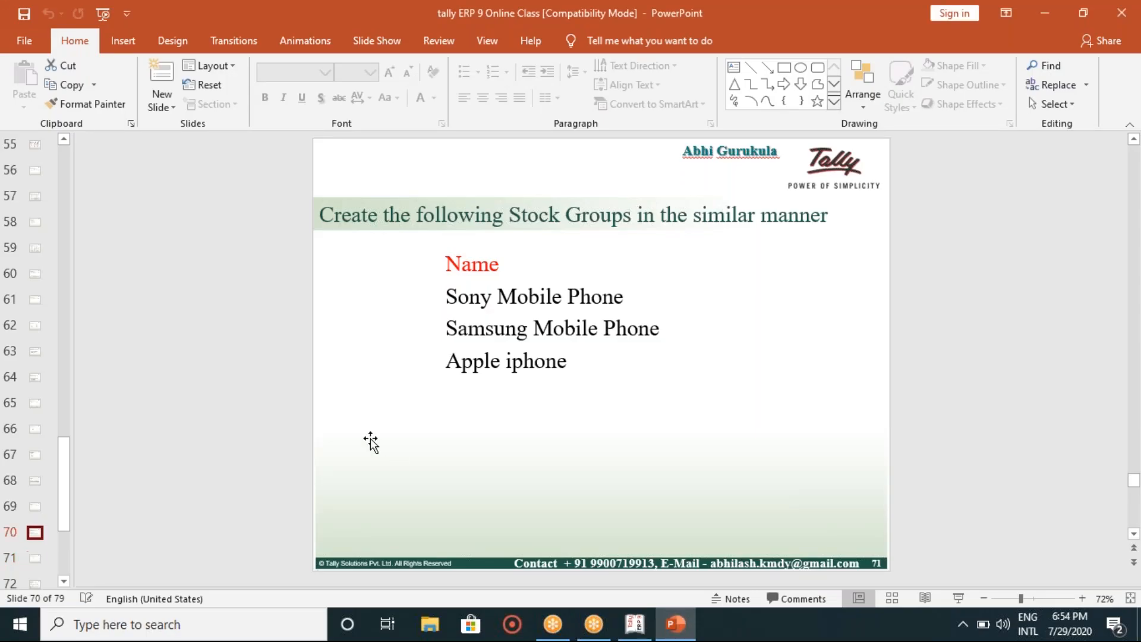
key("Page_Down")
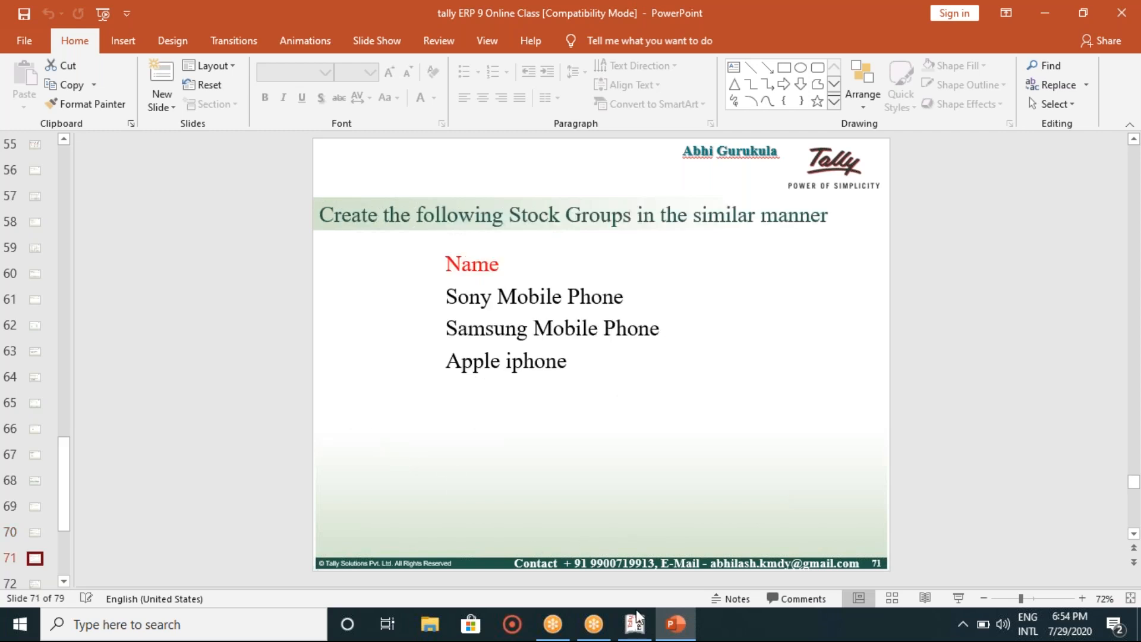
left_click(449, 295)
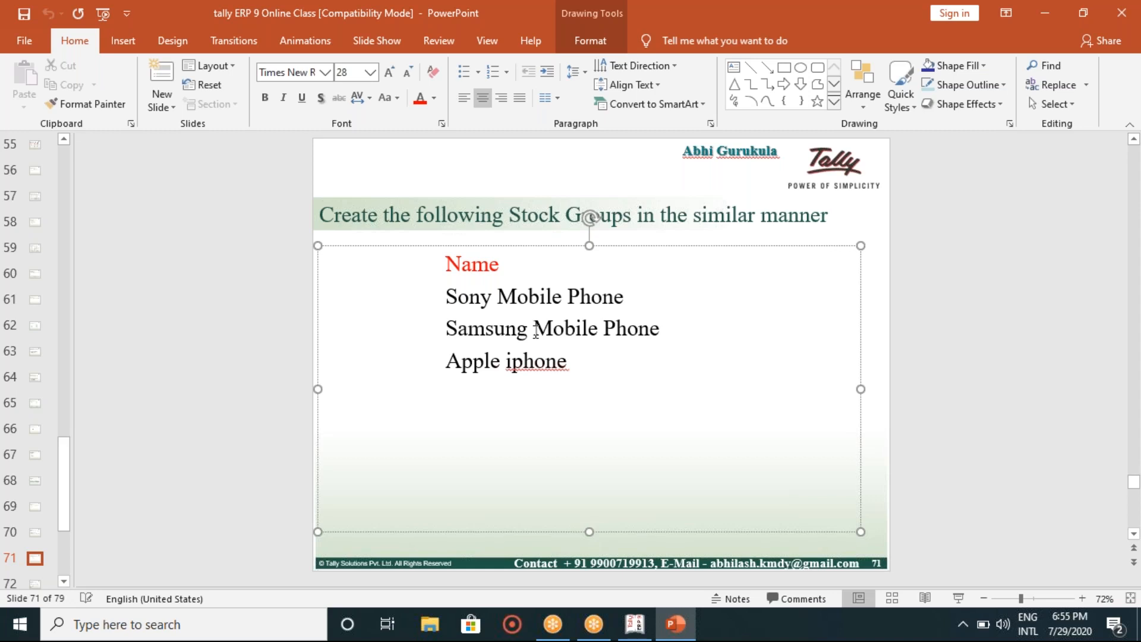
Switch back to Tally and open the creation form for a single stock group from Inventory Info
left_click(635, 625)
key("Escape")
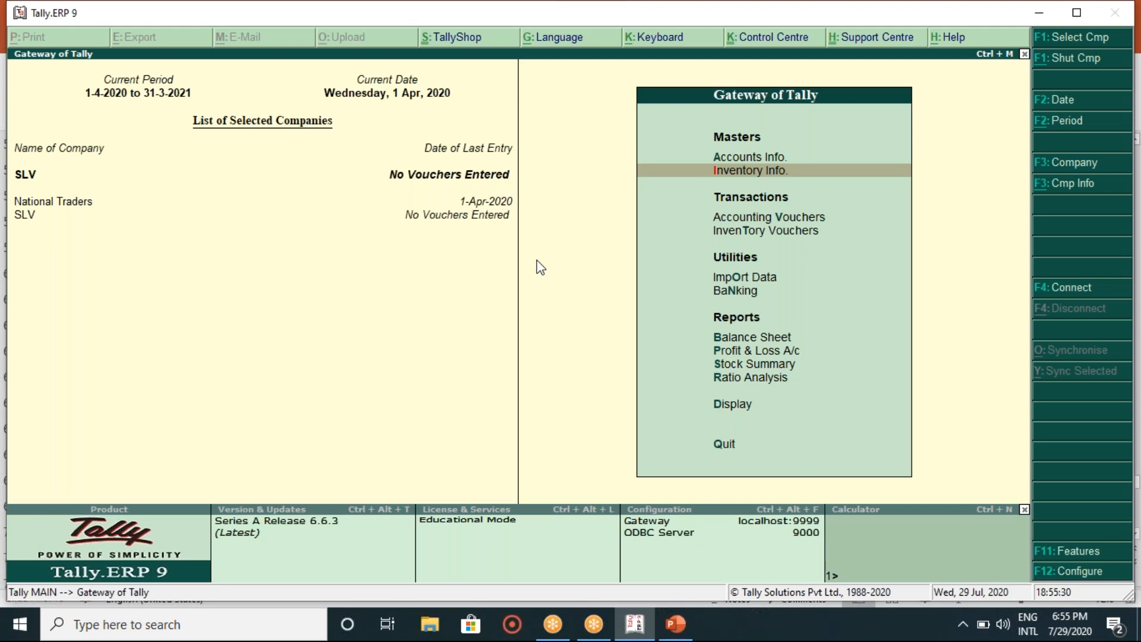
key("Return")
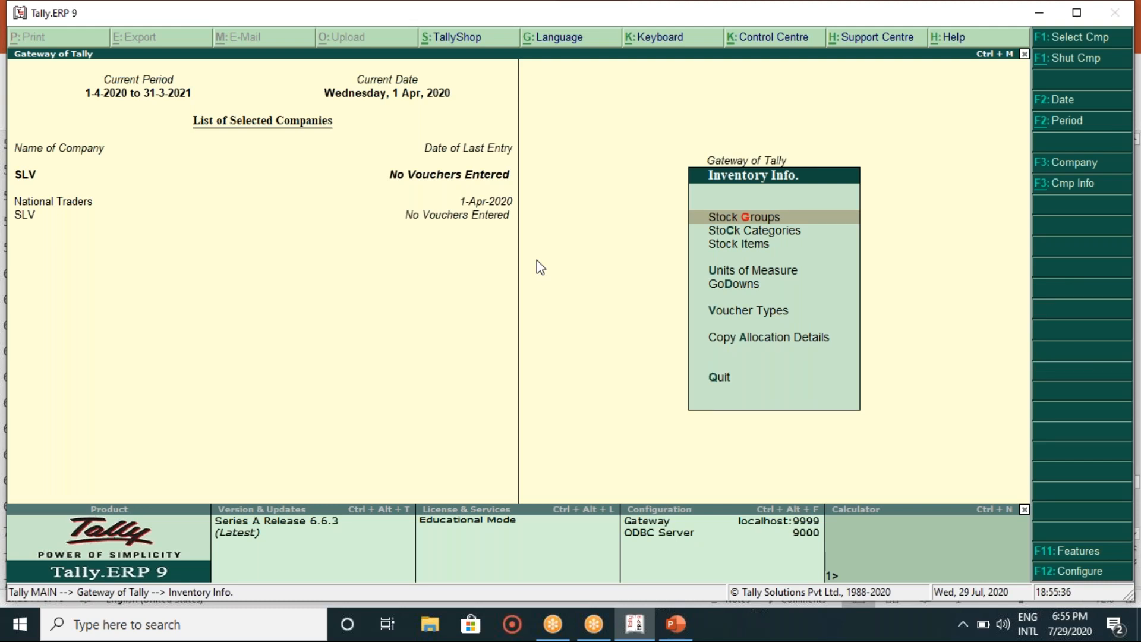
key("Return")
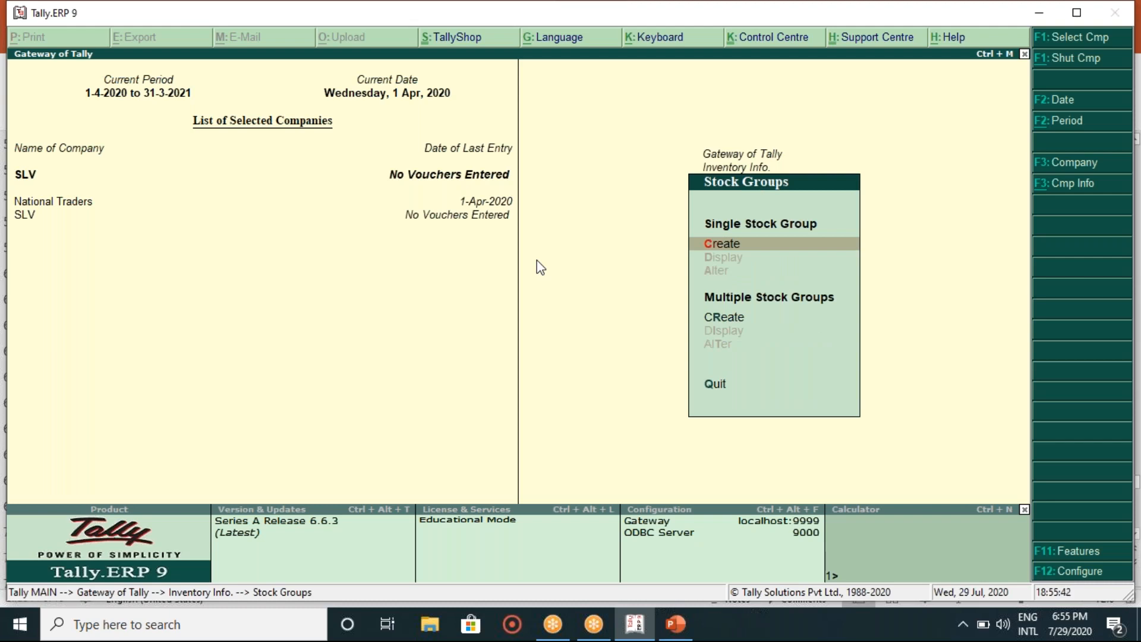
key("Return")
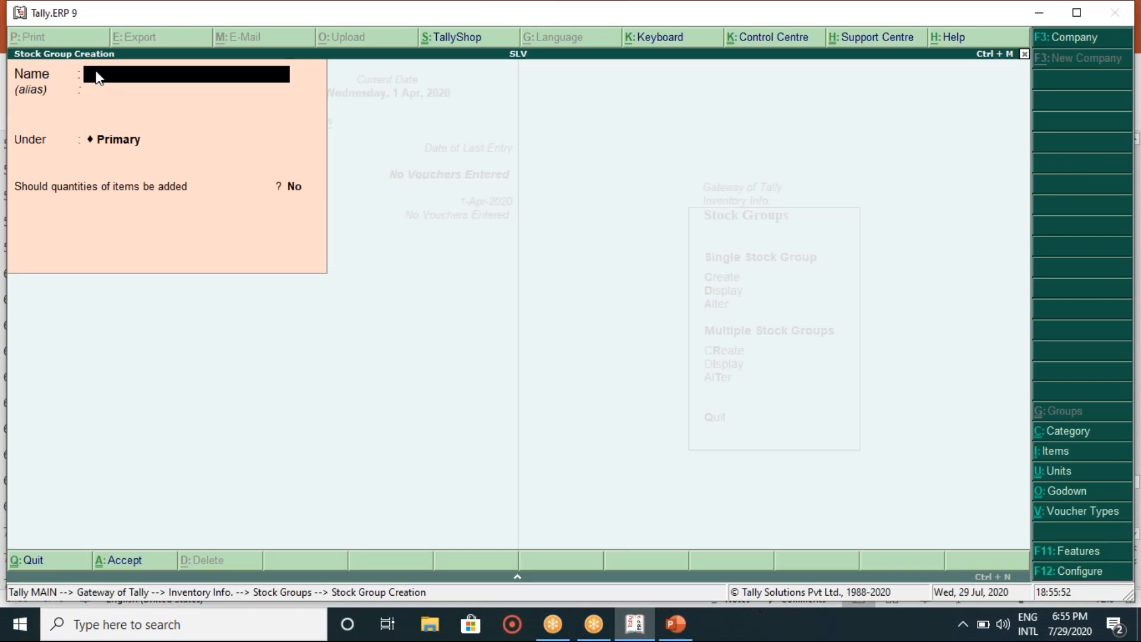
Check the name on the PowerPoint slide and create the stock group Sony Mobile Phone under Primary, with adding item quantities left at No
left_click(678, 632)
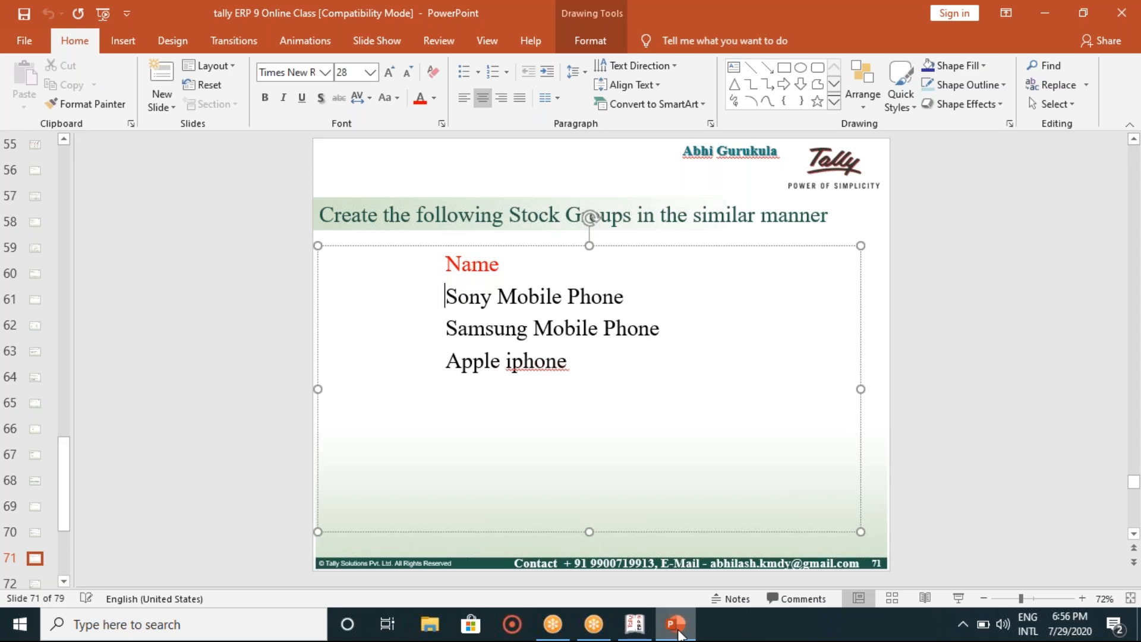
left_click(679, 632)
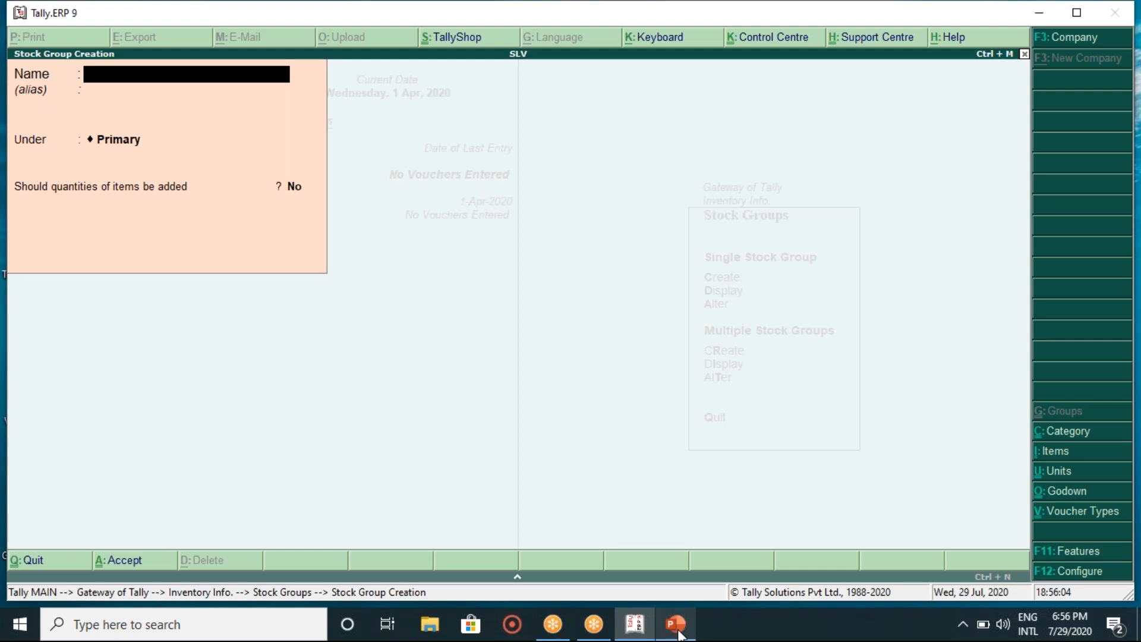
type("Sony Mobile")
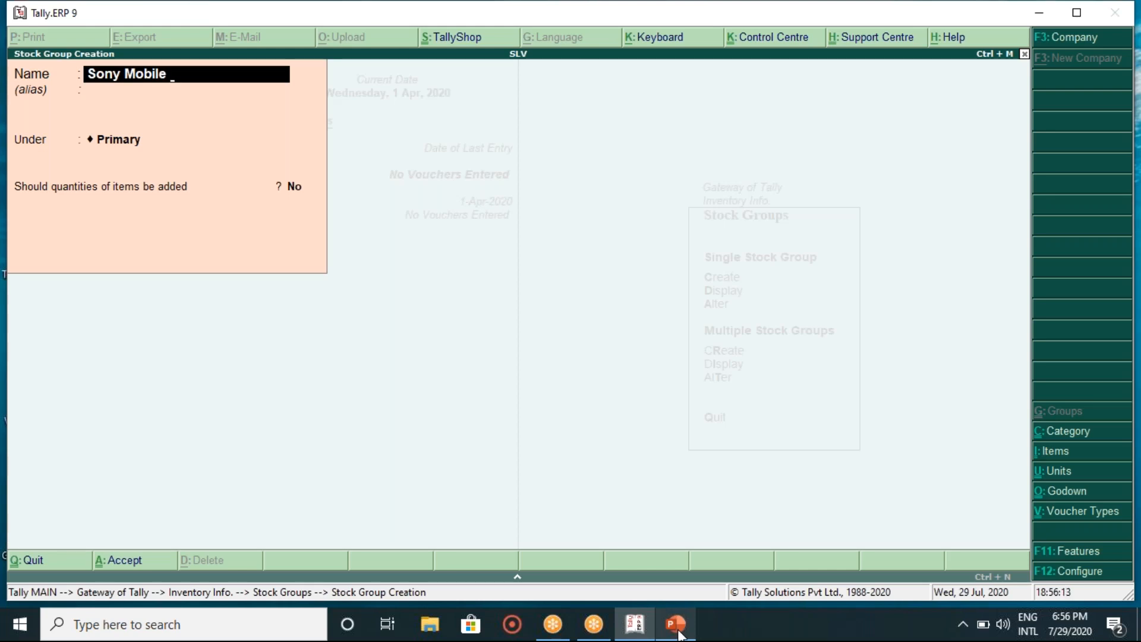
type(" Phone")
key("Return")
key("Return")
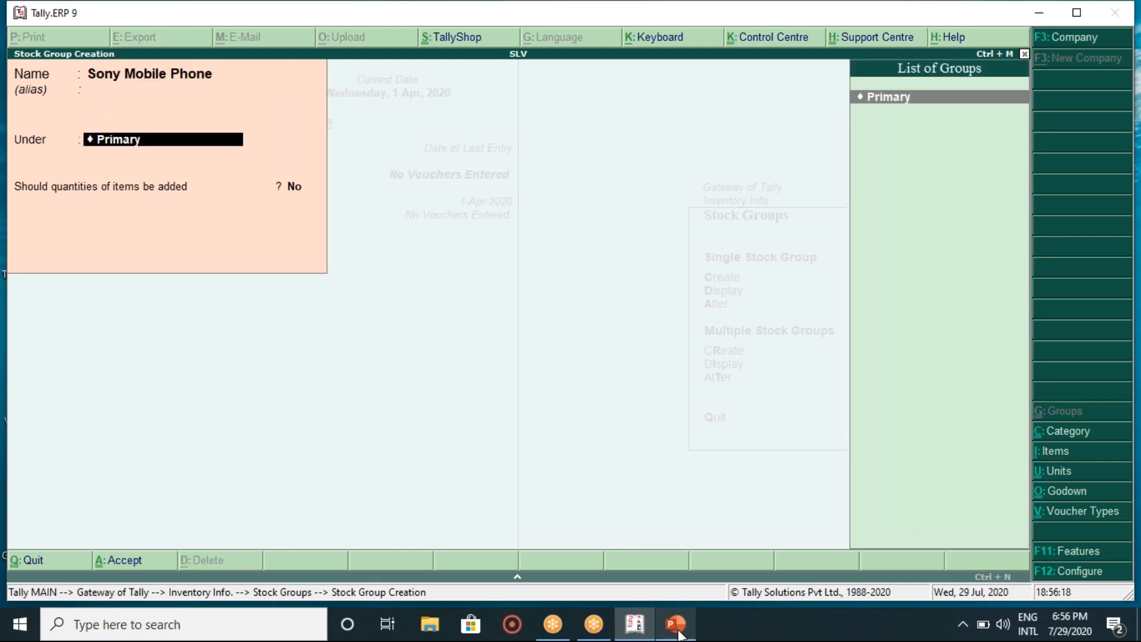
key("Return")
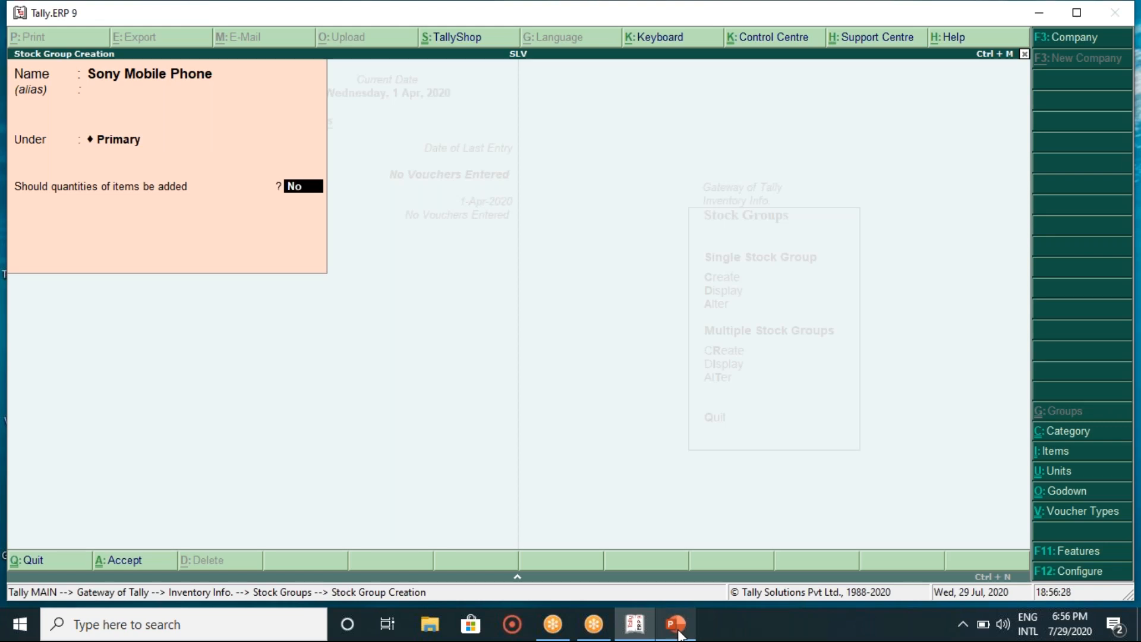
key("Return")
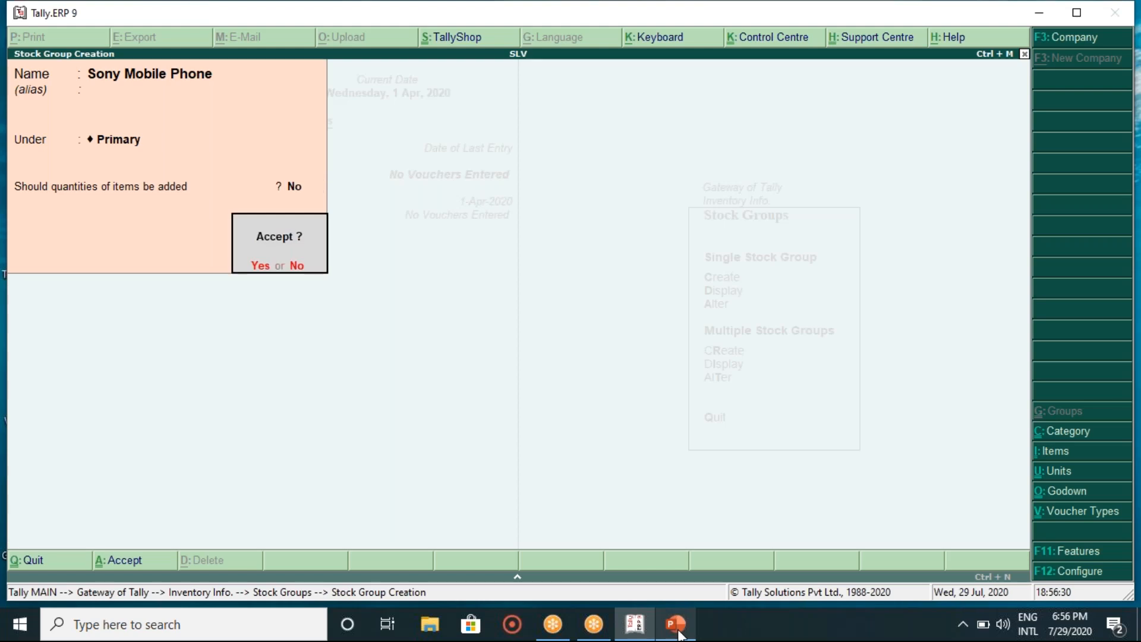
key("Return")
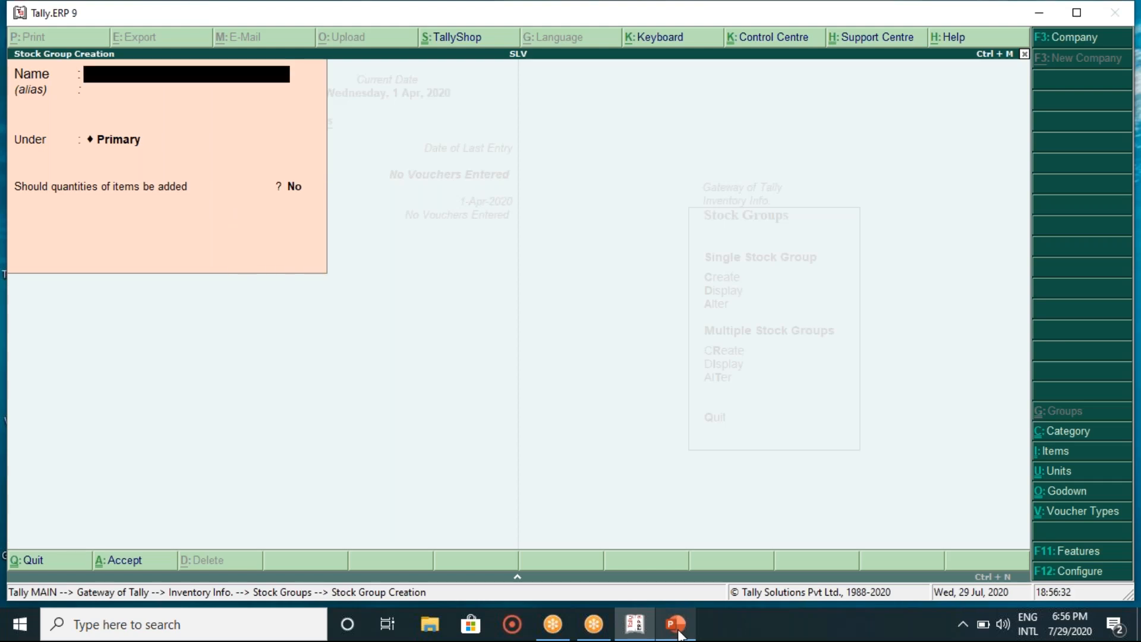
Check the PowerPoint slide again and create the stock group Samsung Mobile Phone under Primary, with adding item quantities left at No
left_click(676, 624)
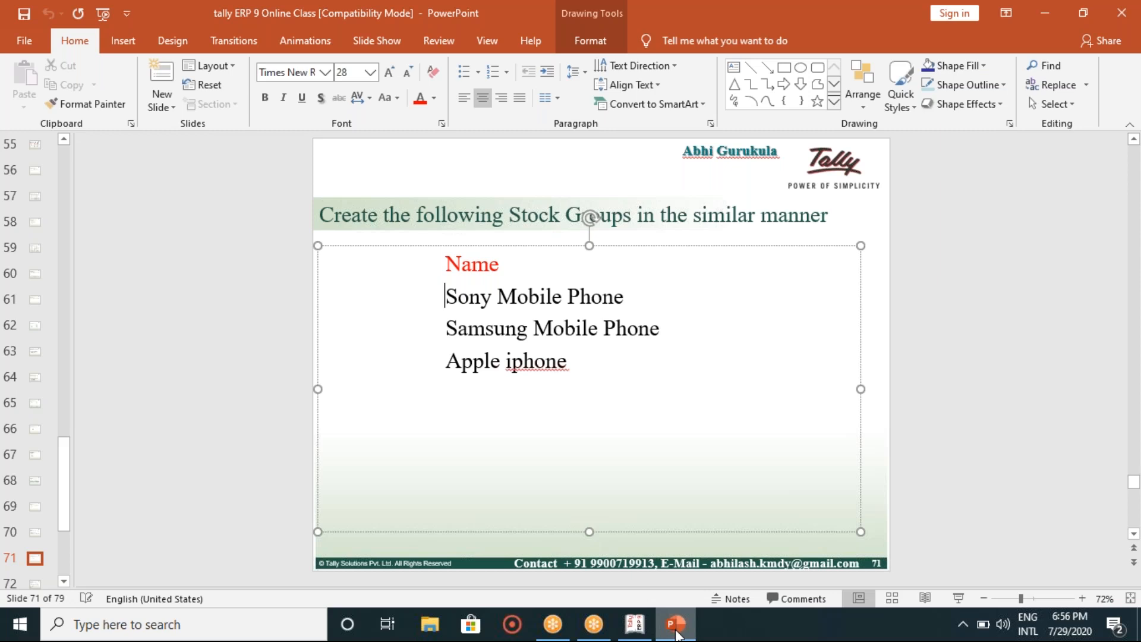
left_click(677, 629)
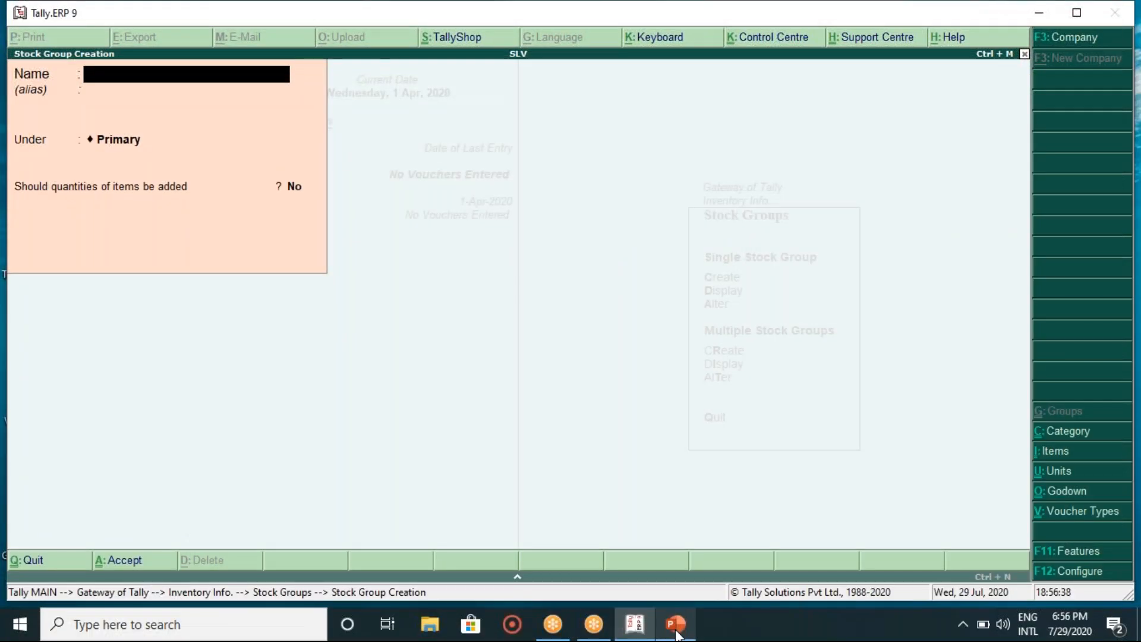
type("Samsung Mo")
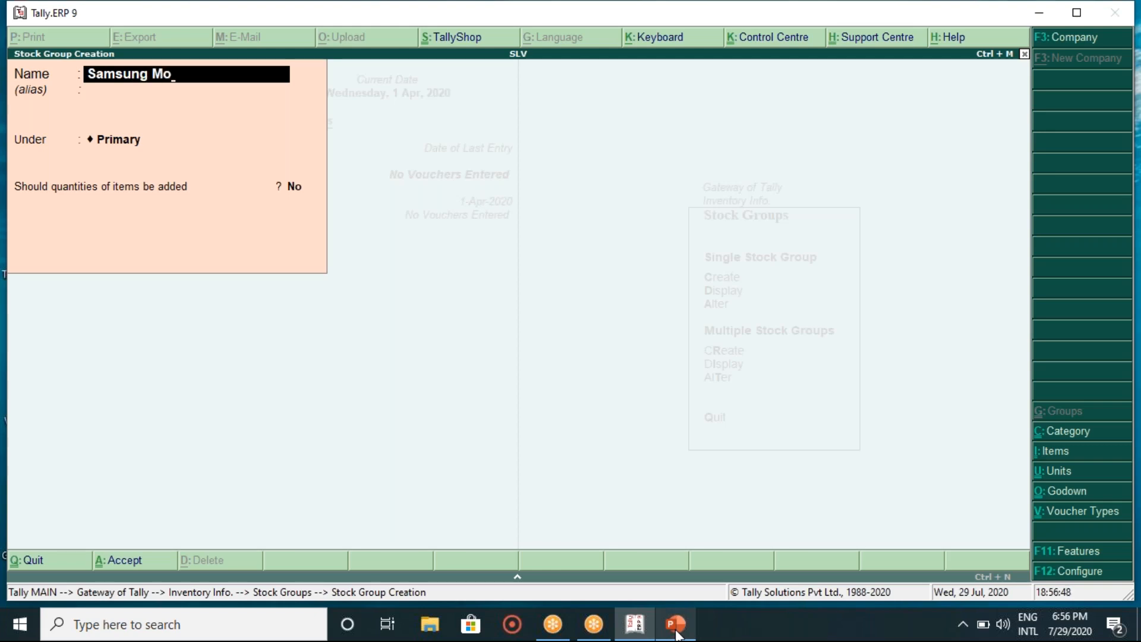
type("bile Phone")
key("Return")
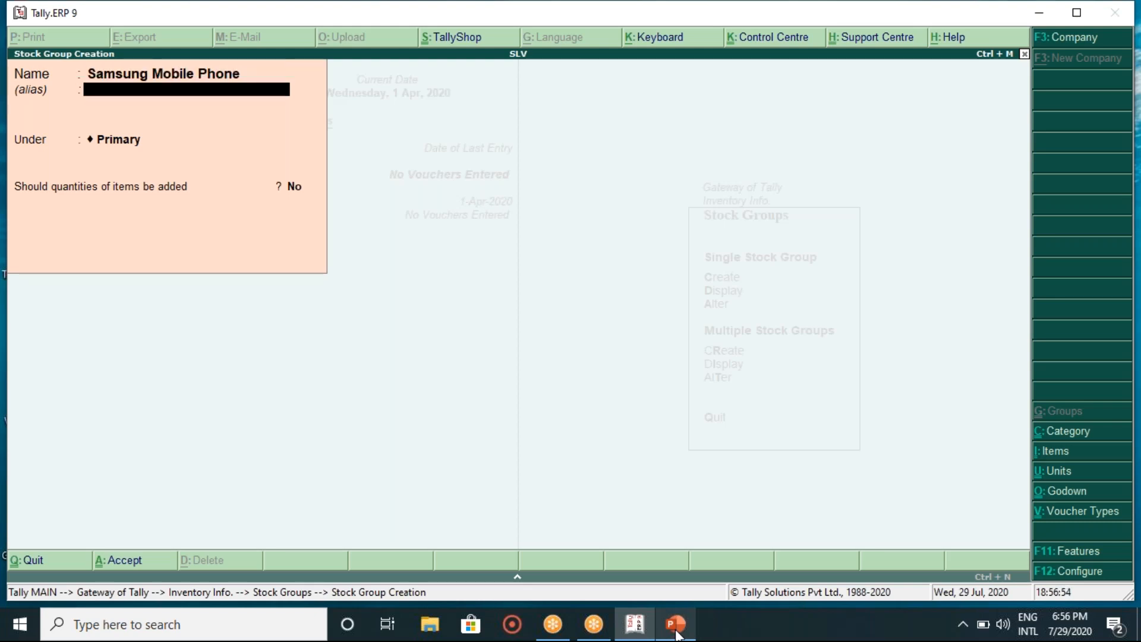
key("Return")
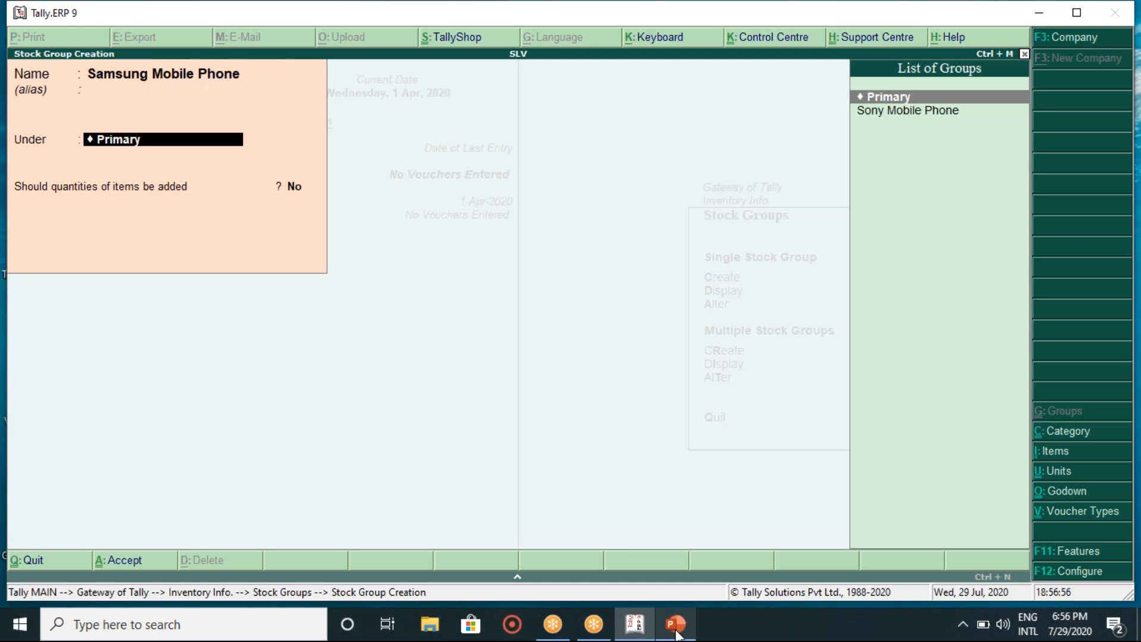
key("Return")
key("Return")
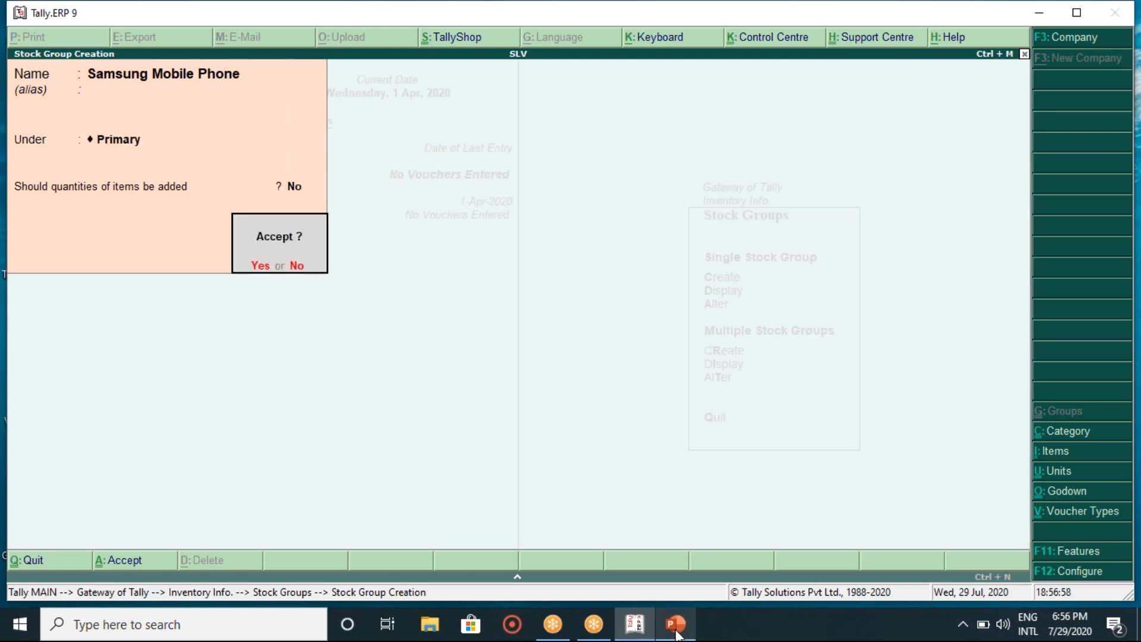
key("Return")
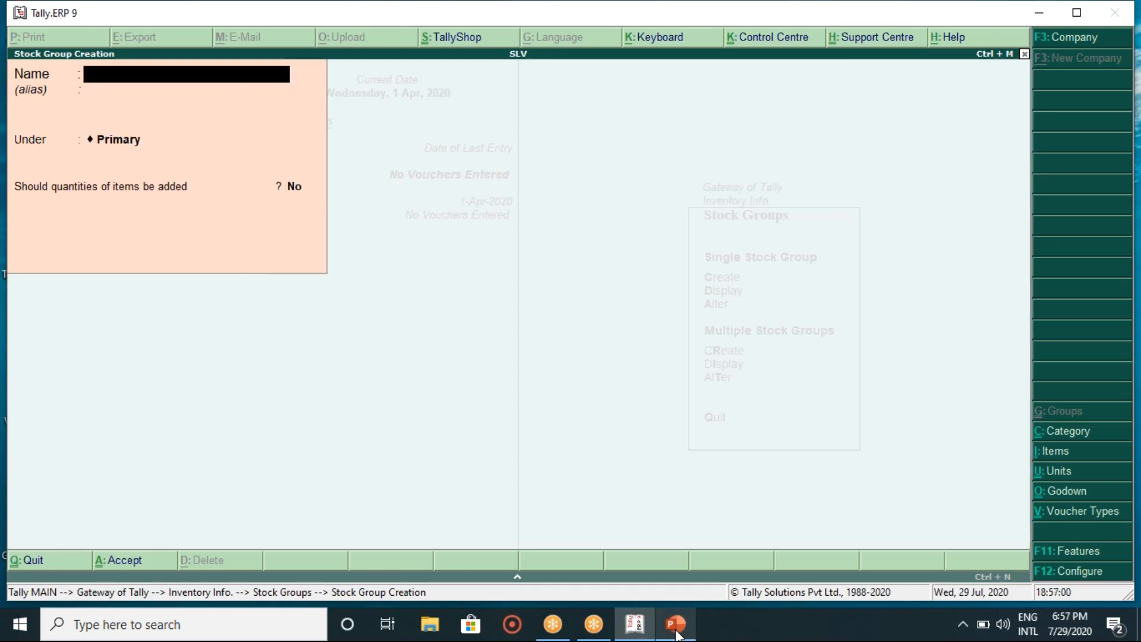
Create the stock group Apple Iphone under Primary with the default quantity setting, and quit stock group creation
type("Apple iphone")
key("Return")
key("Return")
key("Return")
key("Return")
key("Return")
key("Escape")
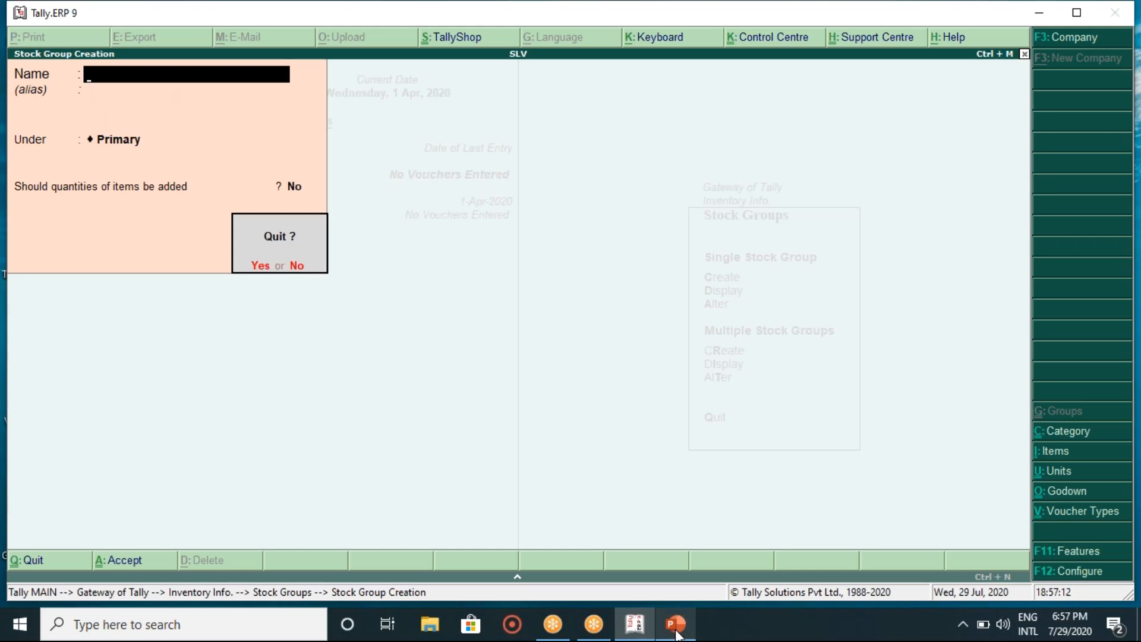
key("y")
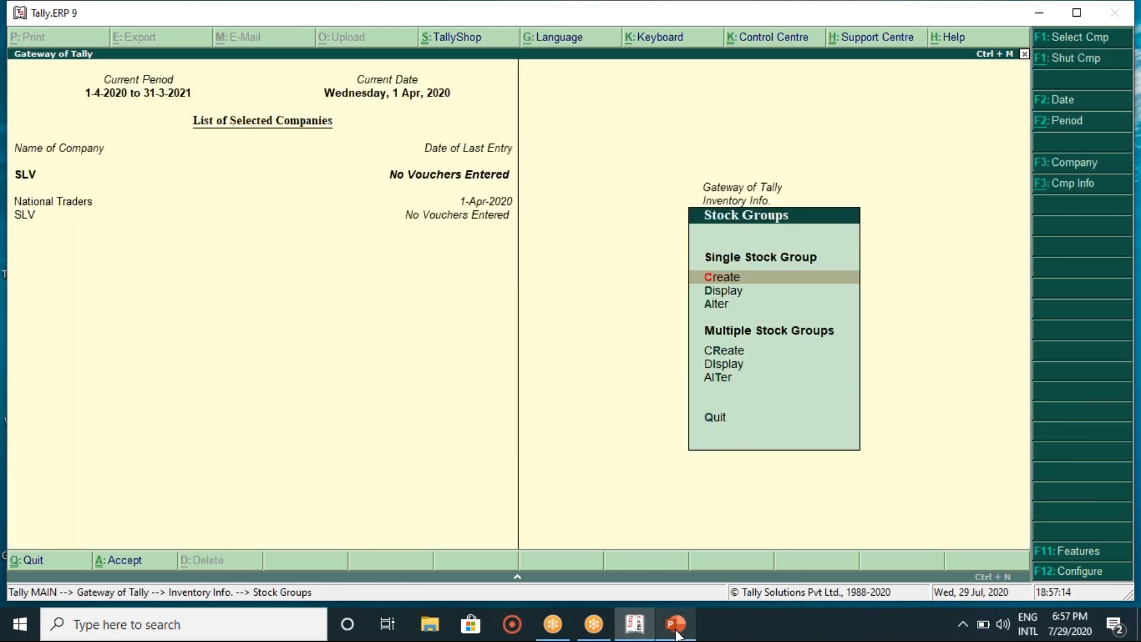
Display the list of single stock groups to check the created ones, and return to the Stock Groups menu
key("Down")
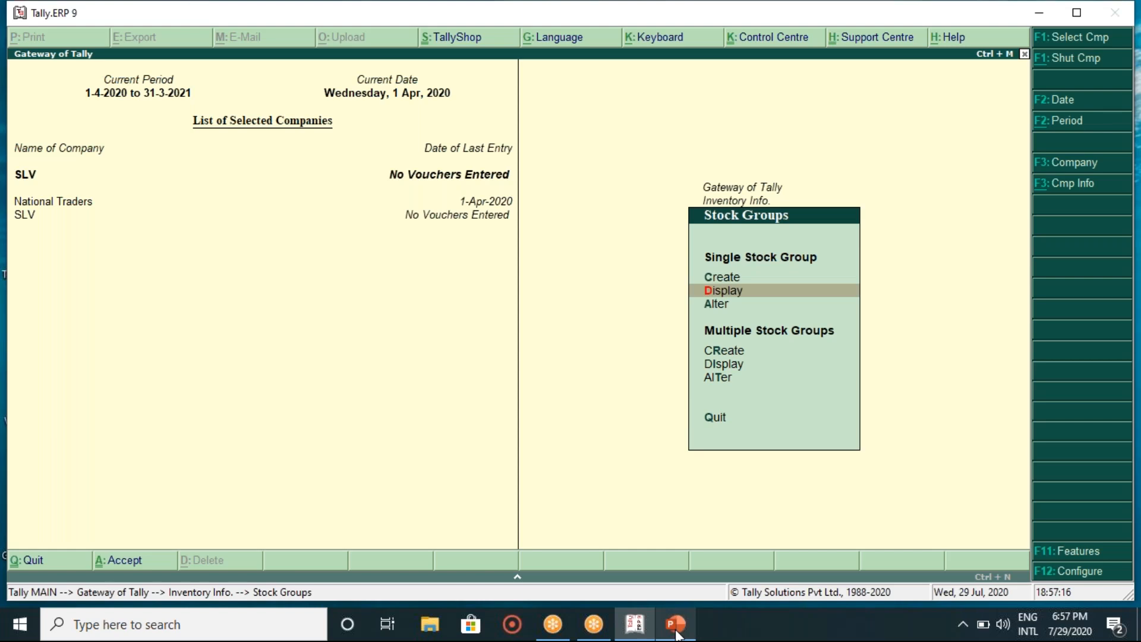
key("Return")
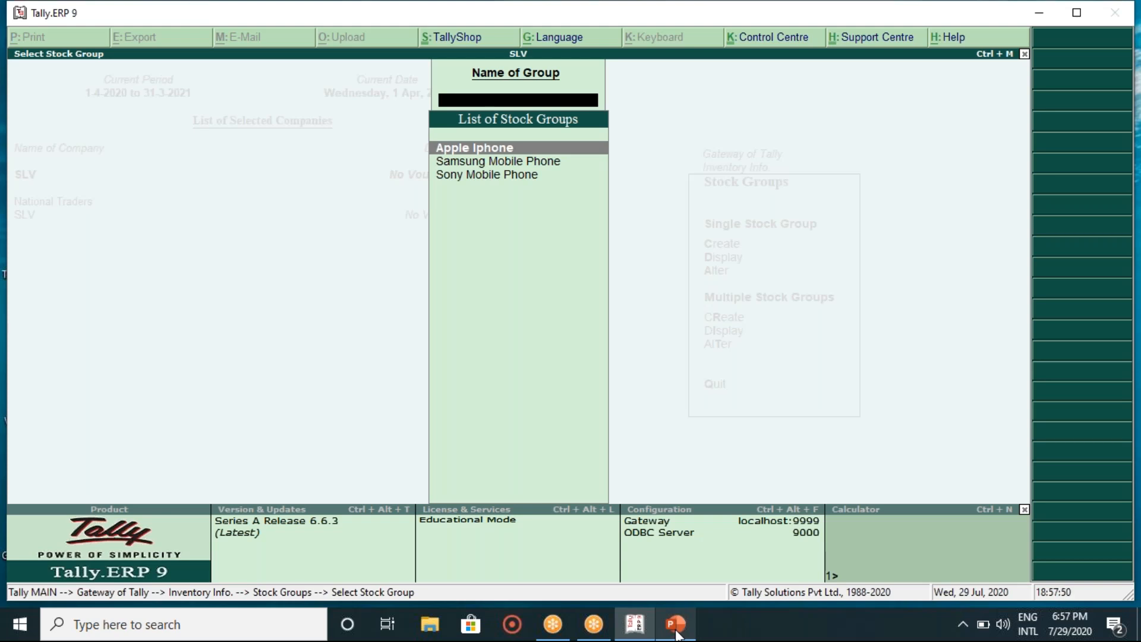
key("Escape")
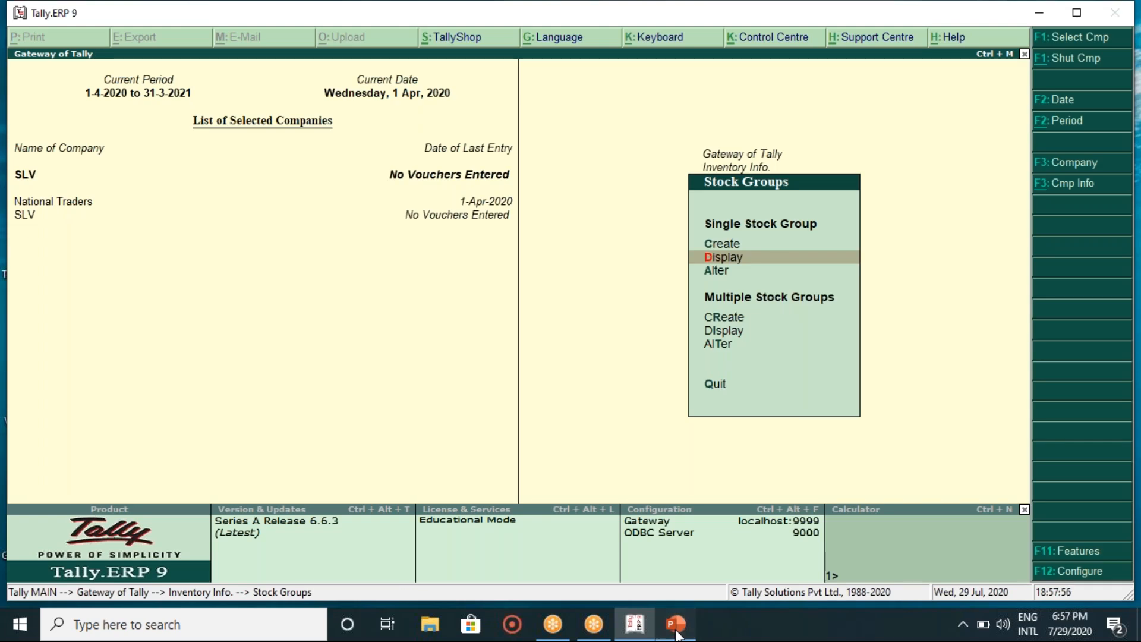
Switch to PowerPoint and present slide 72 on Units of Measure as a full-screen slide show
left_click(675, 625)
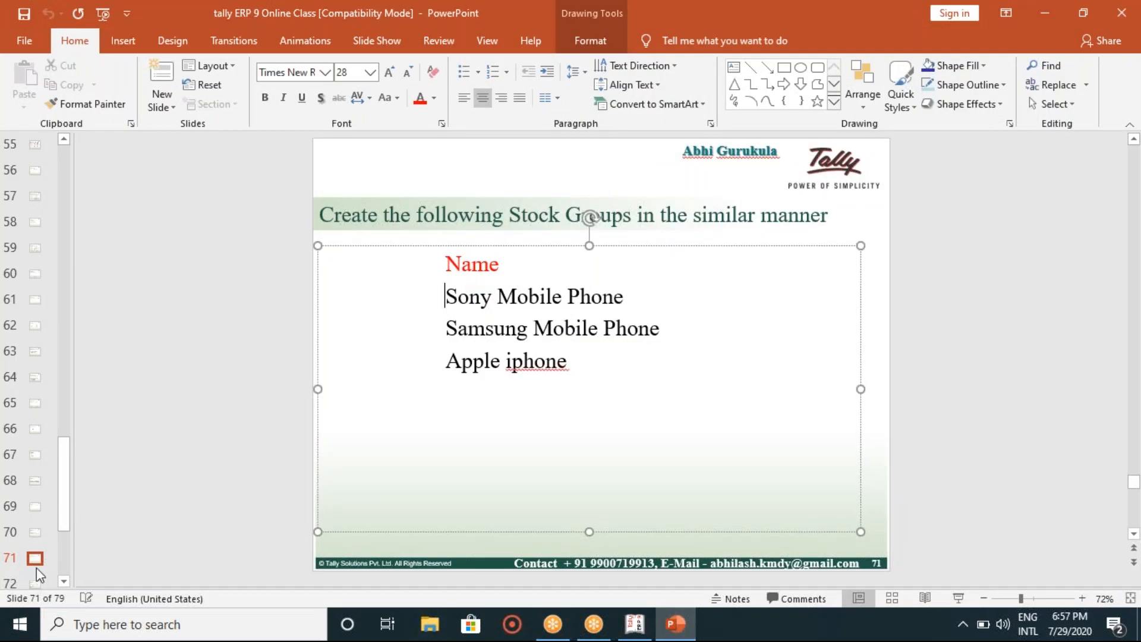
left_click(35, 584)
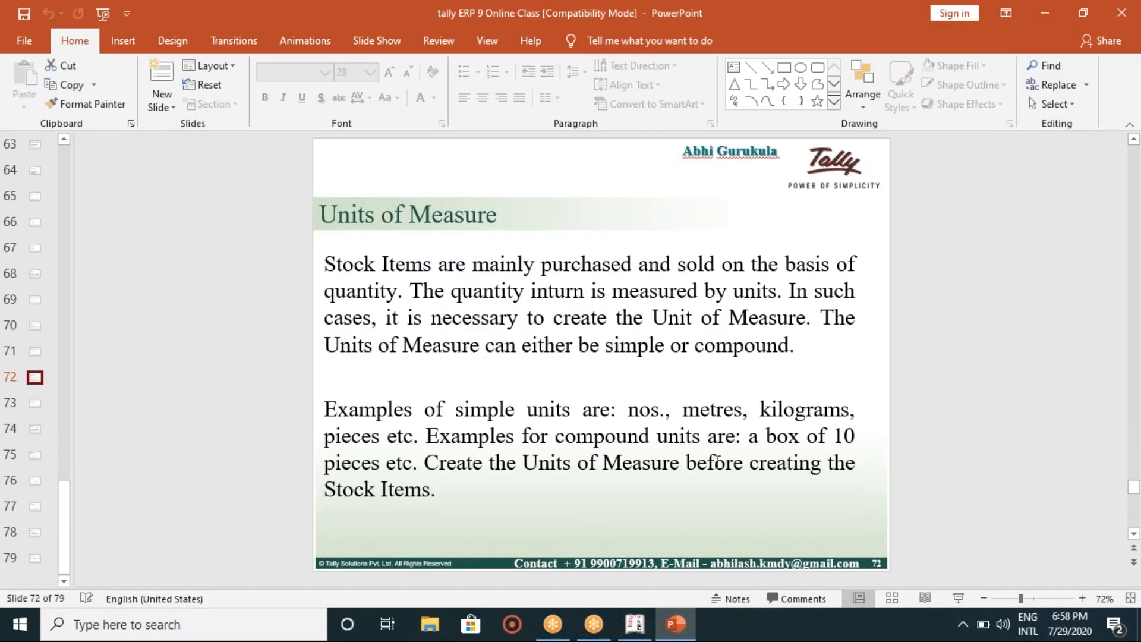
left_click(958, 598)
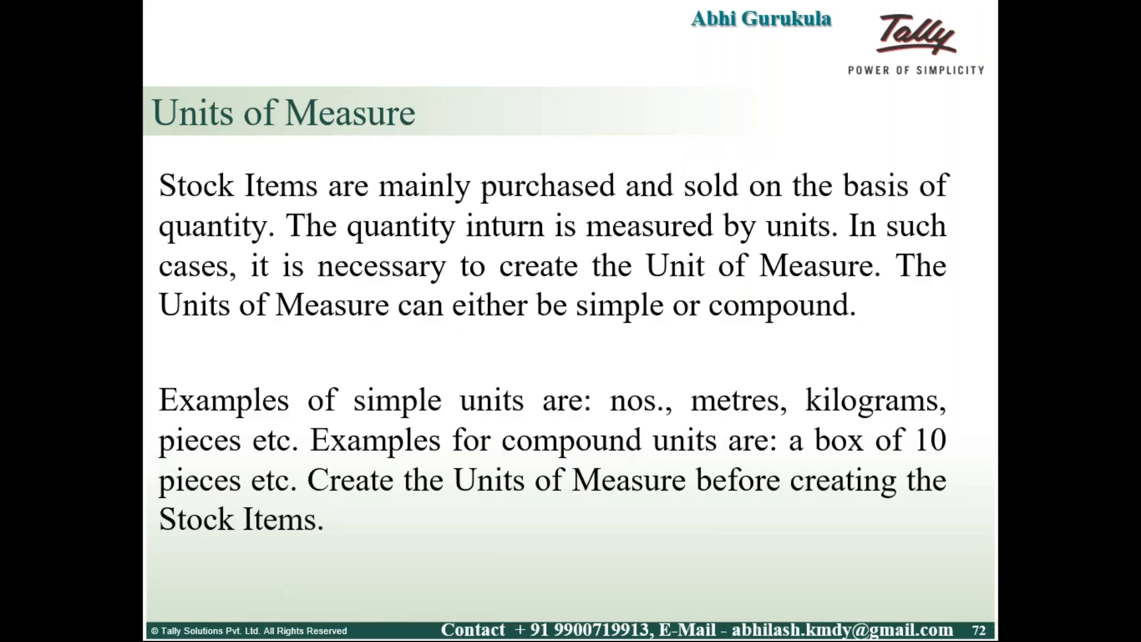
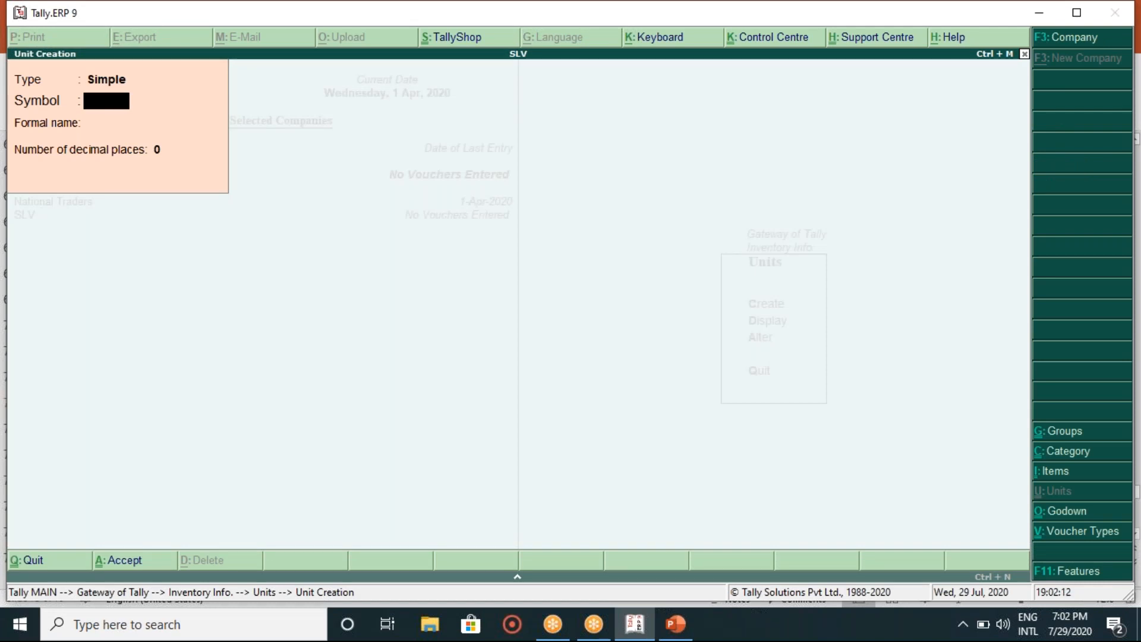
Check the PowerPoint slide and create the simple unit Nos in Tally with formal name Number and 0 decimal places
left_click(685, 629)
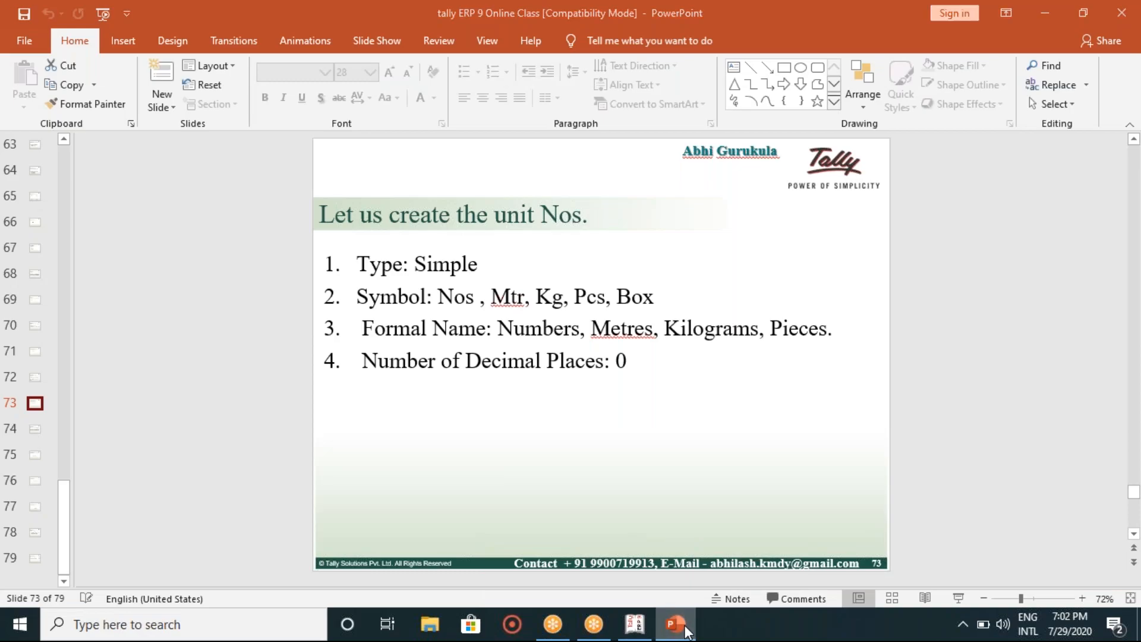
left_click(685, 629)
type("No")
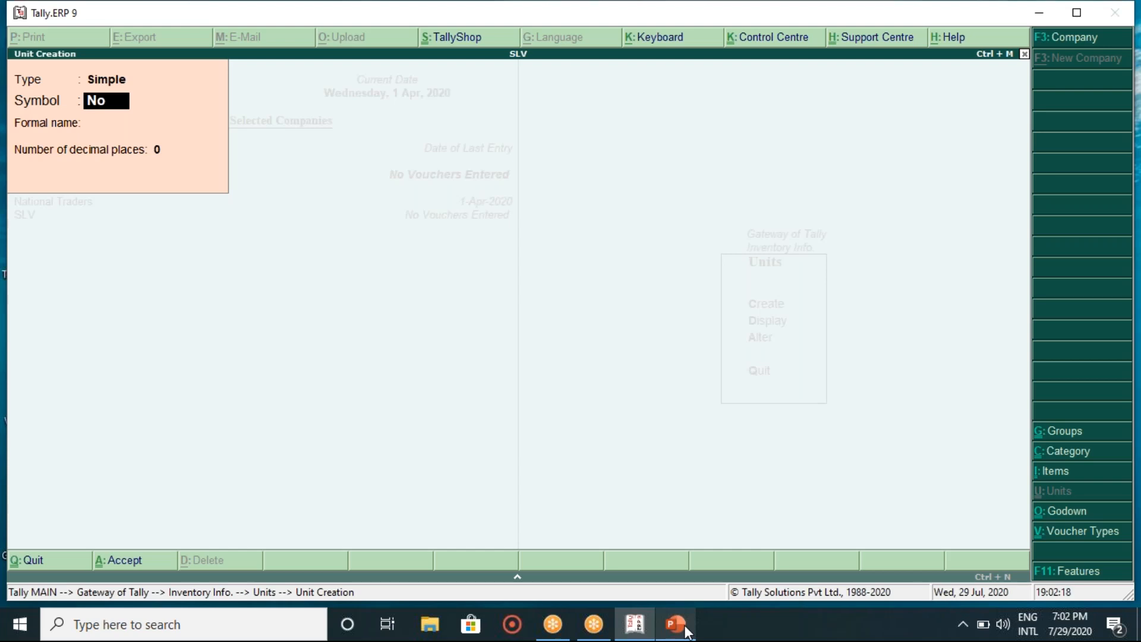
type("s")
key("Return")
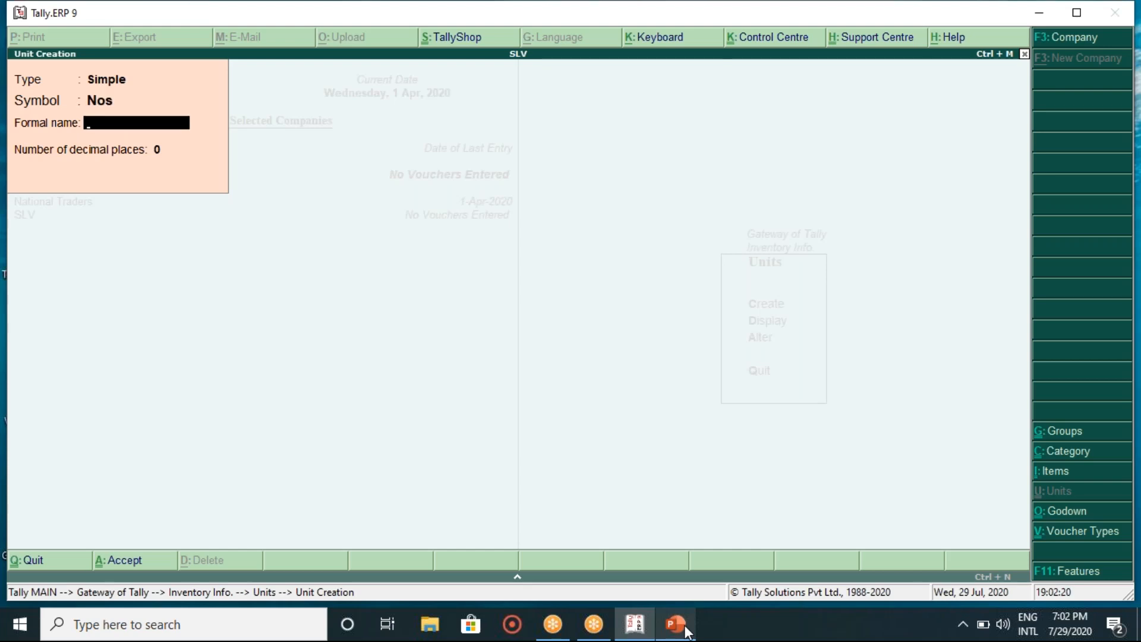
left_click(676, 625)
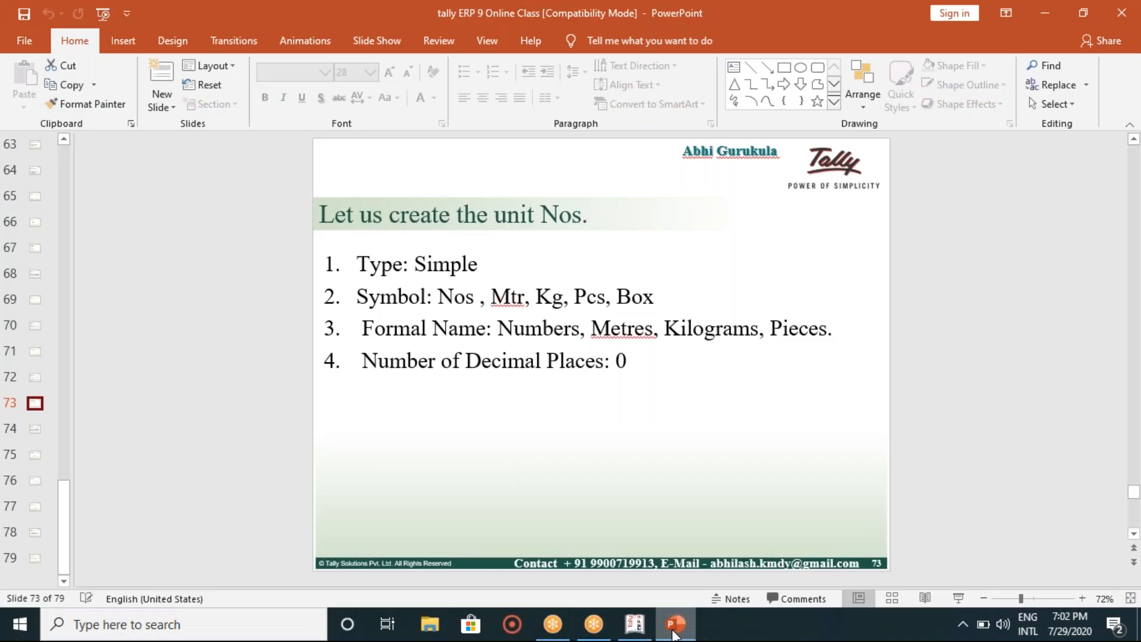
left_click(637, 625)
type("Number")
key("Return")
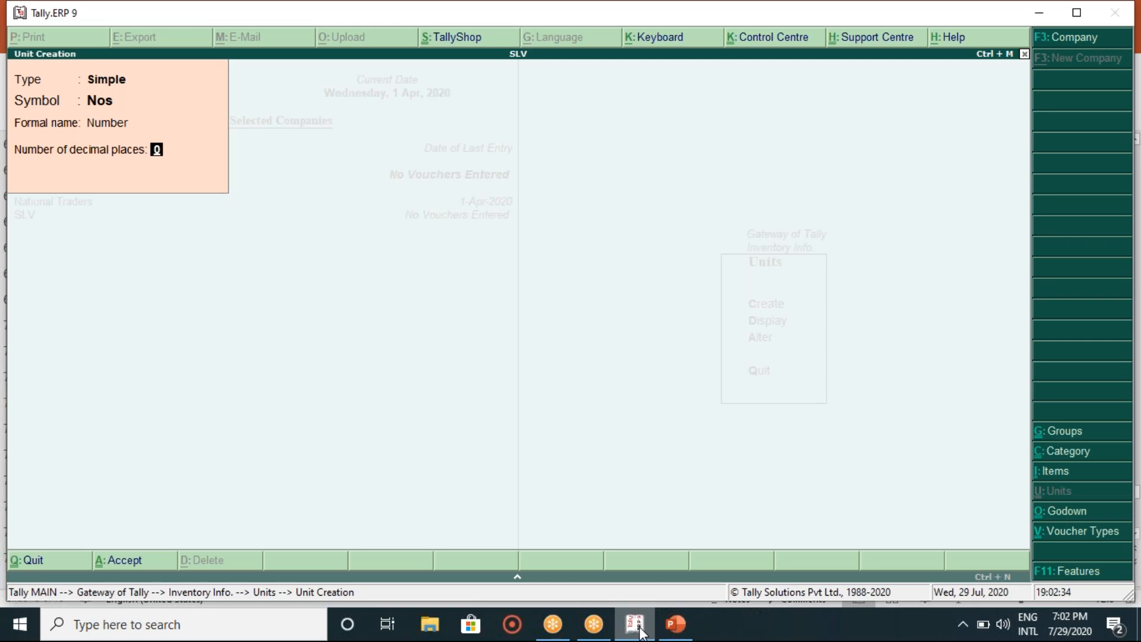
key("Return")
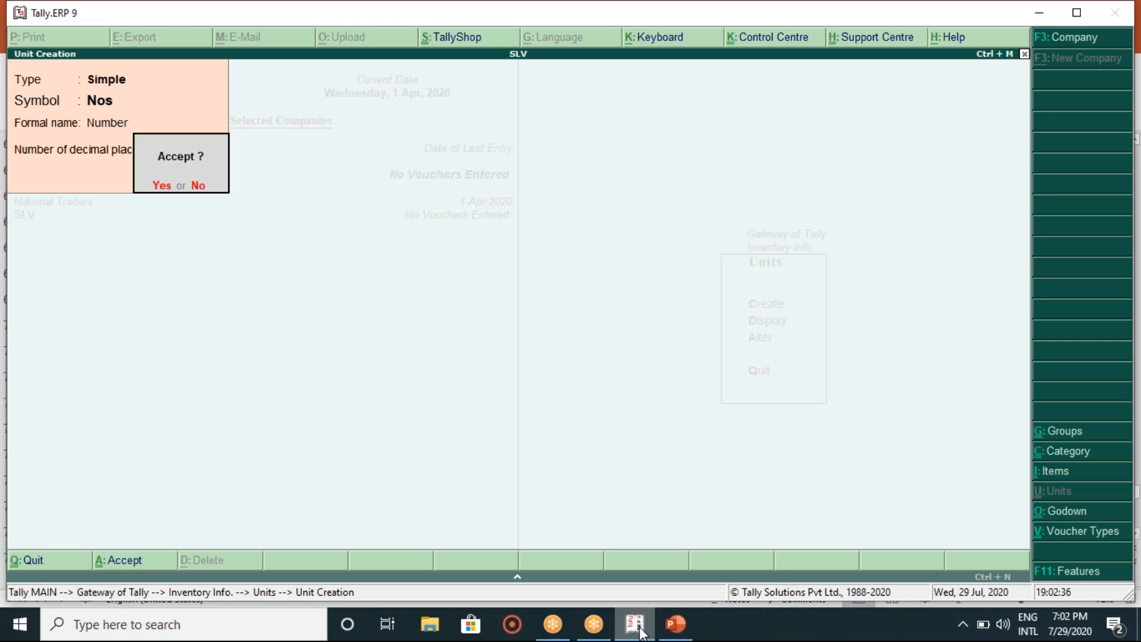
key("Return")
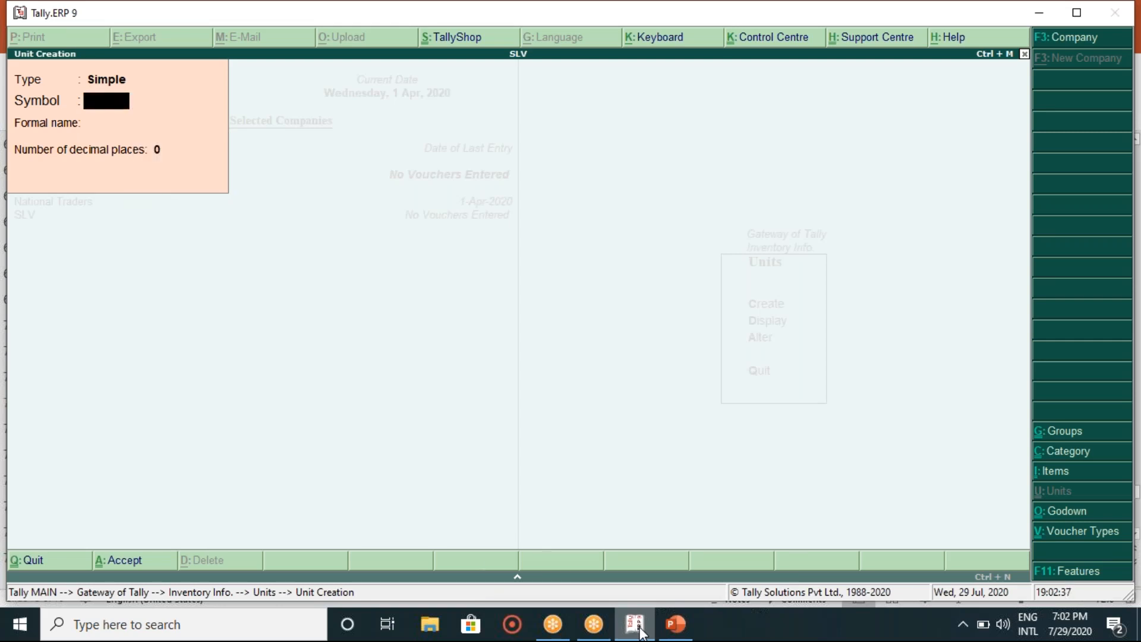
left_click(686, 632)
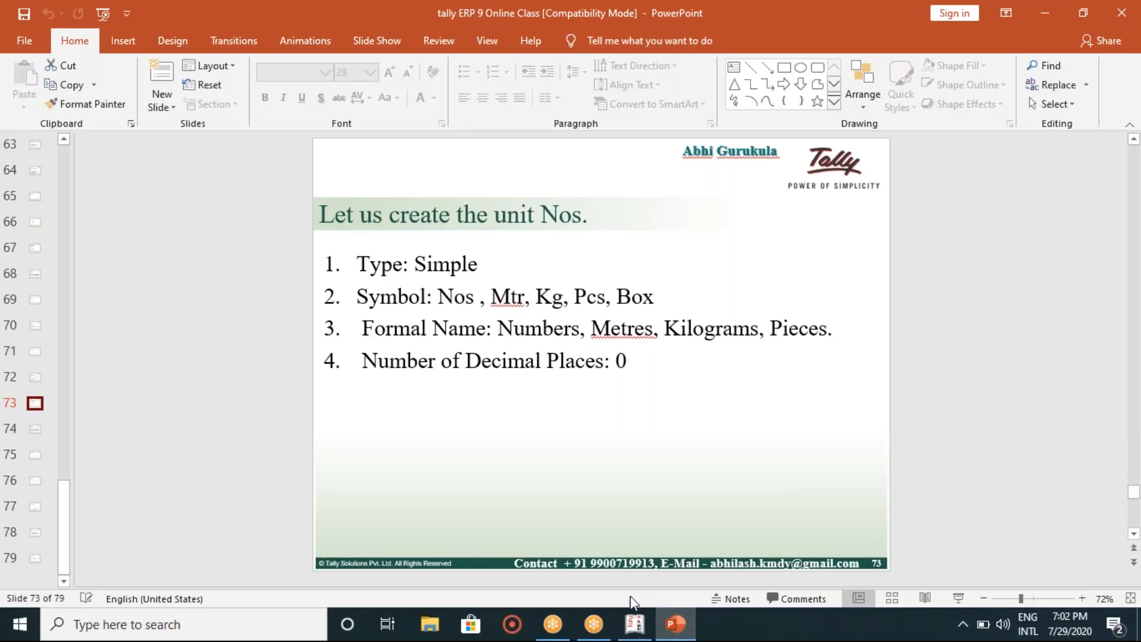
left_click_drag(592, 329, 655, 328)
key("ctrl+c")
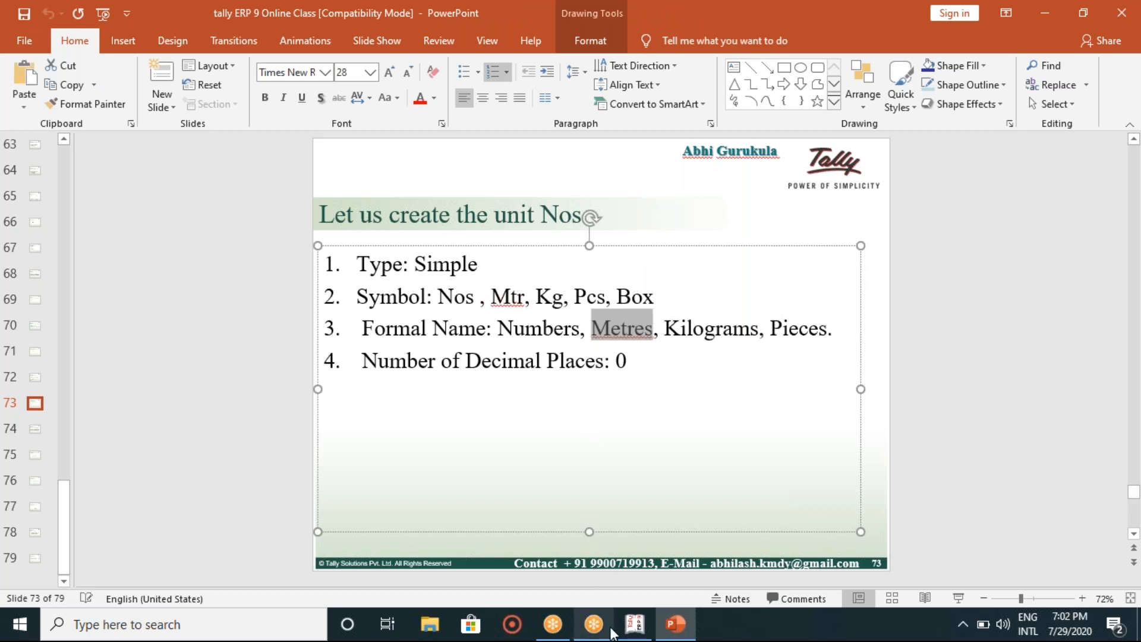
left_click(635, 624)
type("Mt")
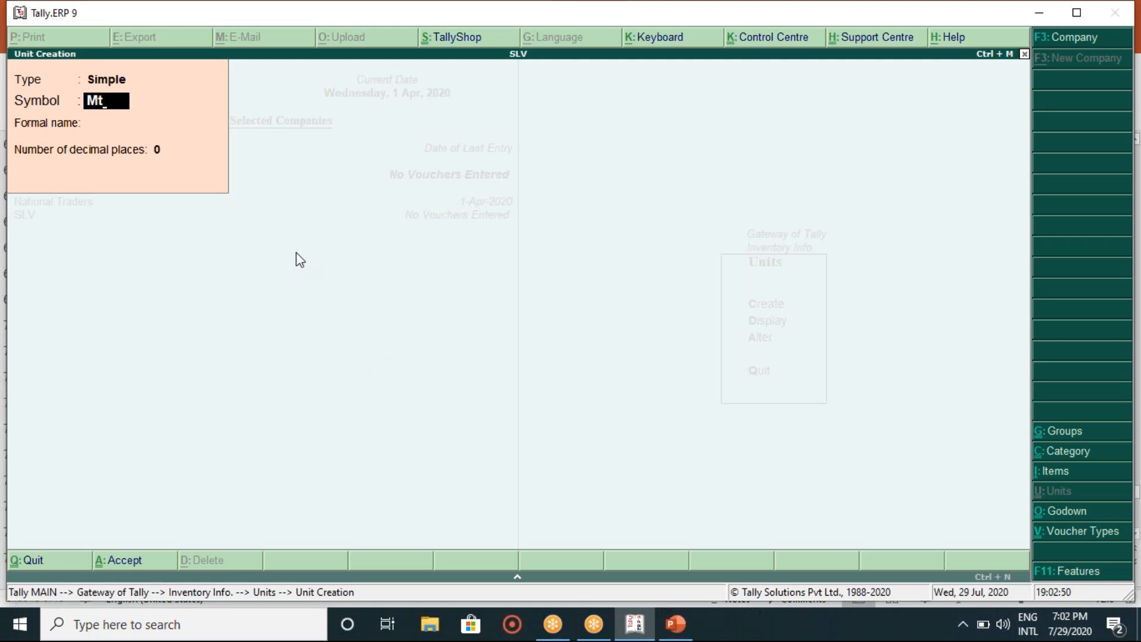
type("r")
key("Return")
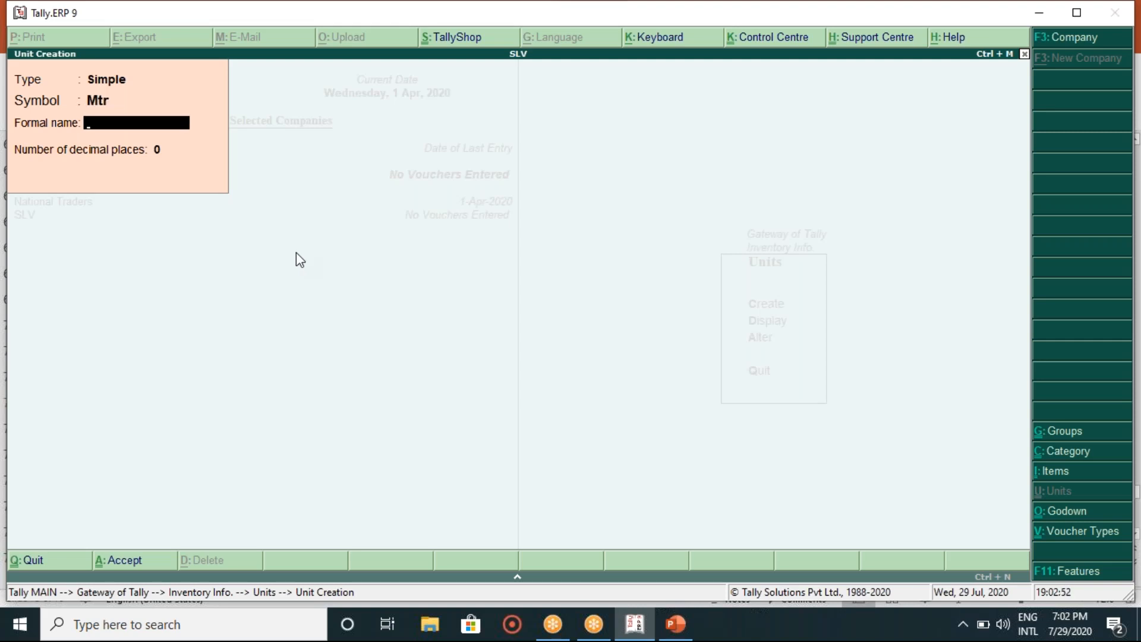
key("ctrl+v")
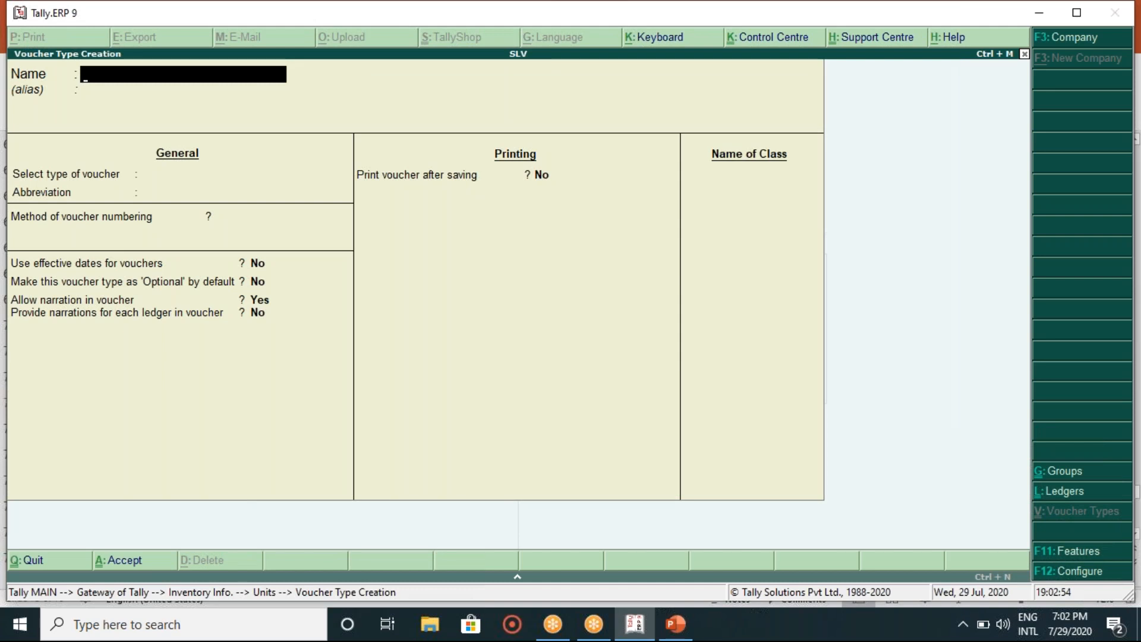
key("Escape")
key("Return")
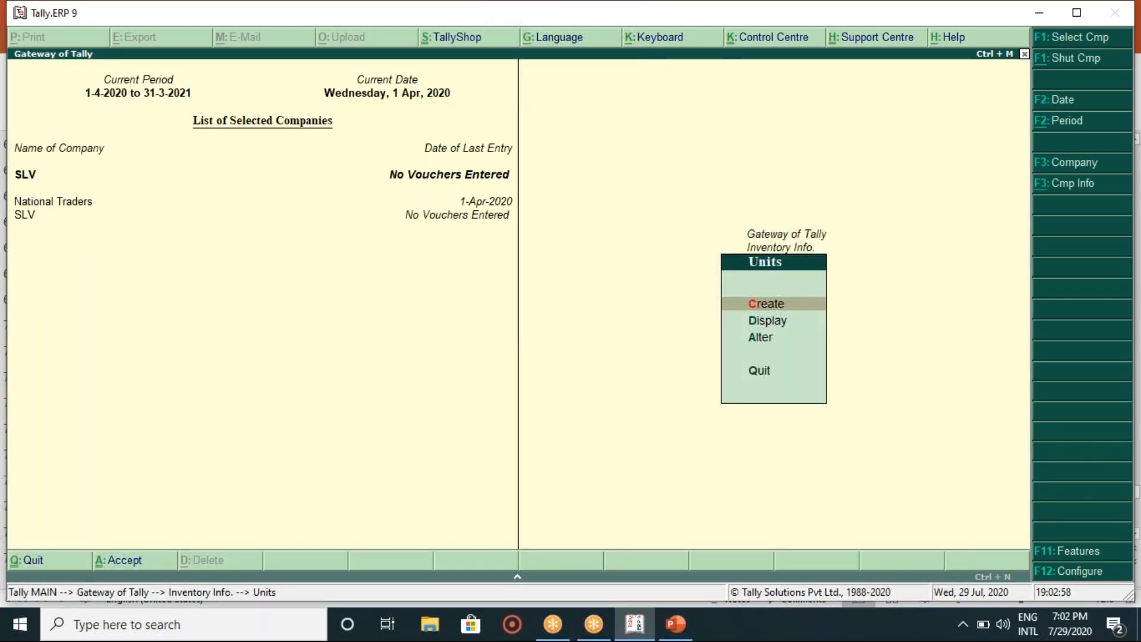
Reopen unit creation, consult the PowerPoint slide, and create the simple unit mtr with formal name Metres and 0 decimal places
key("Return")
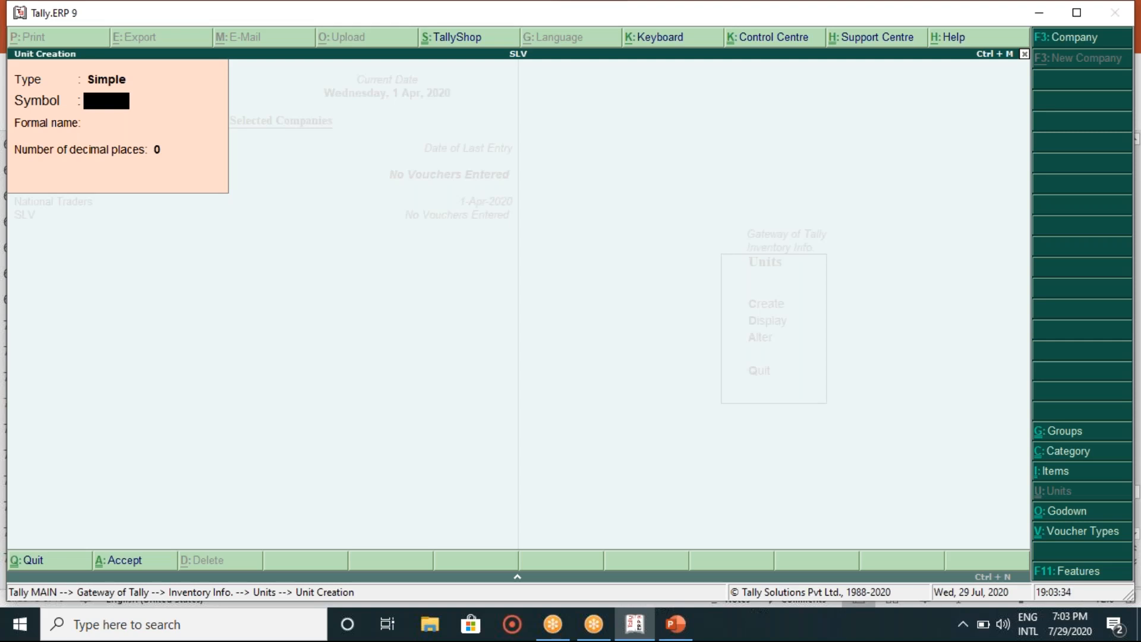
left_click(673, 629)
left_click(673, 631)
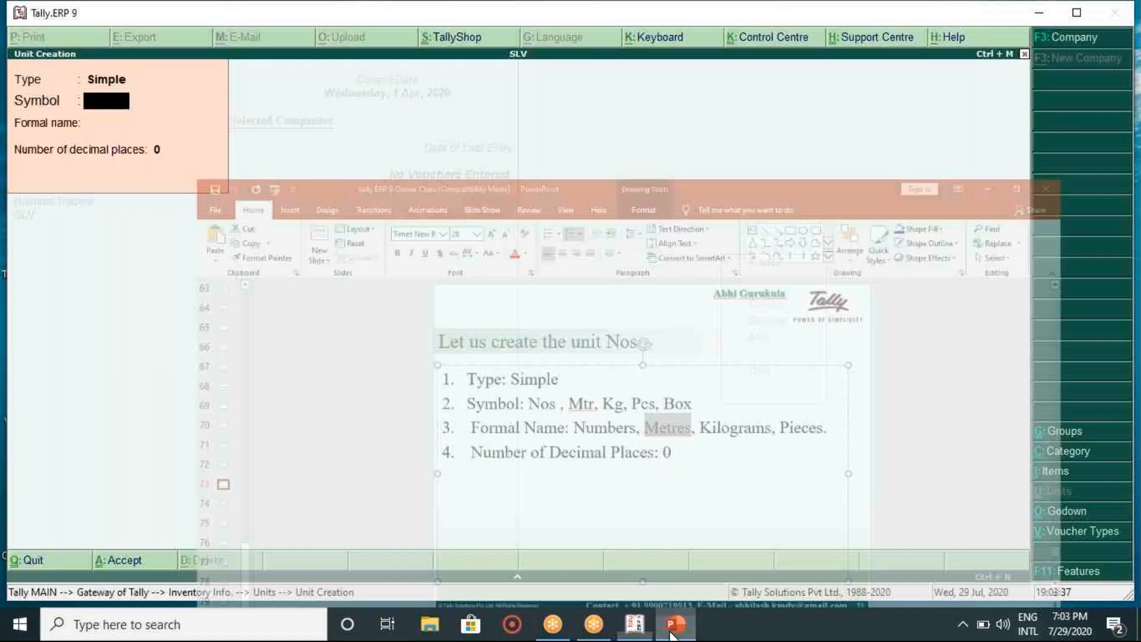
type("mtr")
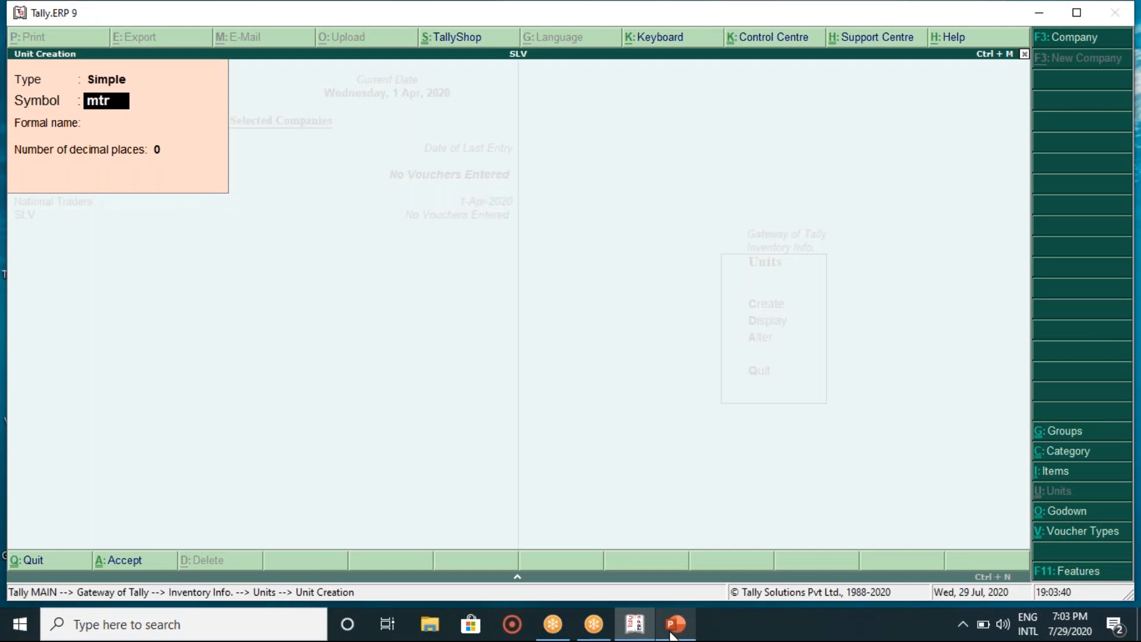
key("Return")
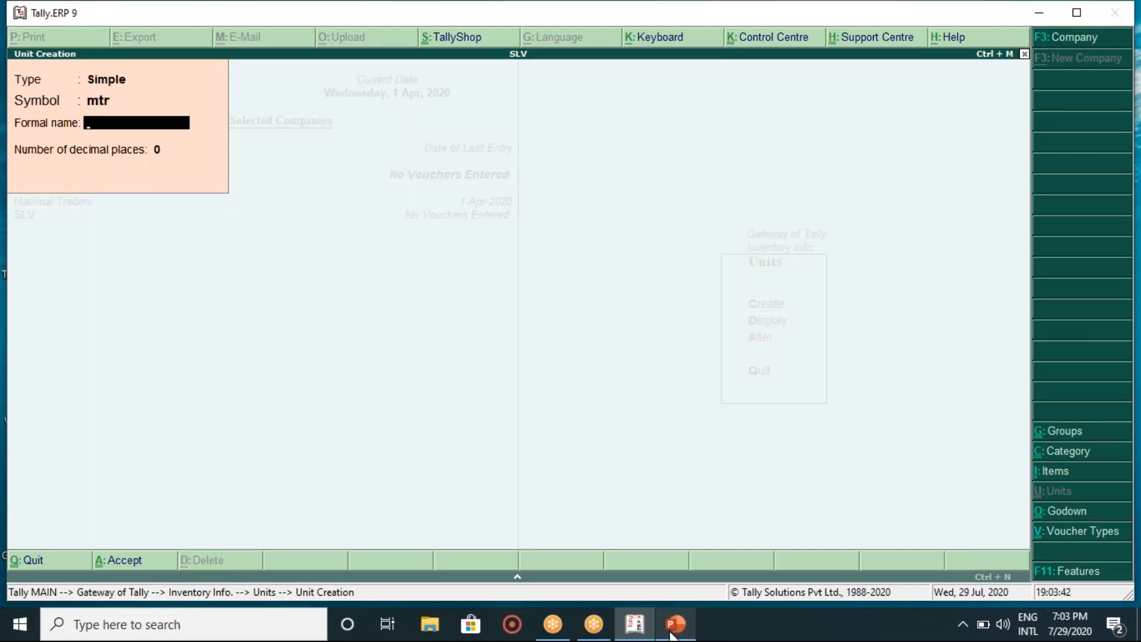
left_click(673, 631)
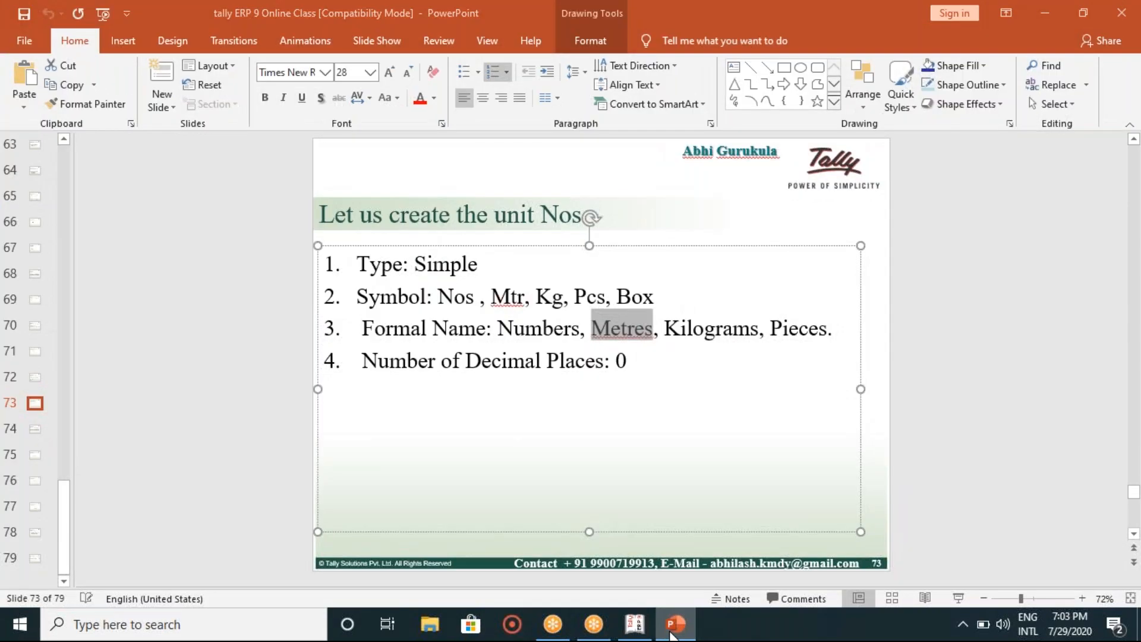
left_click(673, 631)
type("Metre")
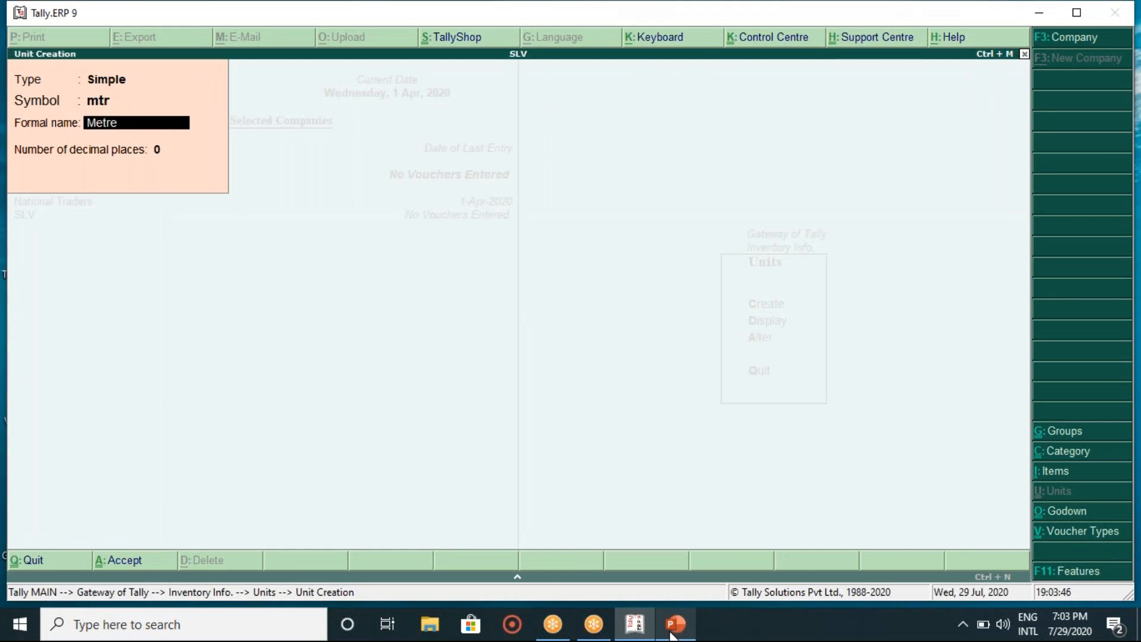
type("s")
key("Return")
key("Return")
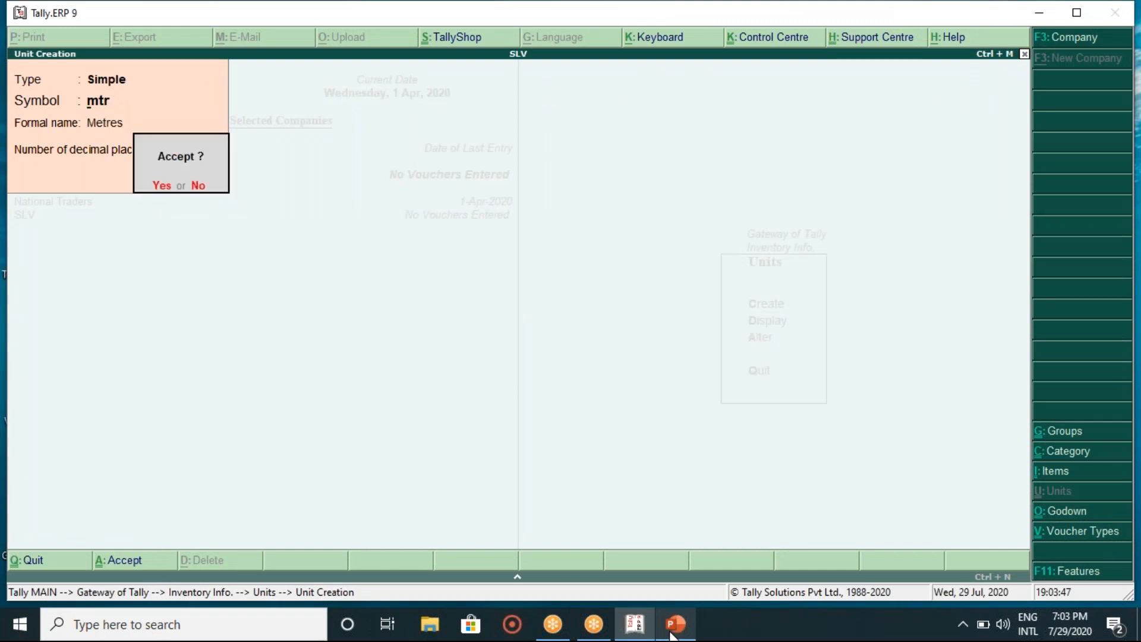
key("Return")
Consult the PowerPoint slide and create the simple unit kg with formal name Kilograms and 0 decimal places
left_click(676, 624)
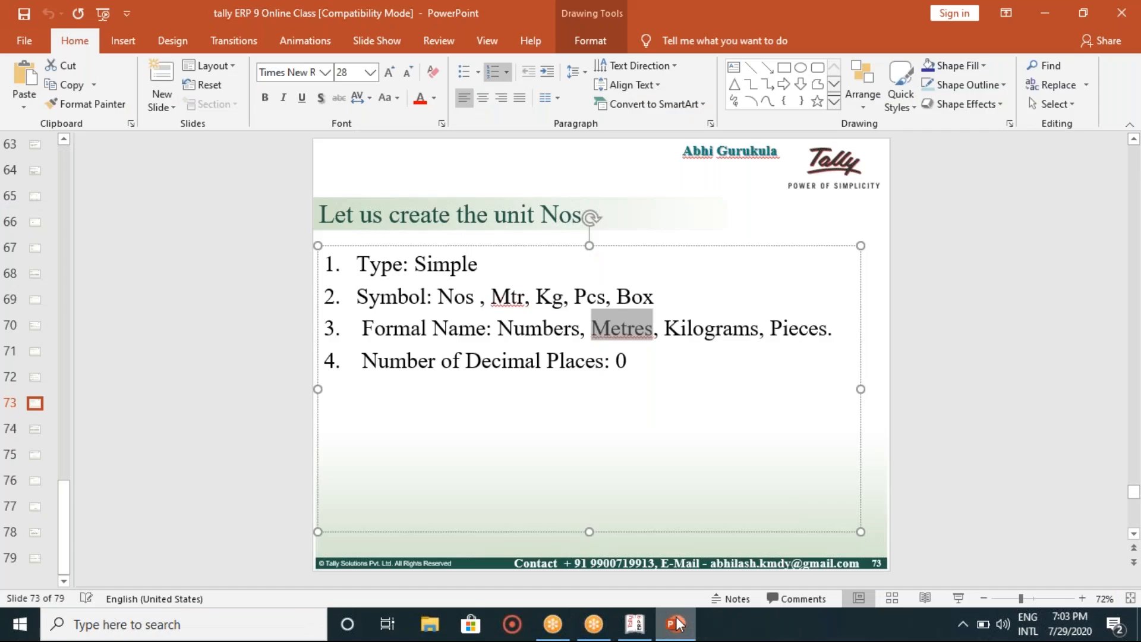
left_click(676, 624)
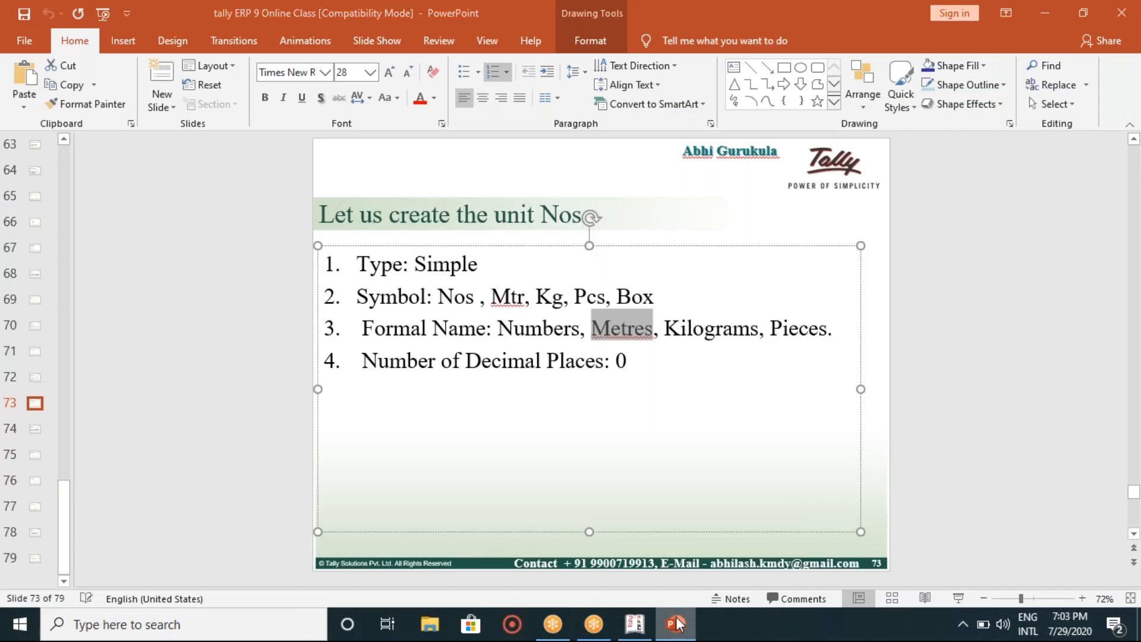
type("kg")
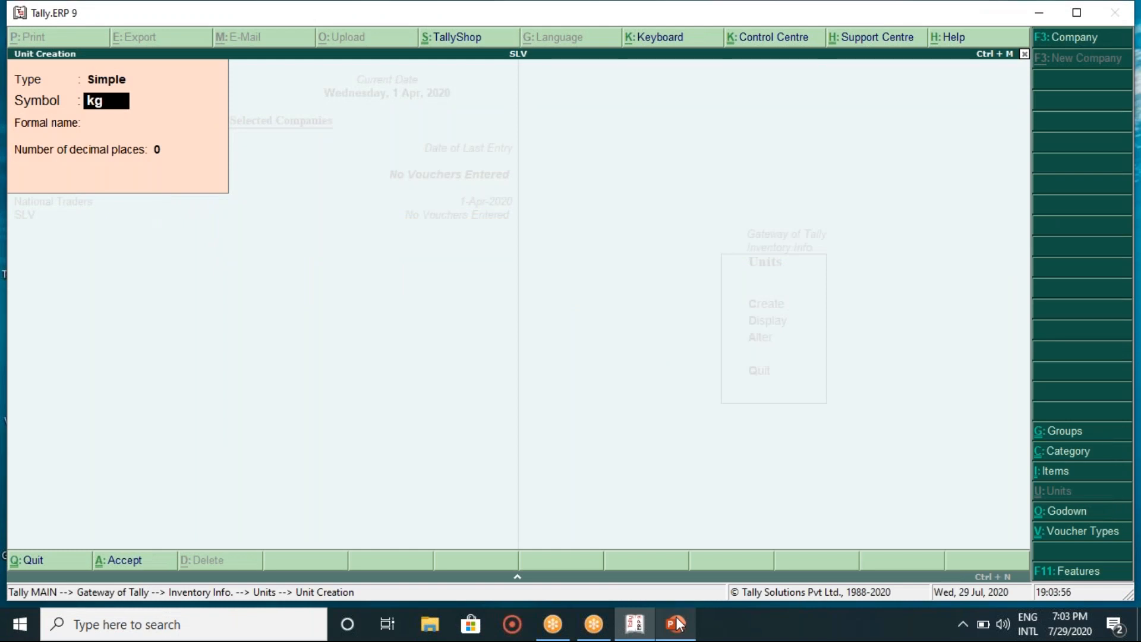
key("Return")
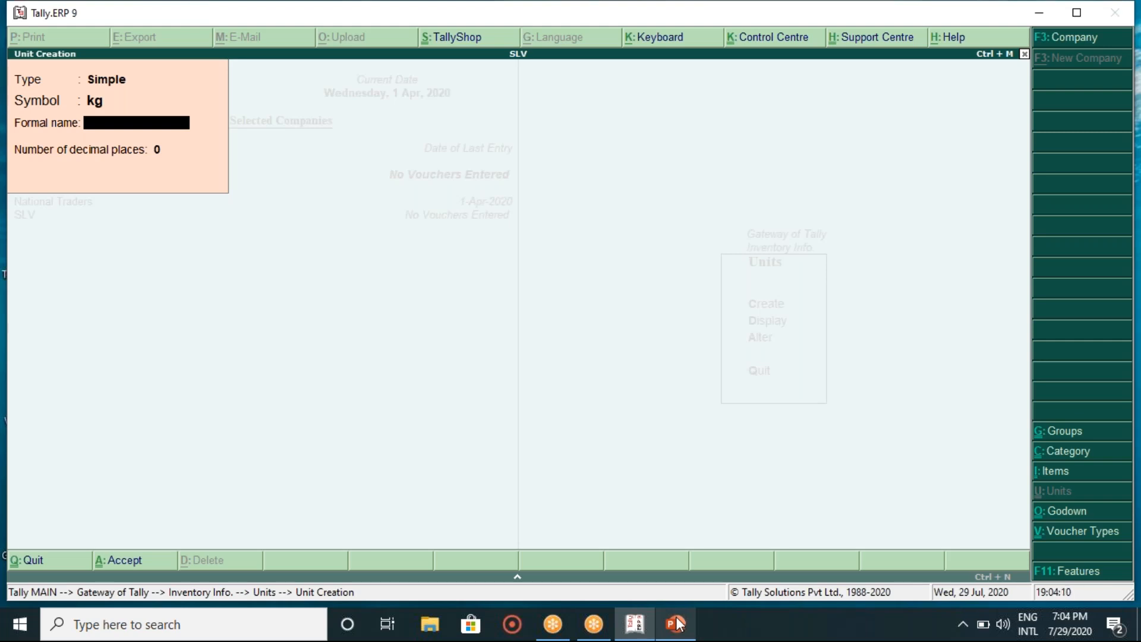
type("K")
left_click(681, 631)
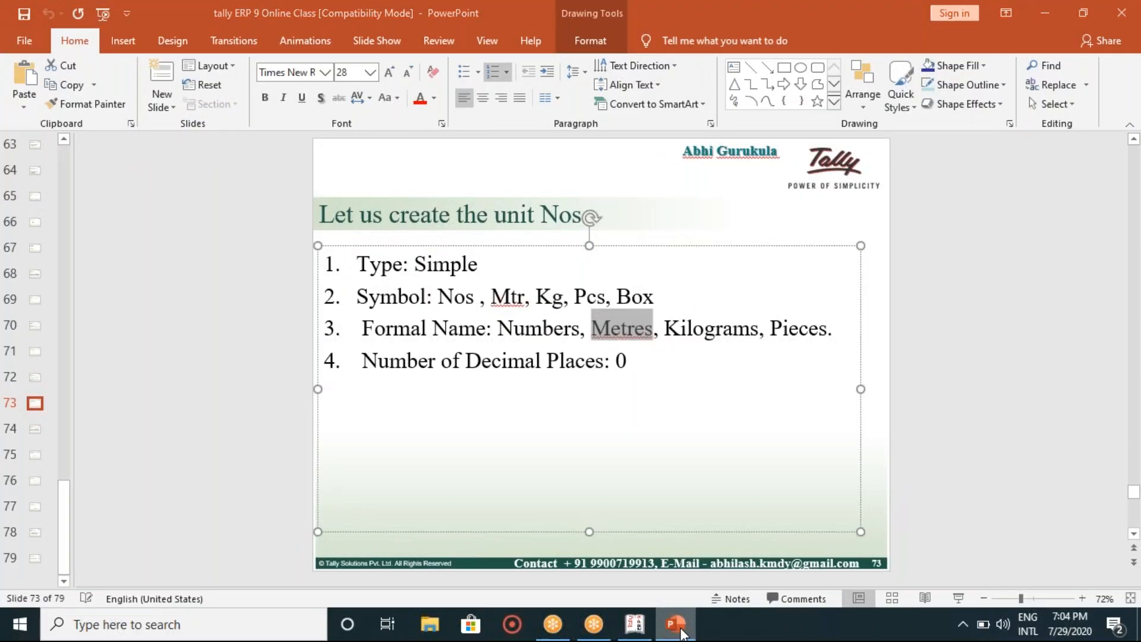
left_click(682, 632)
type("ilo")
left_click(677, 625)
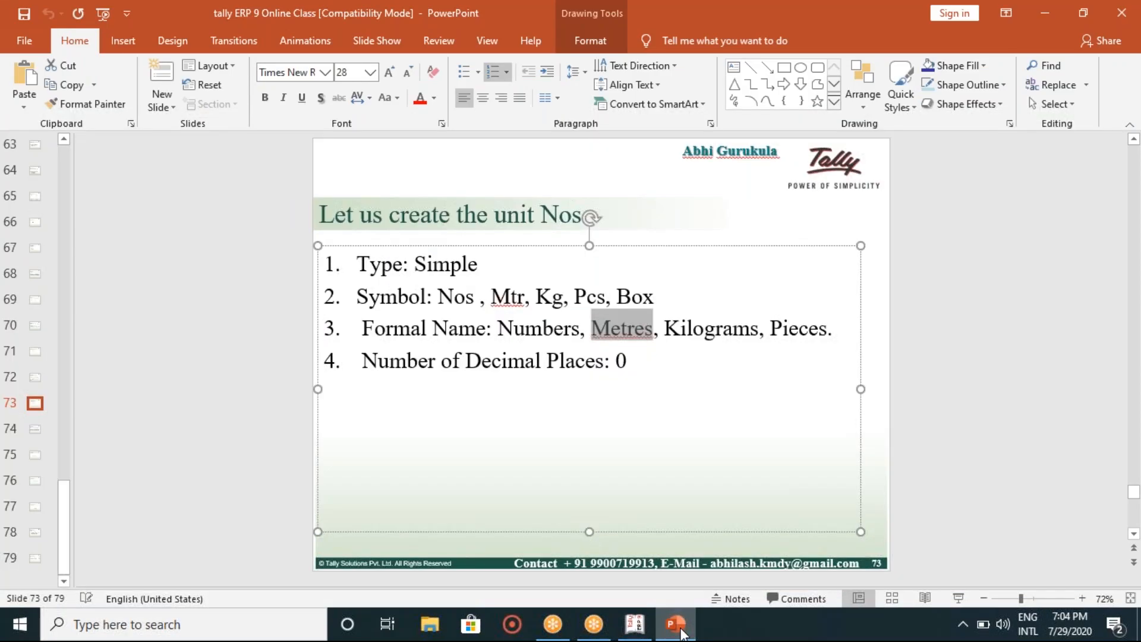
left_click(678, 625)
type("grams")
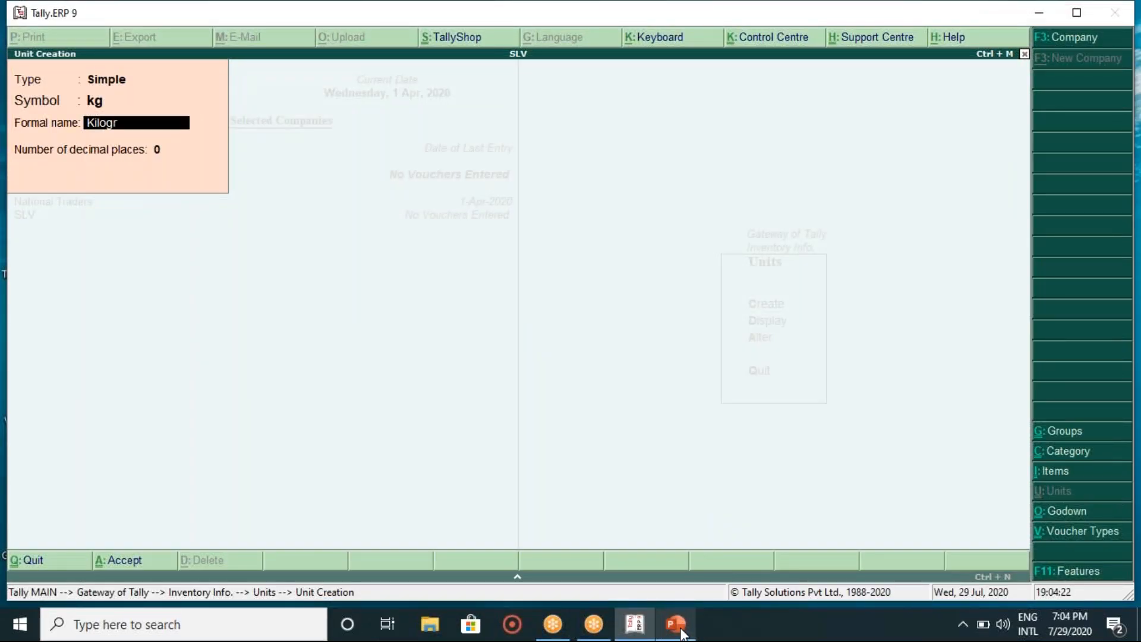
key("Return")
key("Return")
key("Return")
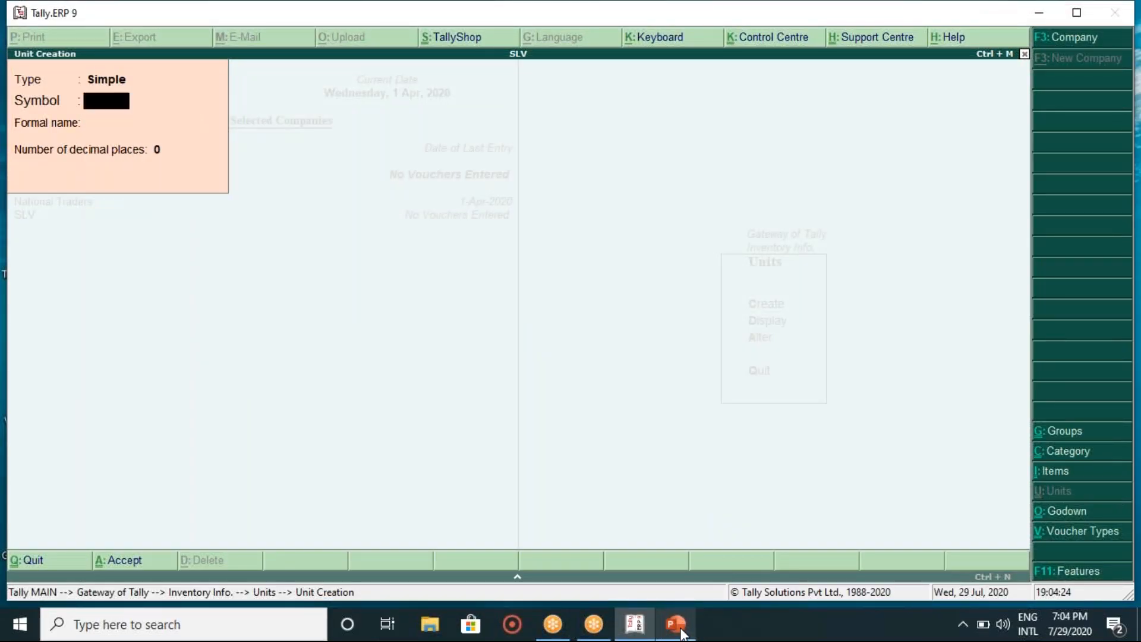
Consult the unit symbols on the PowerPoint slide and enter pcs as the new simple unit's symbol in Tally
left_click(678, 626)
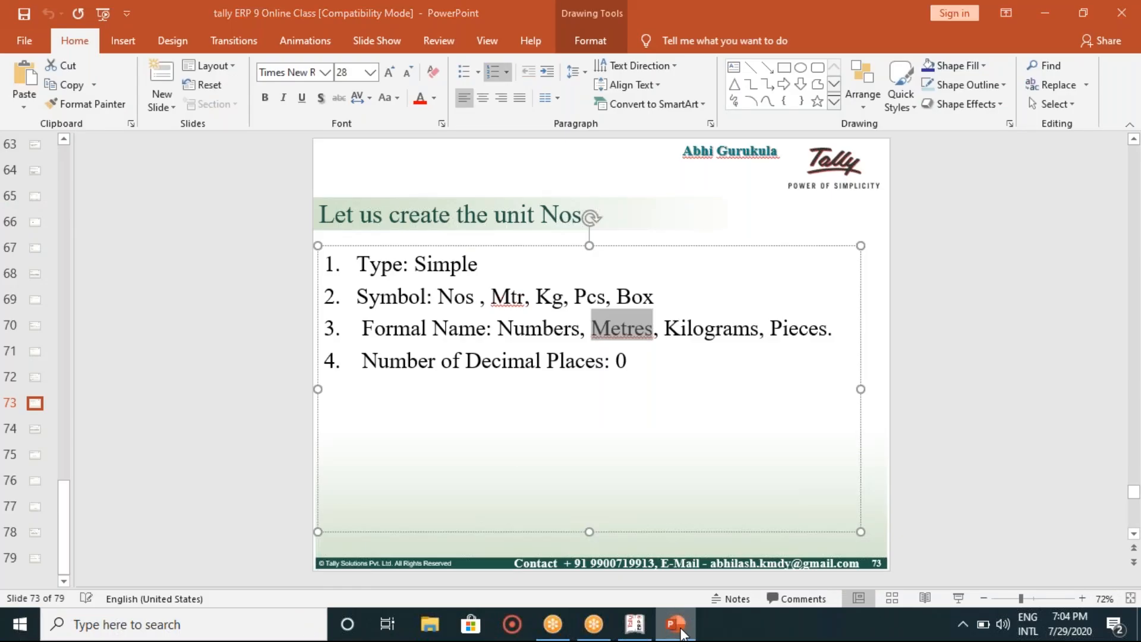
left_click(678, 626)
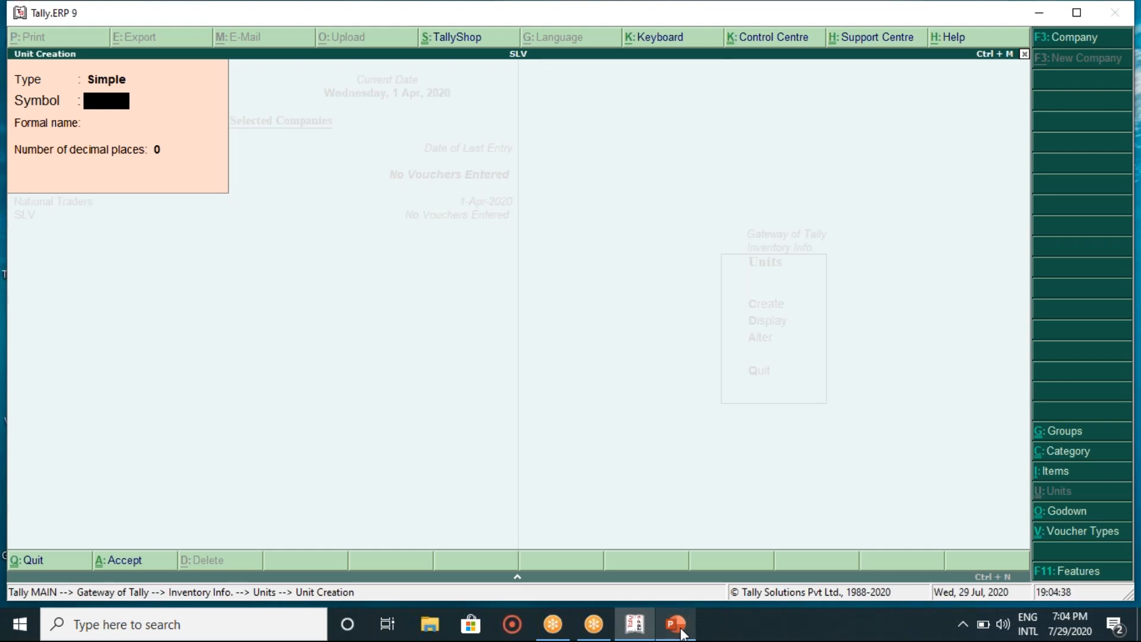
left_click(676, 625)
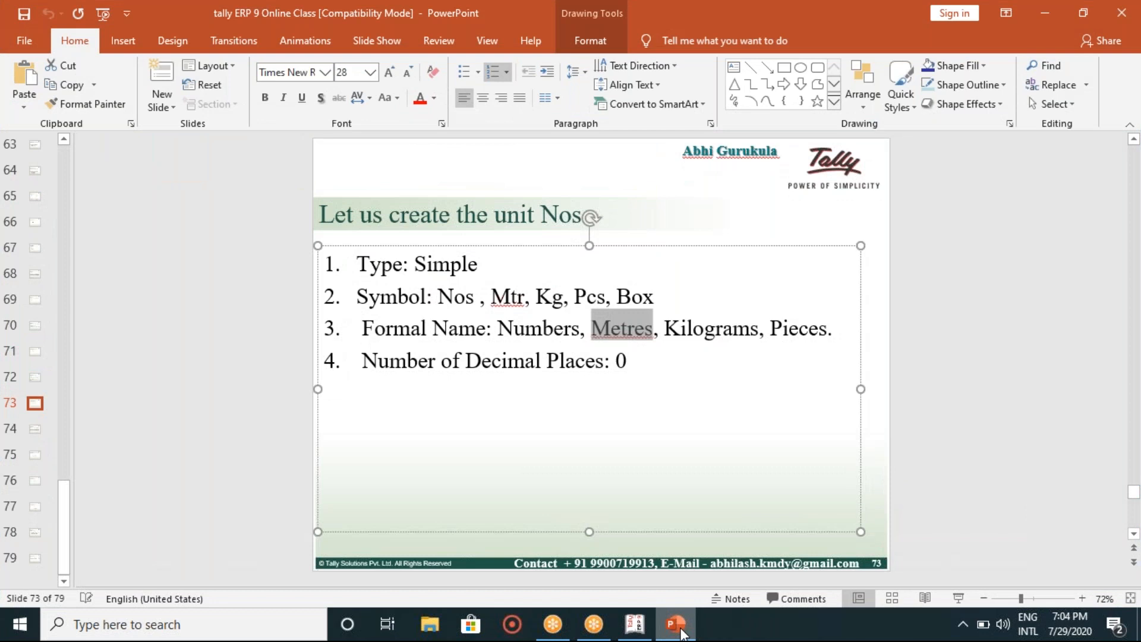
left_click(676, 624)
type("pcs")
key("Return")
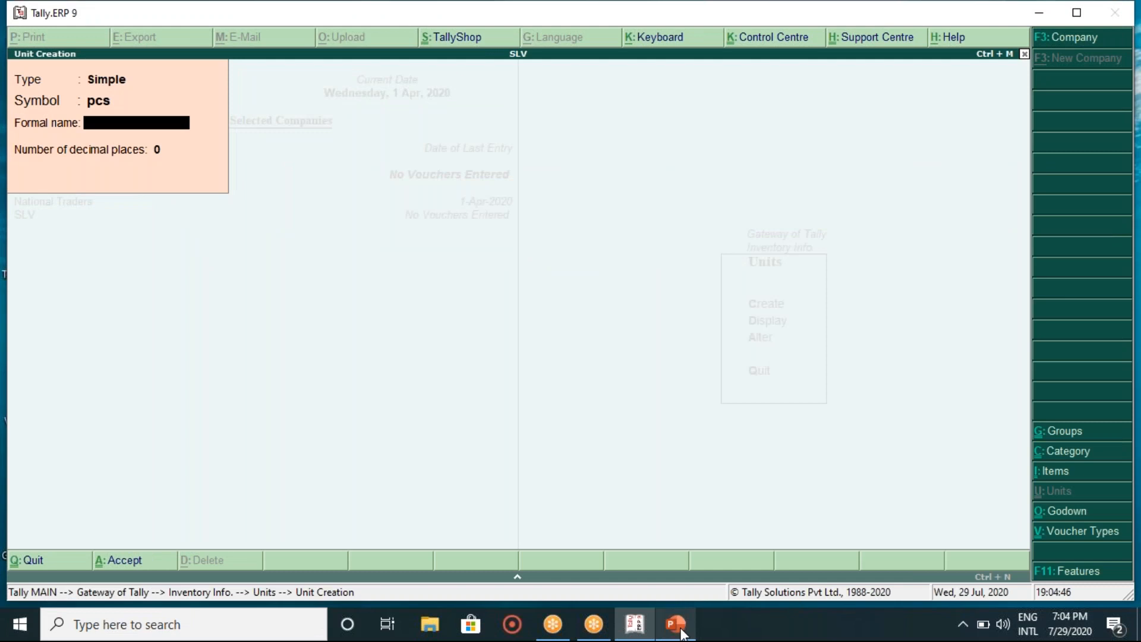
Check the formal name on the slide and save the pcs unit with formal name Pieces and 0 decimal places
left_click(681, 631)
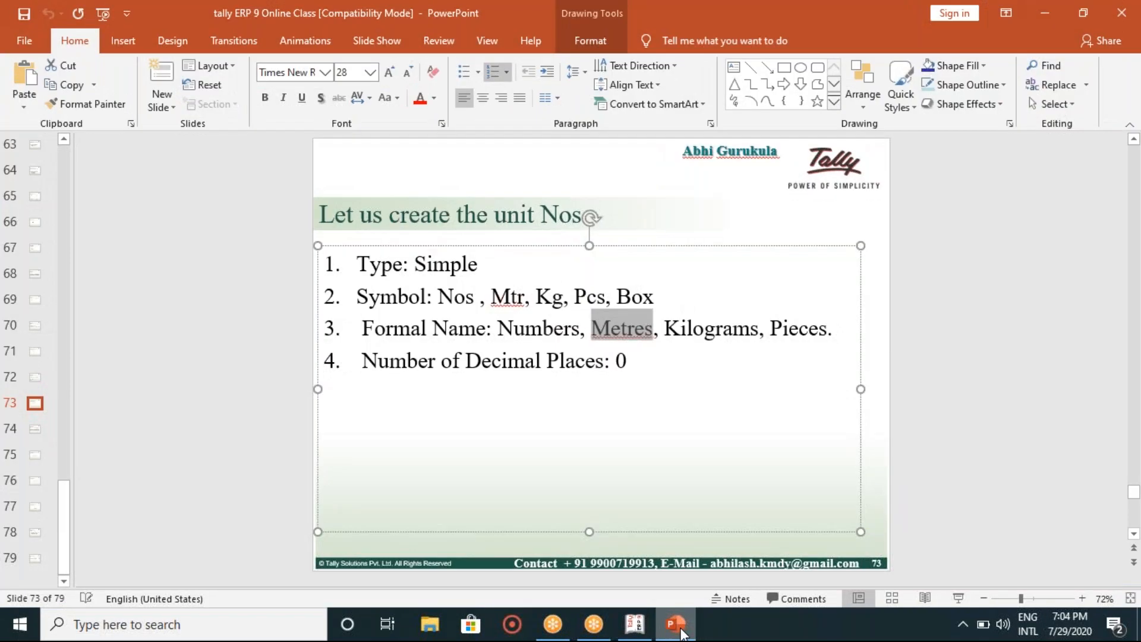
left_click(682, 631)
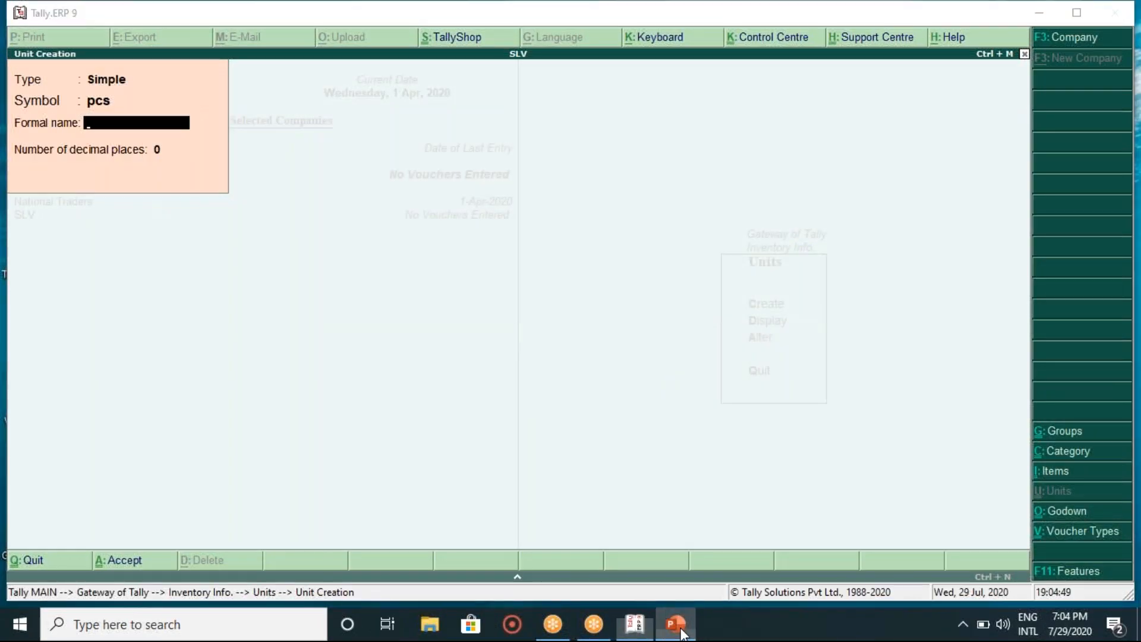
left_click(681, 631)
left_click(682, 631)
type("Pie")
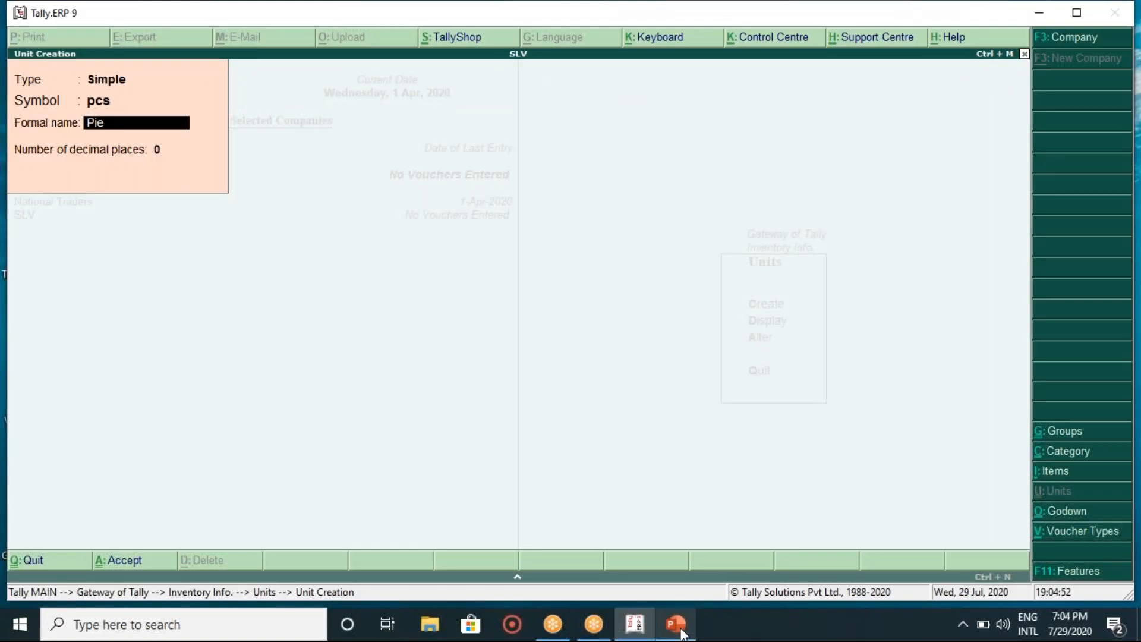
left_click(681, 632)
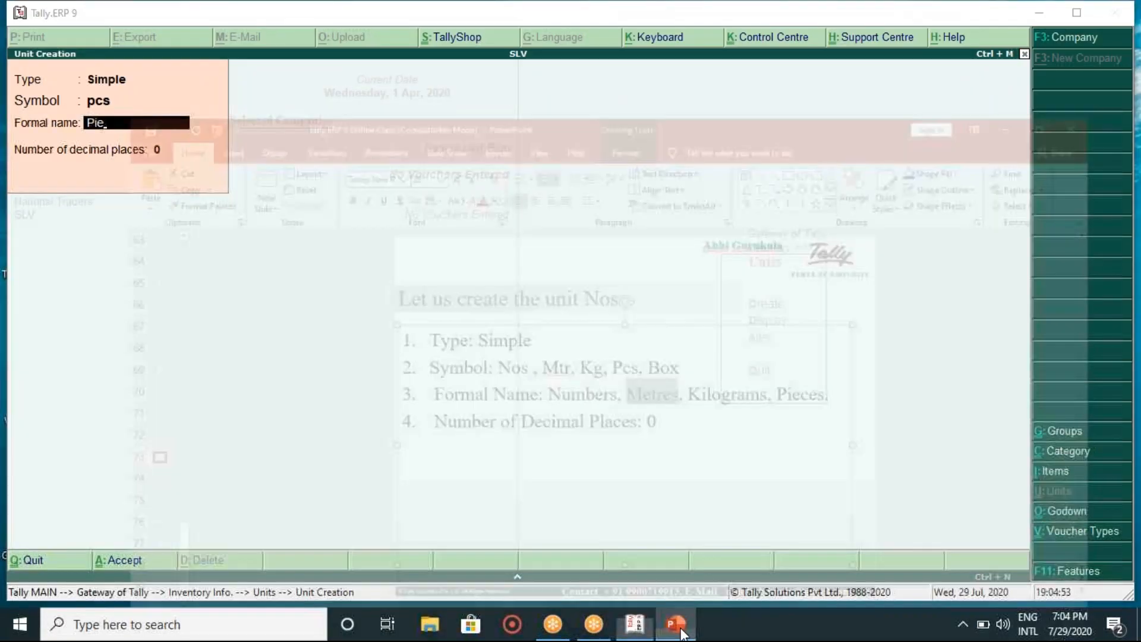
left_click(681, 632)
type("ces")
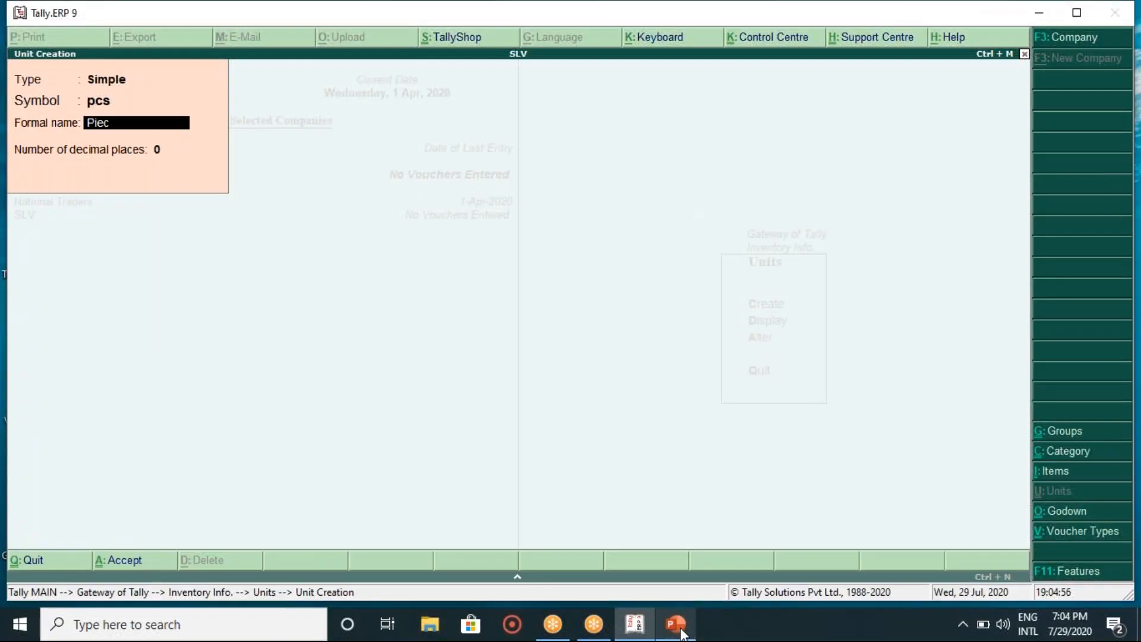
key("Return")
key("Return")
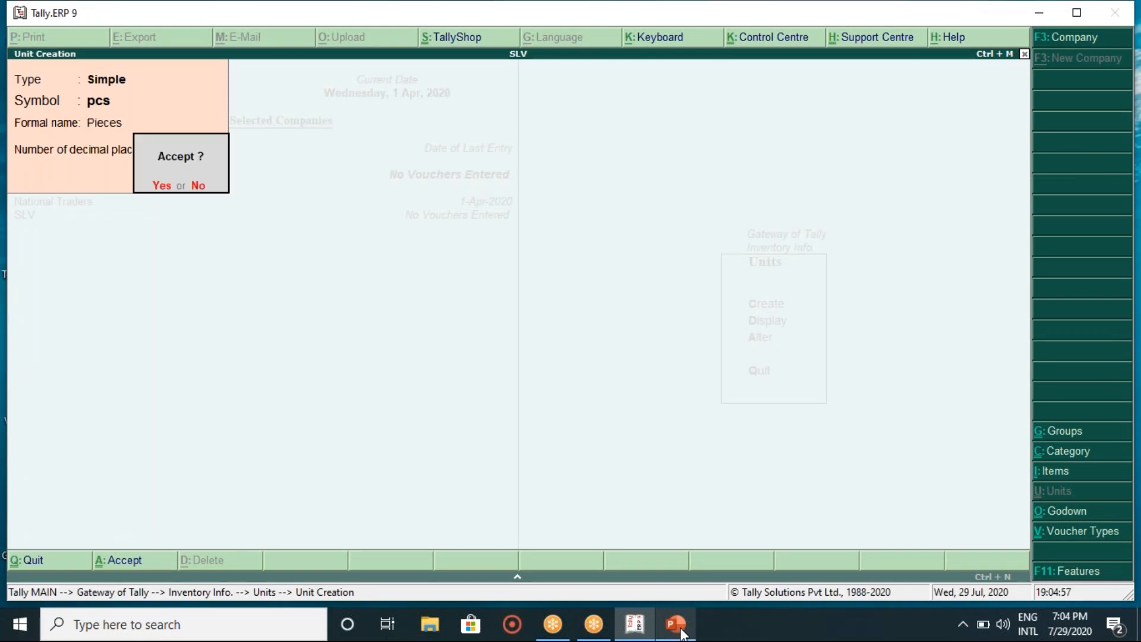
key("Return")
Create the simple unit box with formal name Boxs and 0 decimal places, and leave unit creation
type("bo")
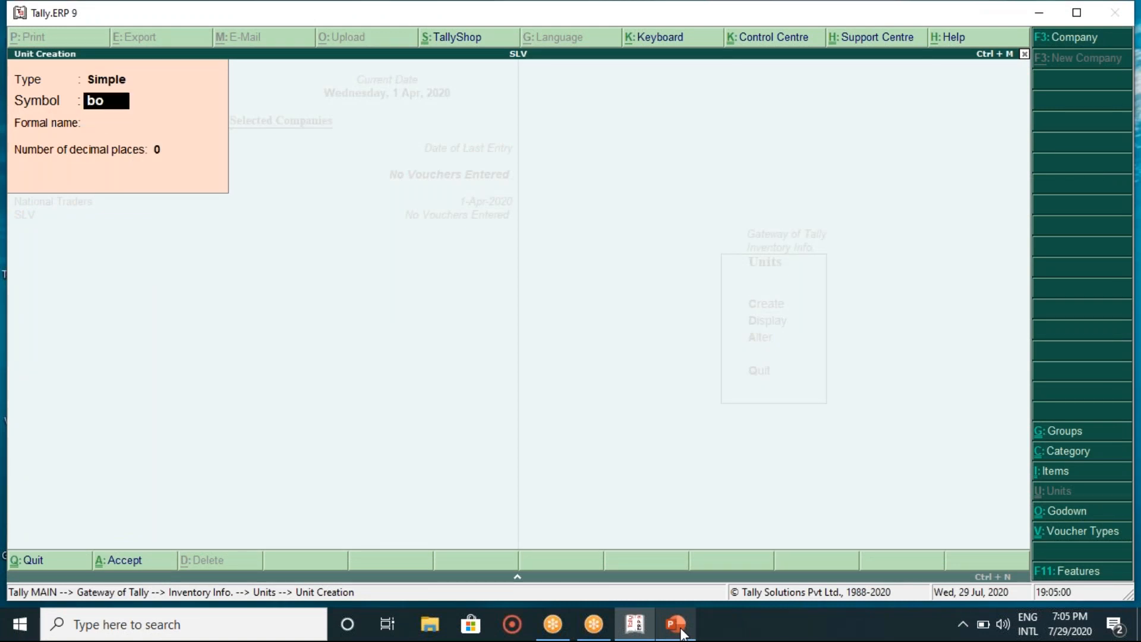
type("x")
key("Return")
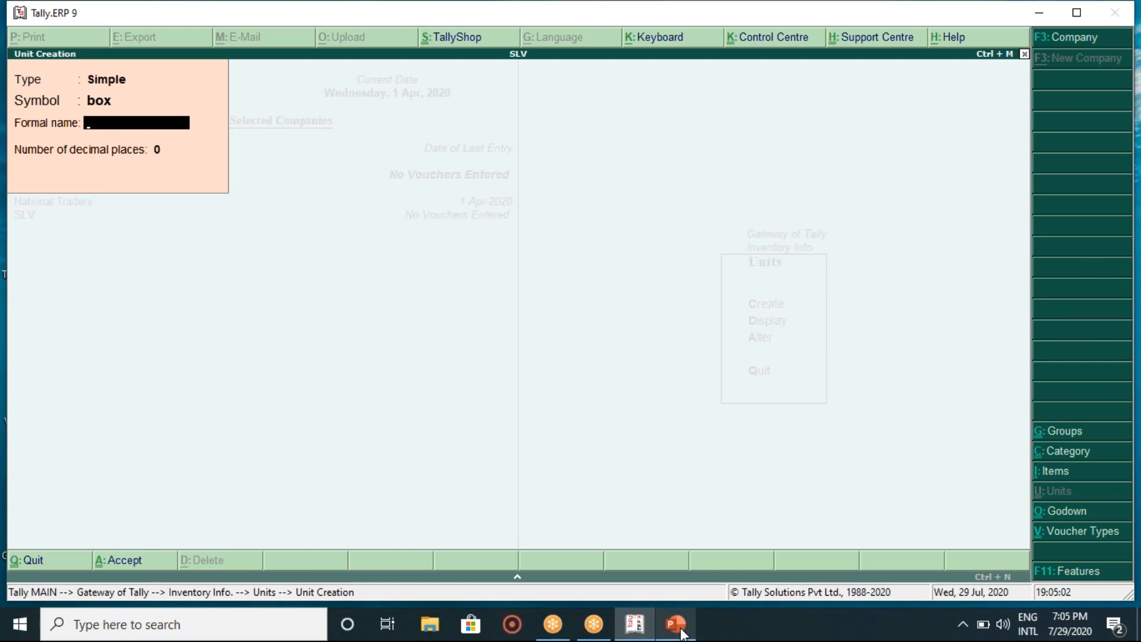
type("Boxs")
key("Return")
key("Return")
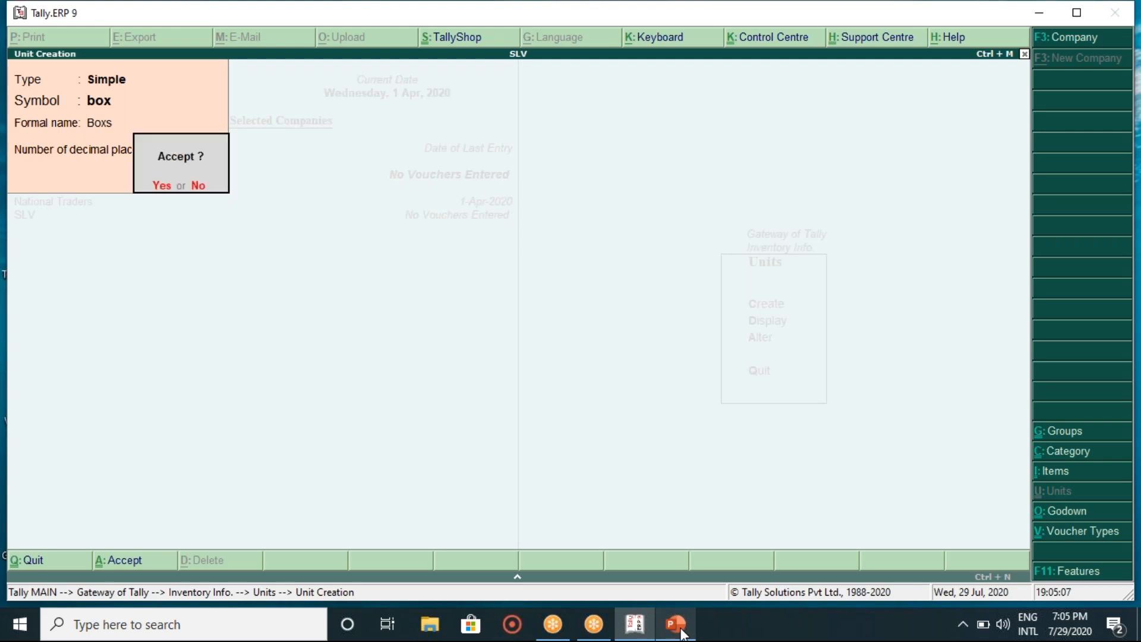
key("y")
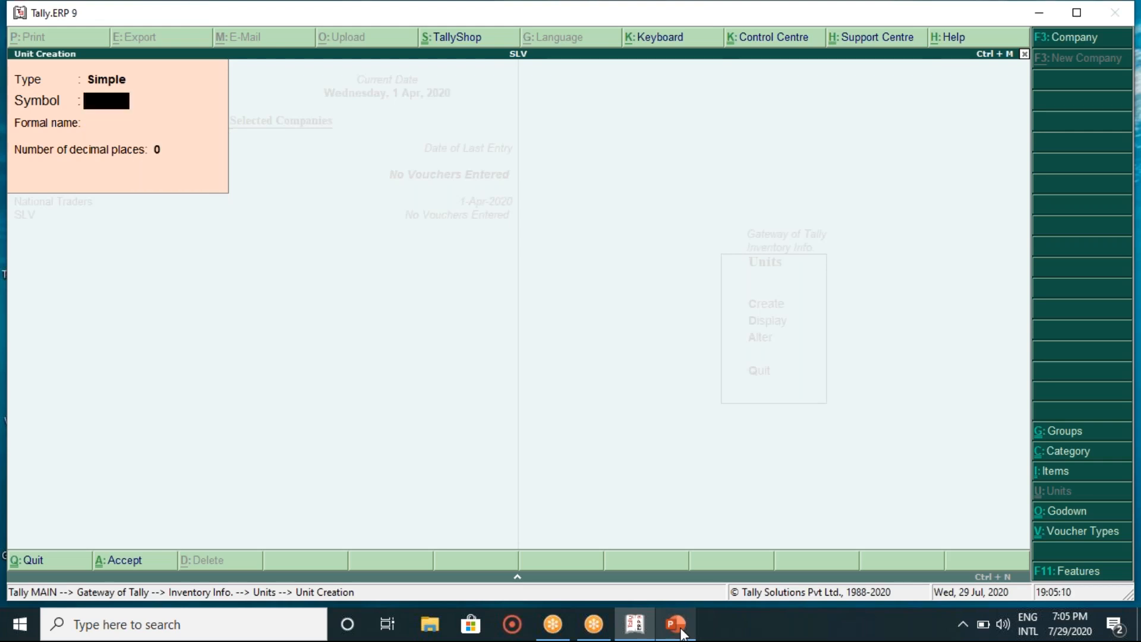
key("Escape")
key("y")
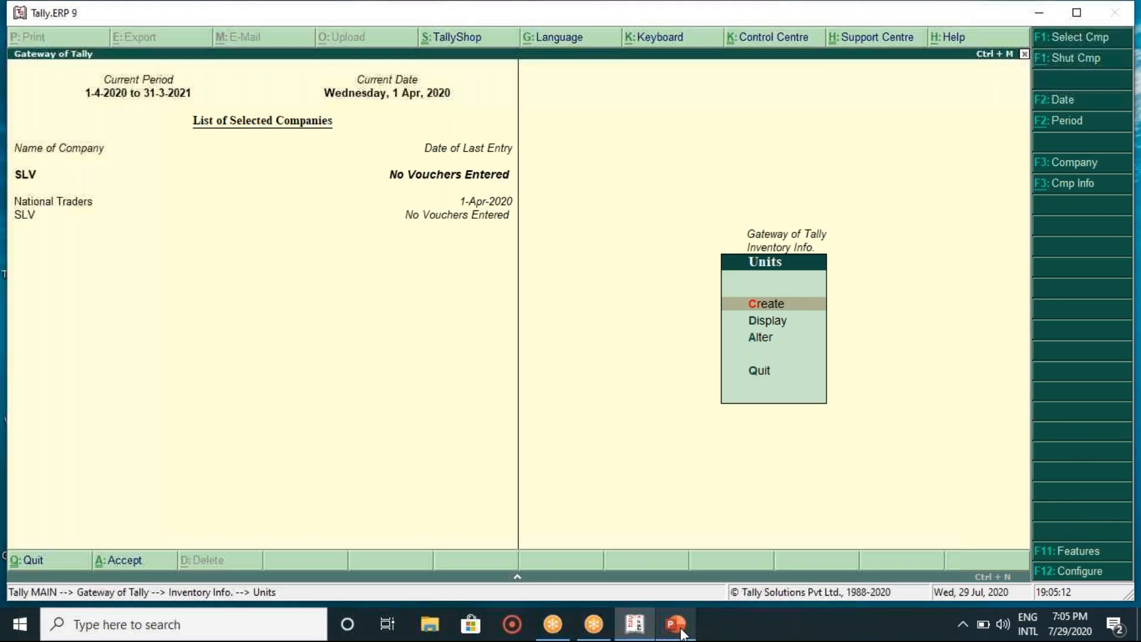
Open the list of units for display and look through all the created units
key("Down")
key("Down")
key("Up")
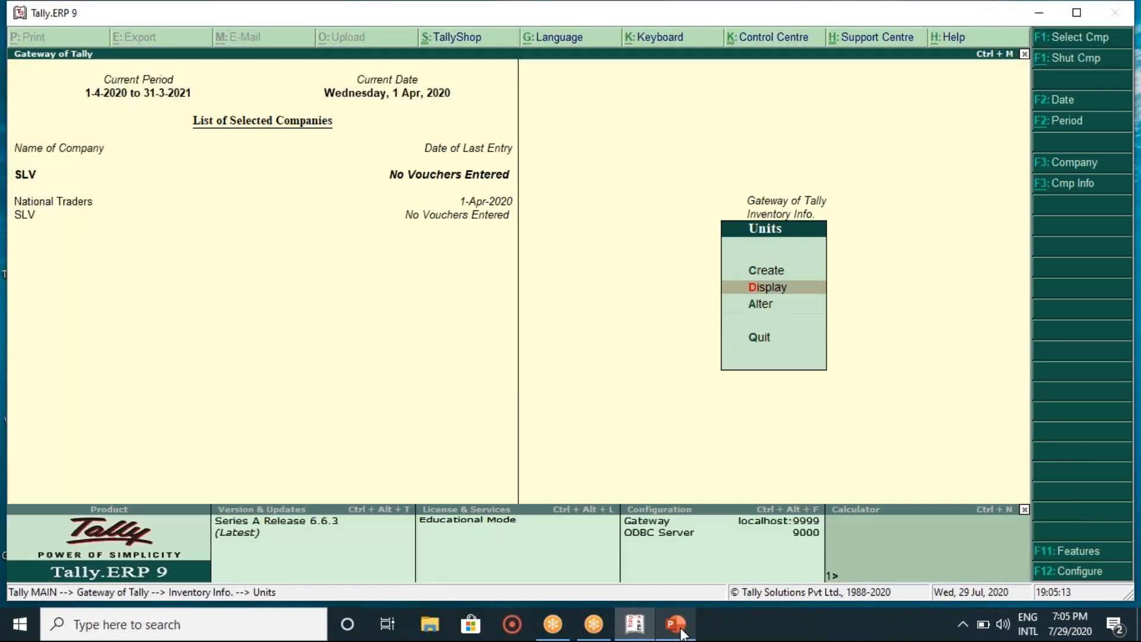
key("Return")
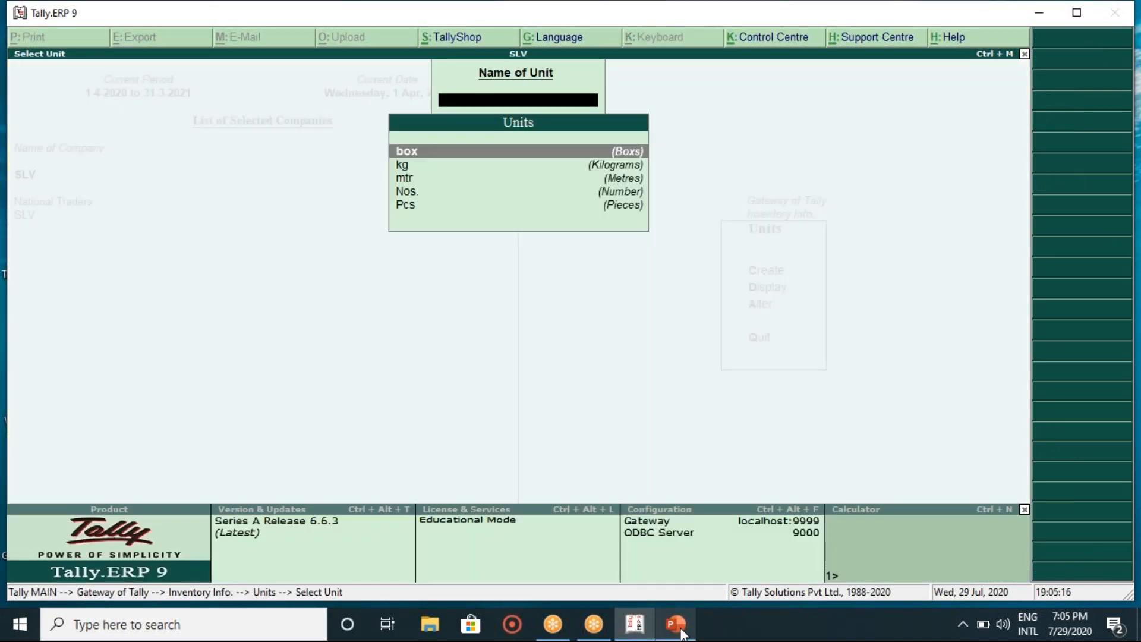
key("Down")
key("Down")
key("Down")
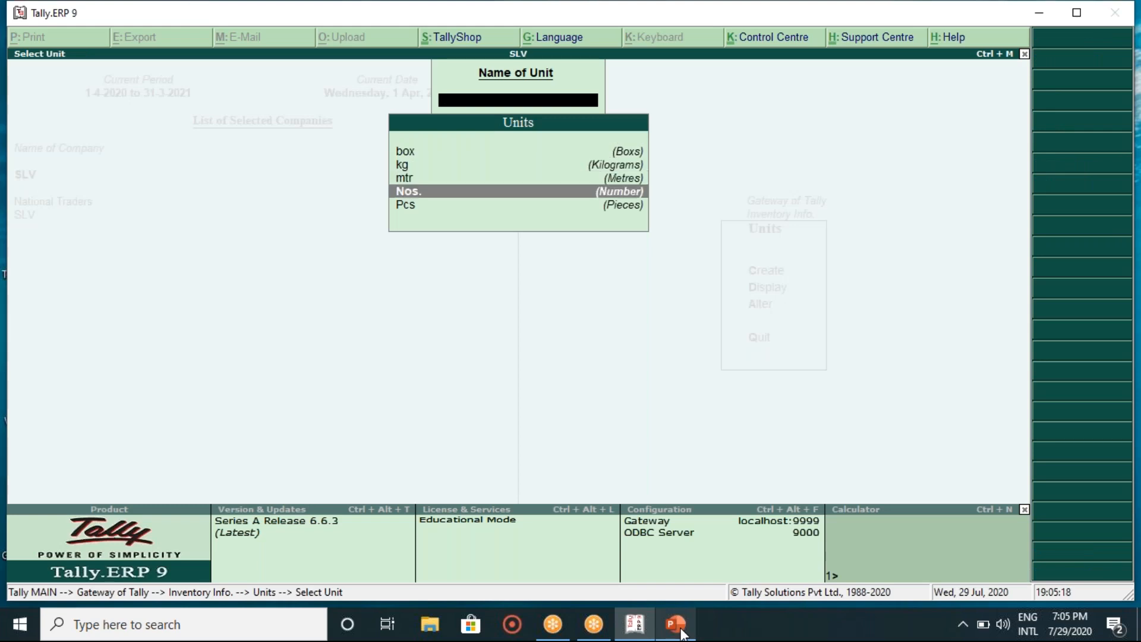
key("Down")
key("Up")
key("Up")
key("Up")
key("Up")
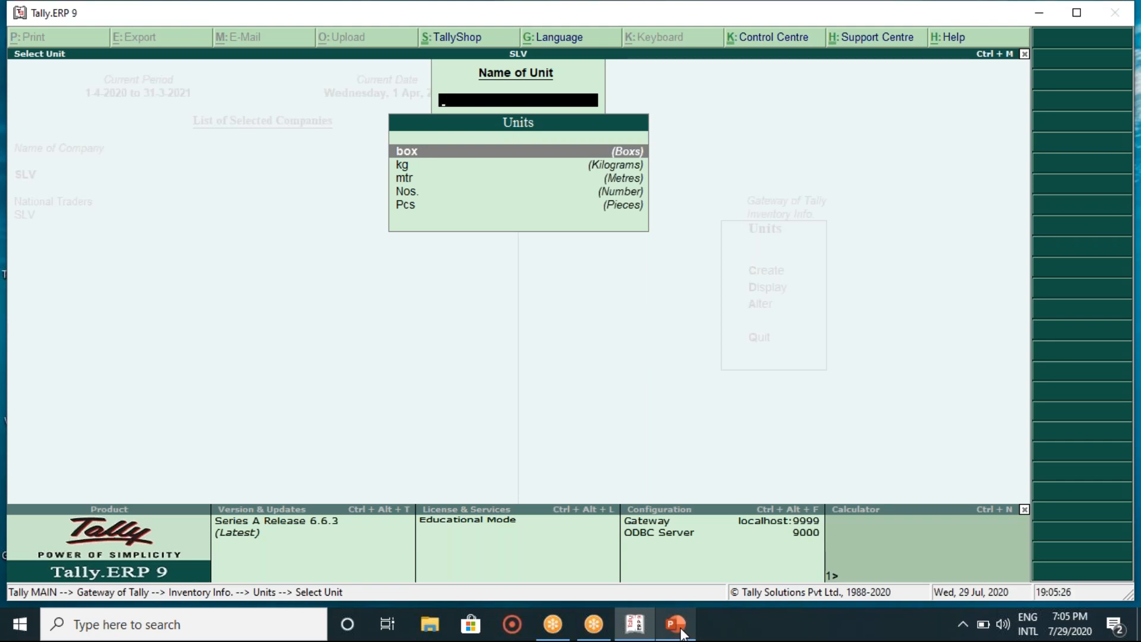
Open the unit Nos. for alteration, clear its symbol, quit without saving and return to Inventory Info
key("Down")
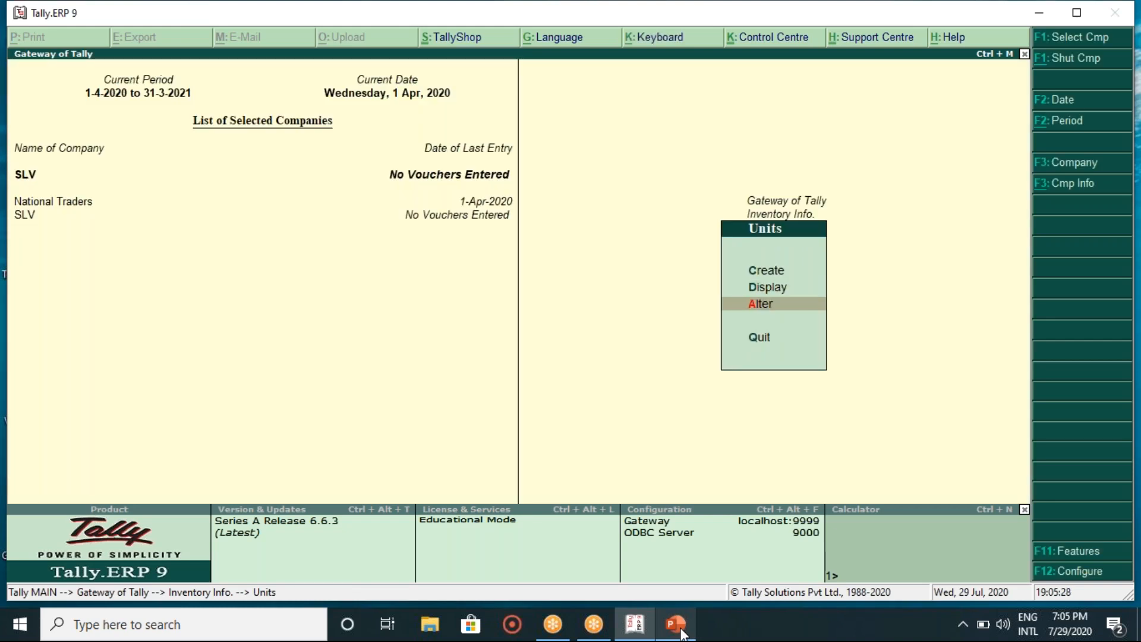
key("Return")
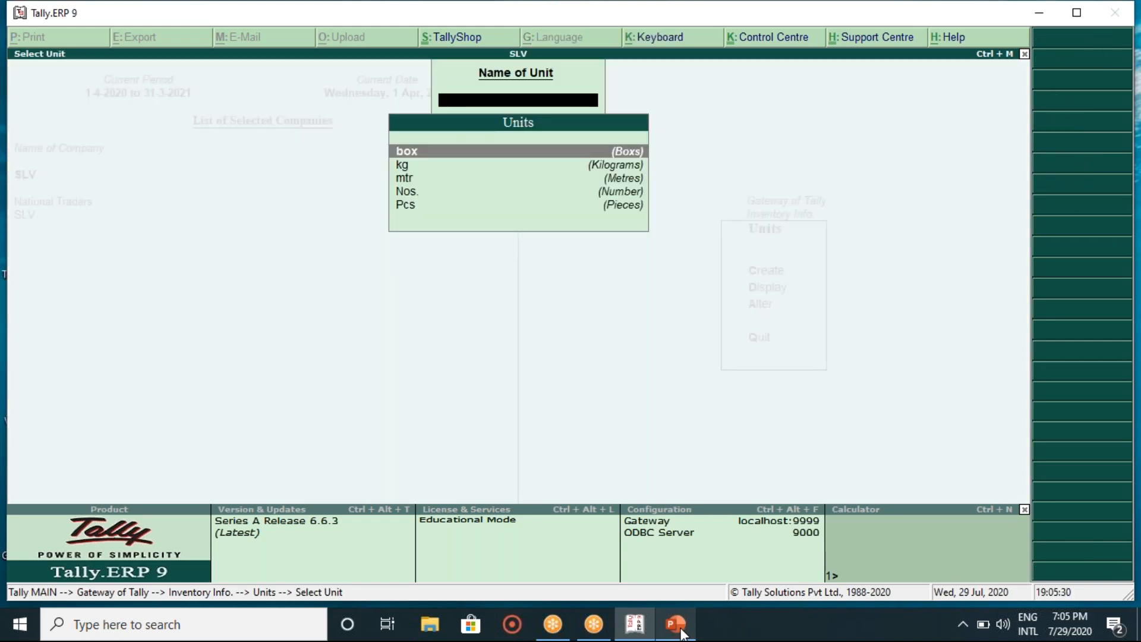
key("Down")
key("Down")
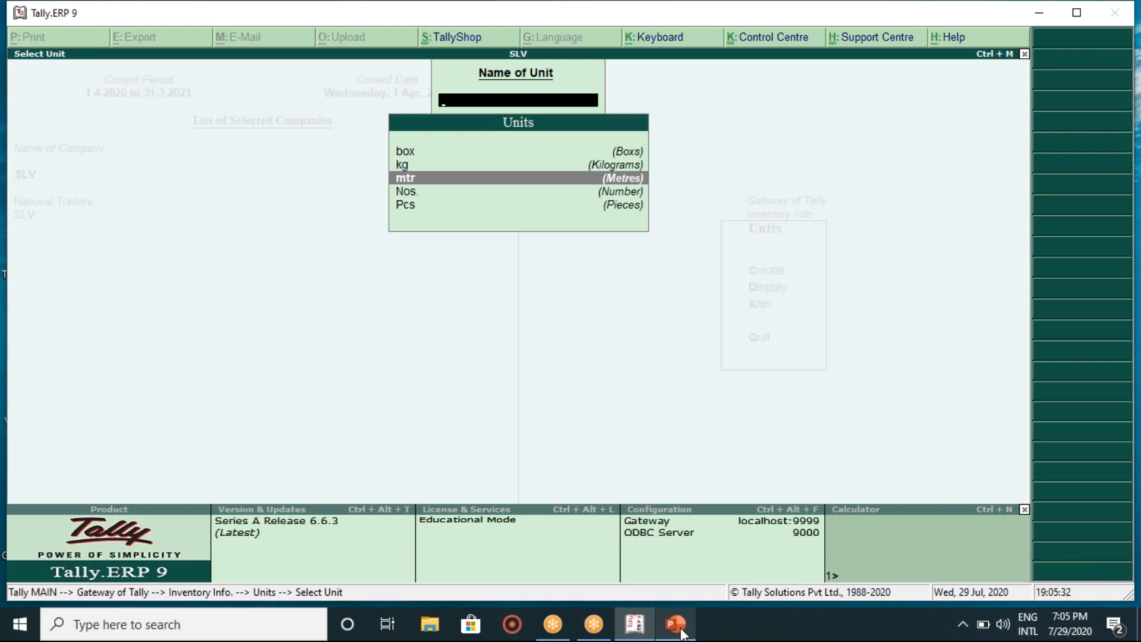
key("Down")
key("Return")
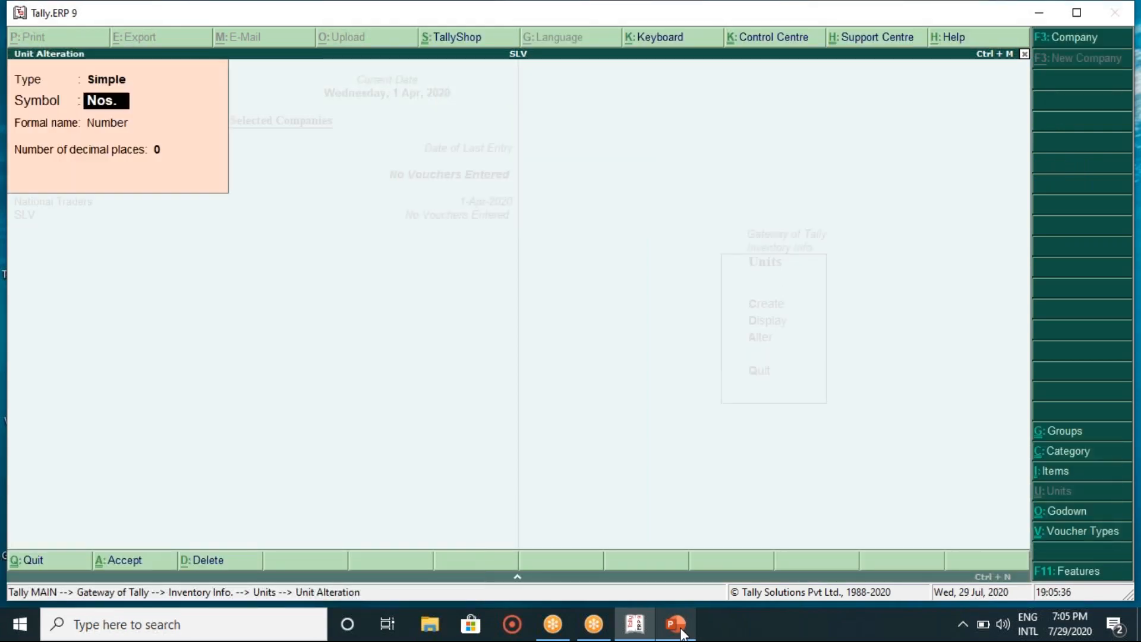
key("BackSpace")
key("Escape")
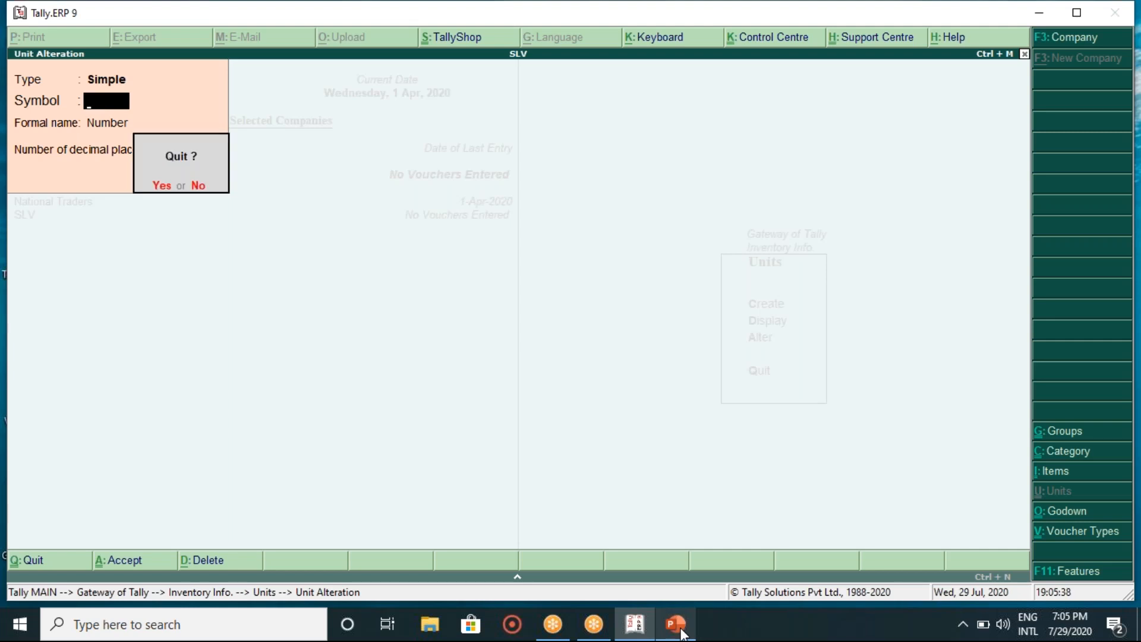
key("y")
key("BackSpace")
key("Escape")
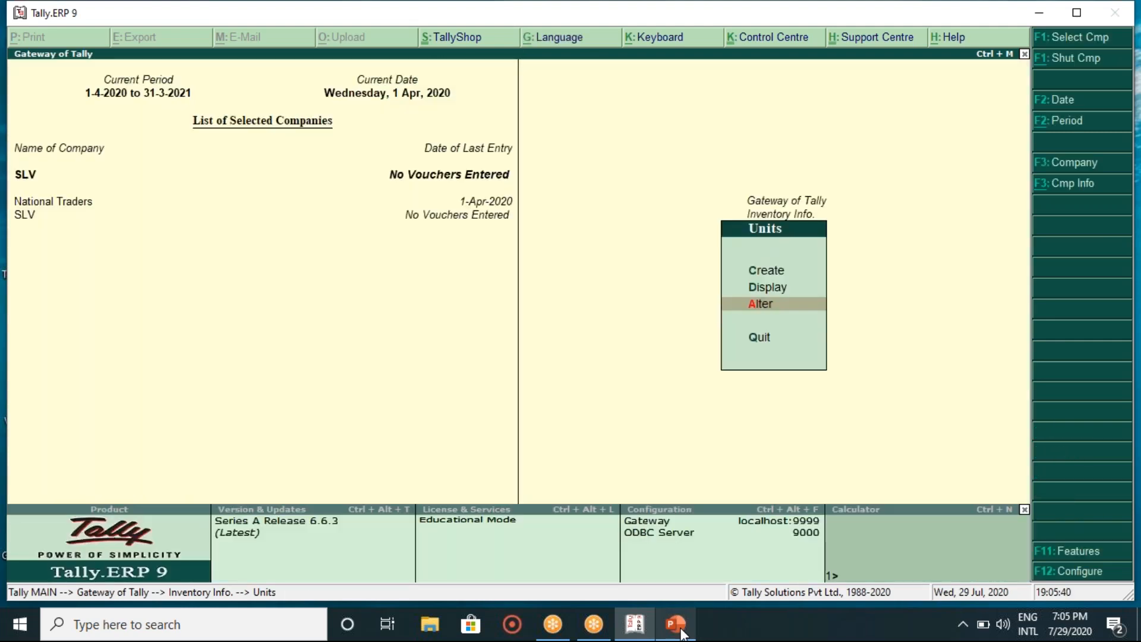
key("Escape")
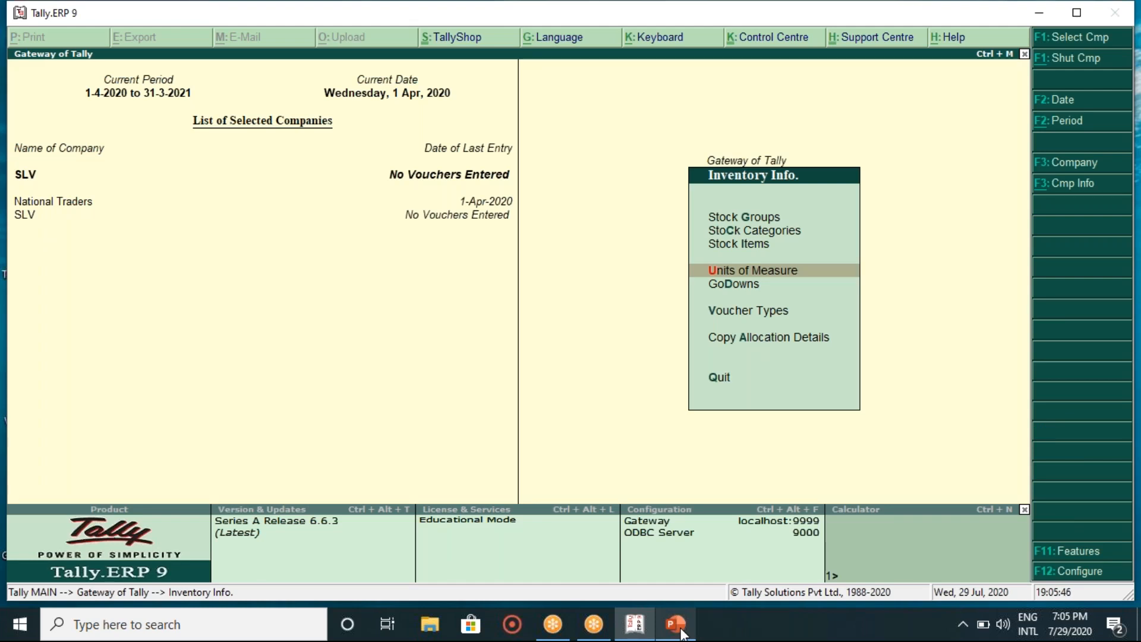
Switch to PowerPoint and go back to slide 70 on Stock Groups
left_click(681, 631)
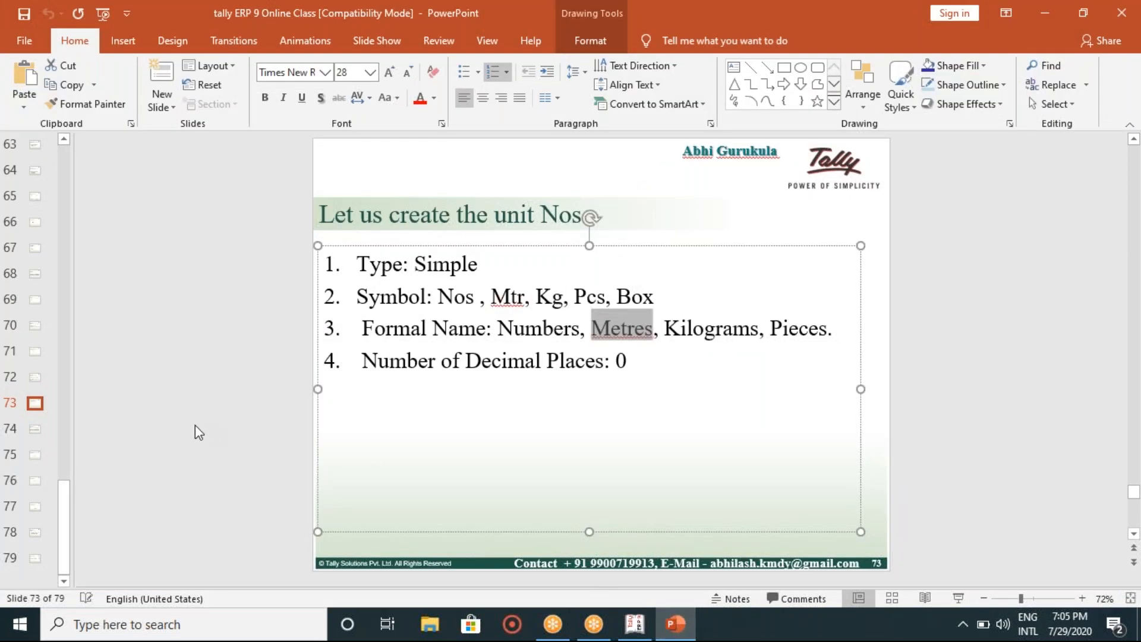
left_click(193, 425)
scroll(195, 432, "up", 4)
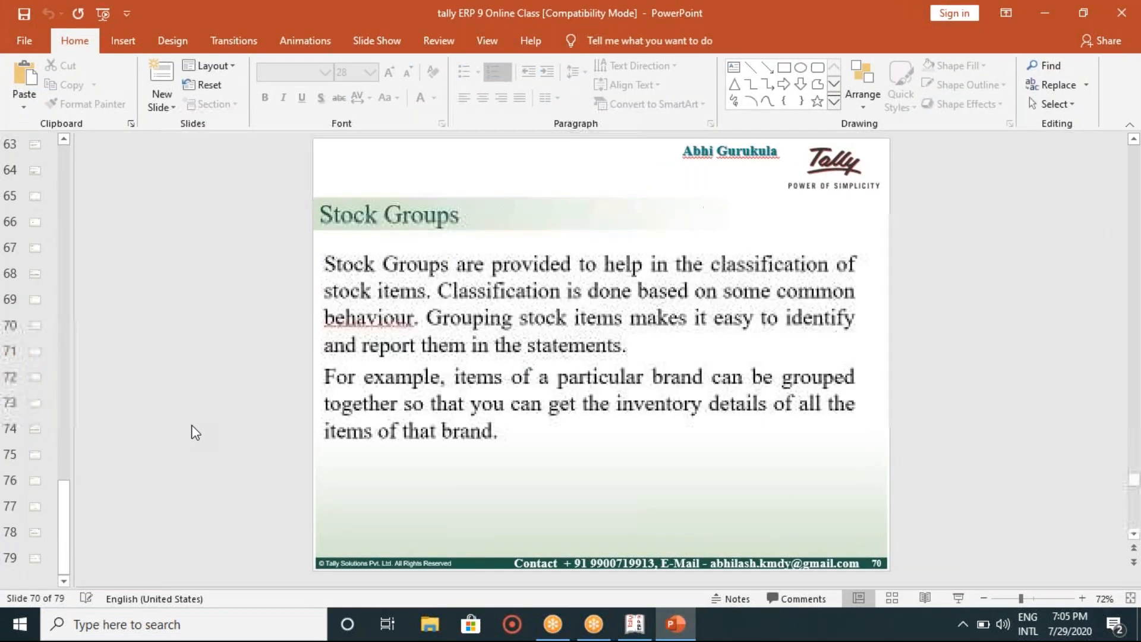
scroll(195, 432, "down", 1)
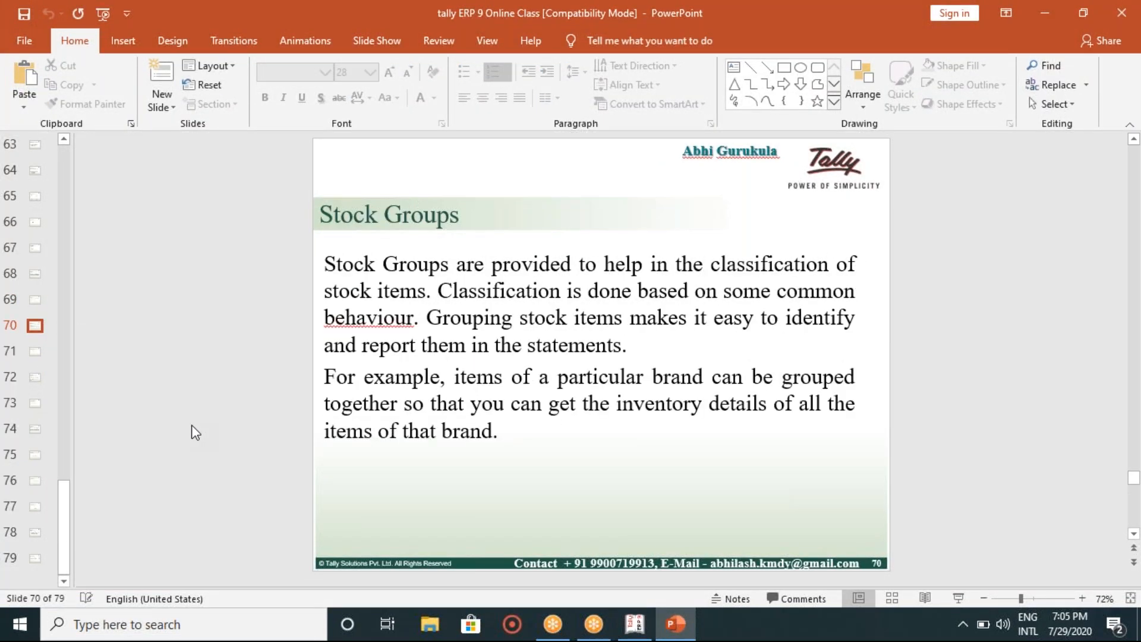
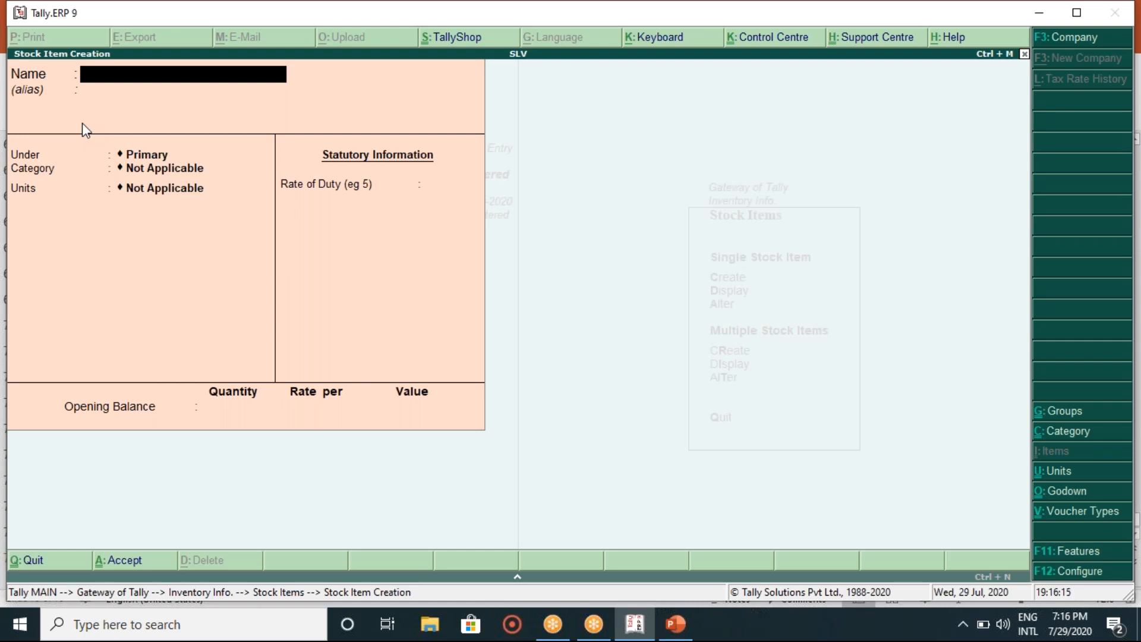
Consult the stock item table on PowerPoint slide 79 and return to the blank stock item creation form in Tally
left_click(677, 627)
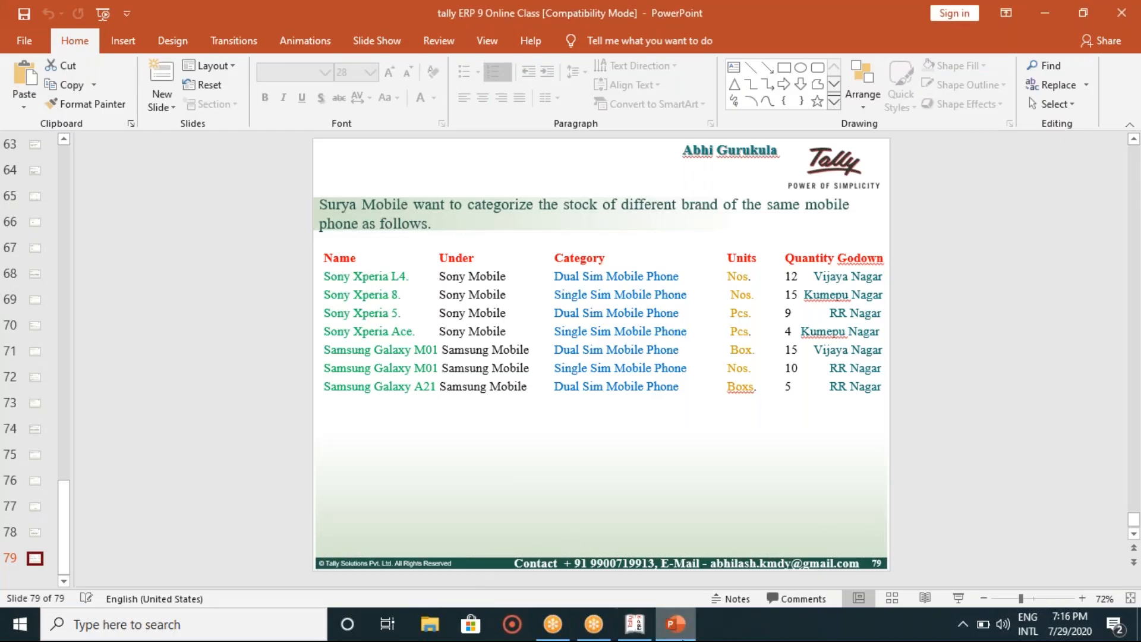
double_click(220, 8)
left_click(109, 78)
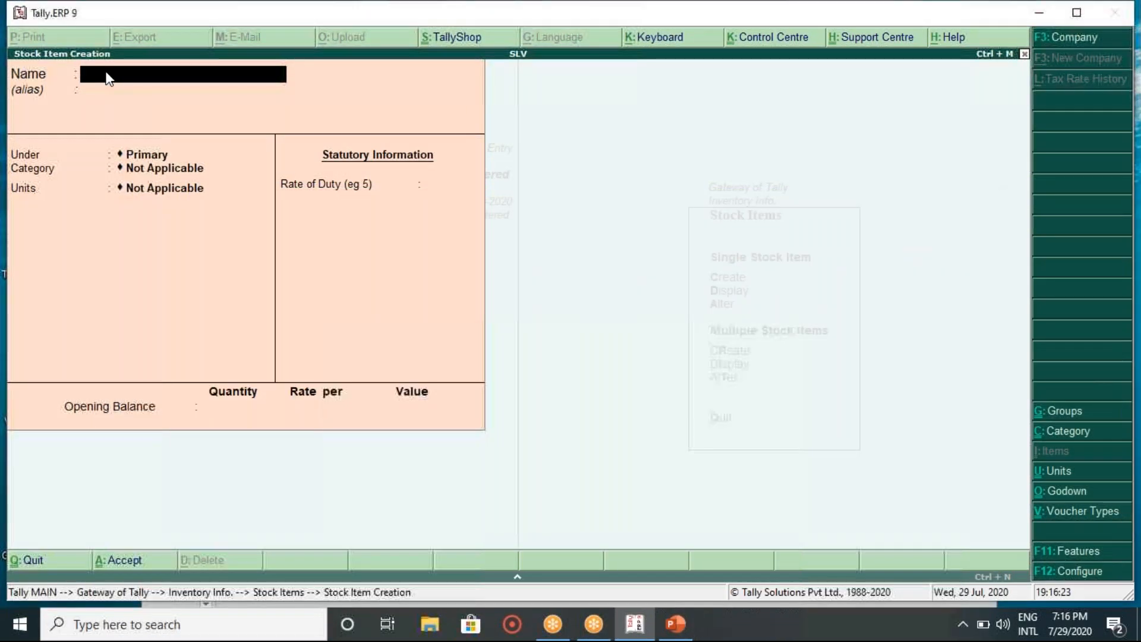
left_click(676, 624)
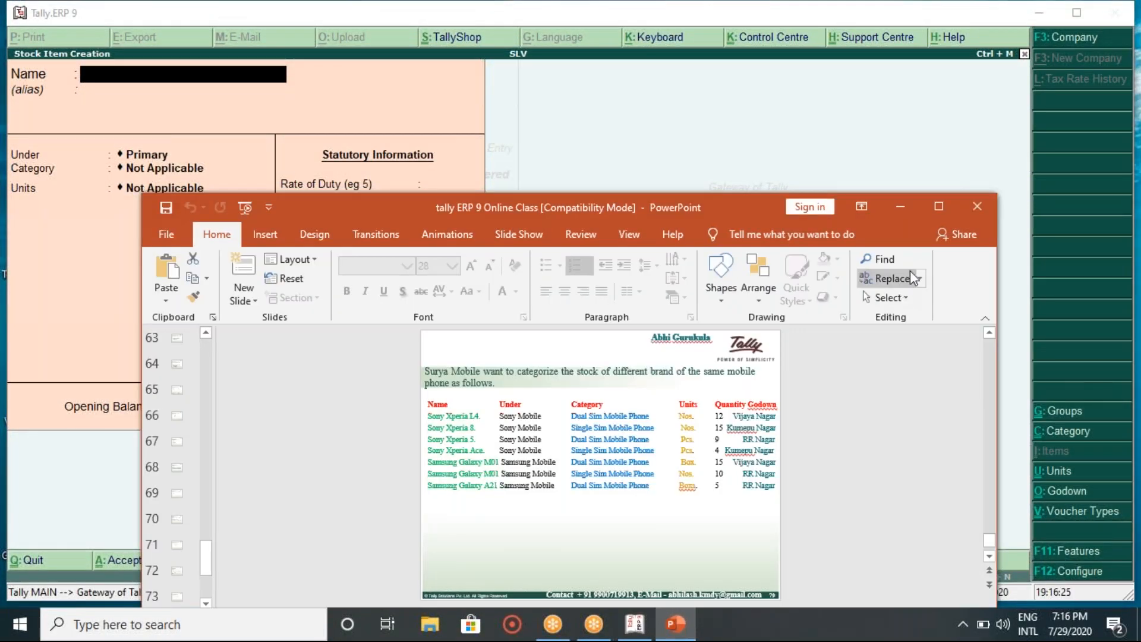
left_click(947, 206)
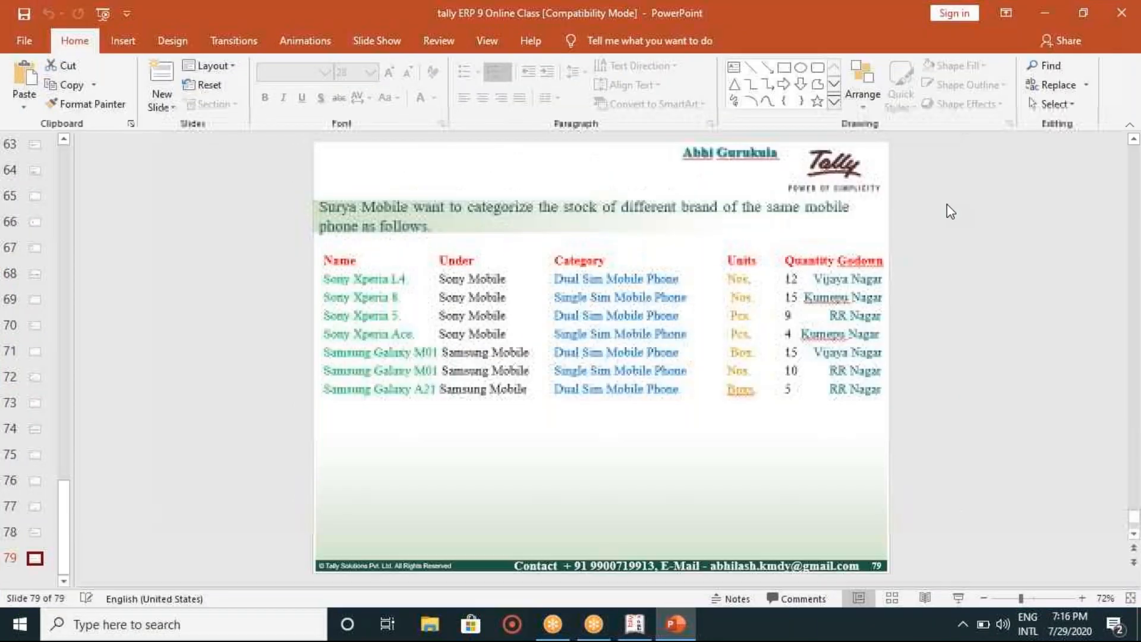
left_click(635, 626)
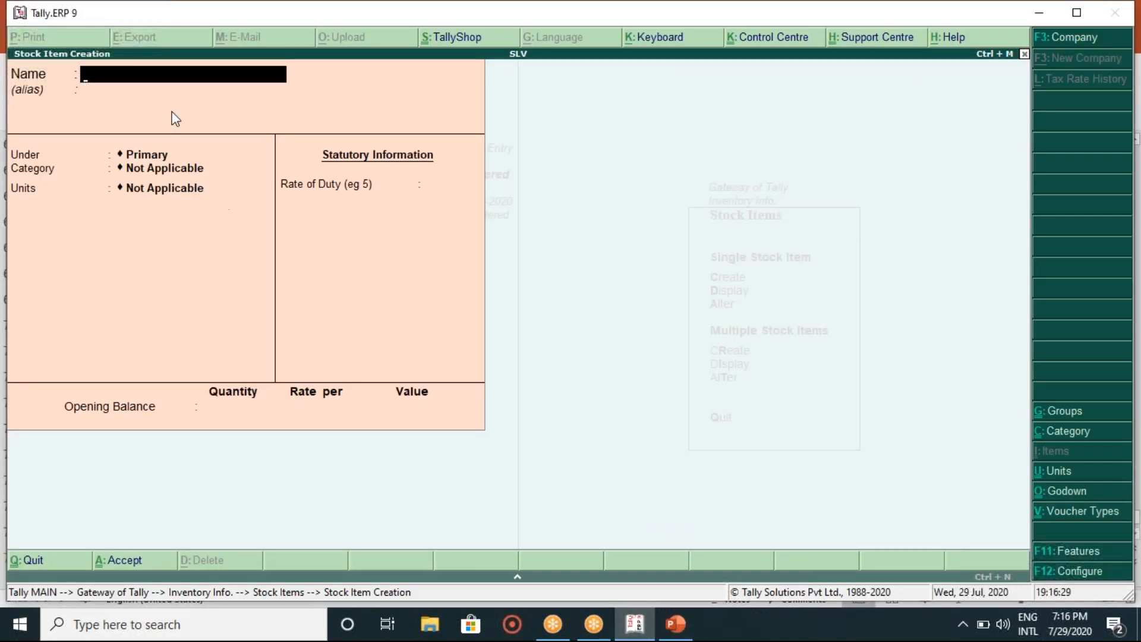
Name the new stock item Sony Xperia L4, checking the spelling against the PowerPoint item table, and leave its alias blank
type("Sony")
left_click(676, 624)
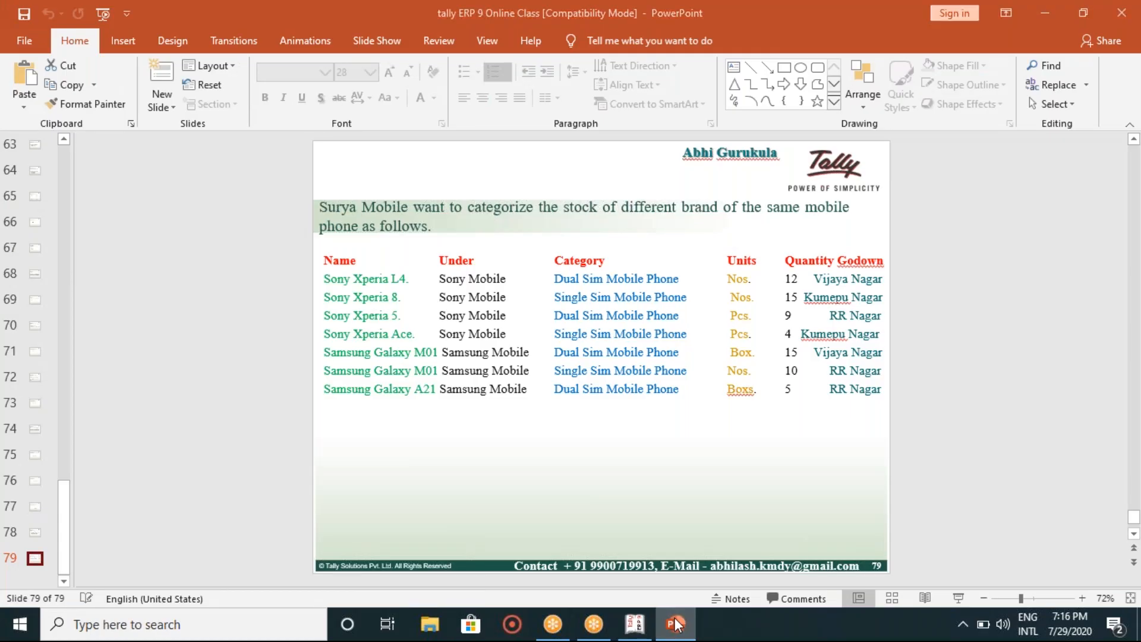
left_click(676, 624)
type("Xp")
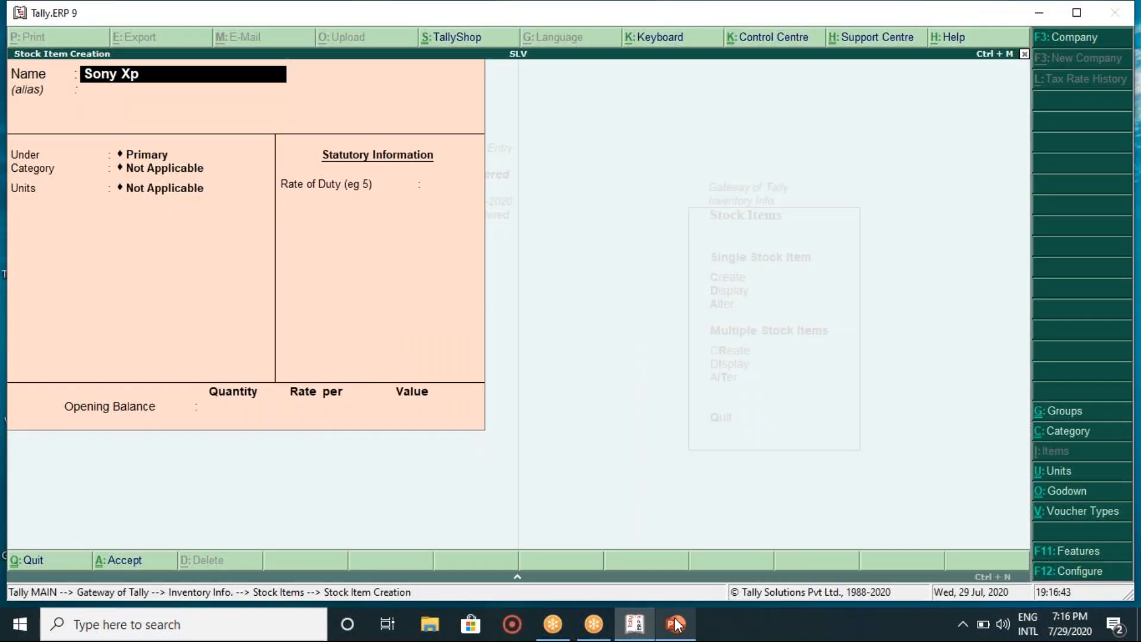
type("e")
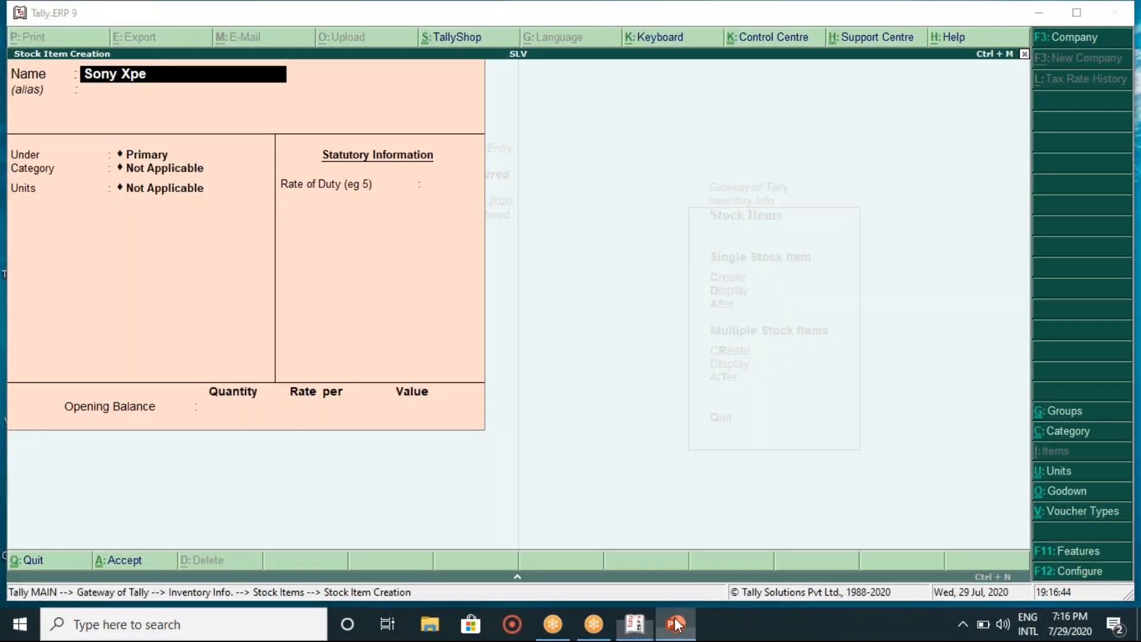
left_click(676, 625)
left_click(676, 624)
type("ria")
left_click(676, 625)
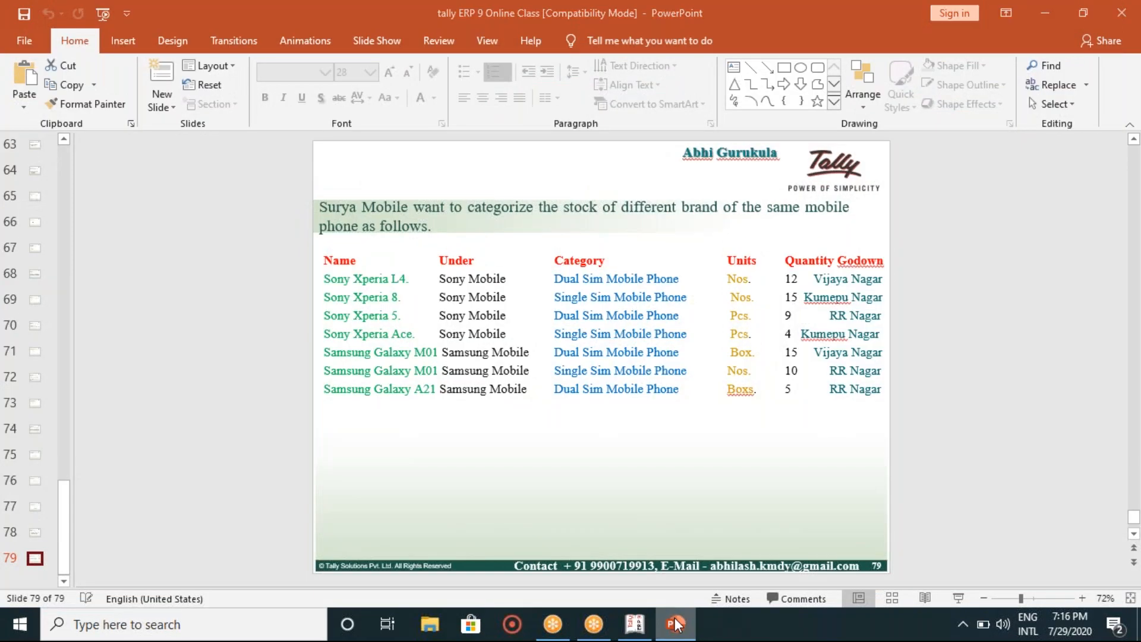
left_click(676, 625)
type("L4")
key("Return")
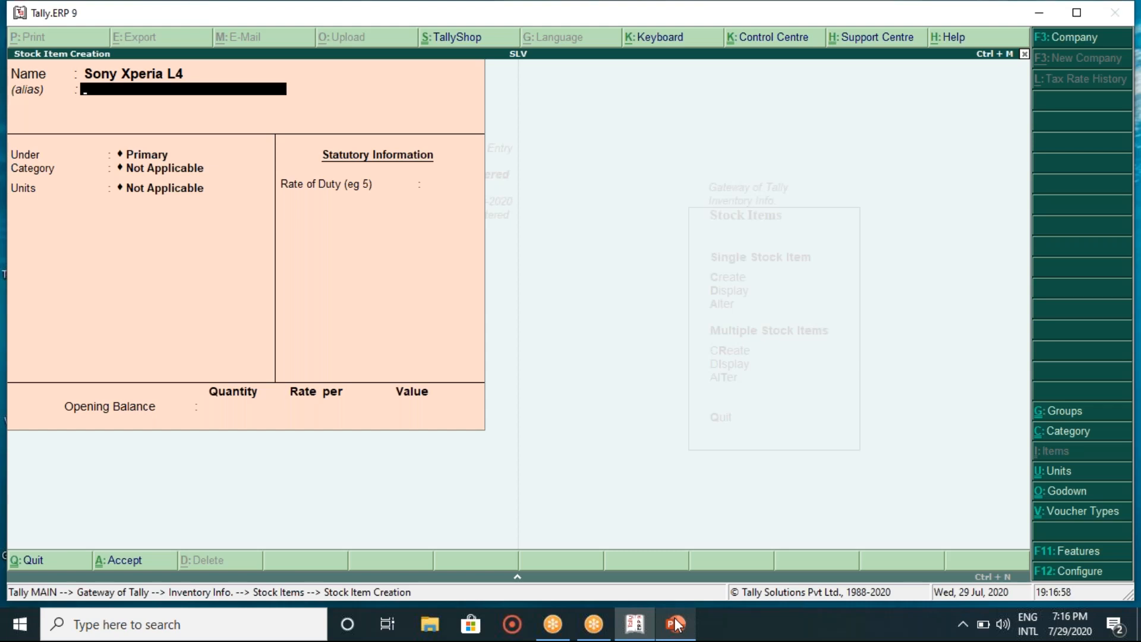
key("Return")
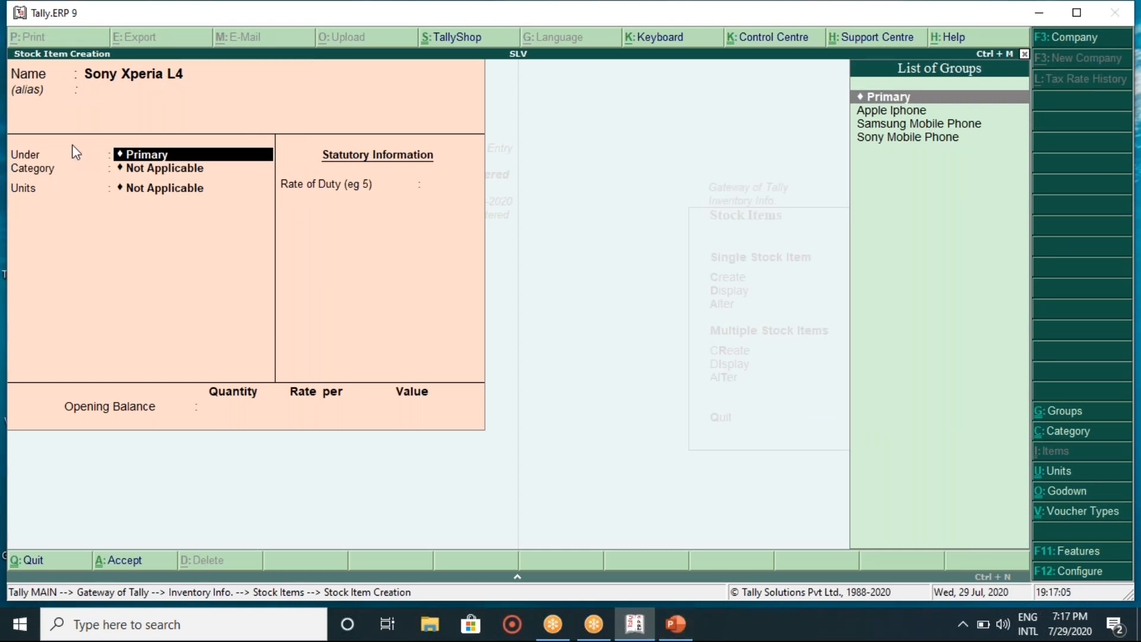
Place Sony Xperia L4 under the Sony Mobile Phone group and assign the category Dual Sim Mobile Phone as listed on the slide
key("Down")
key("Down")
key("Down")
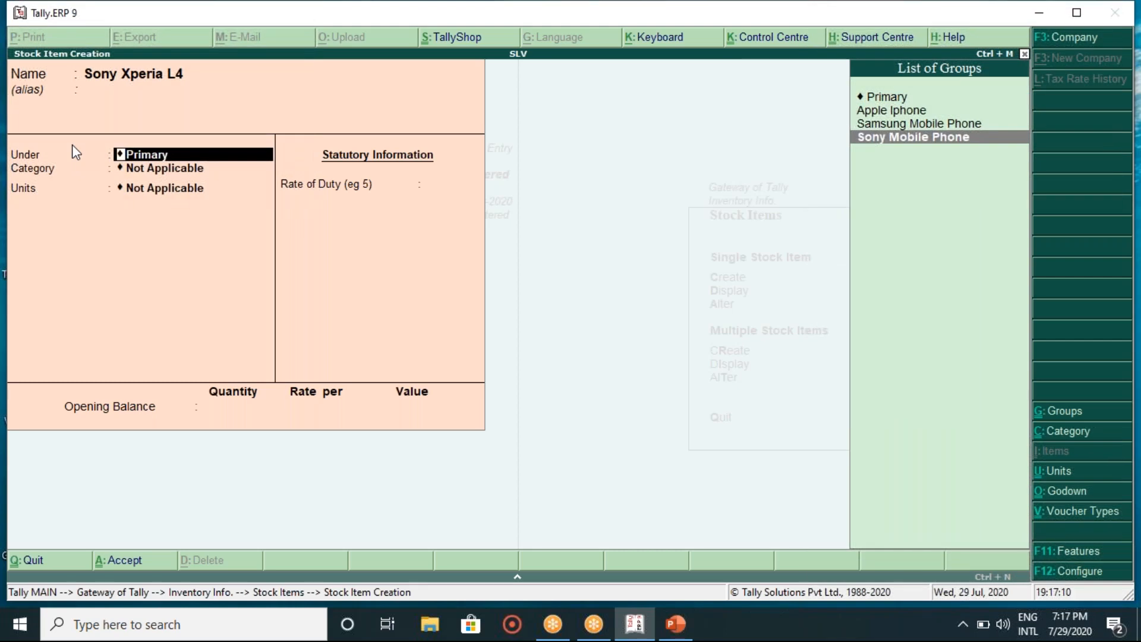
key("Return")
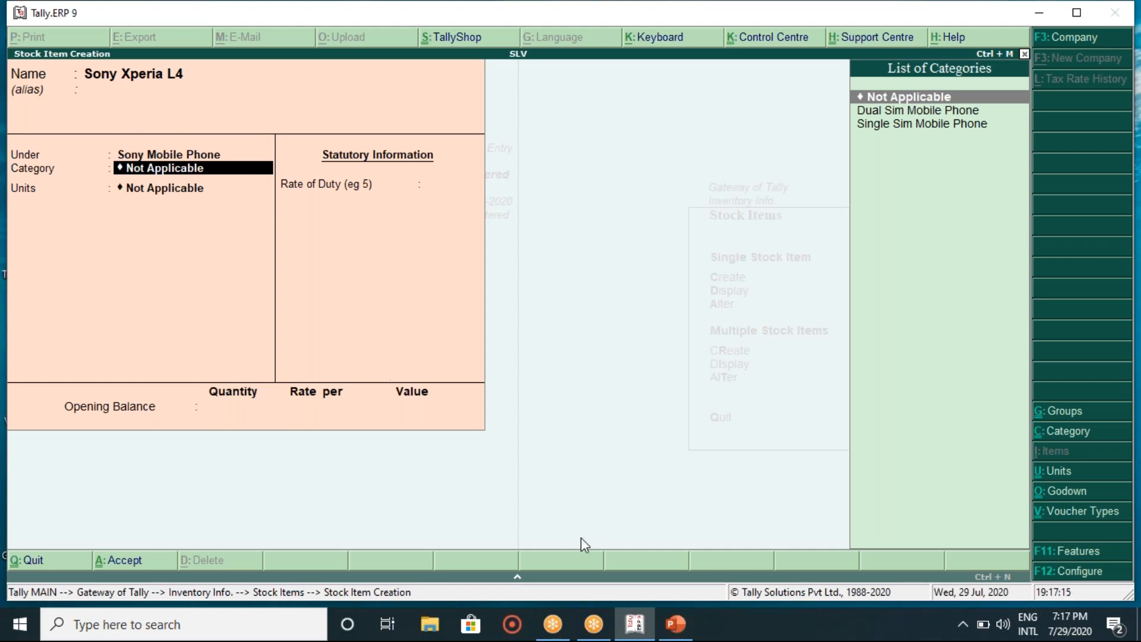
left_click(677, 628)
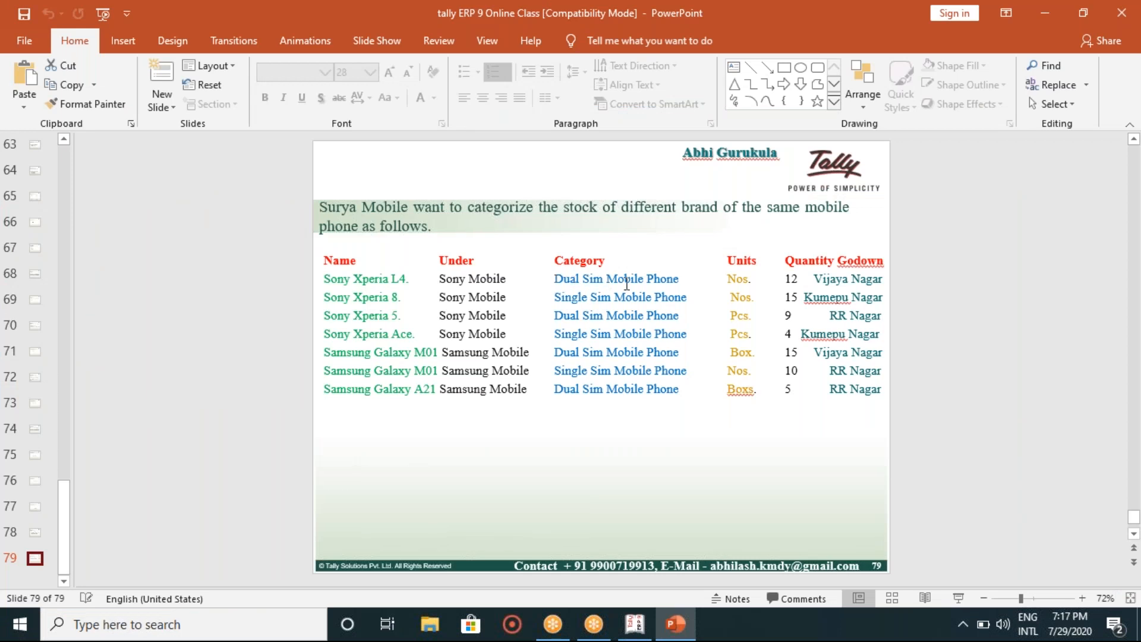
left_click(635, 629)
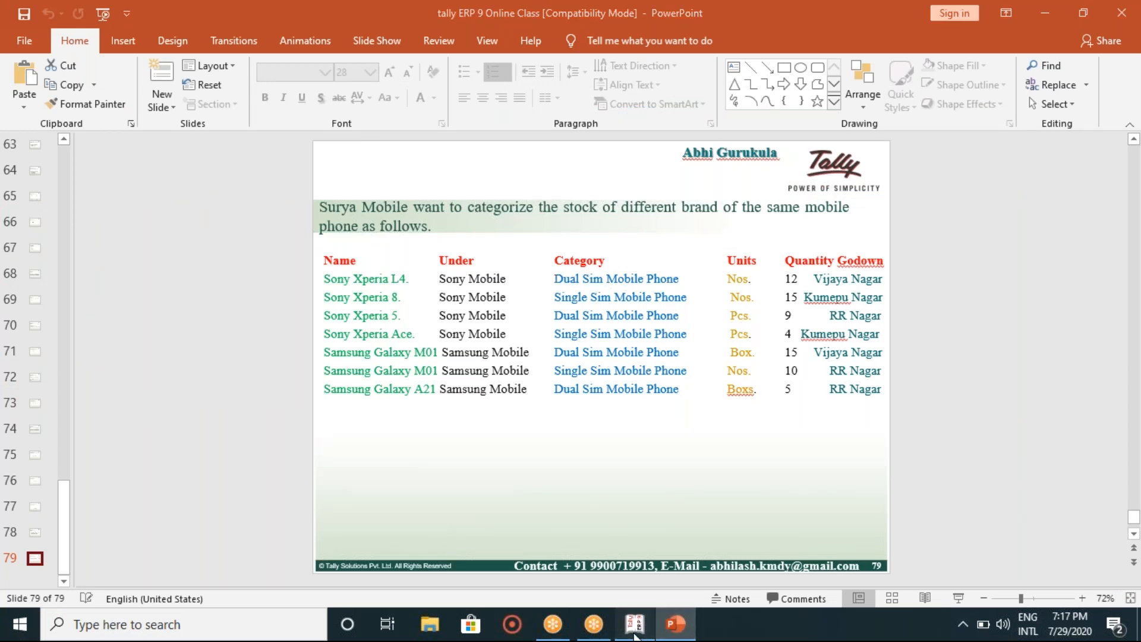
key("Down")
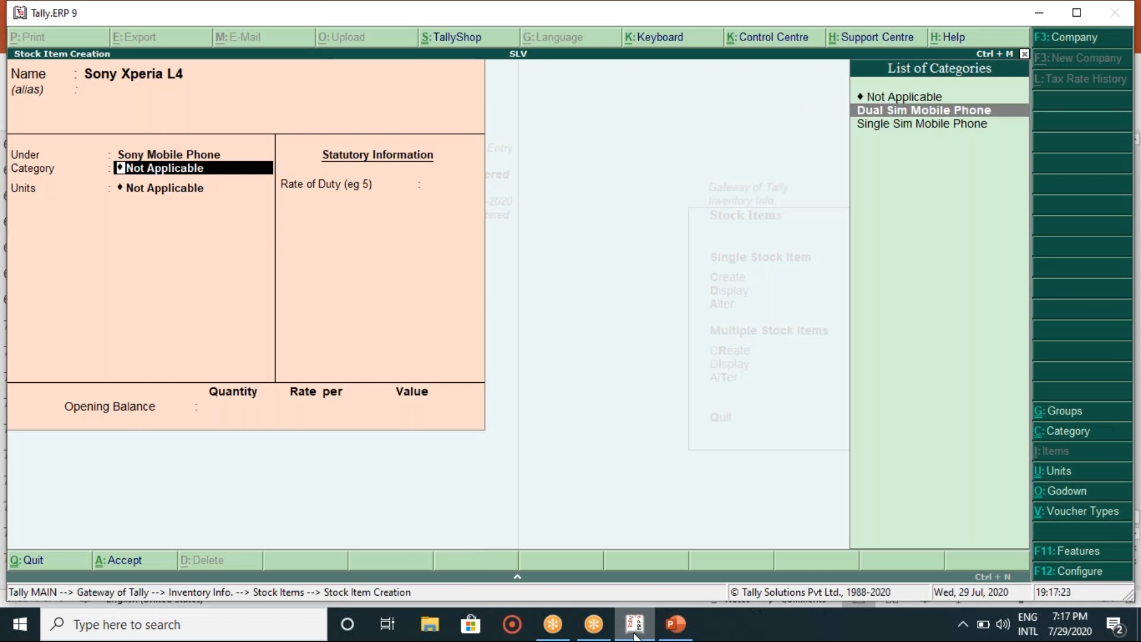
key("Return")
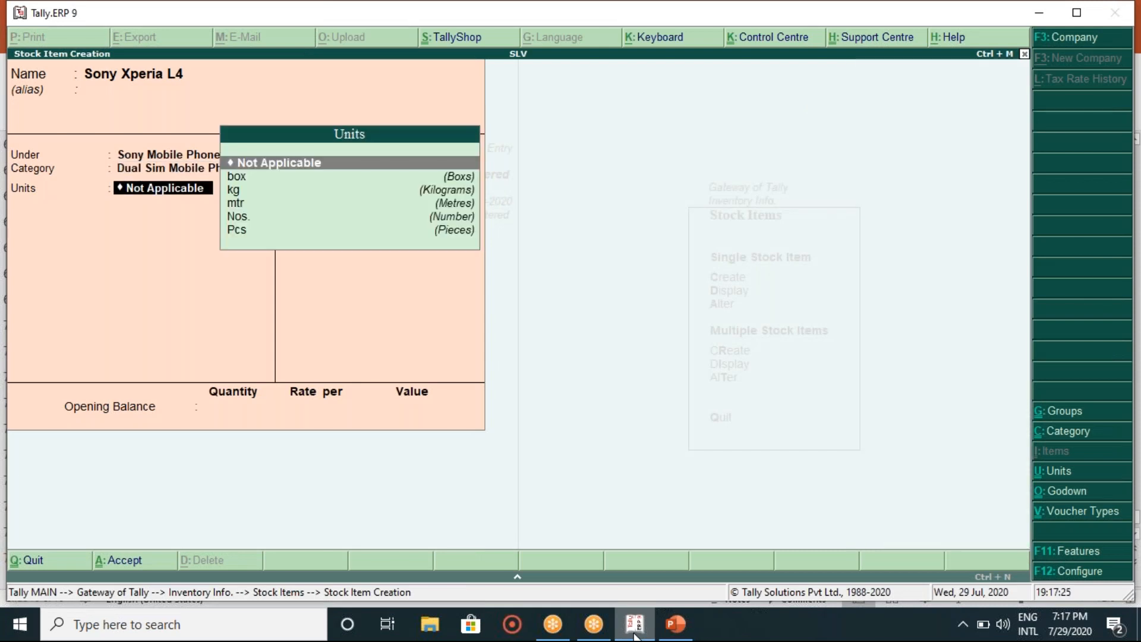
Check the unit in the PowerPoint table, set the item's unit to Nos. and leave the rate of duty unfilled
left_click(673, 634)
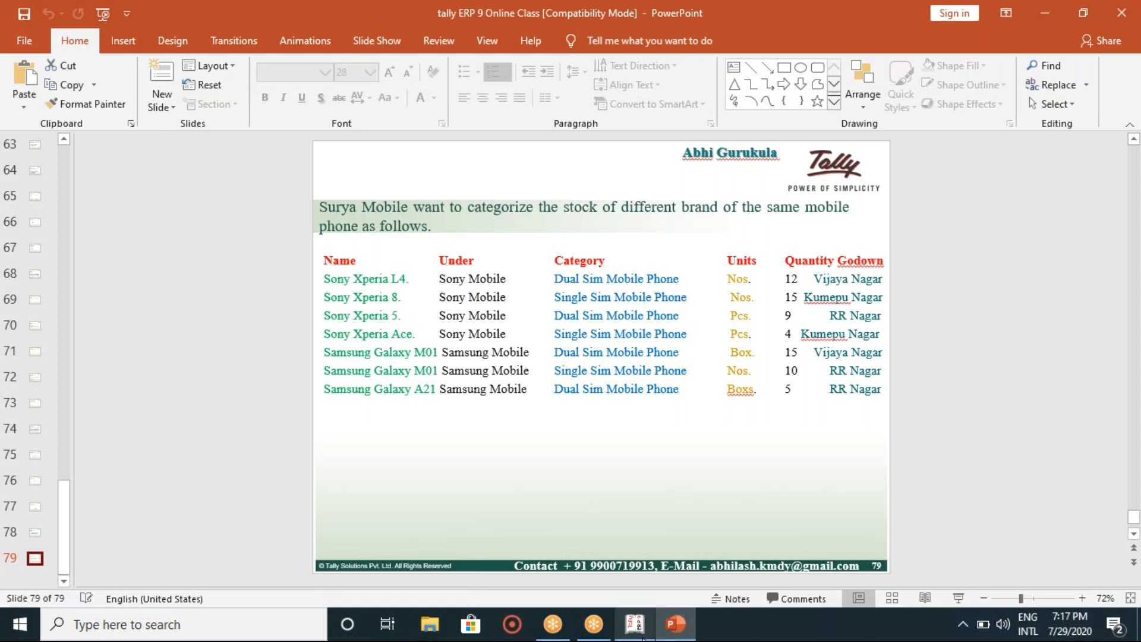
mouse_move(635, 624)
left_click(665, 559)
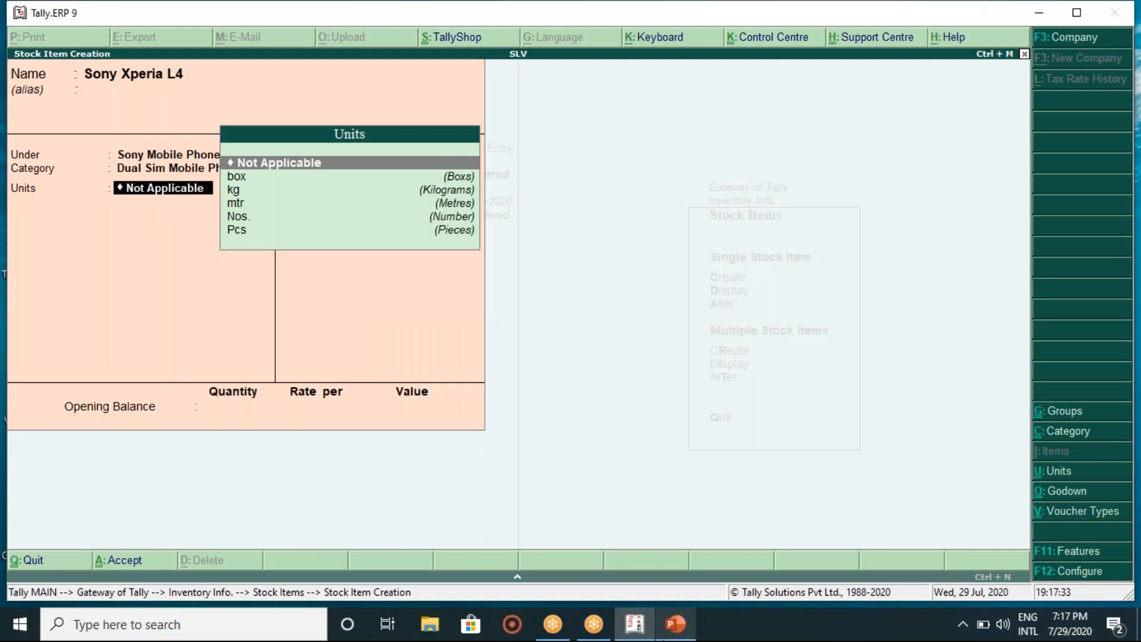
key("Down")
key("Down")
key("Down")
key("Down")
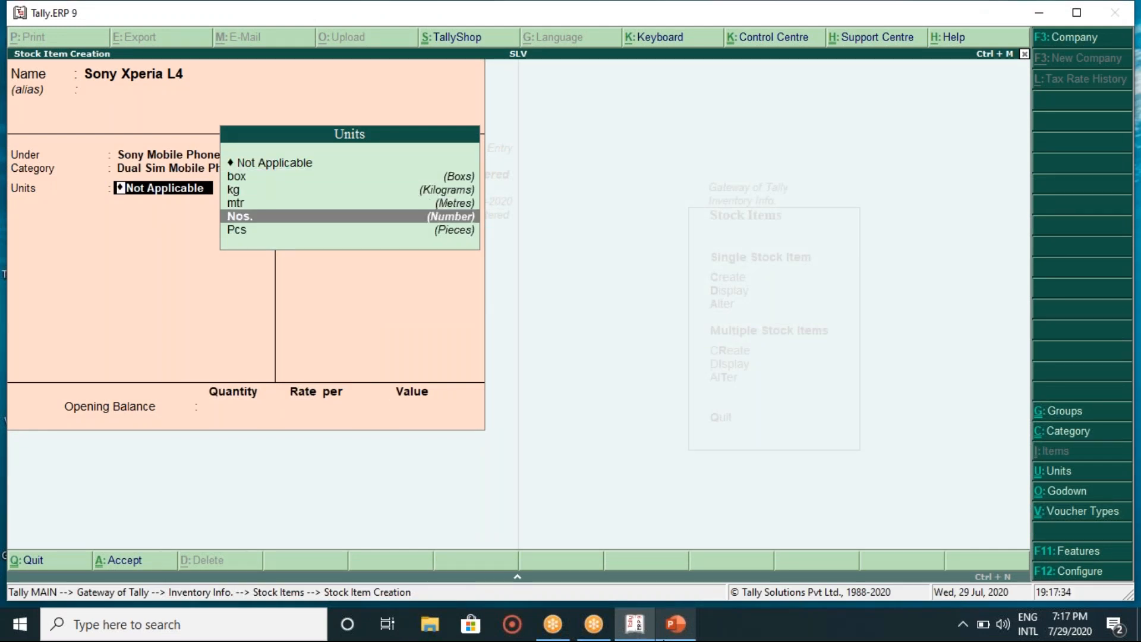
key("Return")
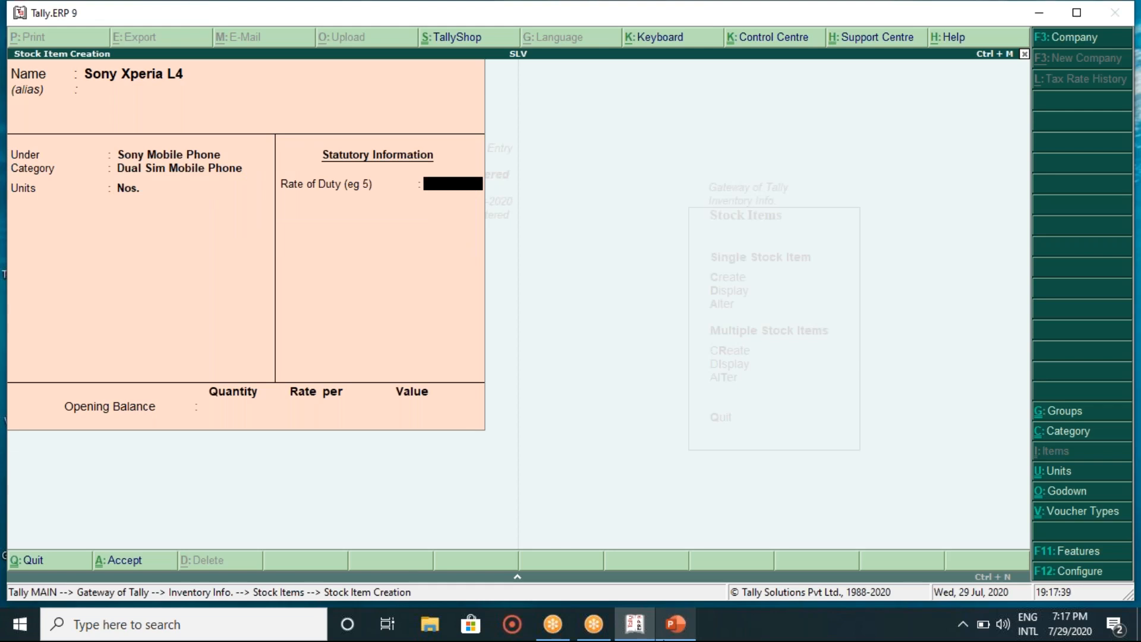
key("Return")
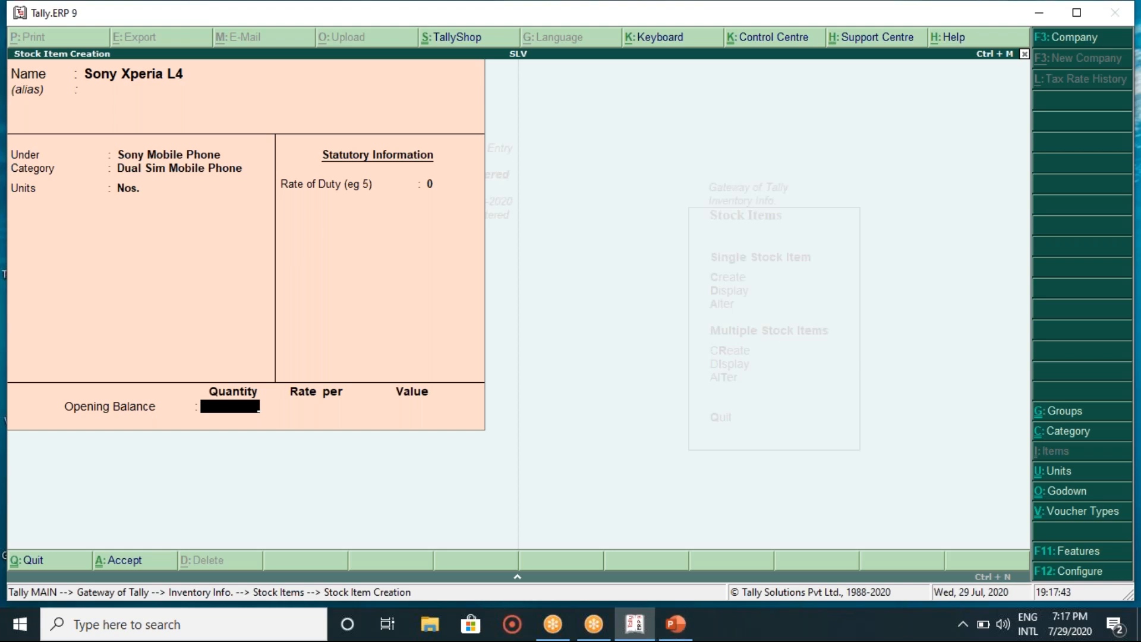
Look up the quantity on the slide and enter an opening balance of 12 Nos. for Sony Xperia L4
left_click(682, 628)
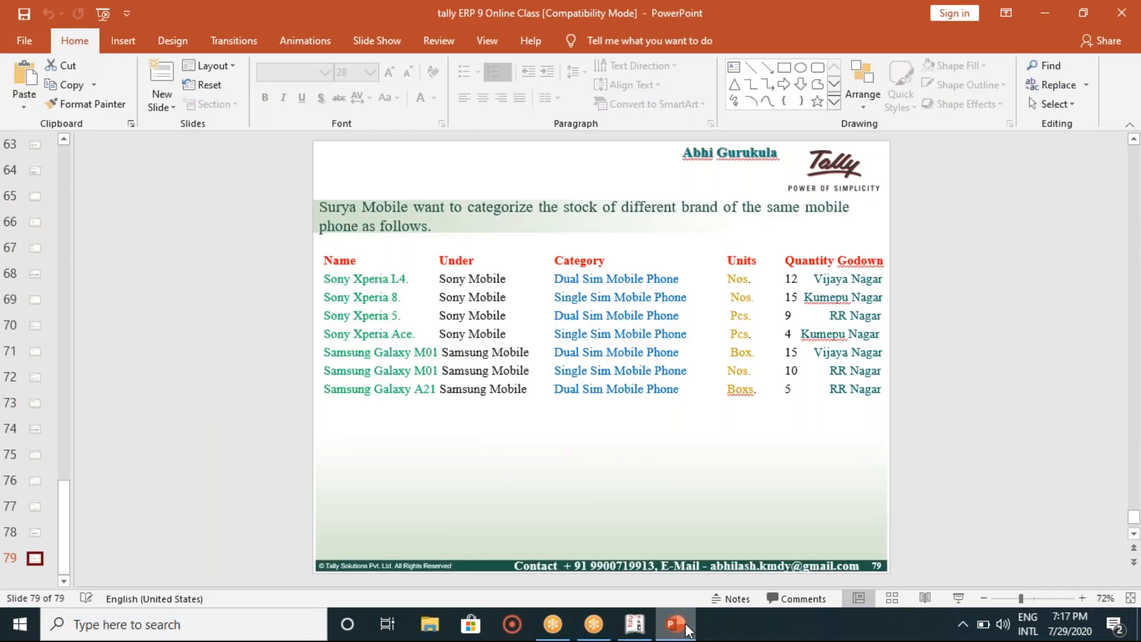
left_click(676, 624)
type("12")
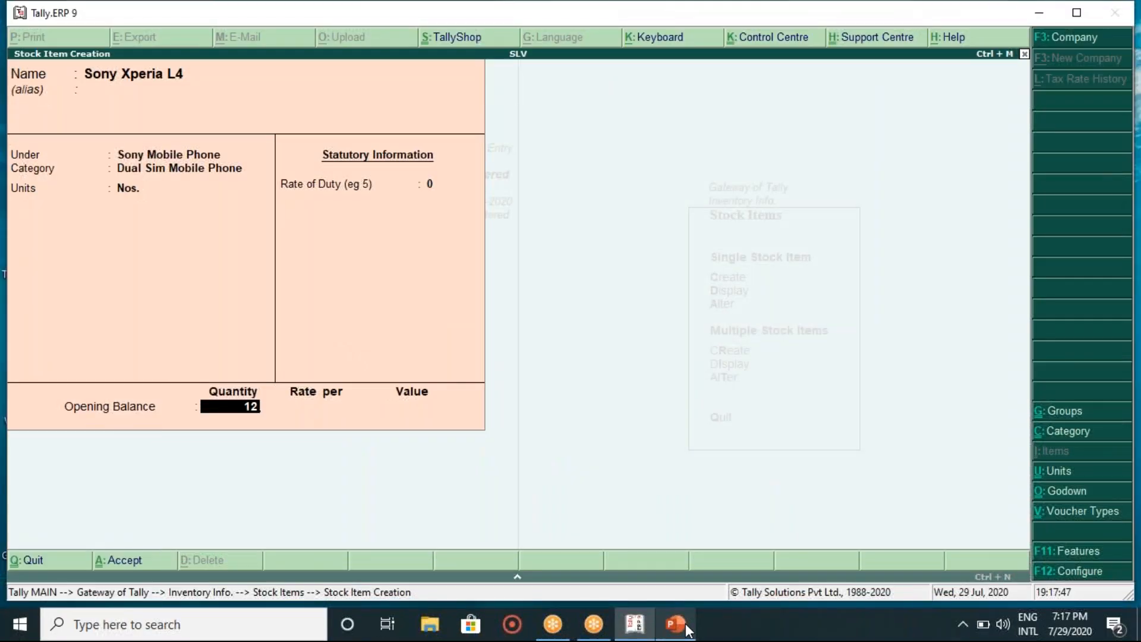
key("Return")
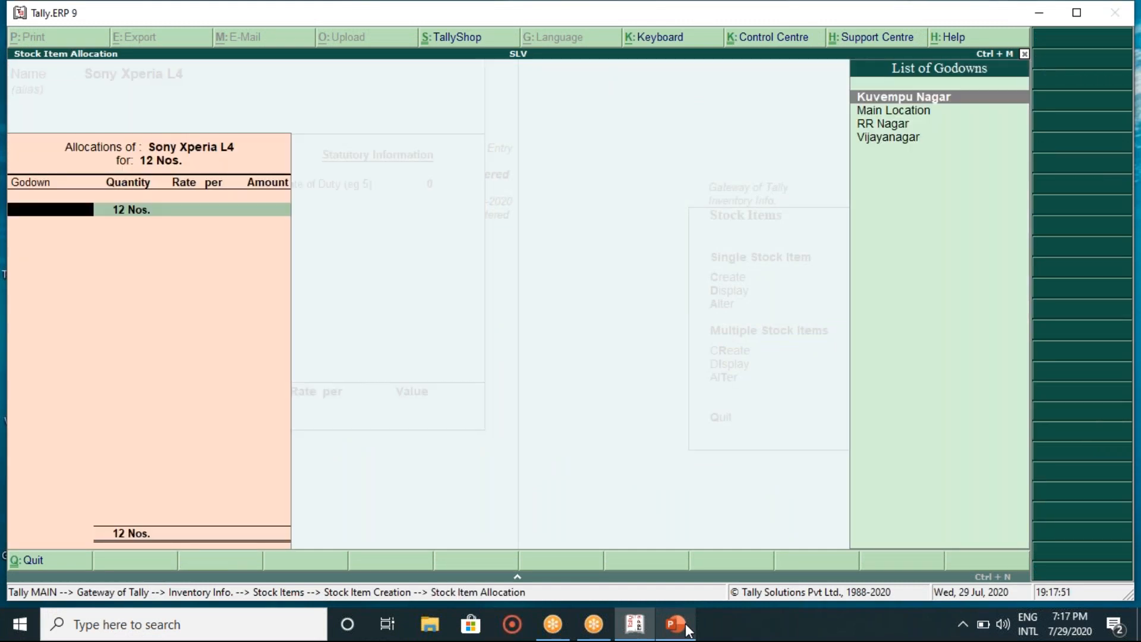
Check the godown in the PowerPoint table and allocate the opening stock of Sony Xperia L4 to Vijayanagar
left_click(676, 624)
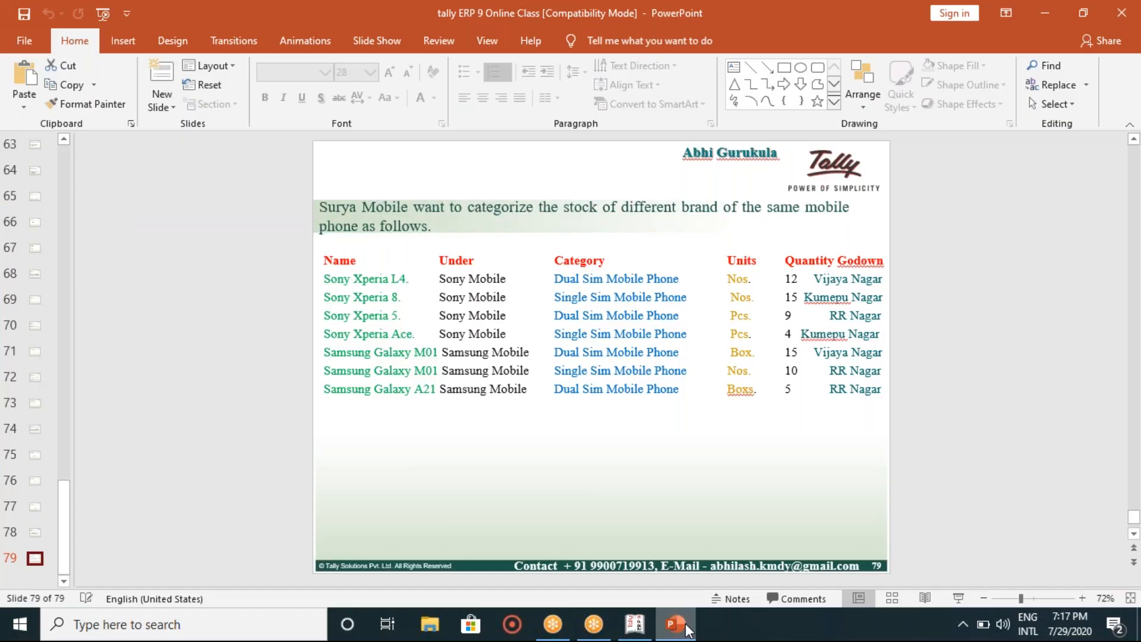
left_click(686, 625)
key("Down")
key("Down")
key("Down")
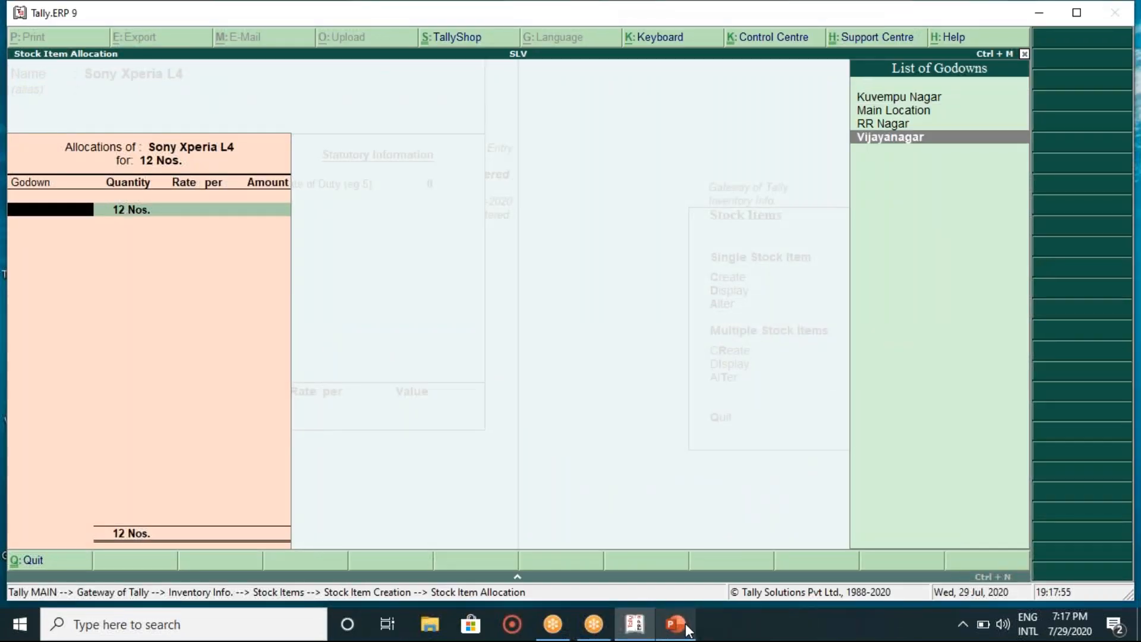
key("Return")
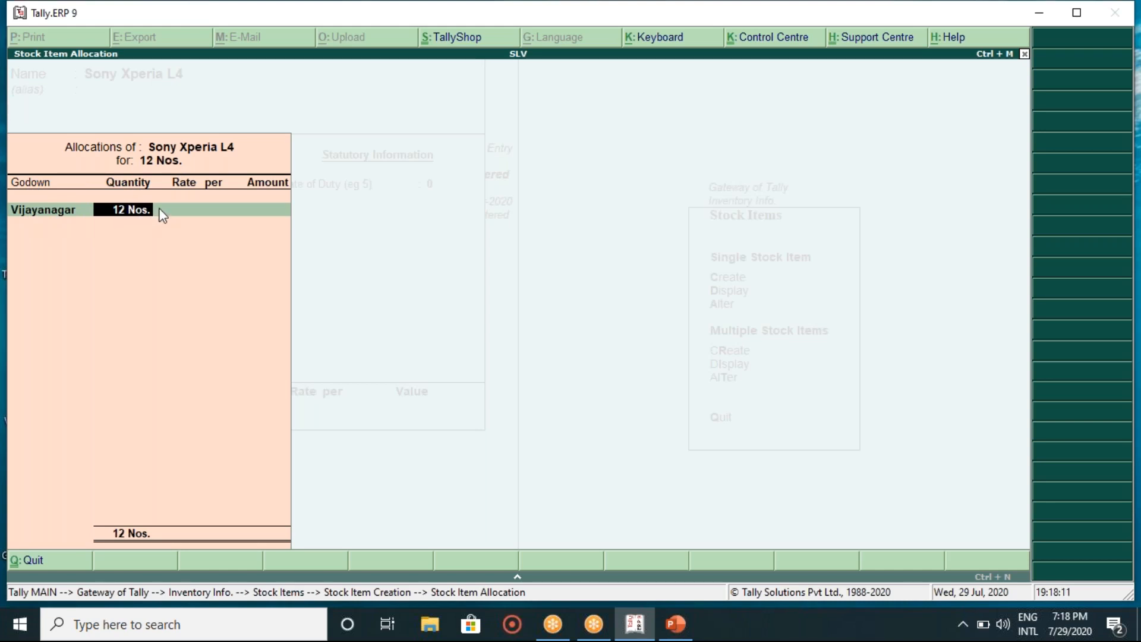
Set the rate for the Vijayanagar allocation to 12,500 per Nos. and save the Sony Xperia L4 stock item
key("Return")
type("12,500")
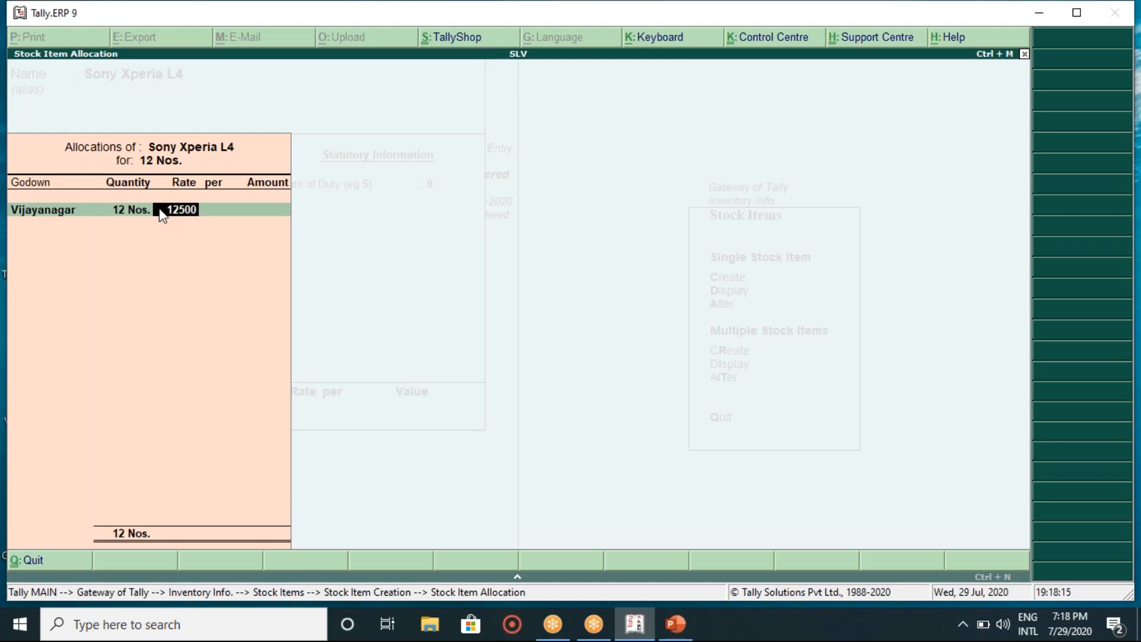
key("Return")
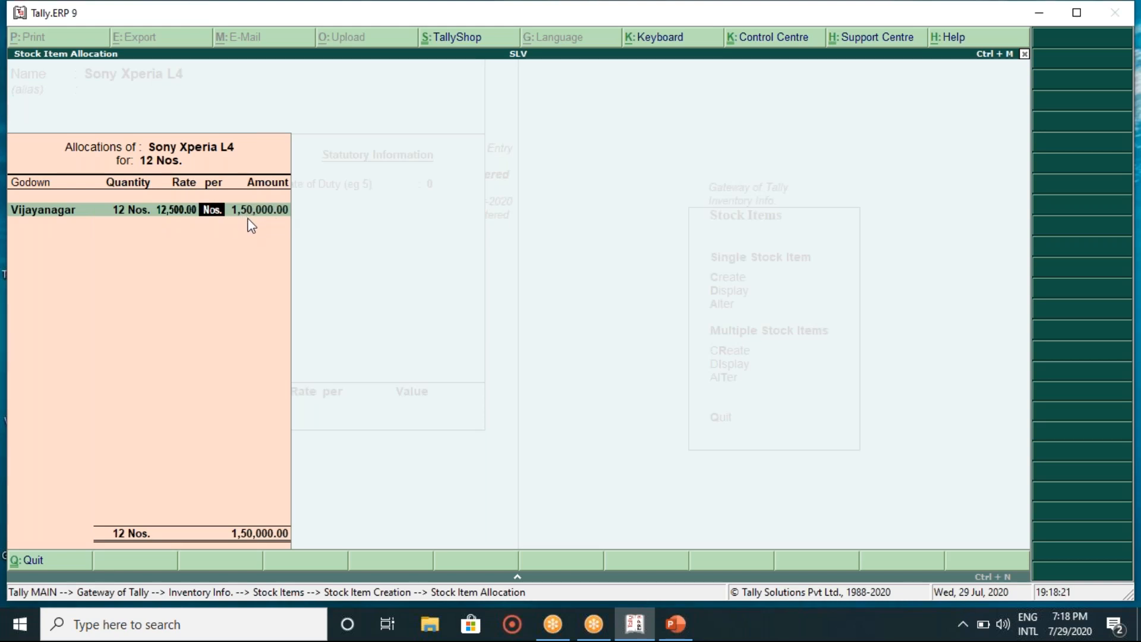
key("Return")
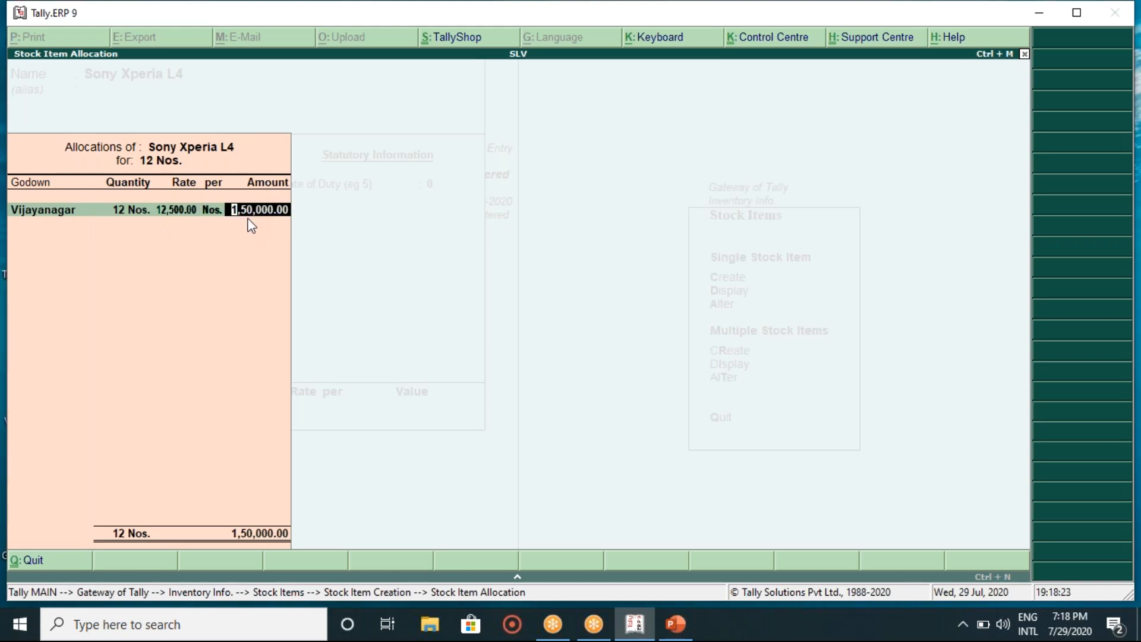
key("Return")
key("Return")
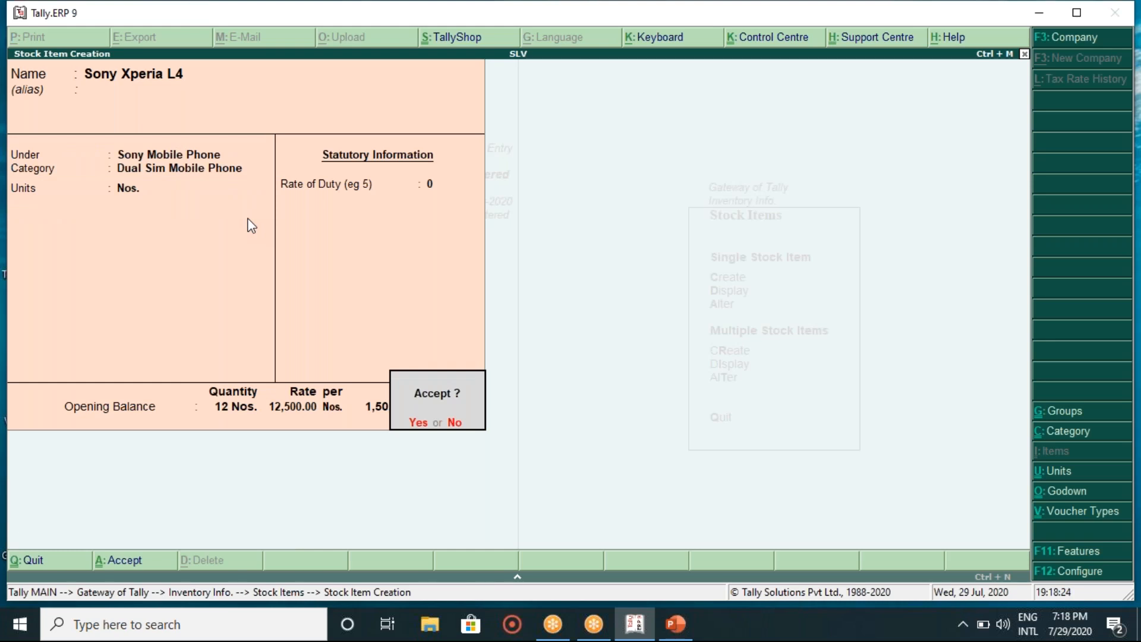
key("y")
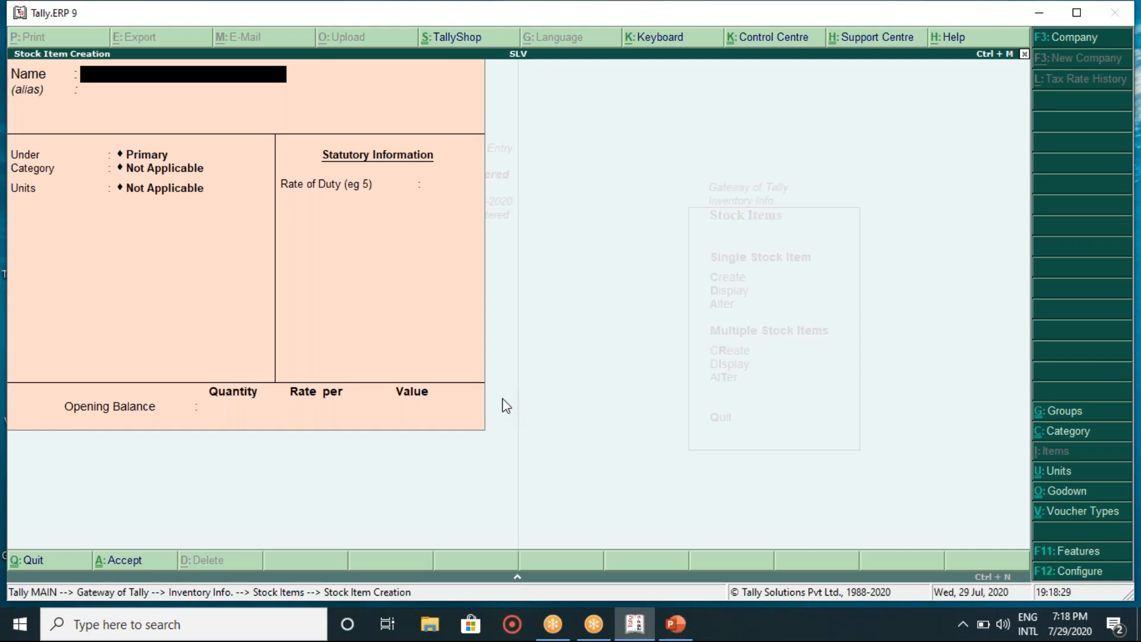
Consult the PowerPoint table for the second item, name the new stock item Sony Xperia 8 and leave its alias blank
left_click(678, 627)
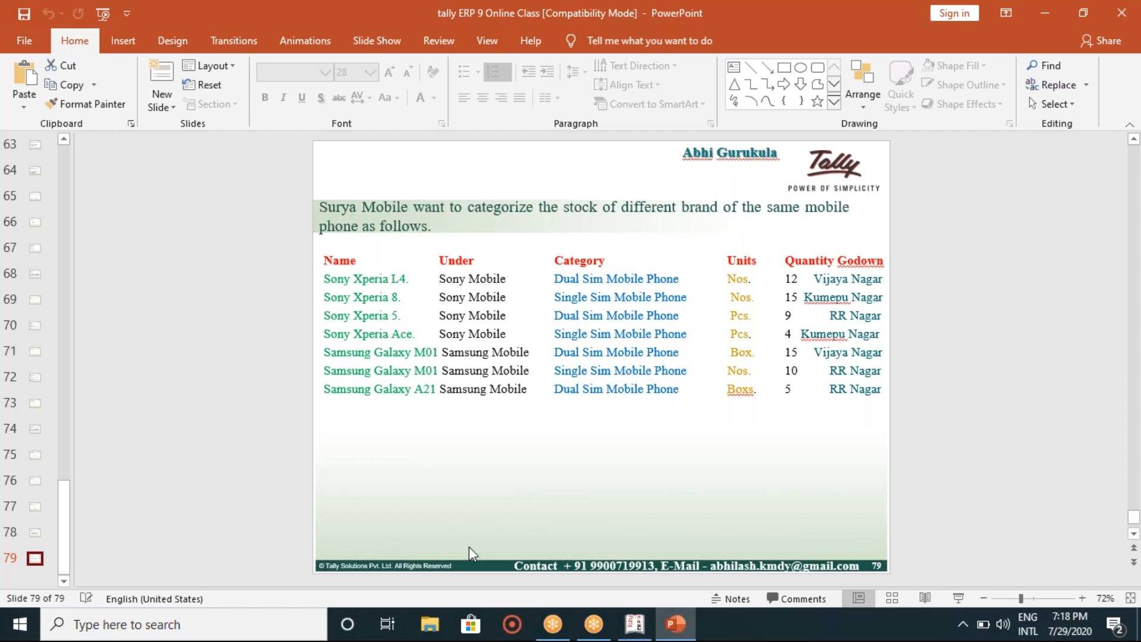
left_click(635, 624)
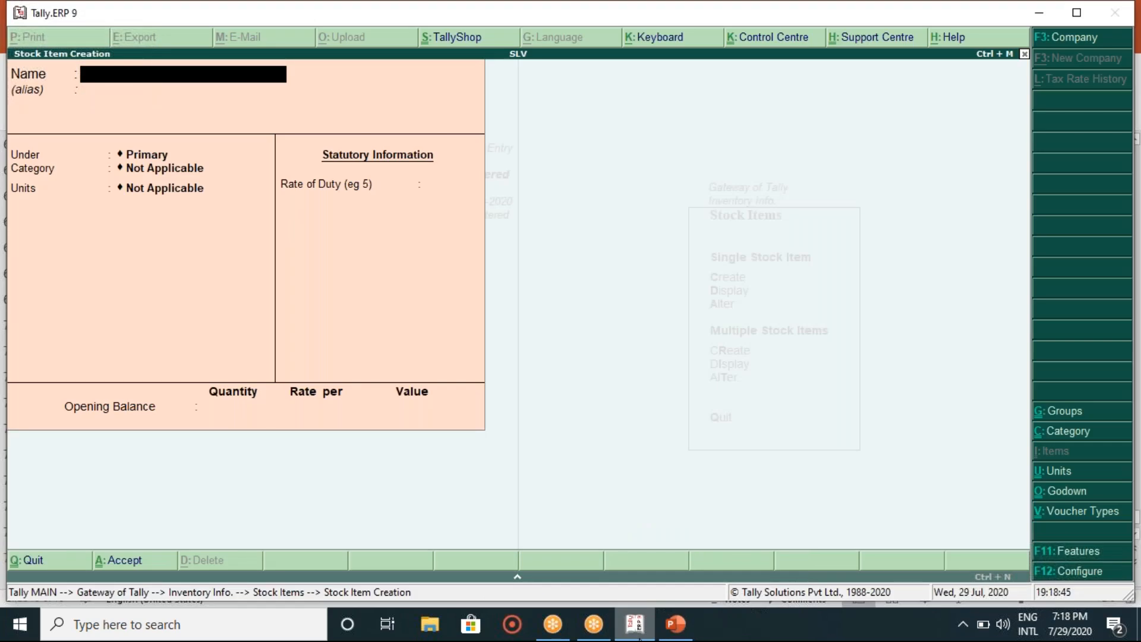
type("Sony")
left_click(684, 631)
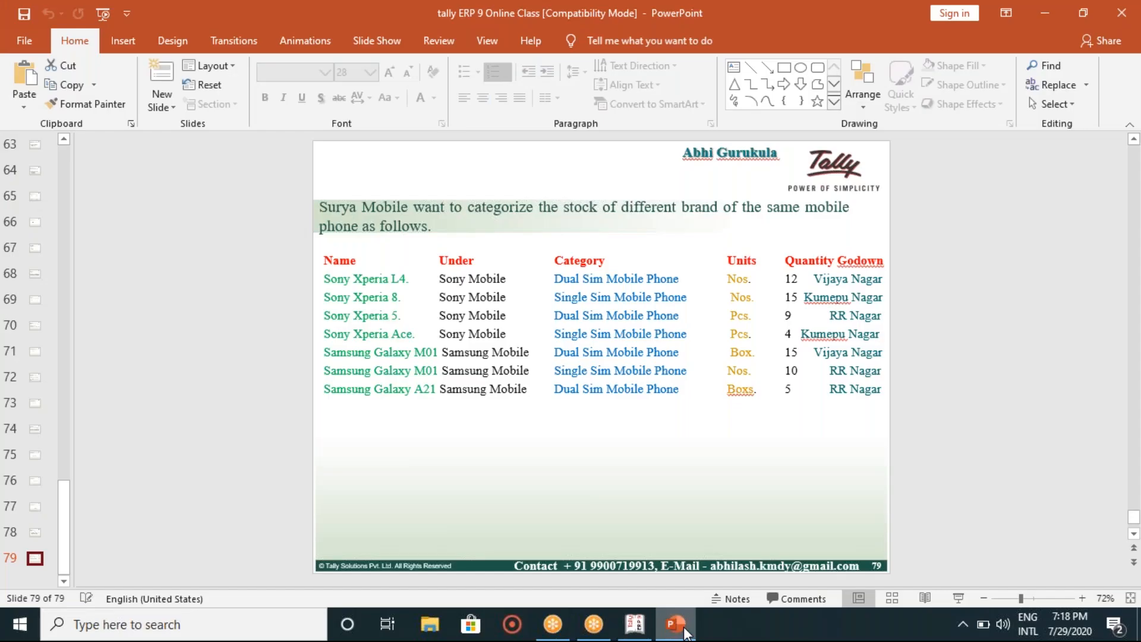
left_click(683, 630)
type("Xpe")
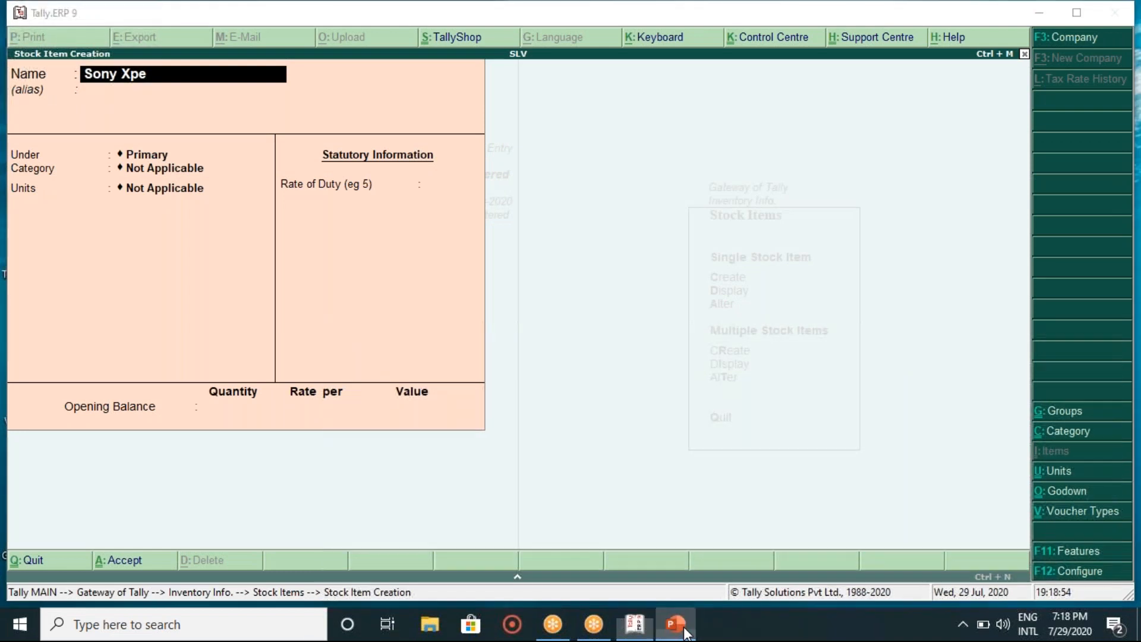
left_click(684, 630)
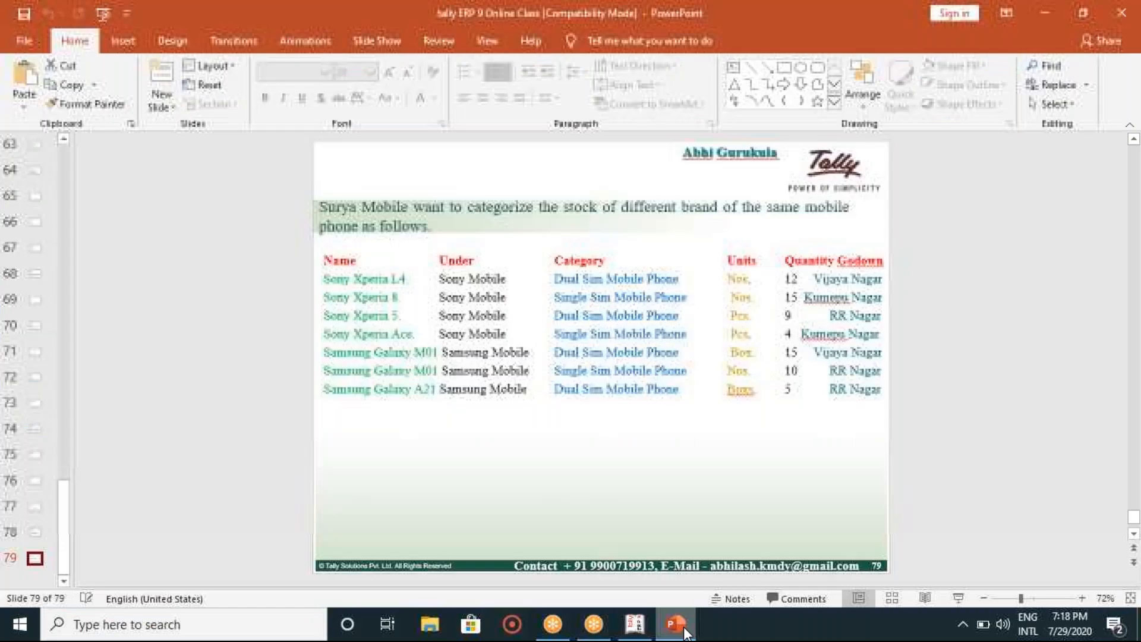
left_click(685, 630)
type("ria")
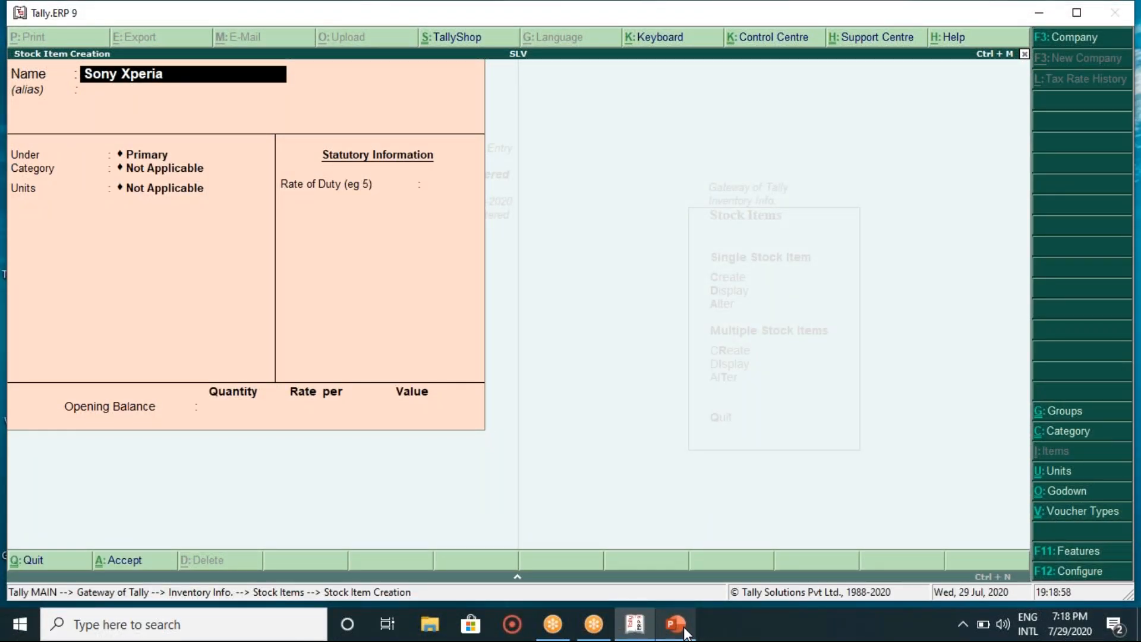
left_click(684, 632)
left_click(685, 631)
type("8")
key("Return")
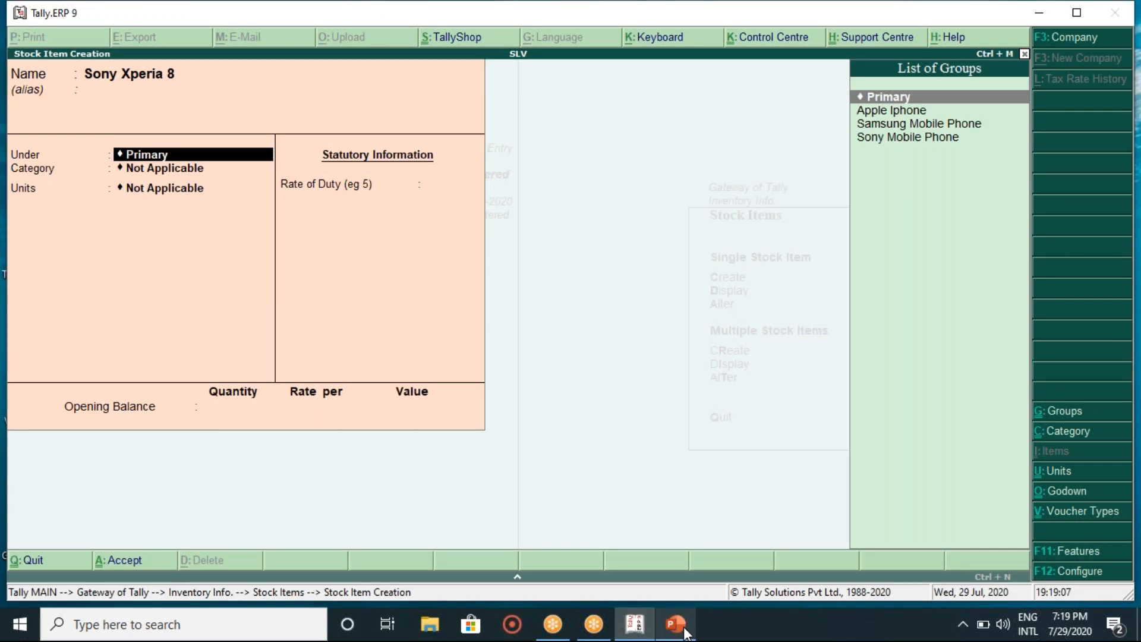
Place Sony Xperia 8 under the Sony Mobile Phone group, check its category on the PowerPoint slide and assign Single Sim Mobile Phone
key("Down")
key("Down")
key("Down")
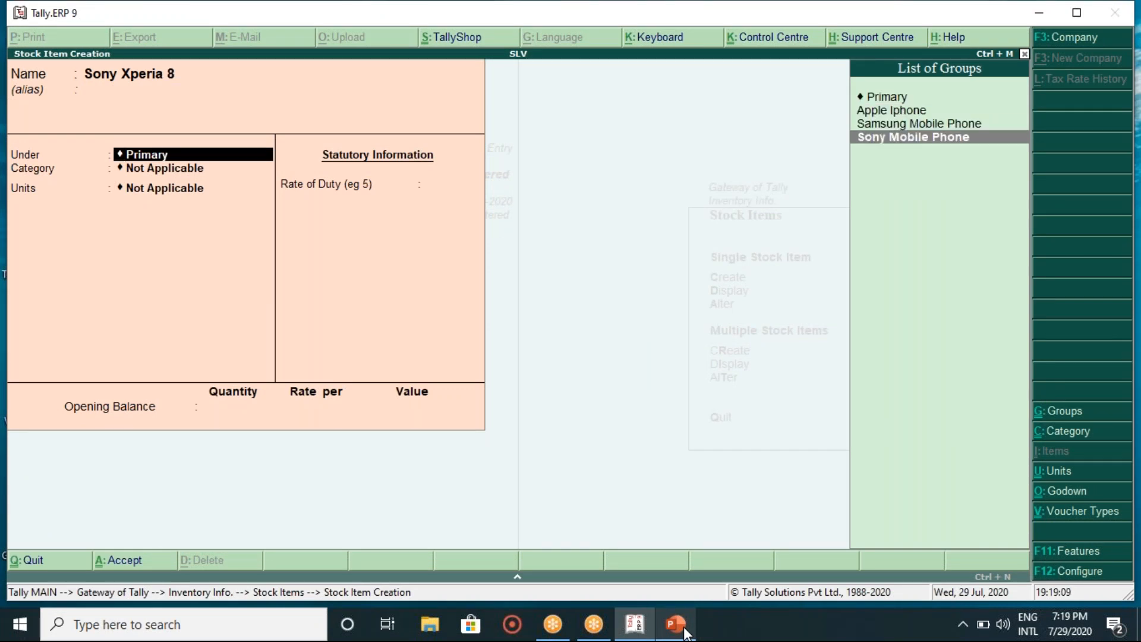
key("Return")
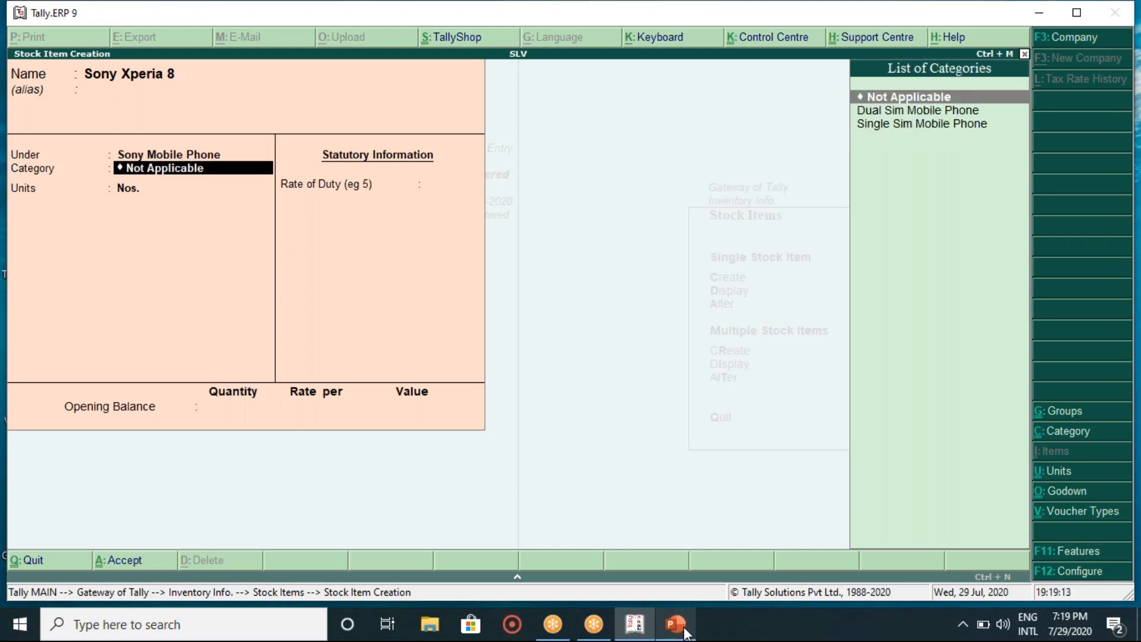
left_click(685, 632)
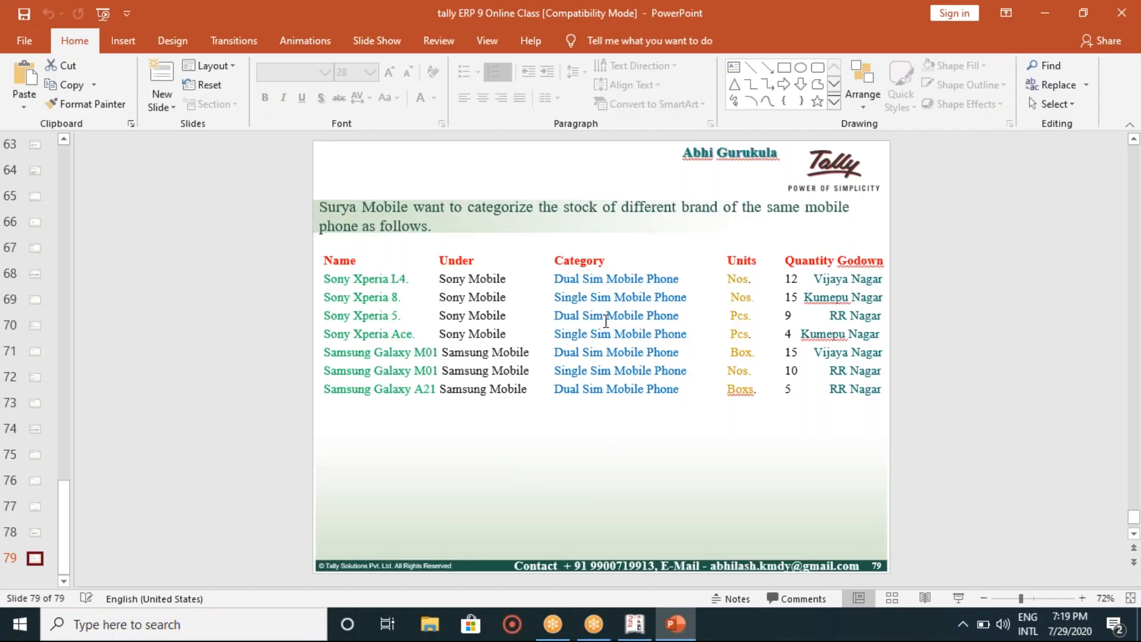
left_click(634, 623)
key("Down")
key("Down")
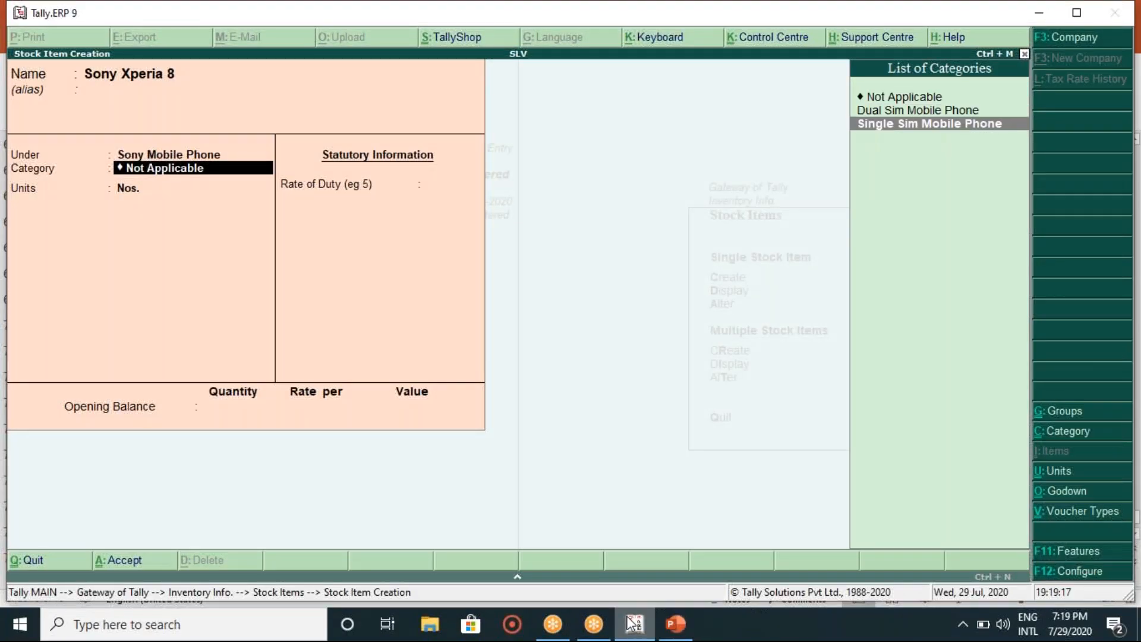
key("Return")
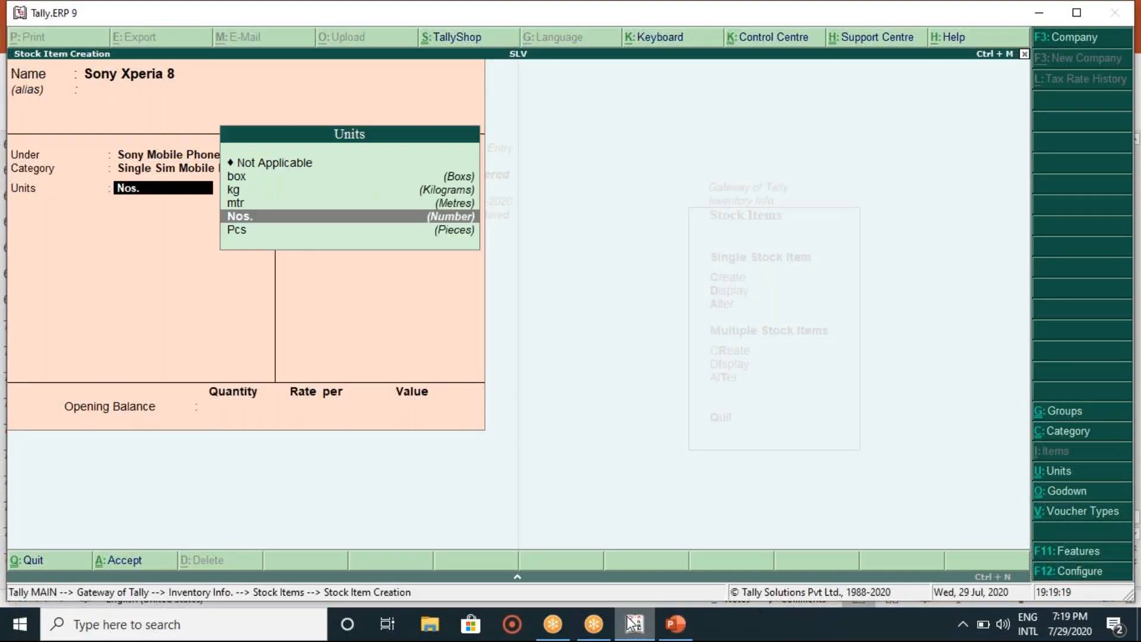
Check the unit on the PowerPoint slide, choose Nos. for Sony Xperia 8 and leave the rate of duty at 0
left_click(633, 623)
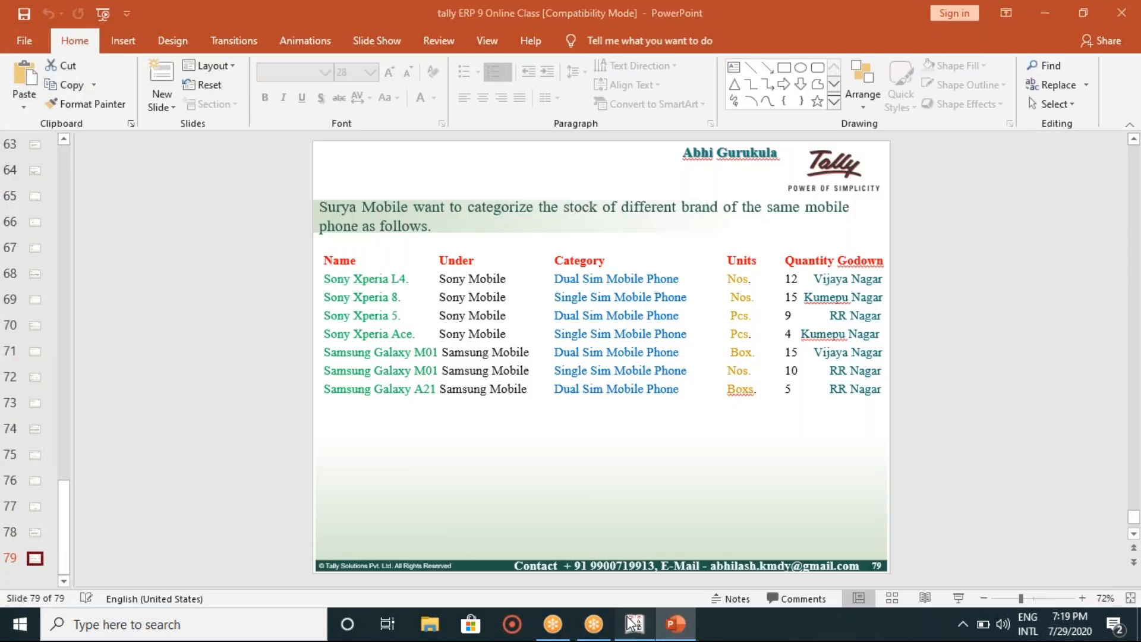
left_click(634, 624)
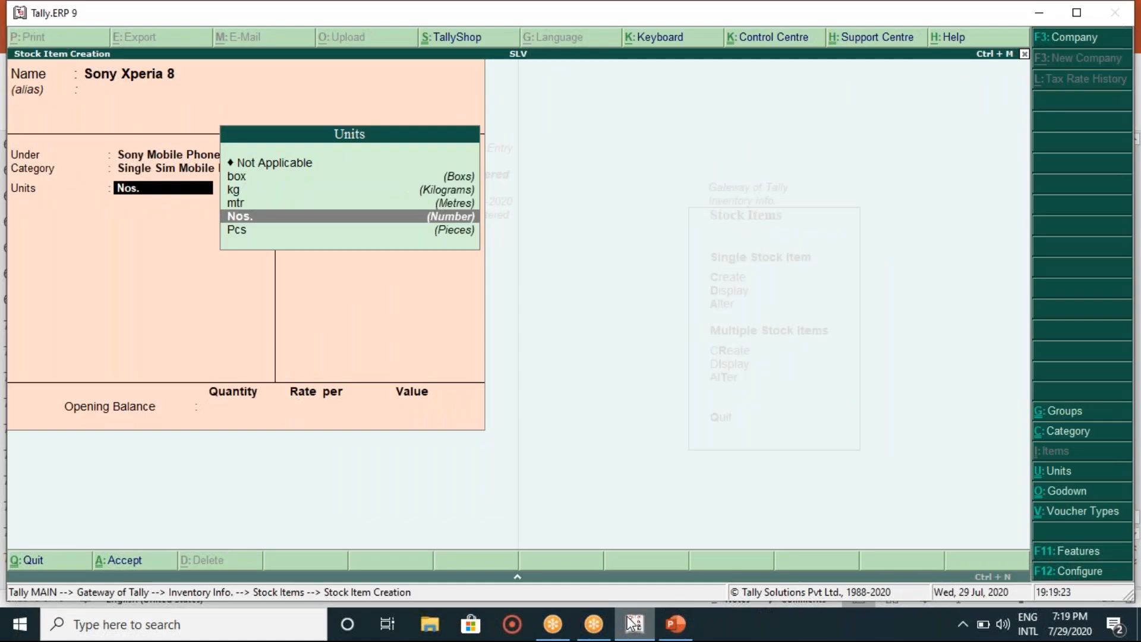
key("Return")
key("Return")
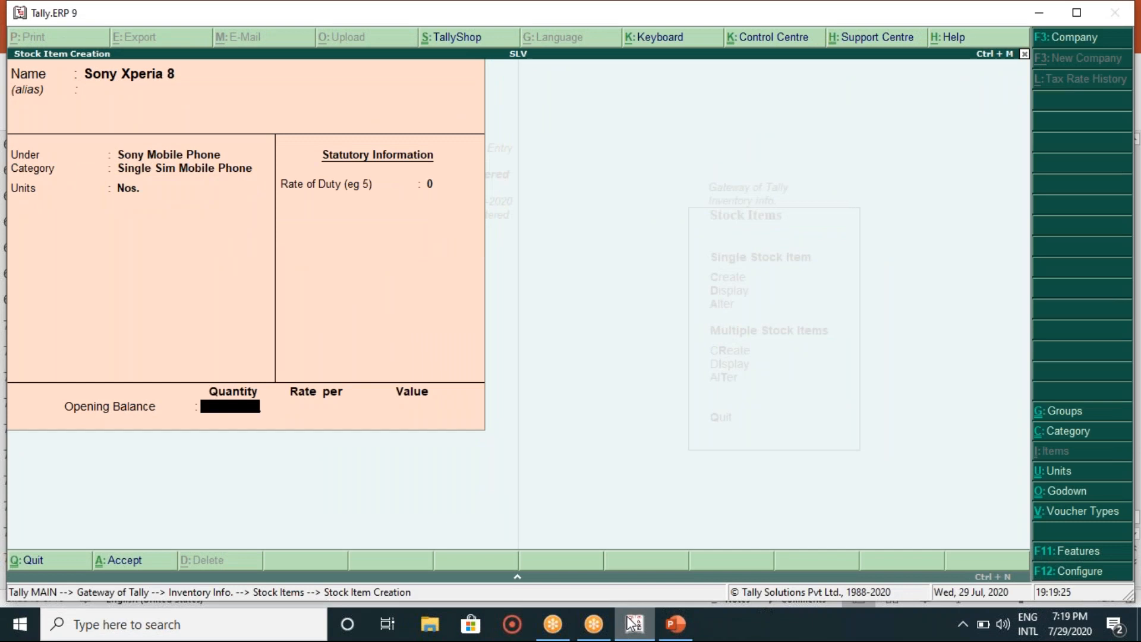
Look up the quantity on the PowerPoint slide and enter an opening balance of 15 Nos. for Sony Xperia 8
left_click(691, 625)
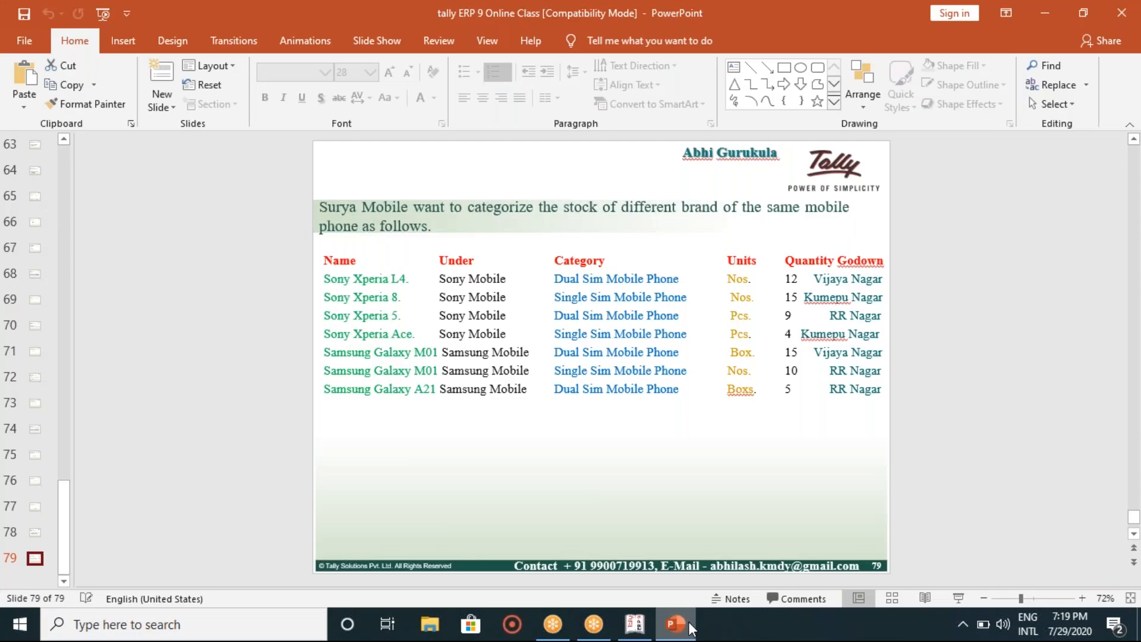
left_click(691, 626)
type("15")
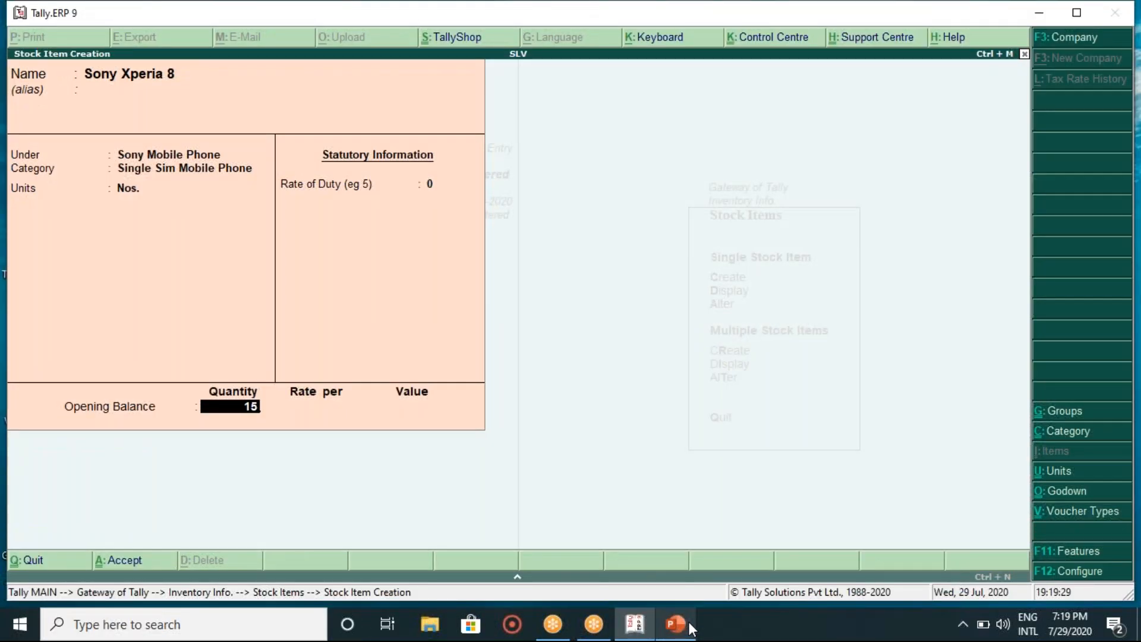
key("Return")
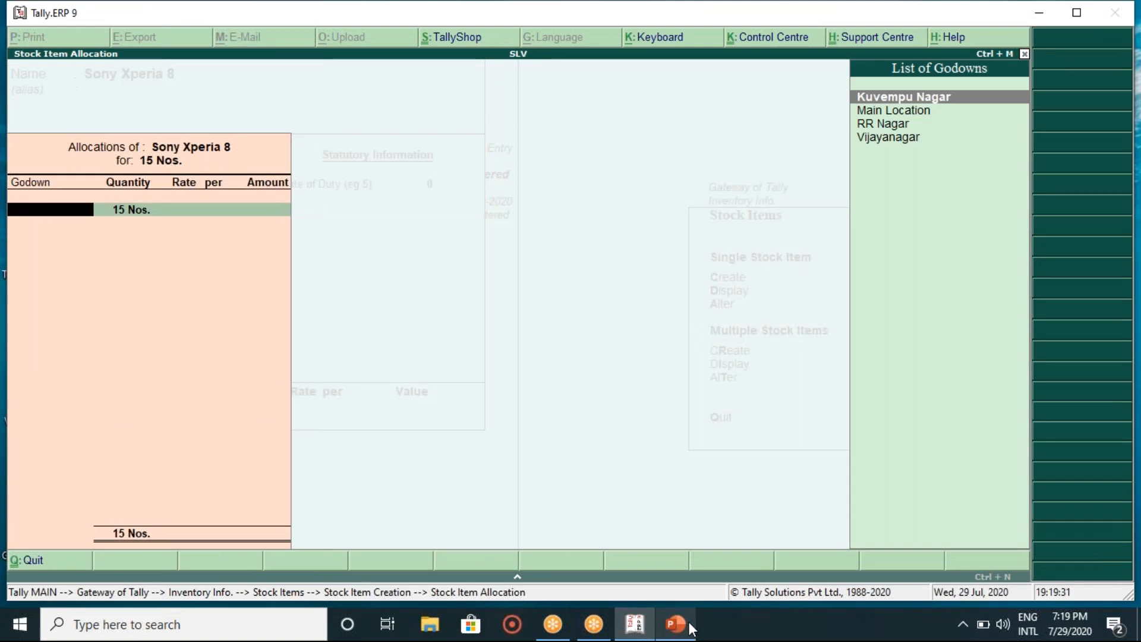
Check the godown in the PowerPoint table and allocate all 15 Nos. of Sony Xperia 8 to Kuvempu Nagar
left_click(691, 629)
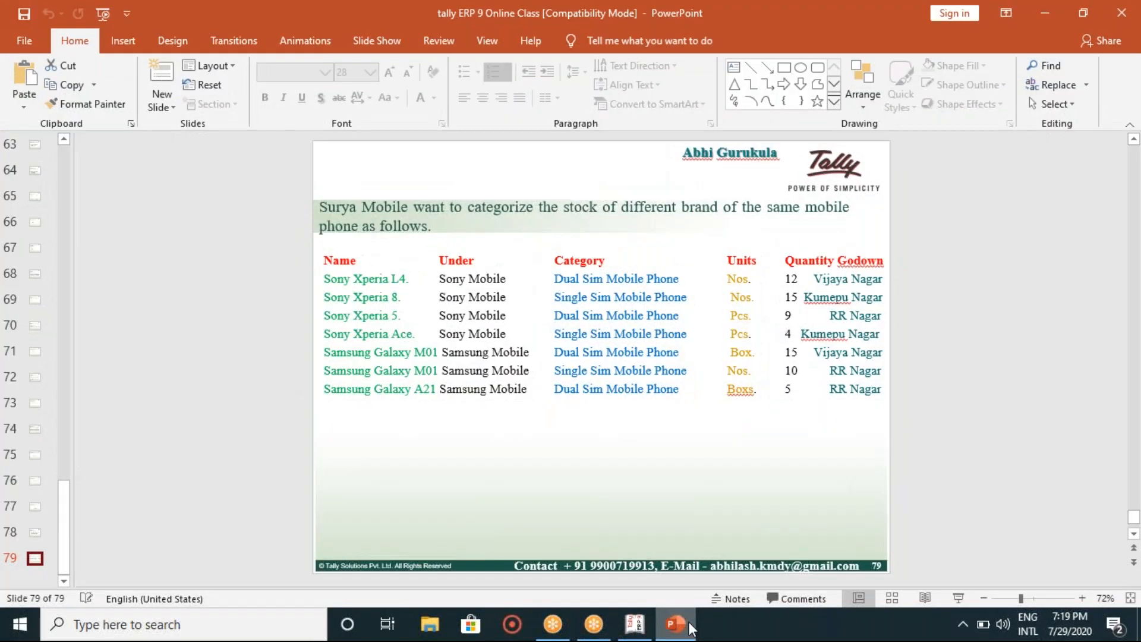
left_click(676, 624)
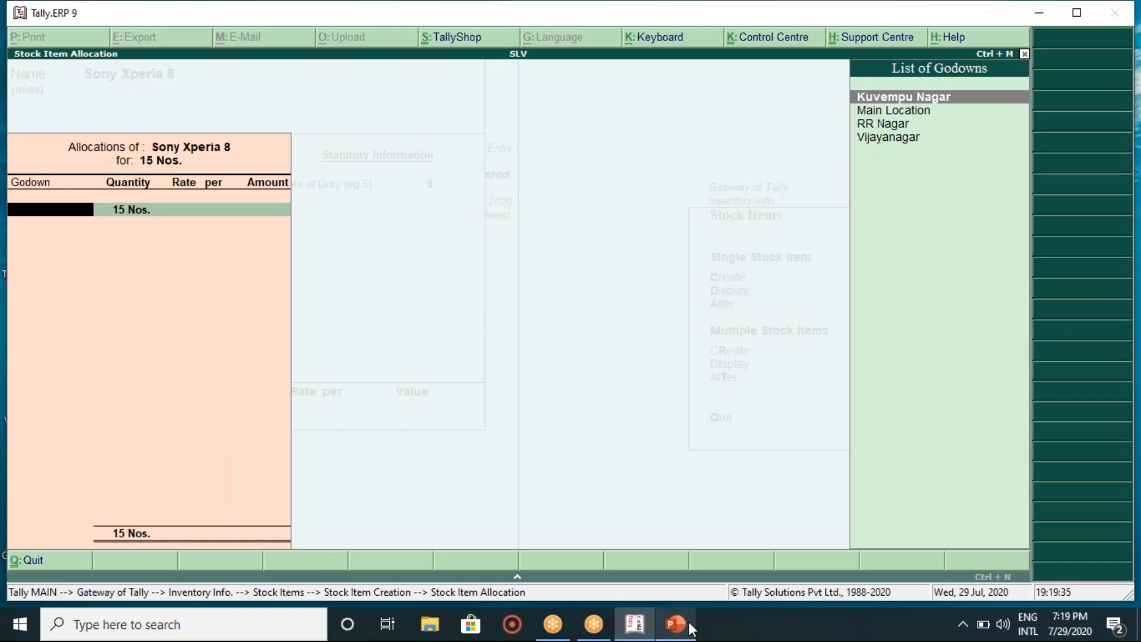
key("Return")
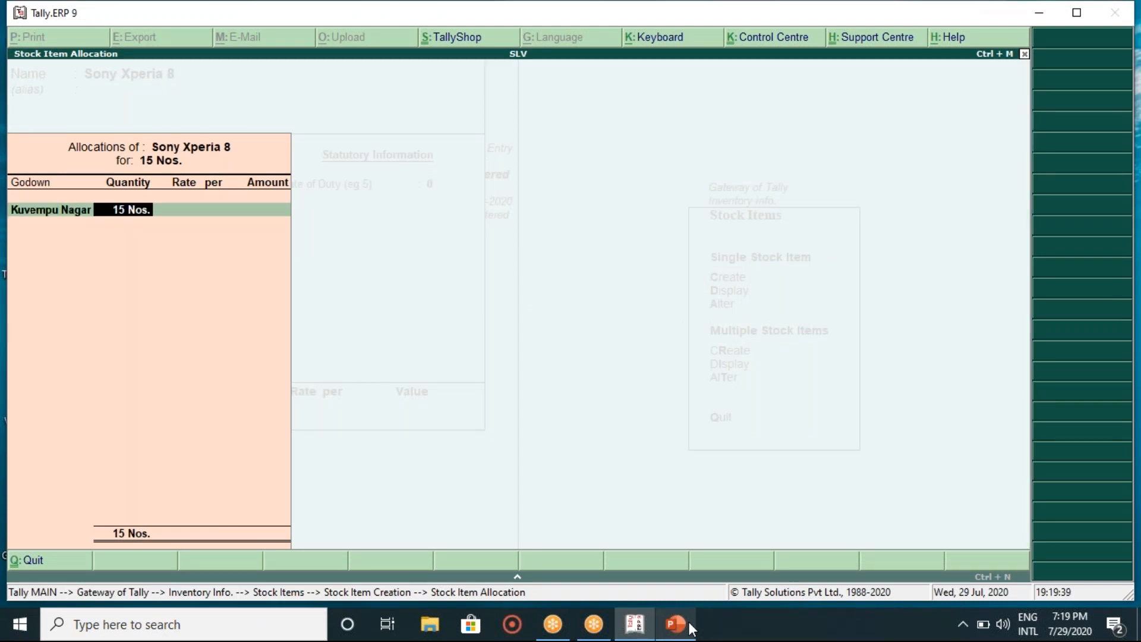
key("Return")
Set the rate for the Kuvempu Nagar allocation to 10,000 per Nos. and save the Sony Xperia 8 stock item
type("1000")
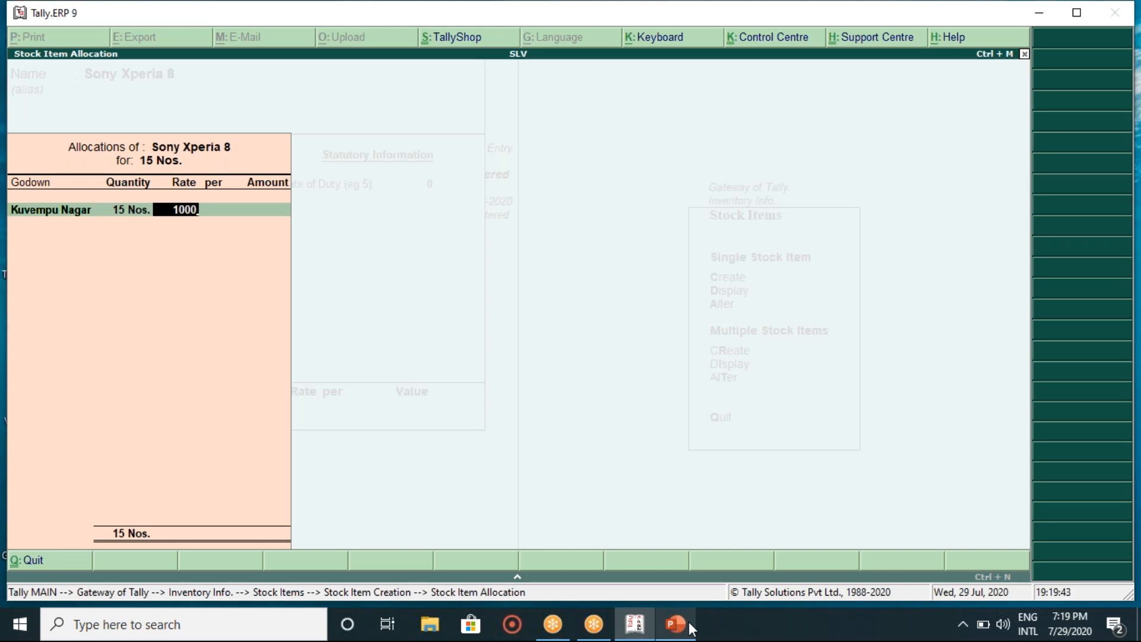
type("0")
key("Return")
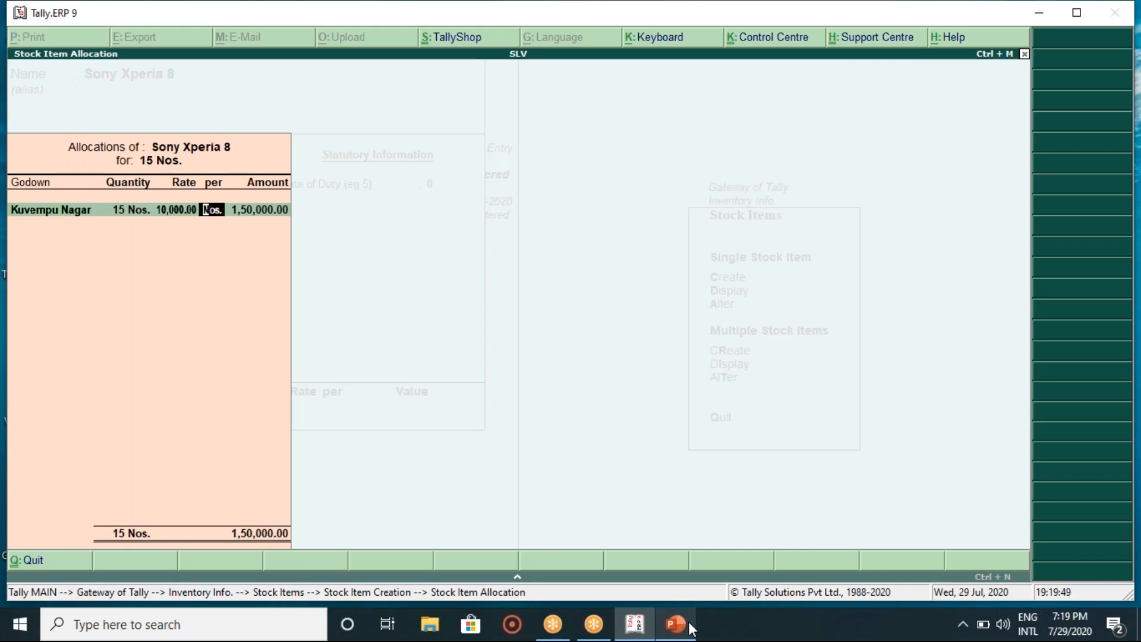
key("Return")
key("Return")
key("Return")
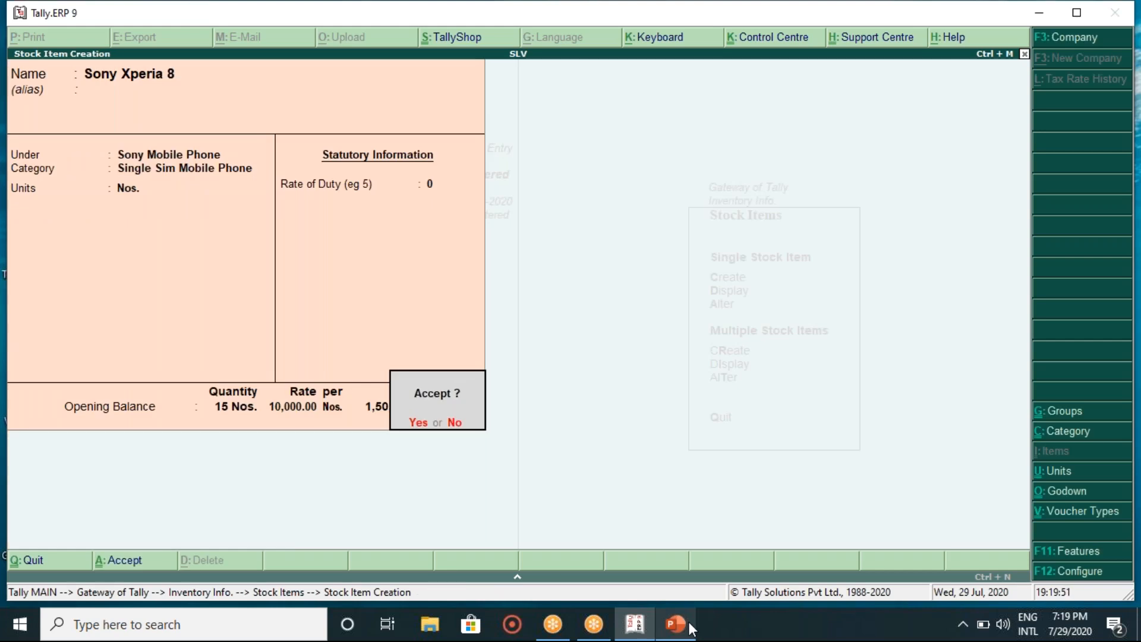
key("Return")
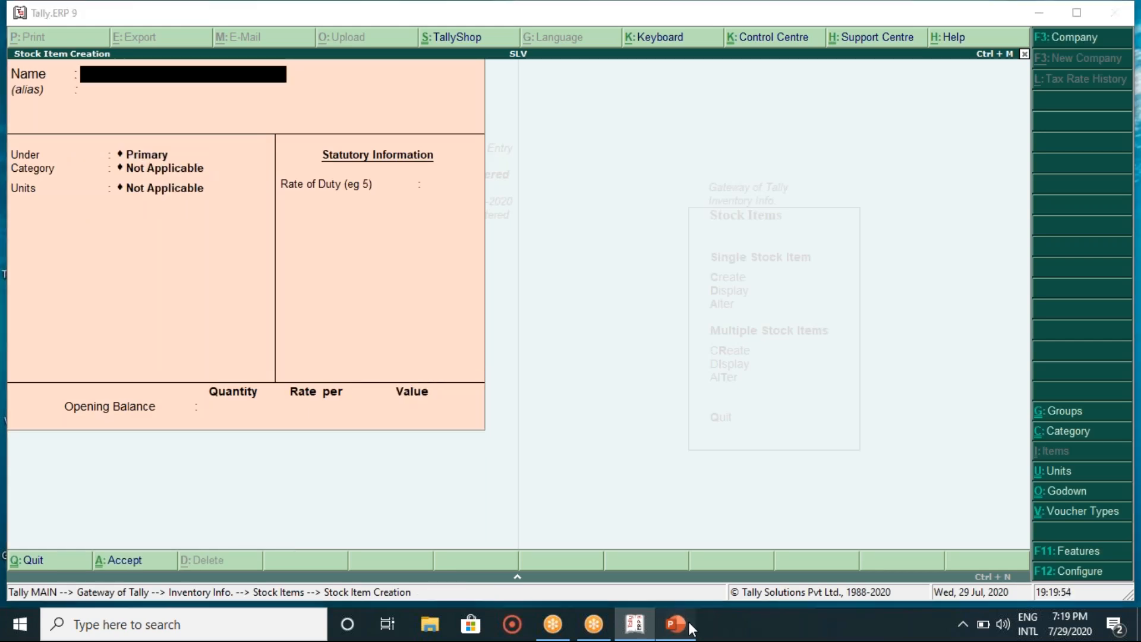
Consult the PowerPoint table for the third item, name the new stock item Sony Exepria 5 and leave its alias blank
left_click(691, 629)
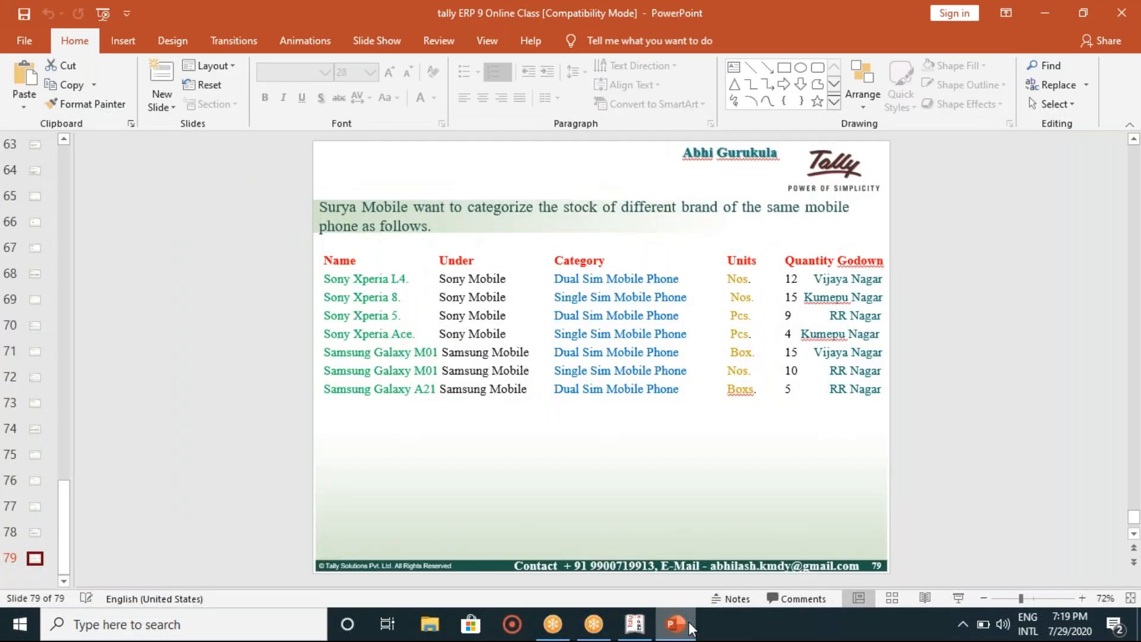
left_click(692, 629)
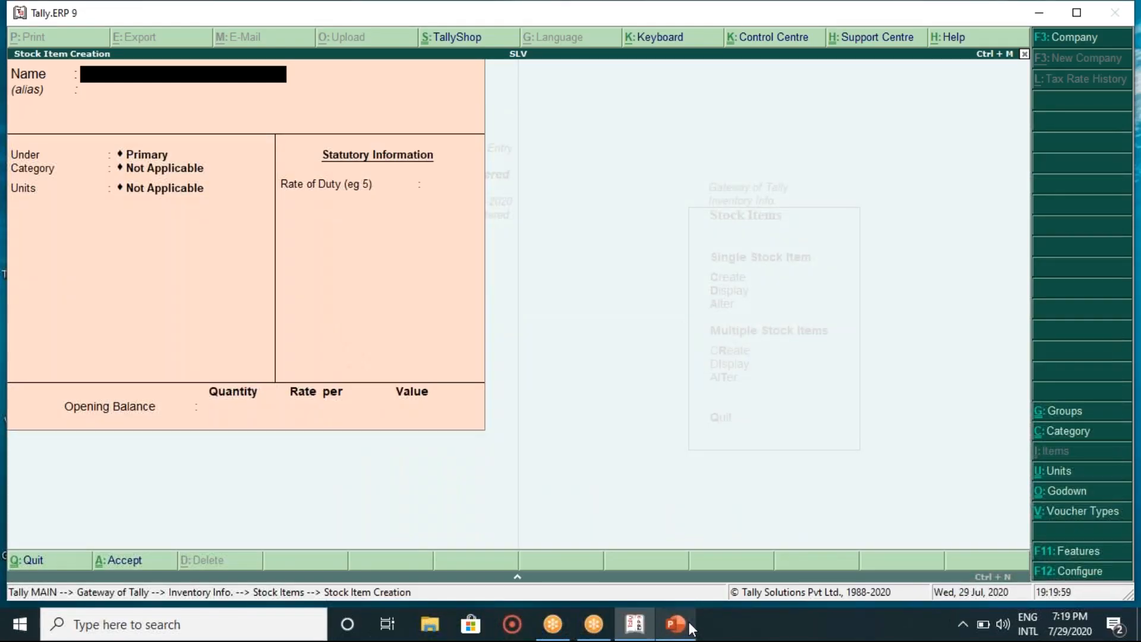
type("Sony Ex")
left_click(692, 629)
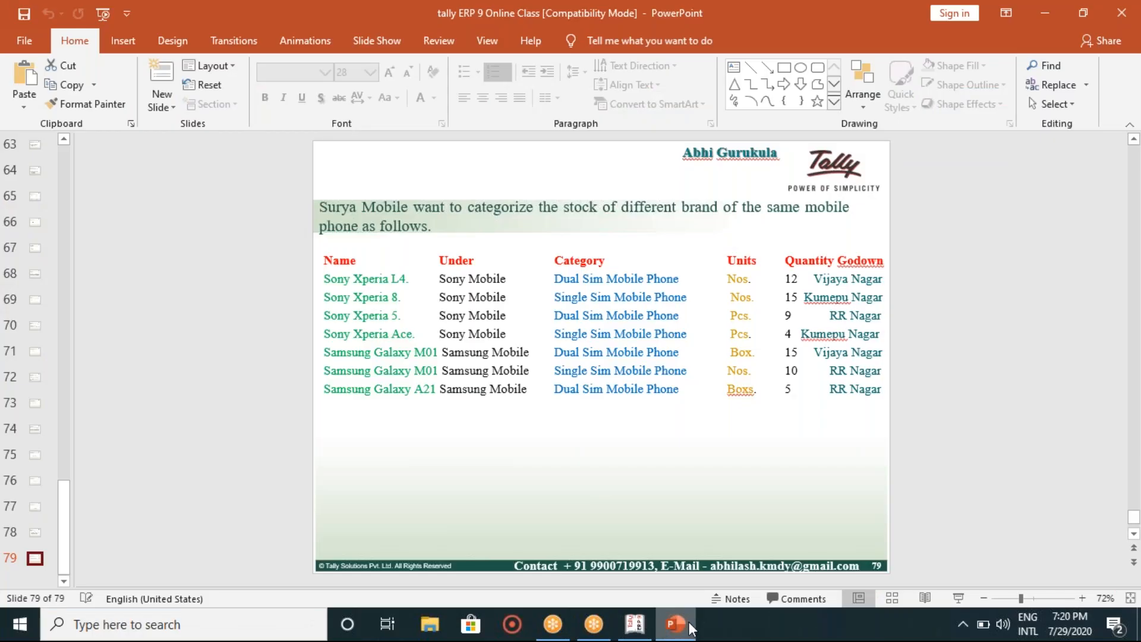
left_click(675, 624)
type("ep")
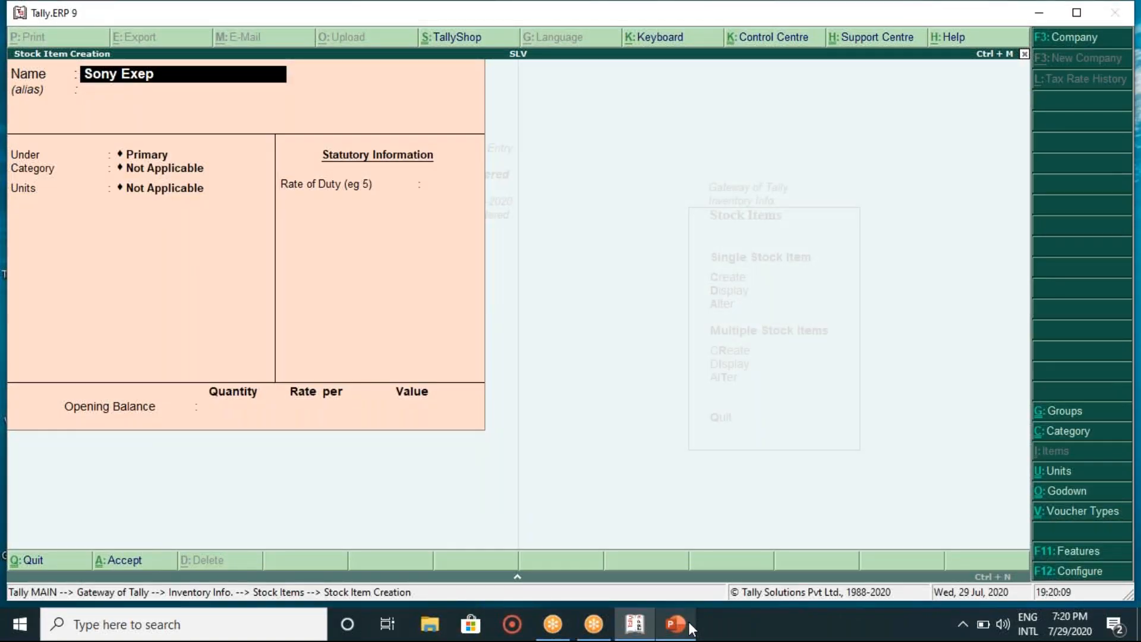
type("ria")
left_click(676, 624)
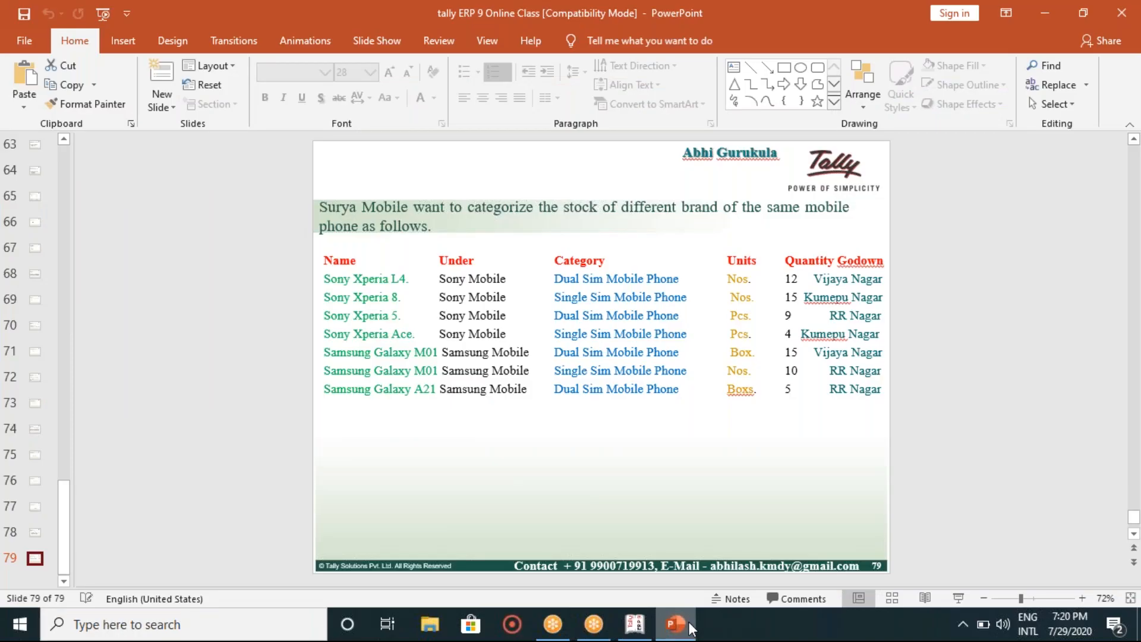
left_click(690, 628)
type("5")
key("Return")
key("Return")
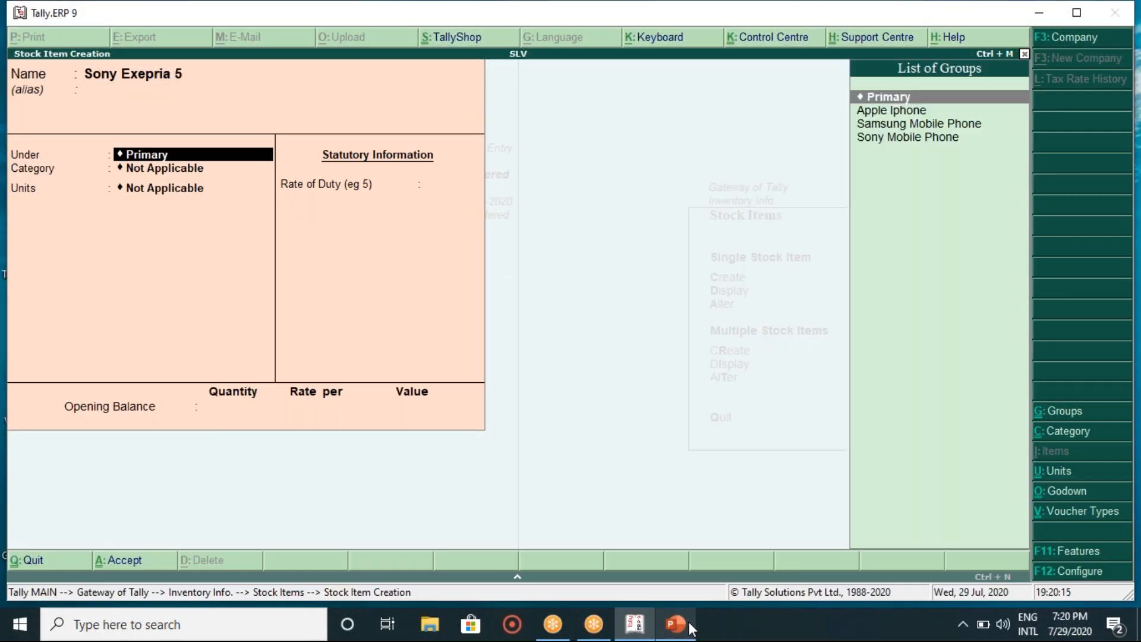
Place Sony Exepria 5 under the Sony Mobile Phone group, check its category on the PowerPoint slide and assign Dual Sim Mobile Phone
key("Down")
key("Down")
key("Down")
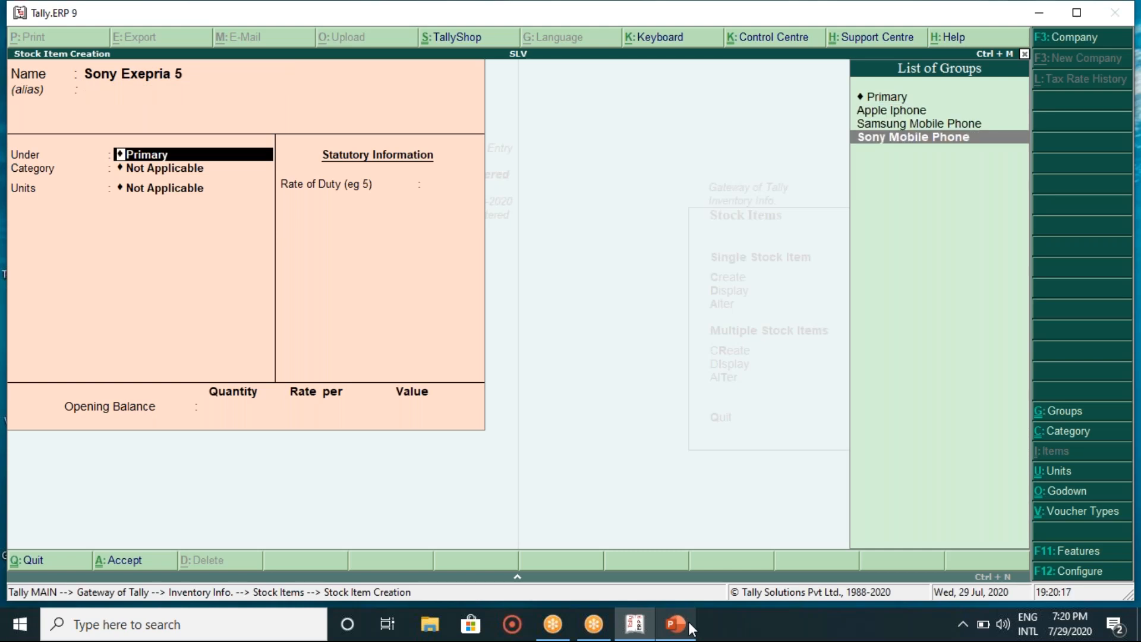
key("Return")
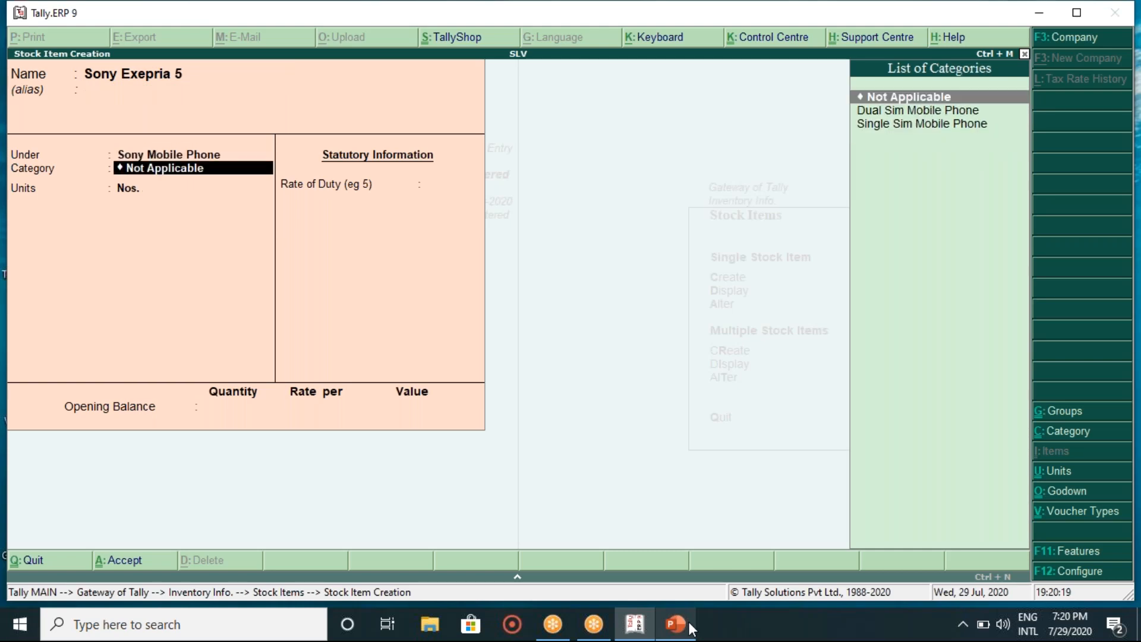
left_click(678, 624)
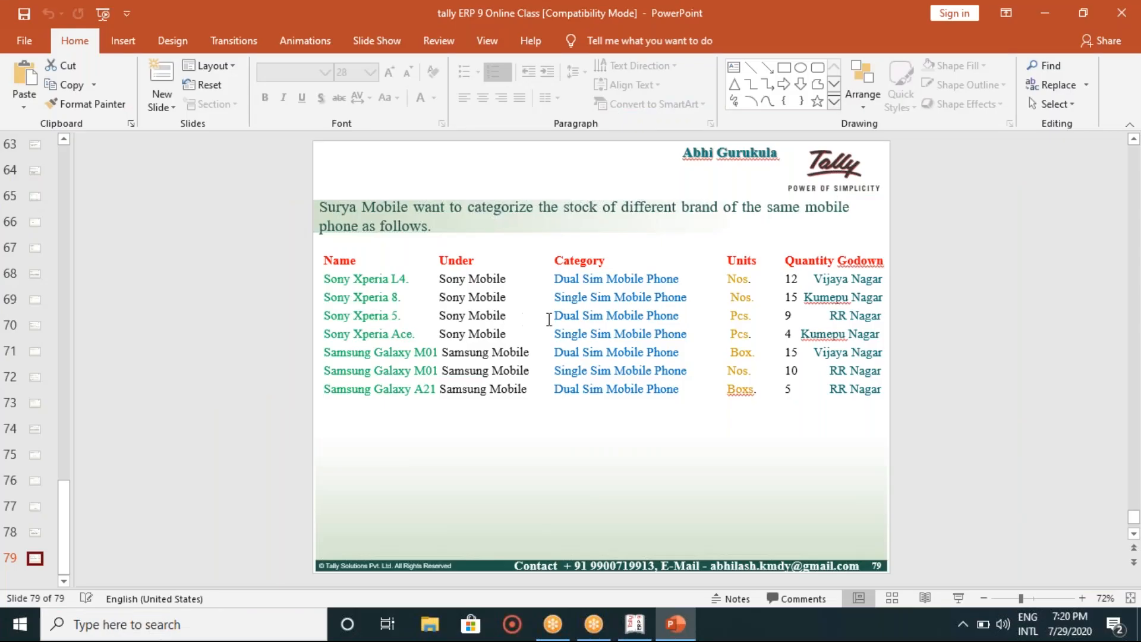
left_click(635, 623)
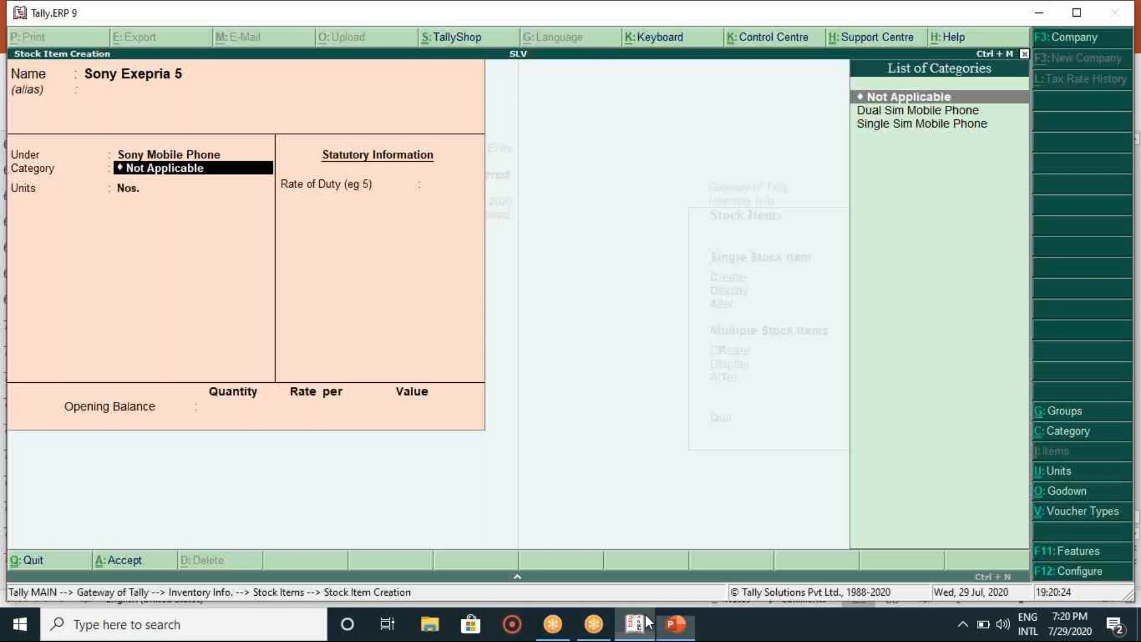
key("Down")
key("Return")
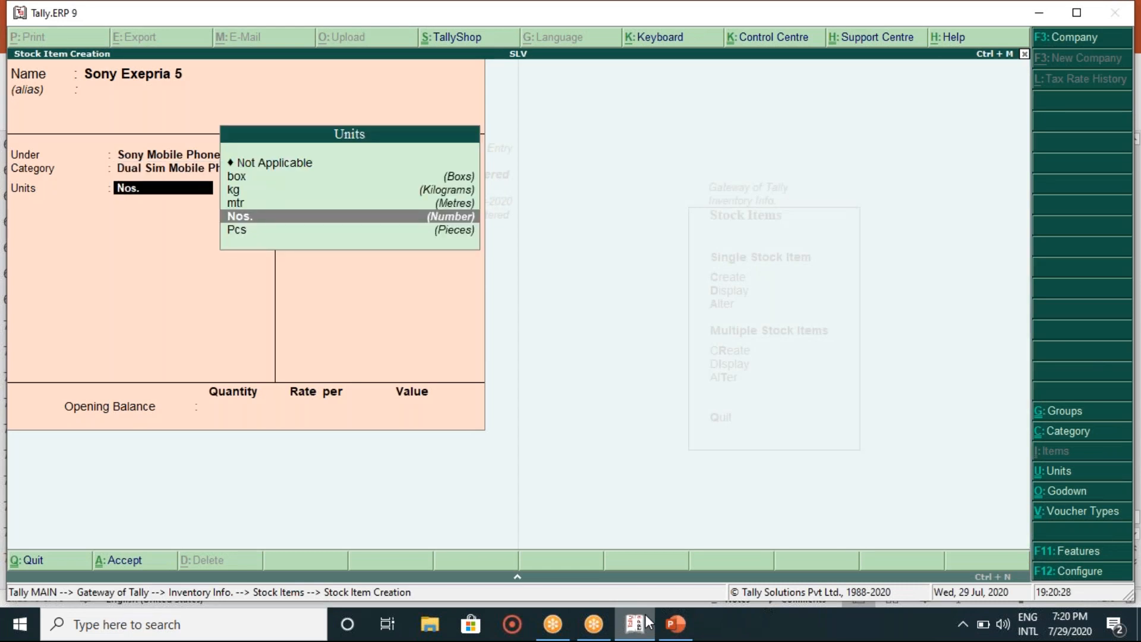
Check the unit on the PowerPoint slide, set Sony Exepria 5's units to Pcs and leave the rate of duty at 0
left_click(648, 622)
left_click(648, 623)
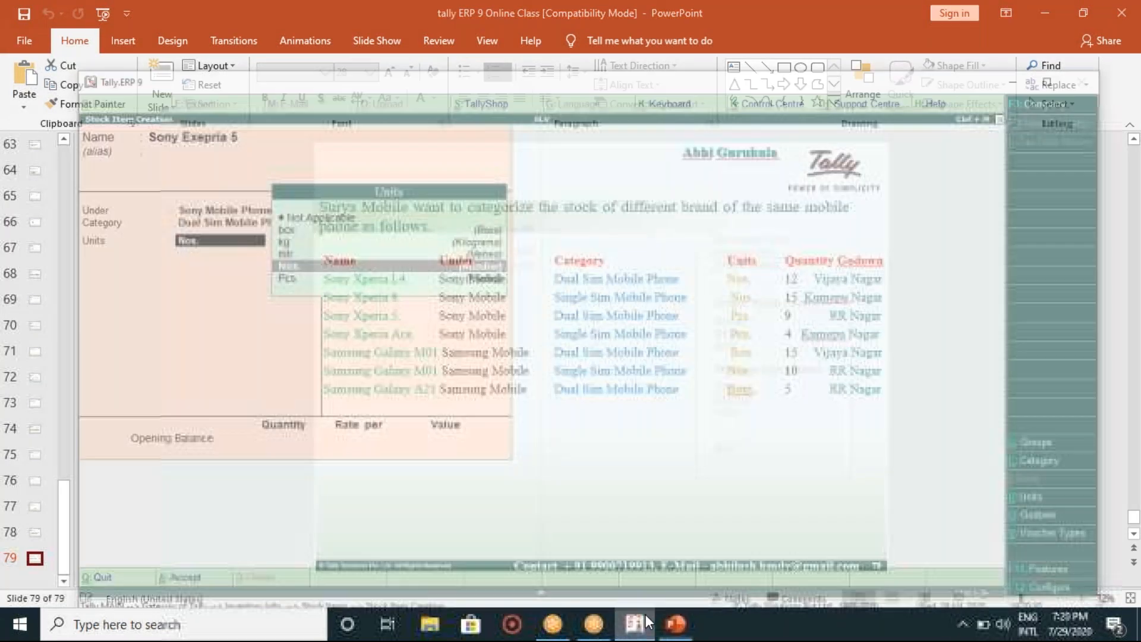
key("Down")
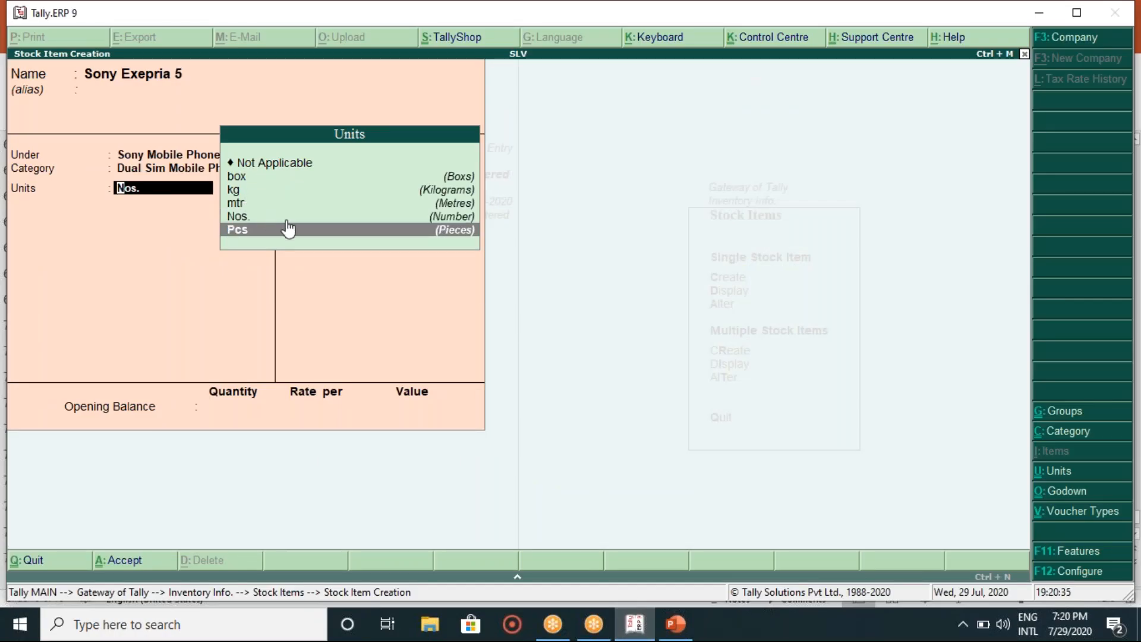
left_click(248, 236)
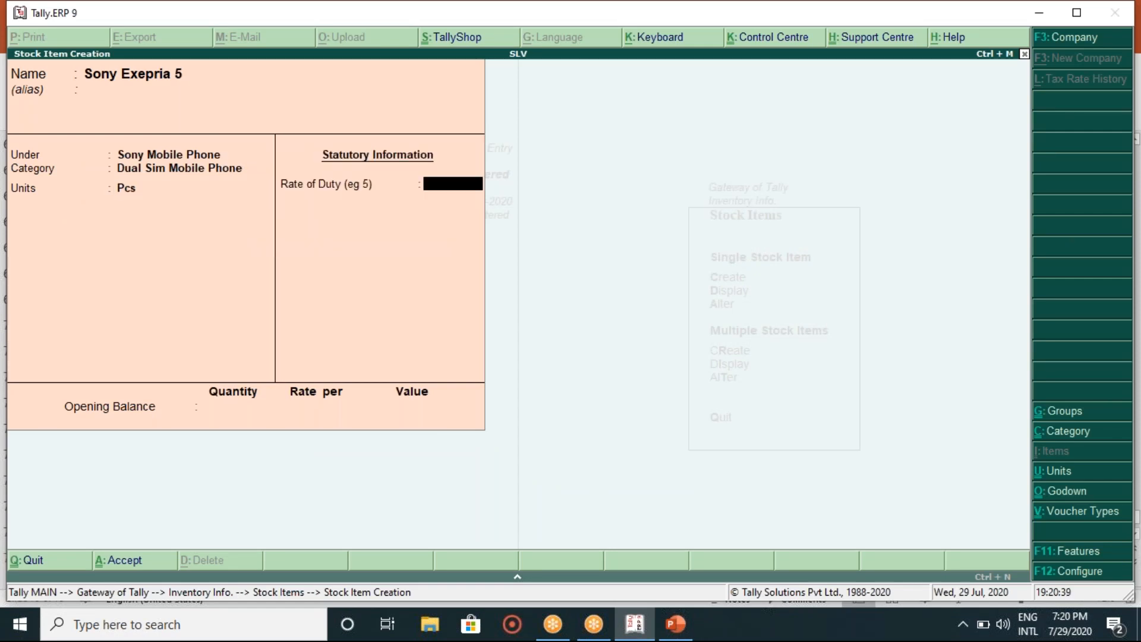
key("Return")
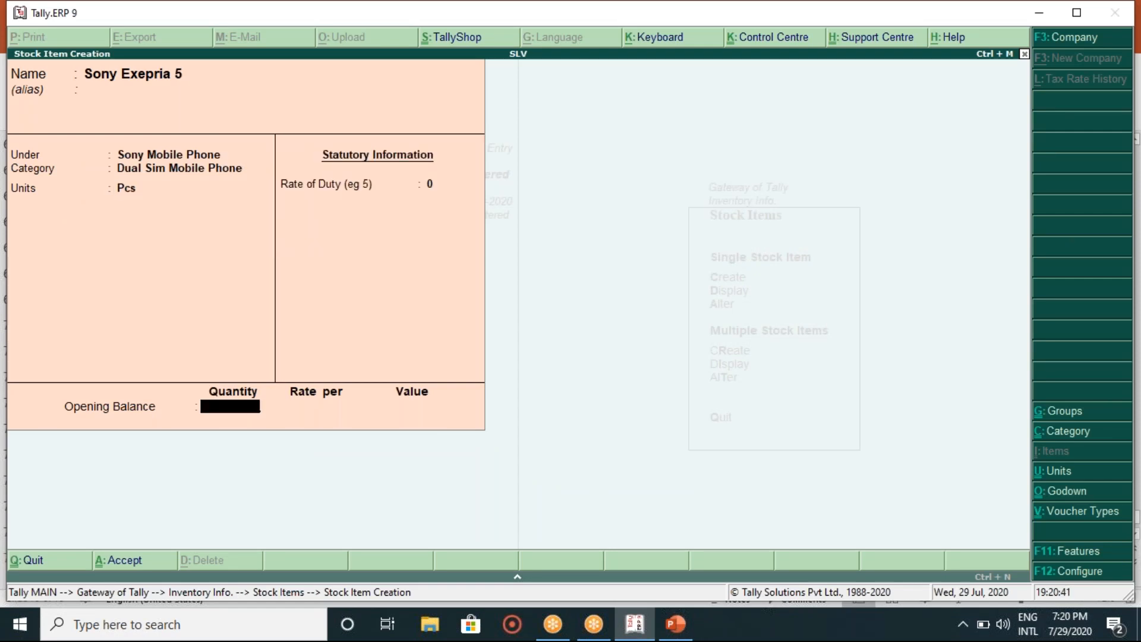
Check the quantity on the PowerPoint slide and enter 9 Pcs as the opening balance quantity of Sony Exepria 5
left_click(667, 631)
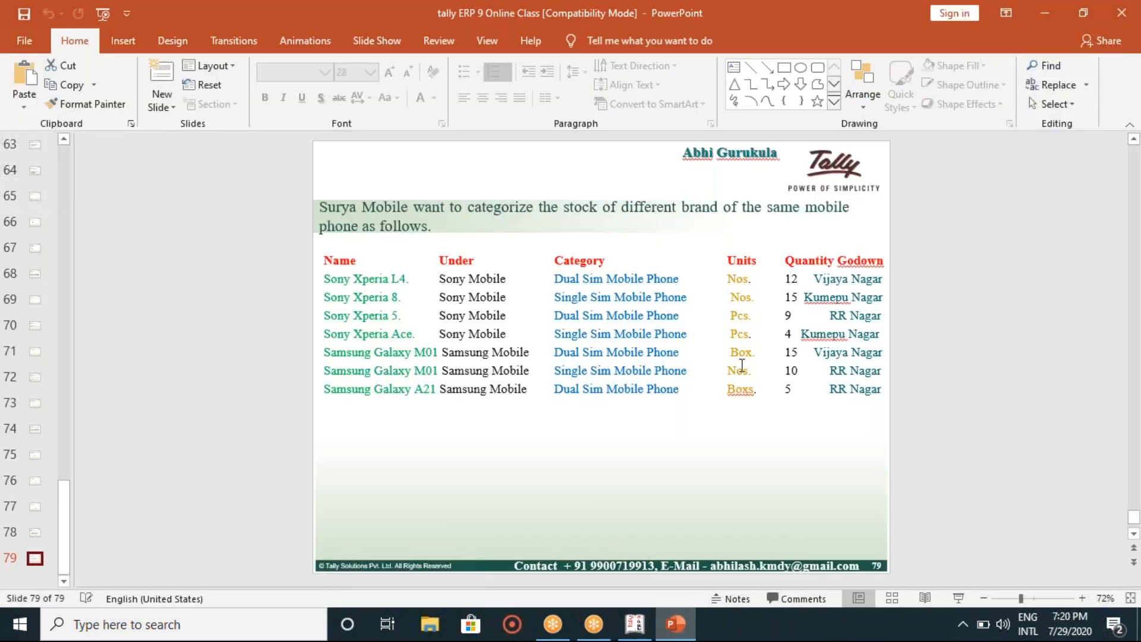
left_click(647, 623)
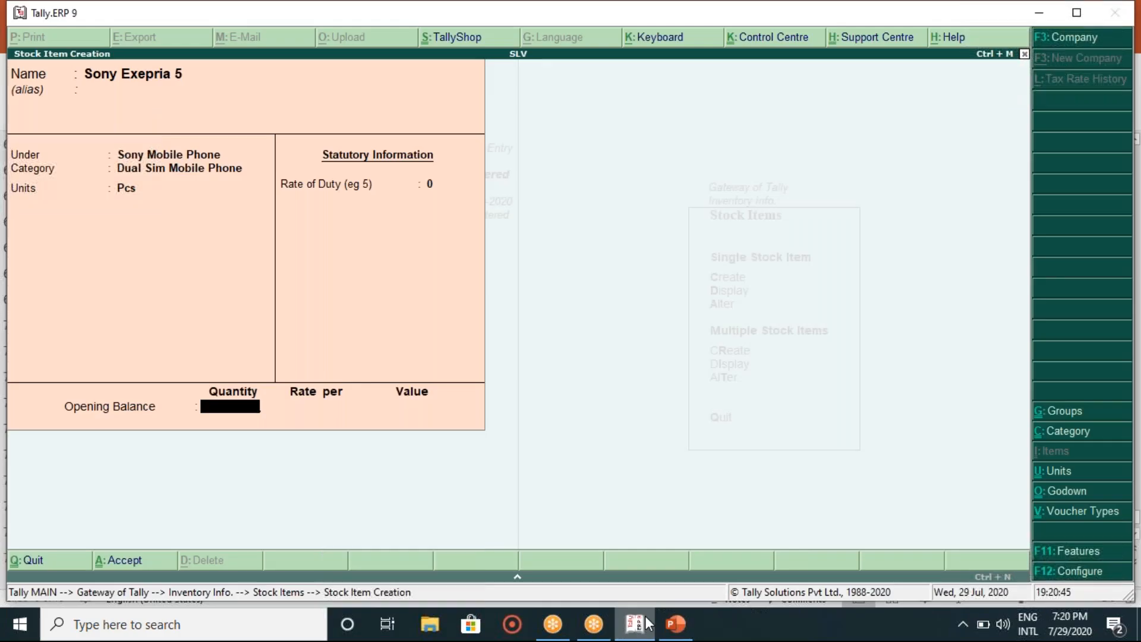
type("9")
key("Return")
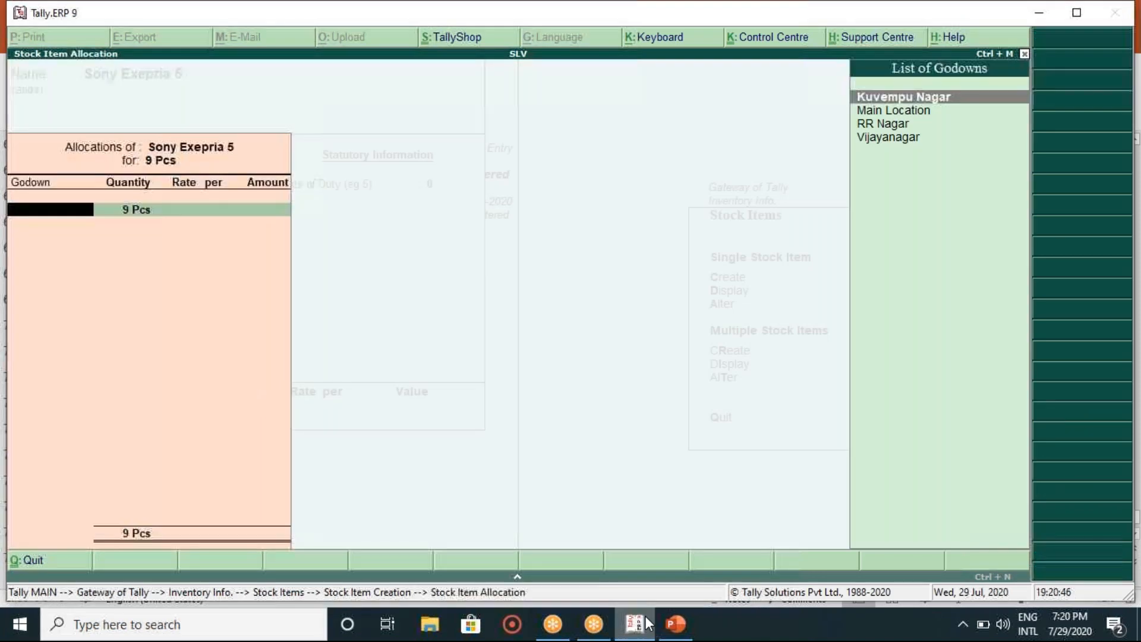
Check the godown on the PowerPoint slide and allocate the 9 Pcs of Sony Exepria 5 to RR Nagar
left_click(677, 627)
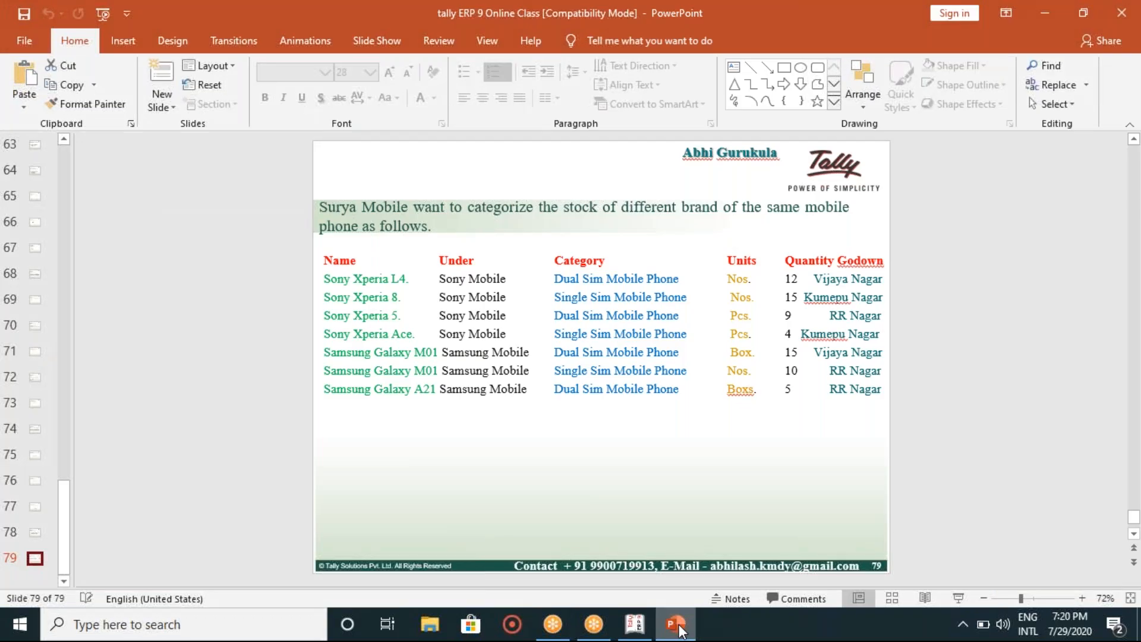
left_click(676, 626)
key("Down")
key("Down")
key("Down")
key("Up")
key("Return")
key("Return")
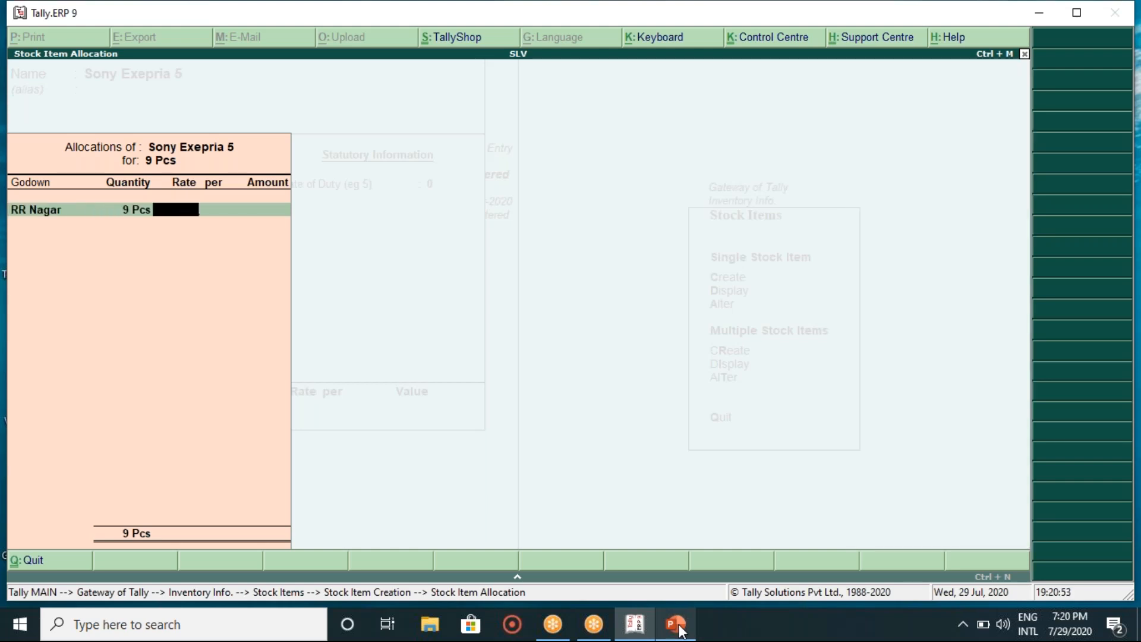
Set the rate for the RR Nagar allocation to 8,000 per Pcs and save the Sony Exepria 5 stock item
type("8000")
key("Return")
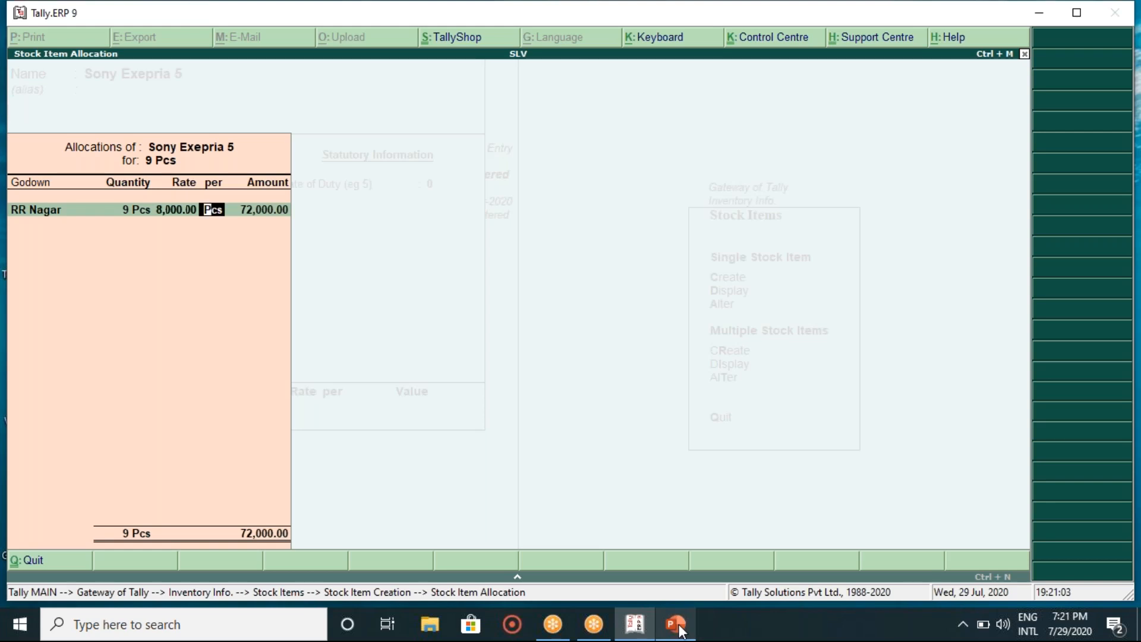
key("Return")
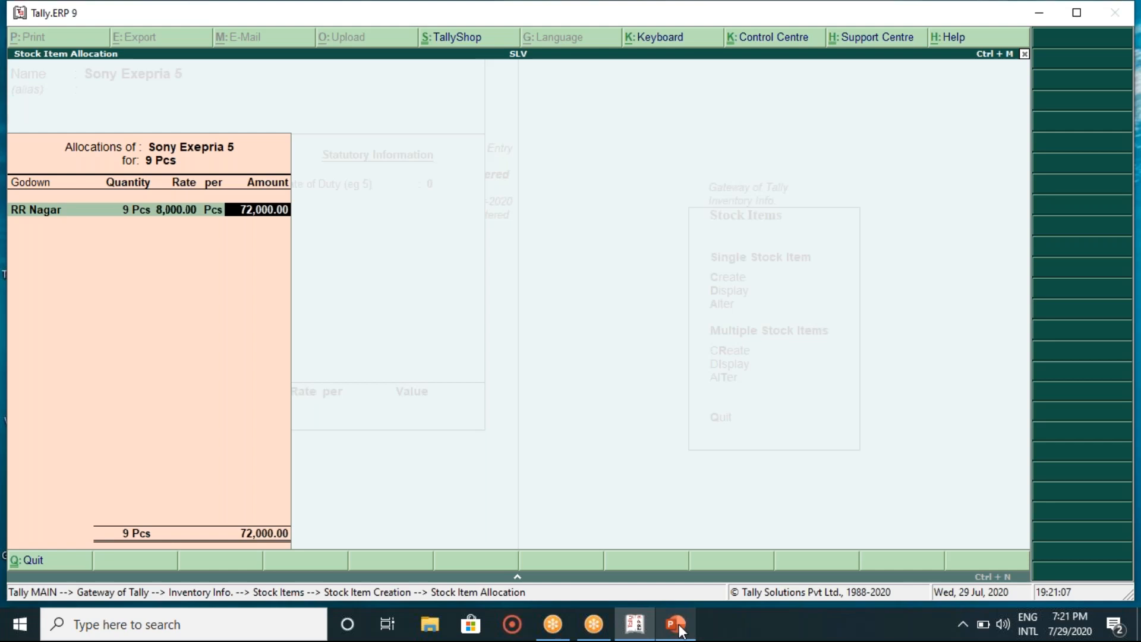
key("Return")
key("Return")
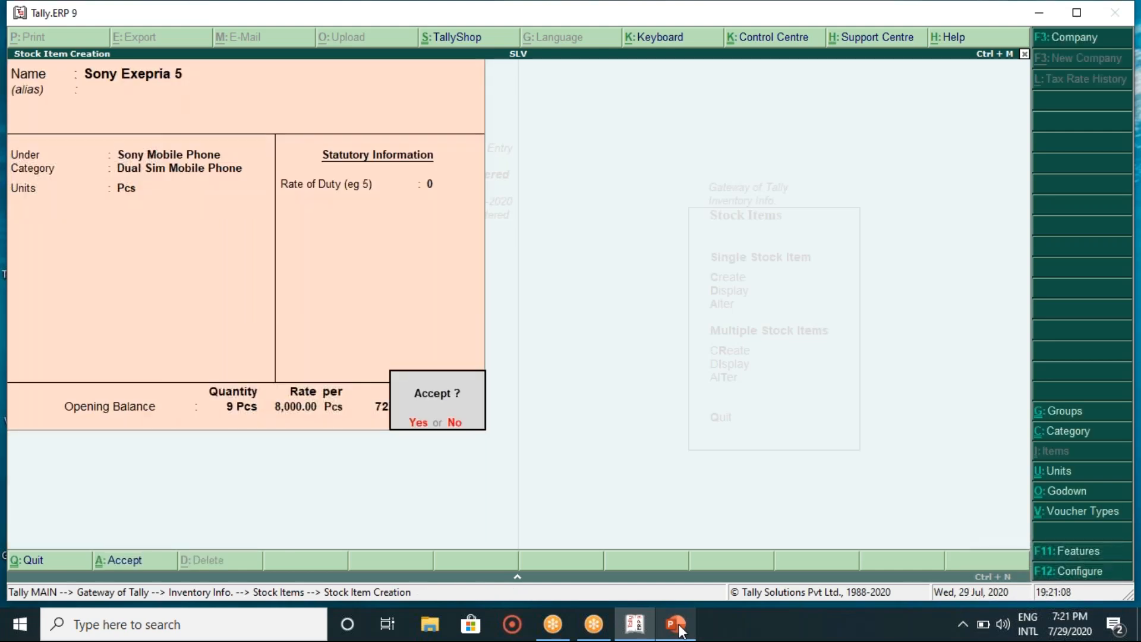
key("Return")
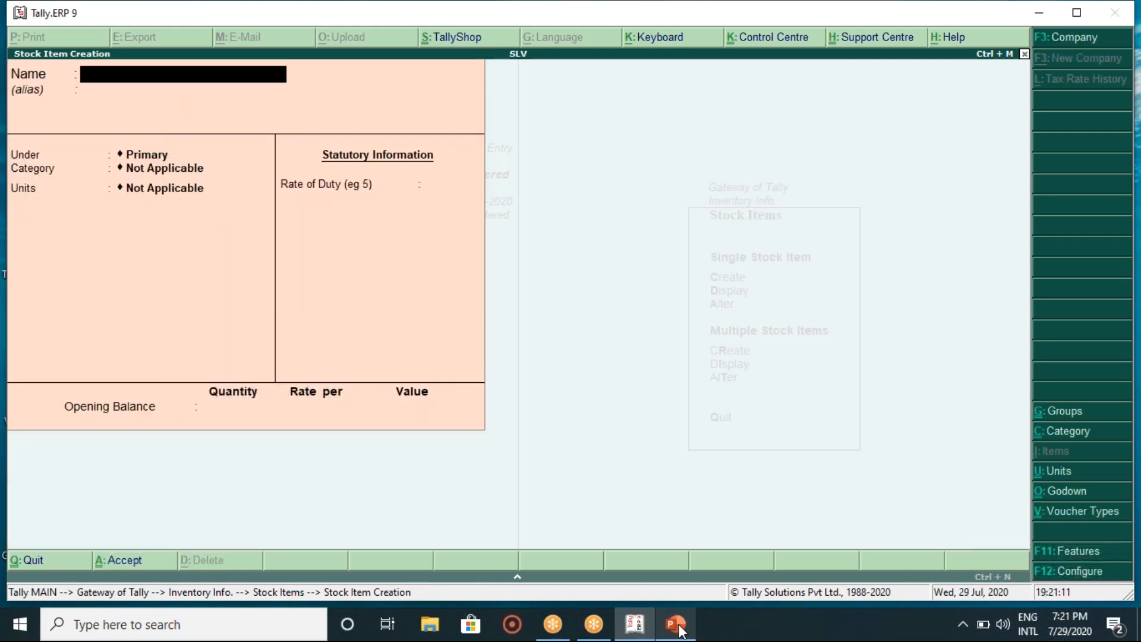
Consult the PowerPoint table for the fourth item, name the new stock item Sony Xperia Ace and leave its alias blank
left_click(678, 625)
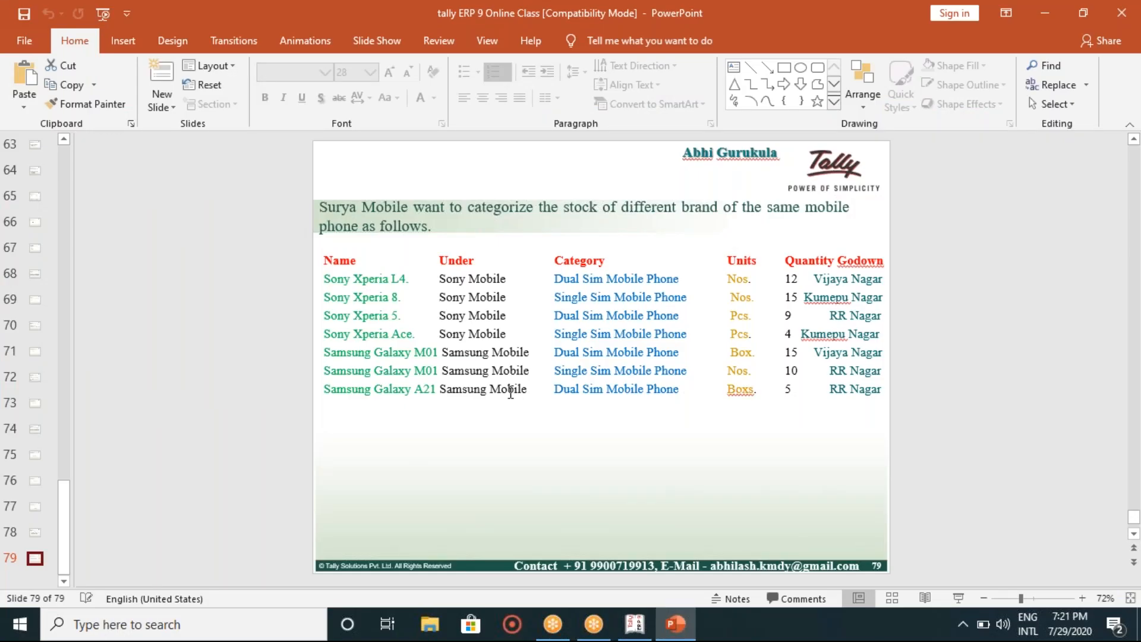
left_click(635, 626)
type("Sony")
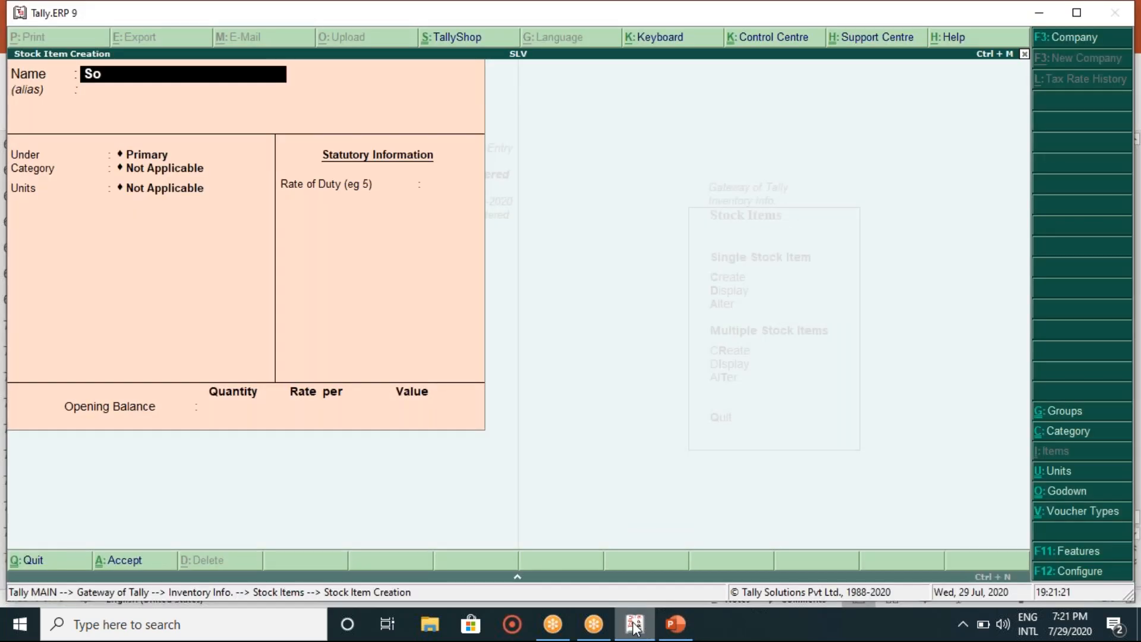
left_click(677, 627)
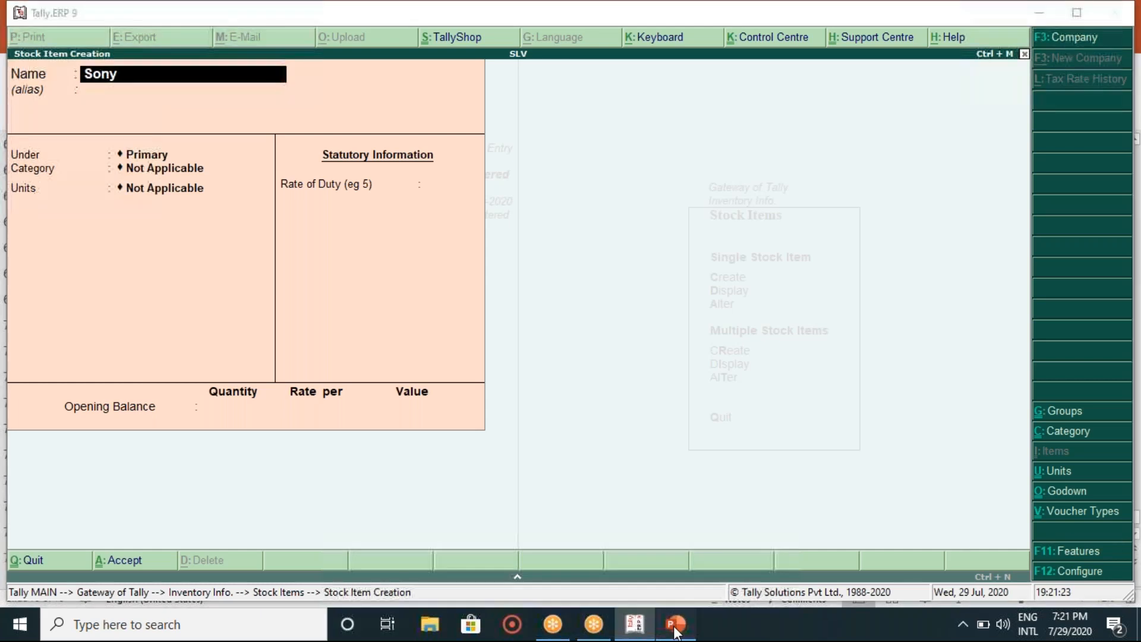
left_click(677, 627)
type("Xp")
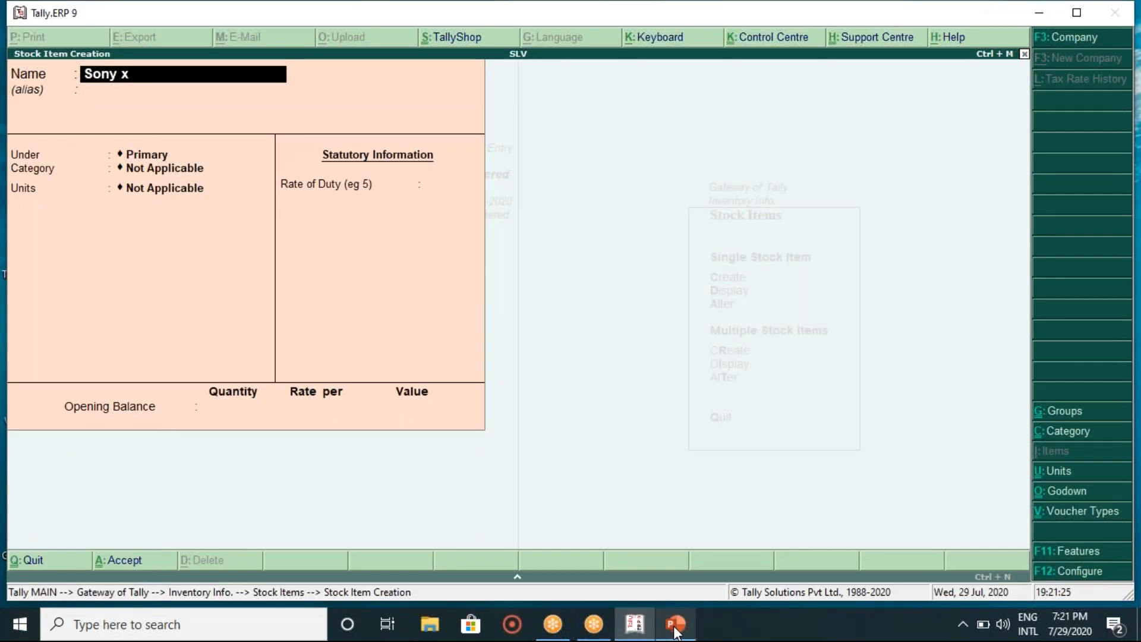
type("e")
left_click(677, 628)
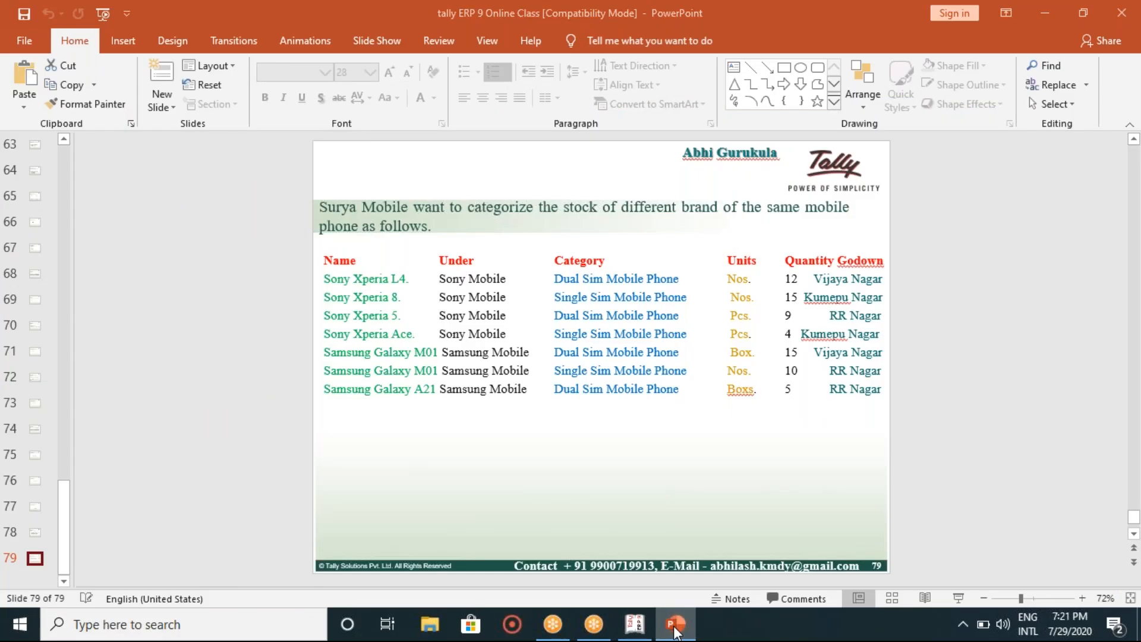
left_click(676, 628)
type("ria")
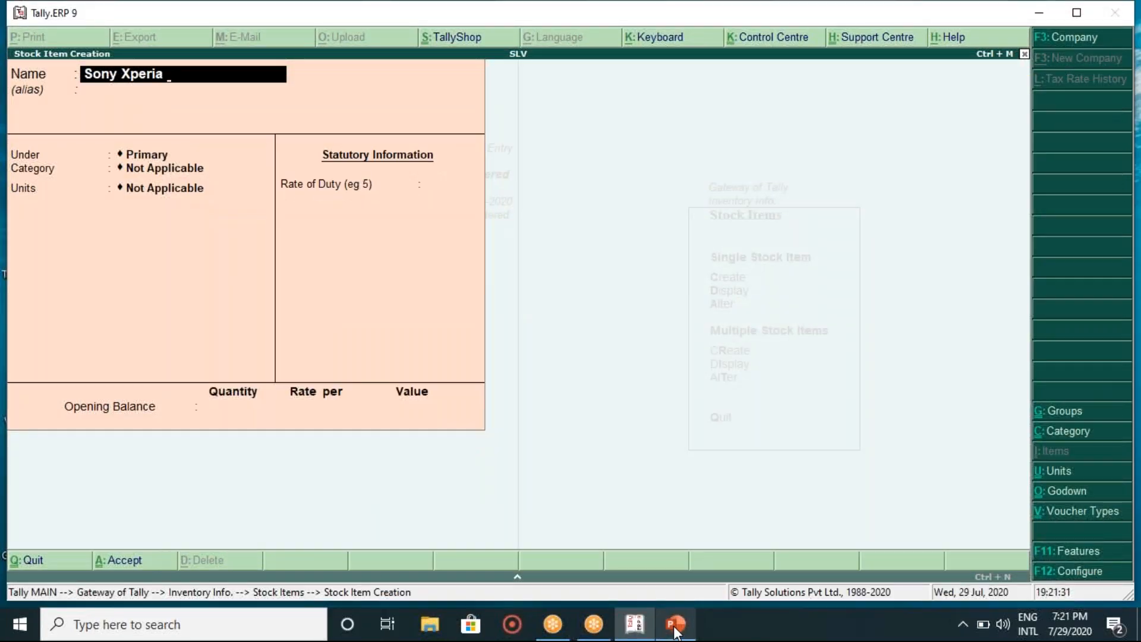
left_click(677, 627)
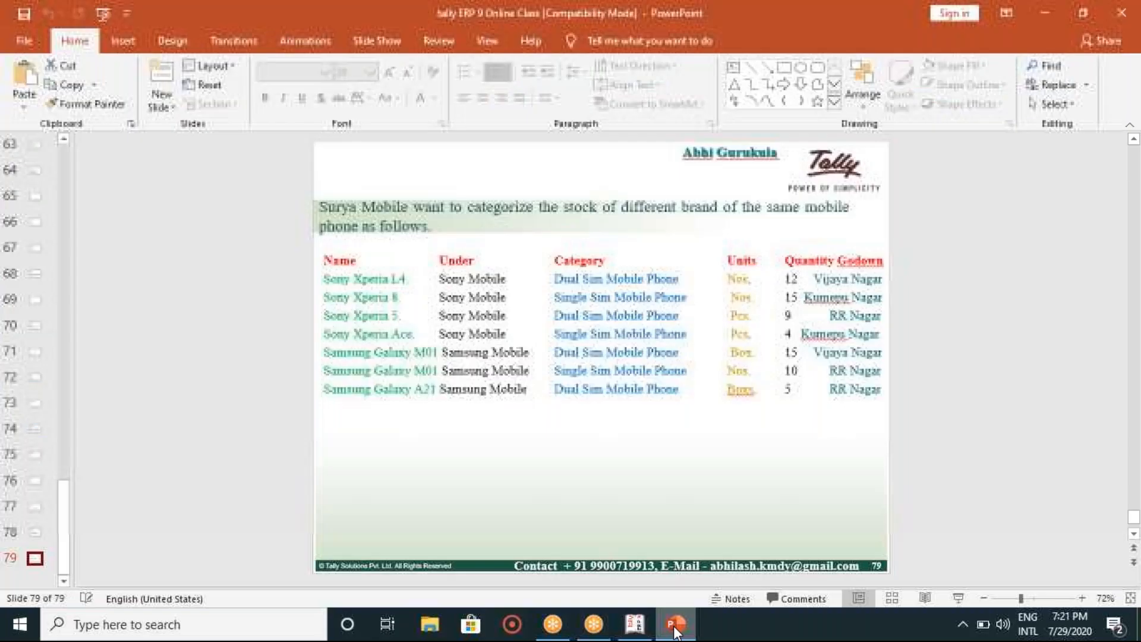
left_click(676, 628)
type("Ace")
key("Return")
Place Sony Xperia Ace under the Sony Mobile Phone group, check its category on the PowerPoint slide and assign Single Sim Mobile Phone
key("Down")
key("Down")
key("Down")
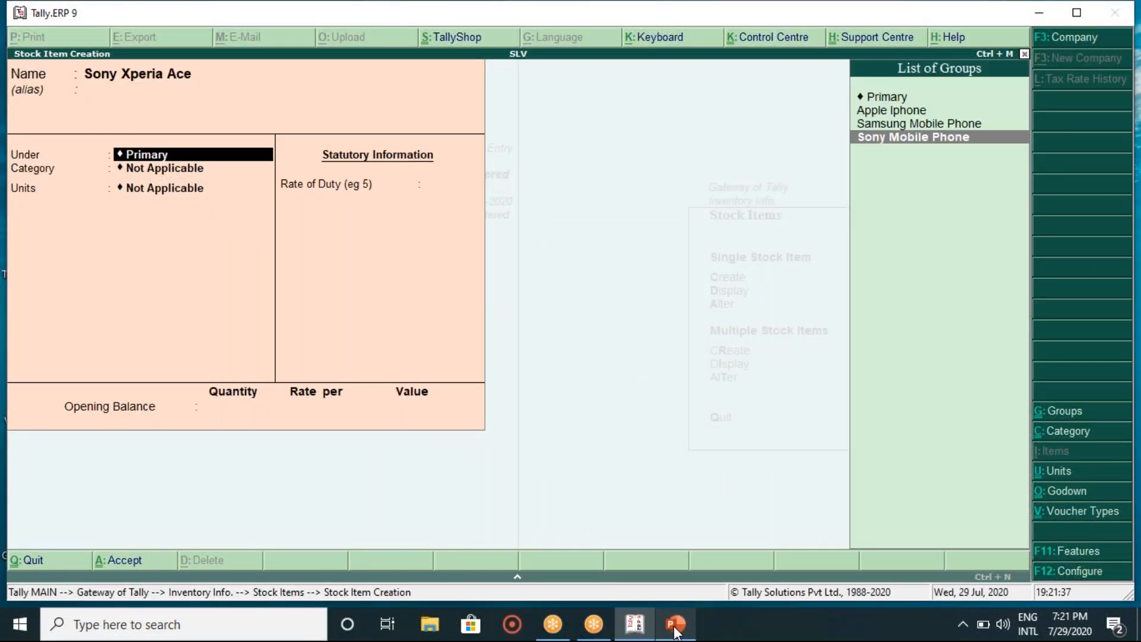
key("Return")
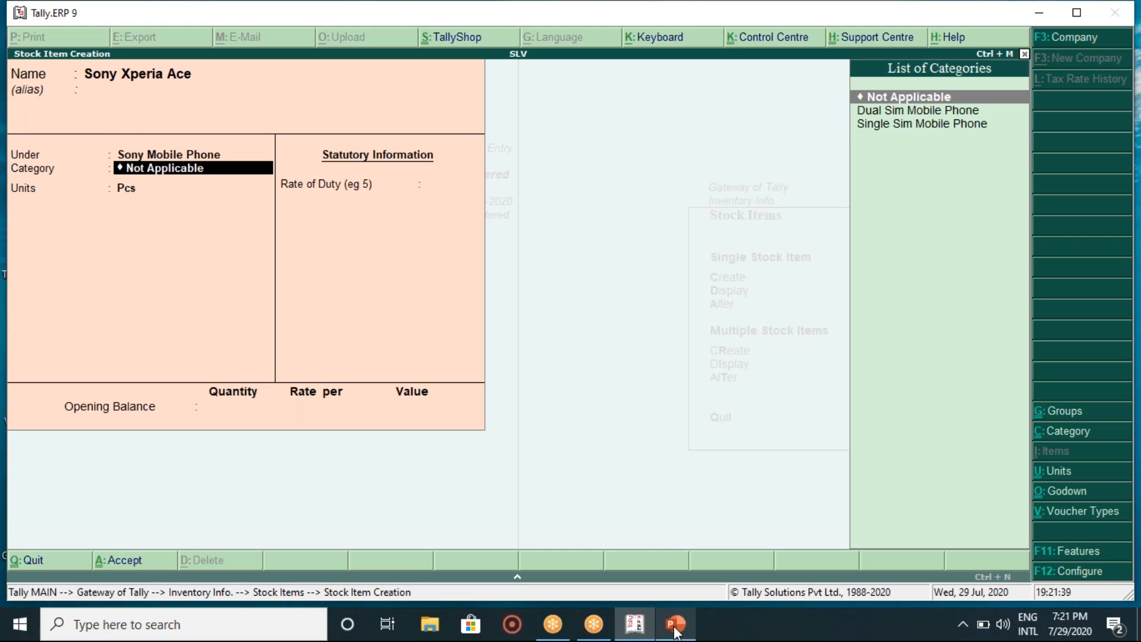
left_click(676, 625)
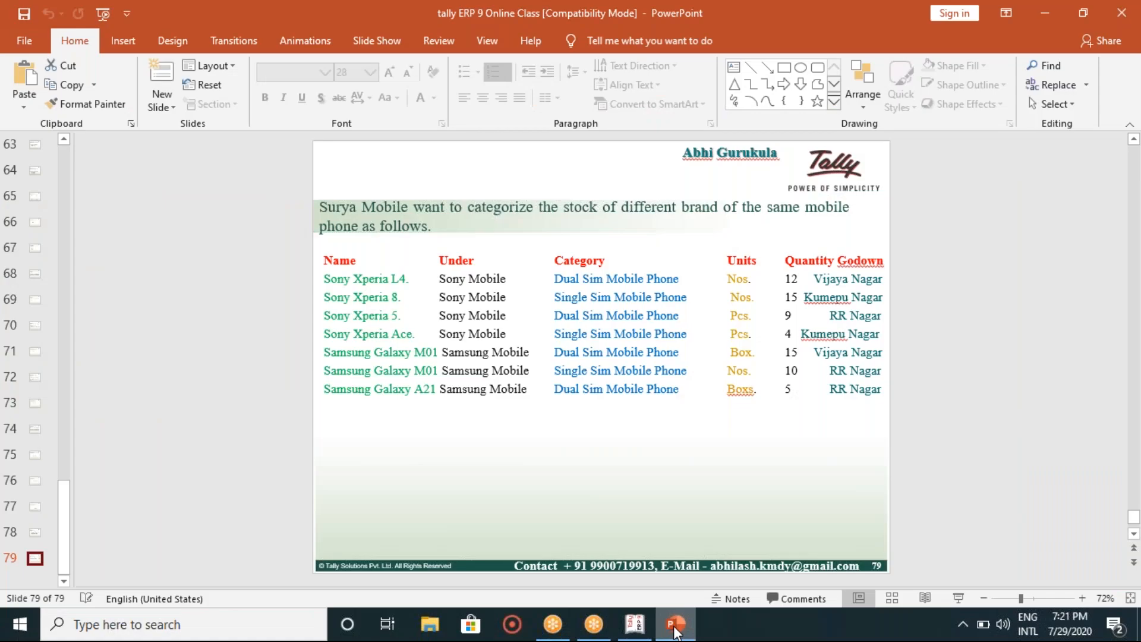
left_click(676, 625)
key("Down")
key("Down")
key("Return")
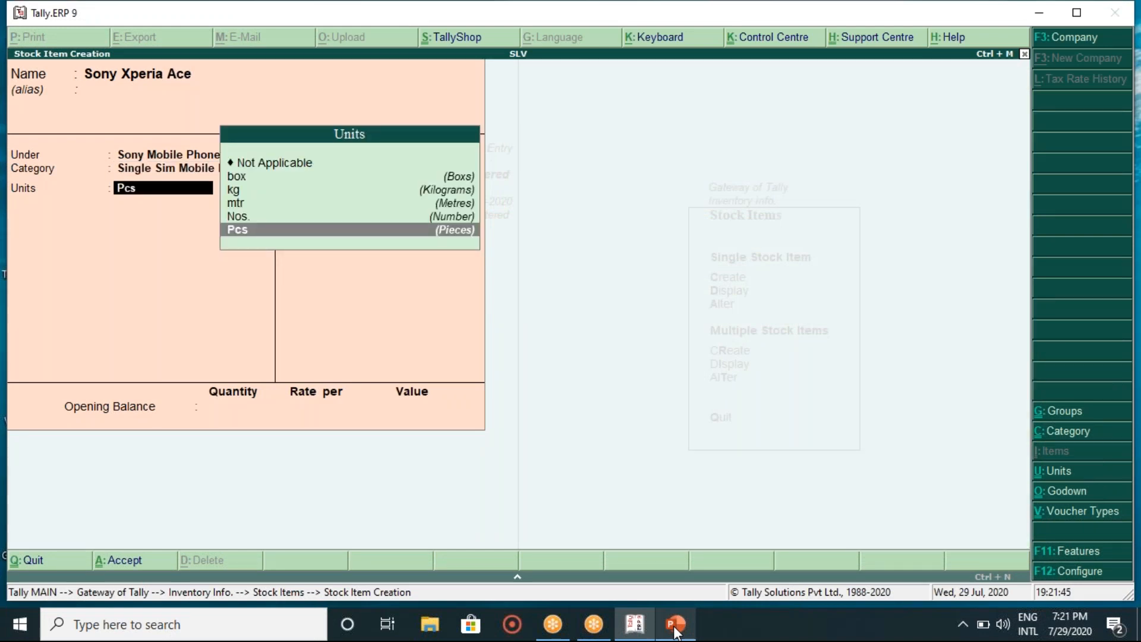
Check the unit on the PowerPoint slide, set Sony Xperia Ace's units to Pcs and leave the rate of duty at 0
left_click(676, 626)
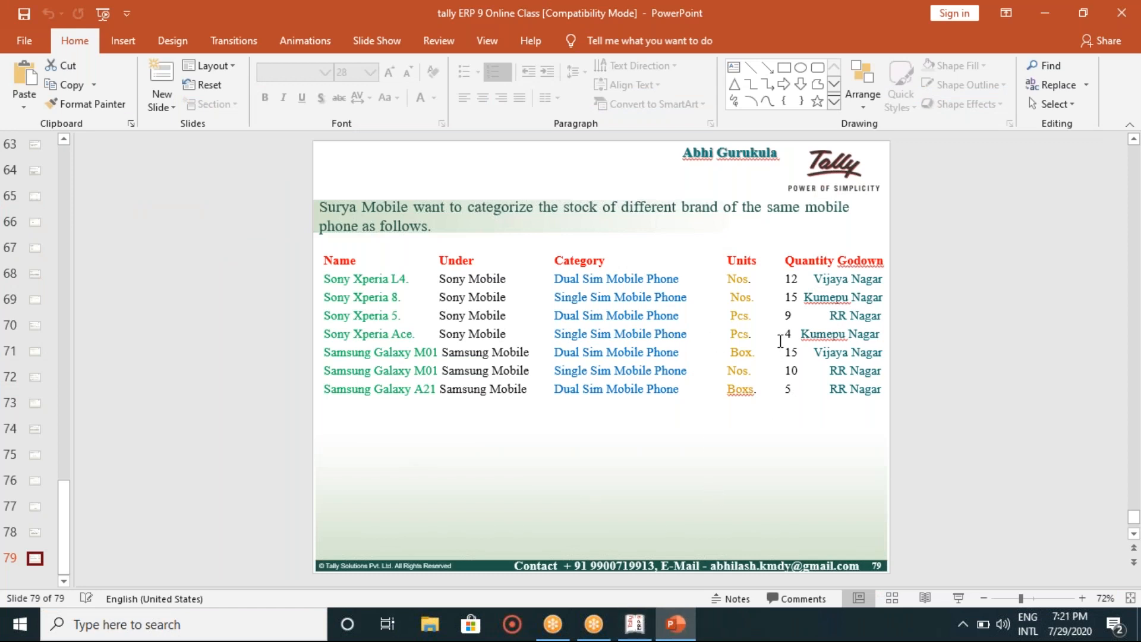
left_click(635, 625)
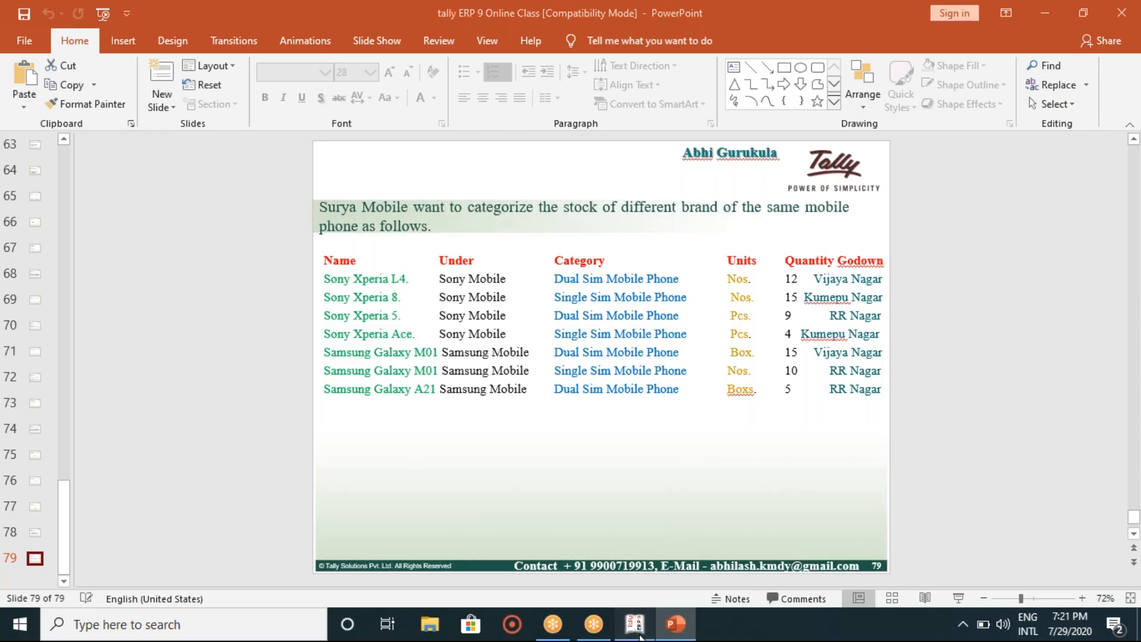
key("Up")
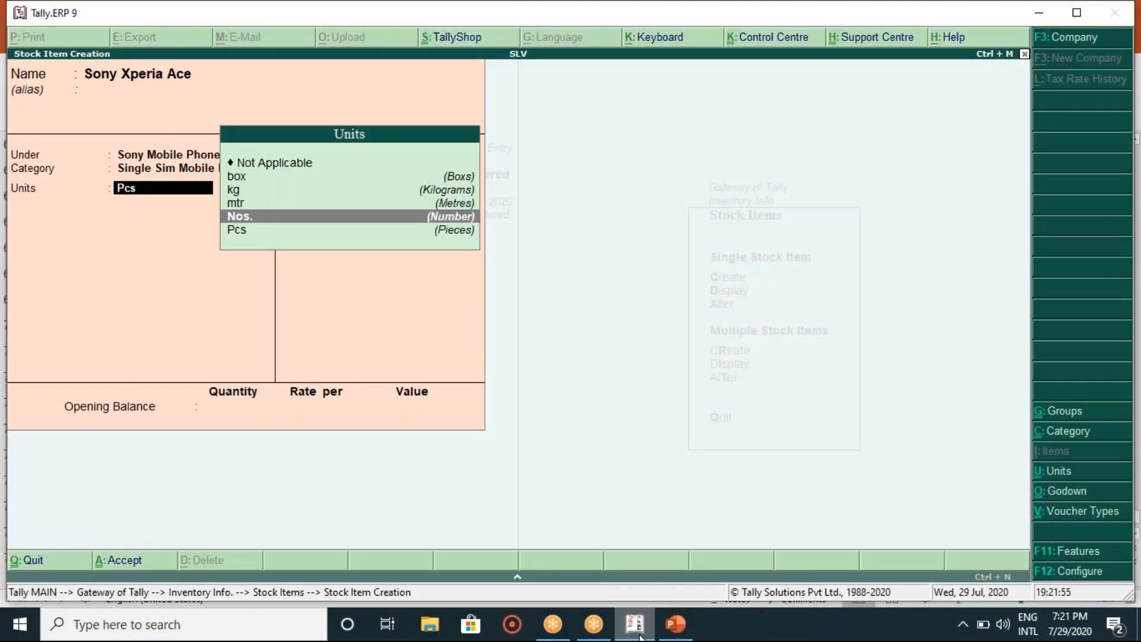
key("Down")
key("Return")
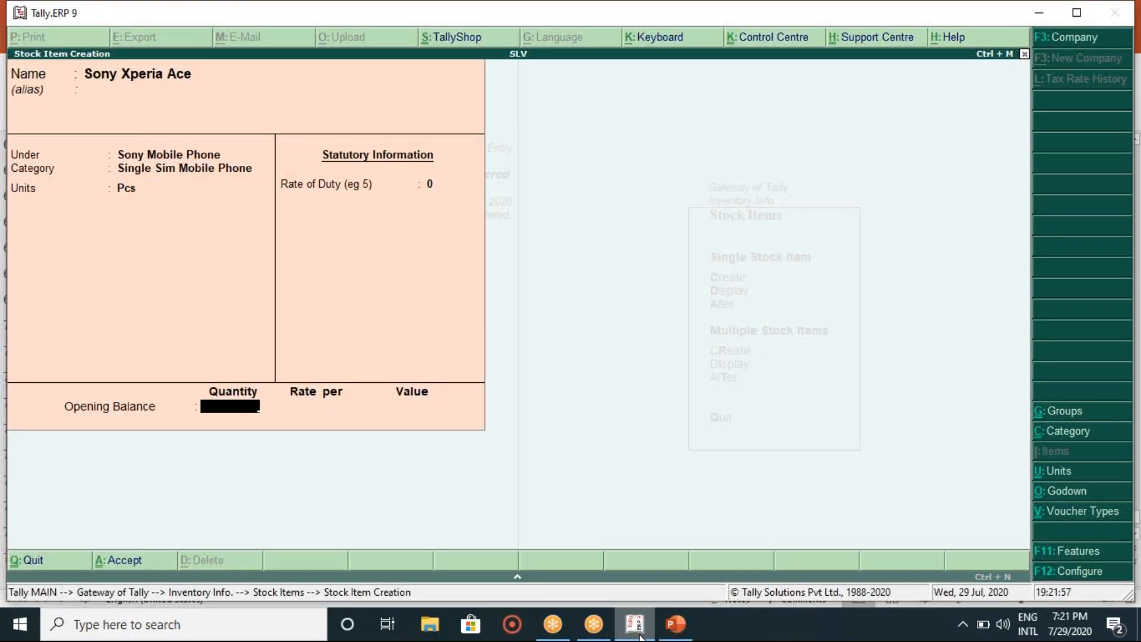
Enter an opening quantity of 4 Pcs for Sony Xperia Ace, check its godown on the PowerPoint slide and allocate it to Kuvempu Nagar
type("4")
key("Return")
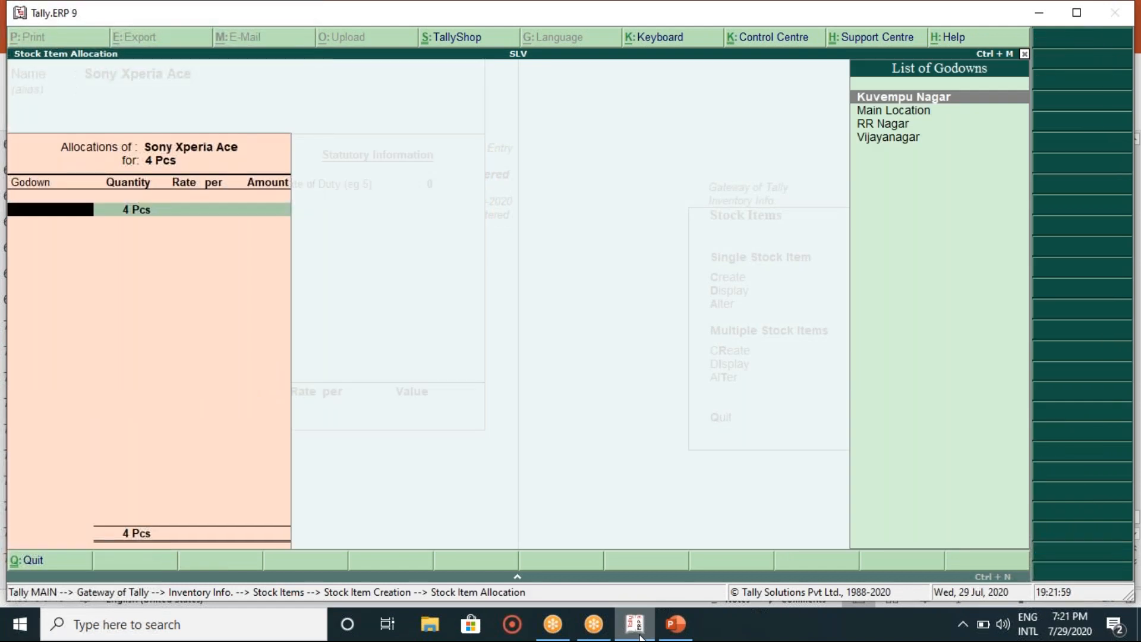
left_click(676, 632)
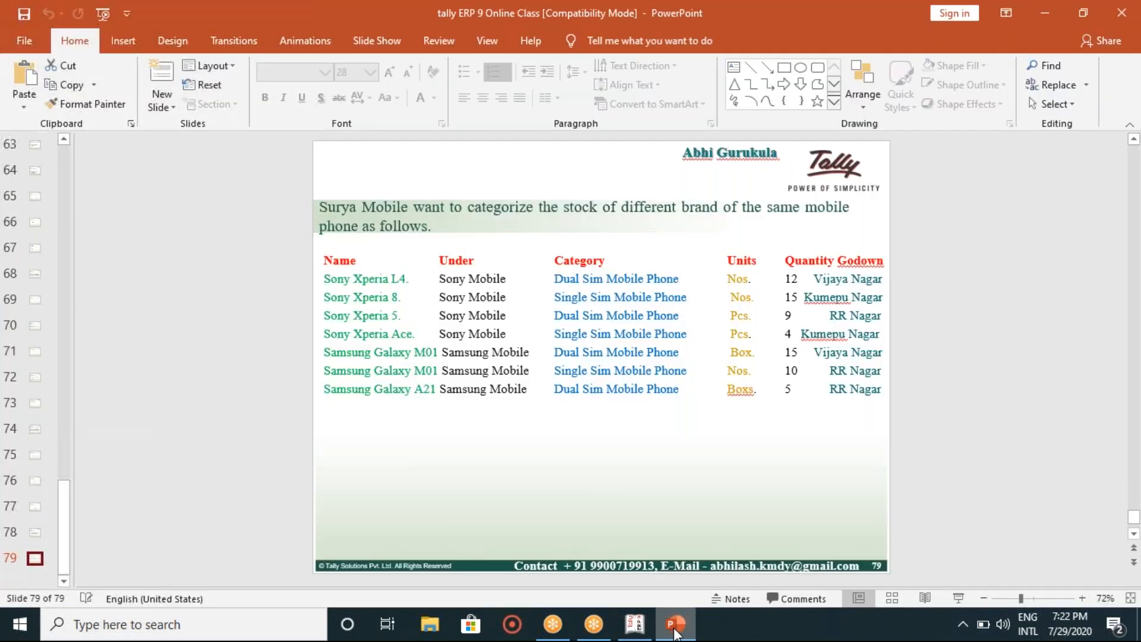
left_click(676, 633)
key("Down")
key("Down")
key("Down")
key("Up")
key("Up")
key("Up")
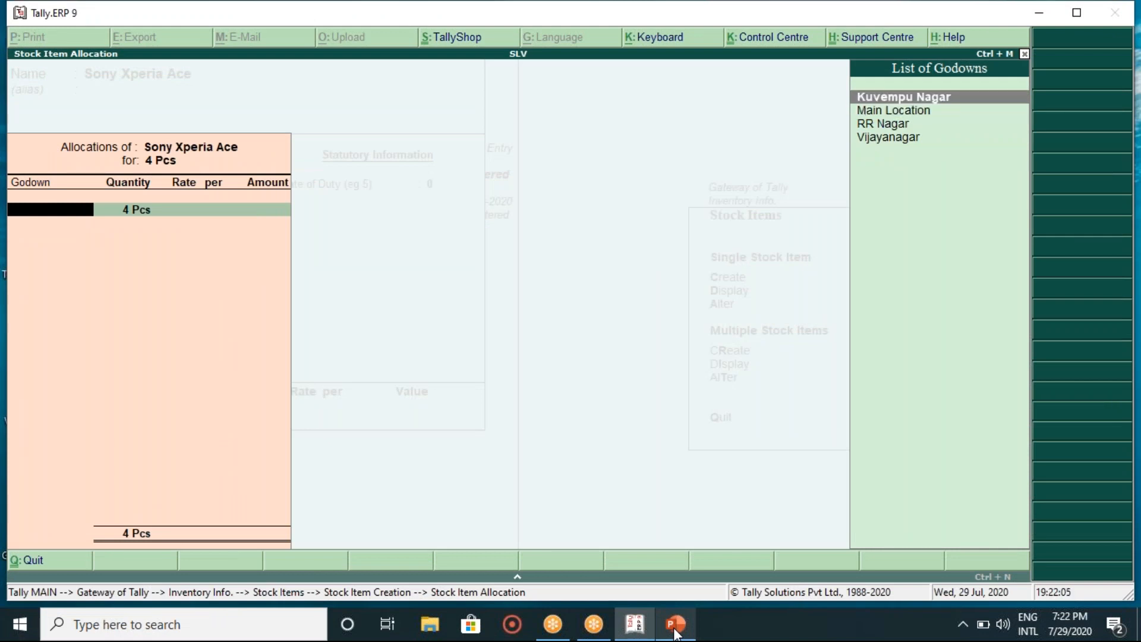
key("Return")
key("Return")
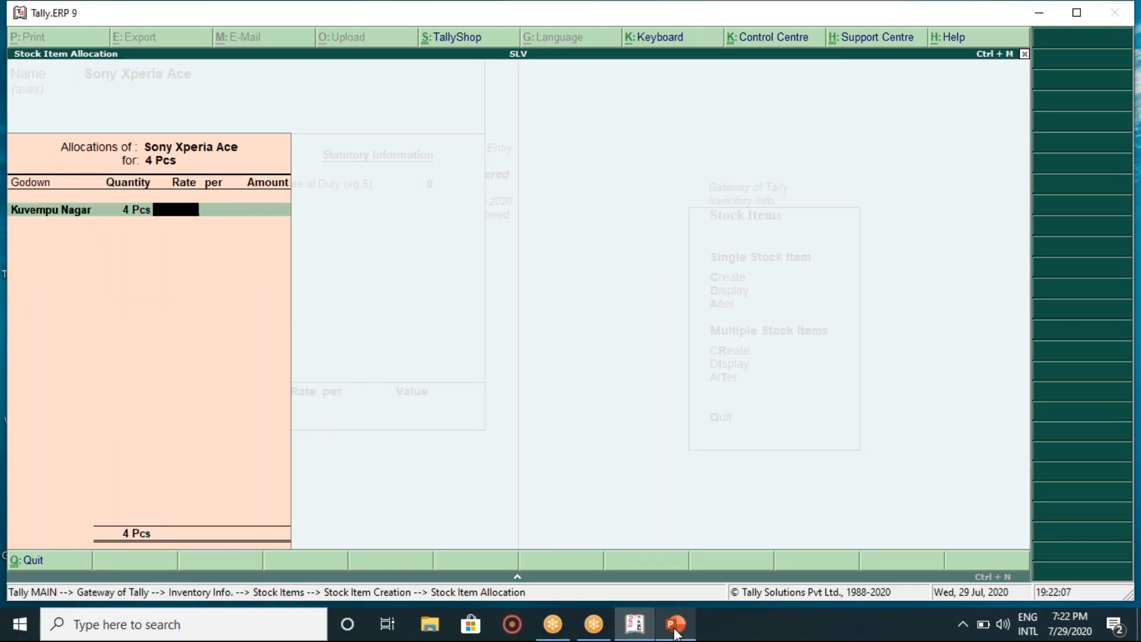
Set the rate for the Kuvempu Nagar allocation to 11,500 per Pcs and save the Sony Xperia Ace stock item
type("11,500")
key("Return")
key("Return")
key("Return")
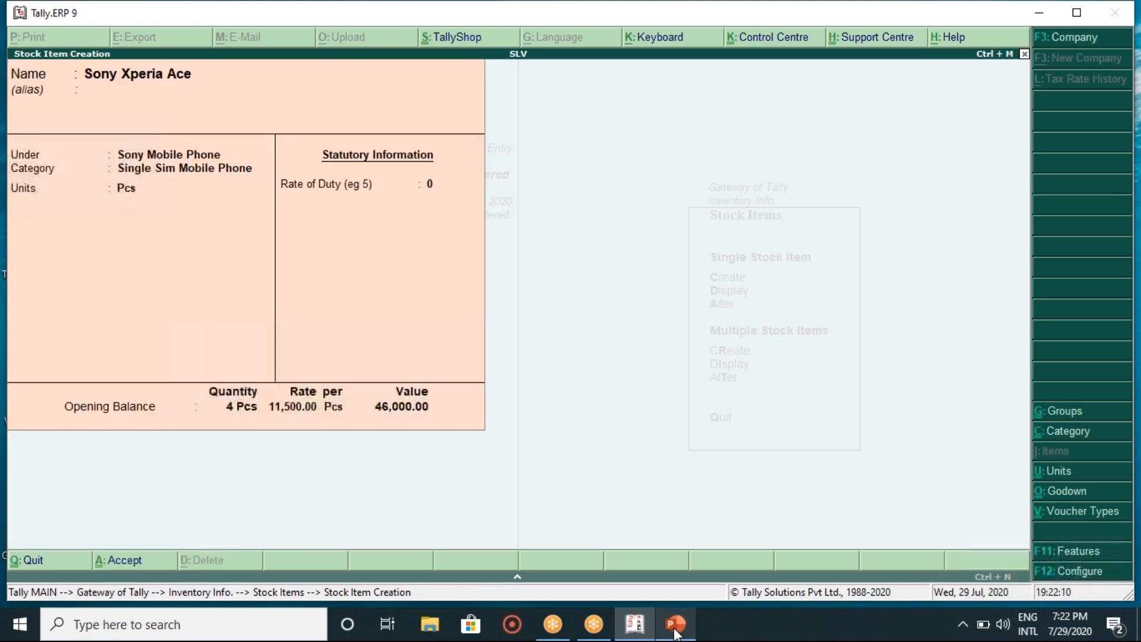
key("Return")
key("Return")
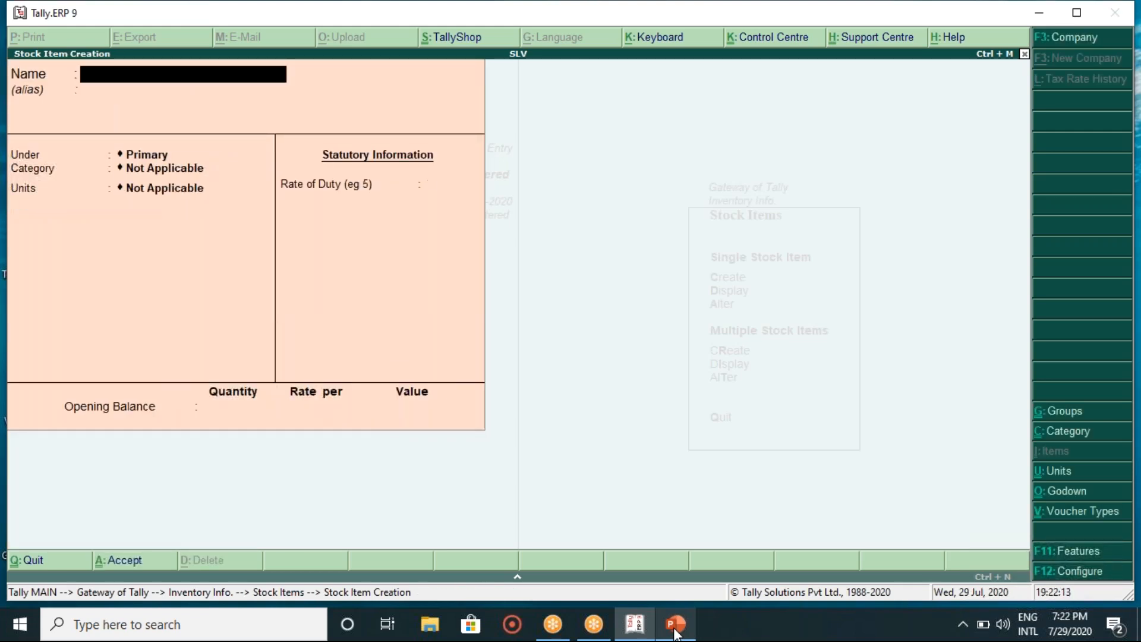
Check the next item name on the PowerPoint slide and name the new stock item Samsung Galaxy M01 in Tally
left_click(676, 625)
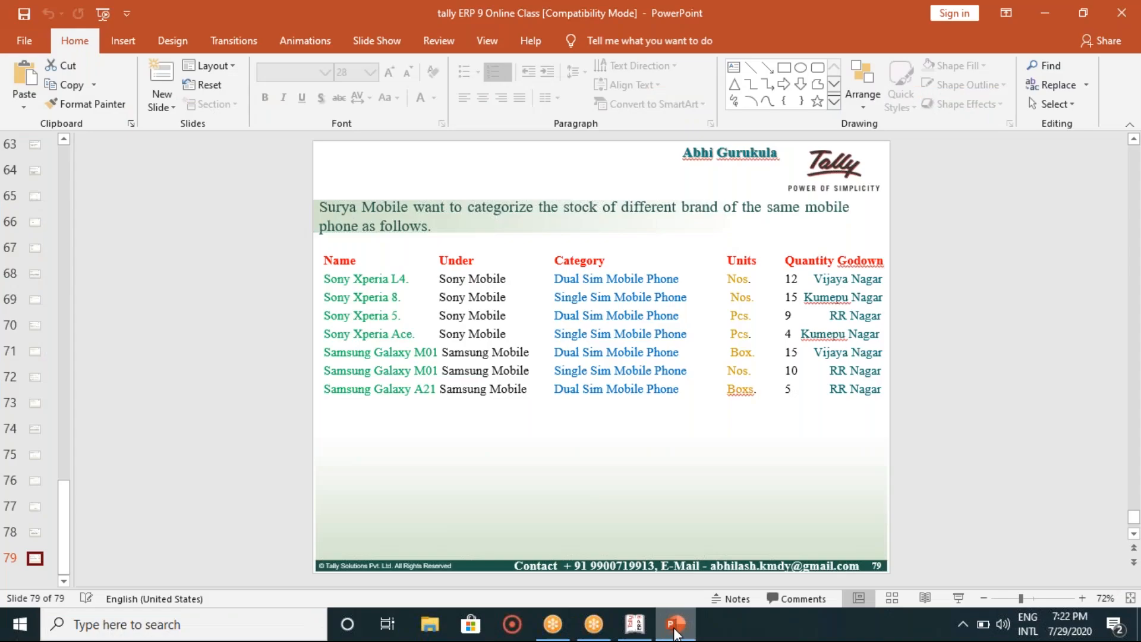
left_click(335, 359)
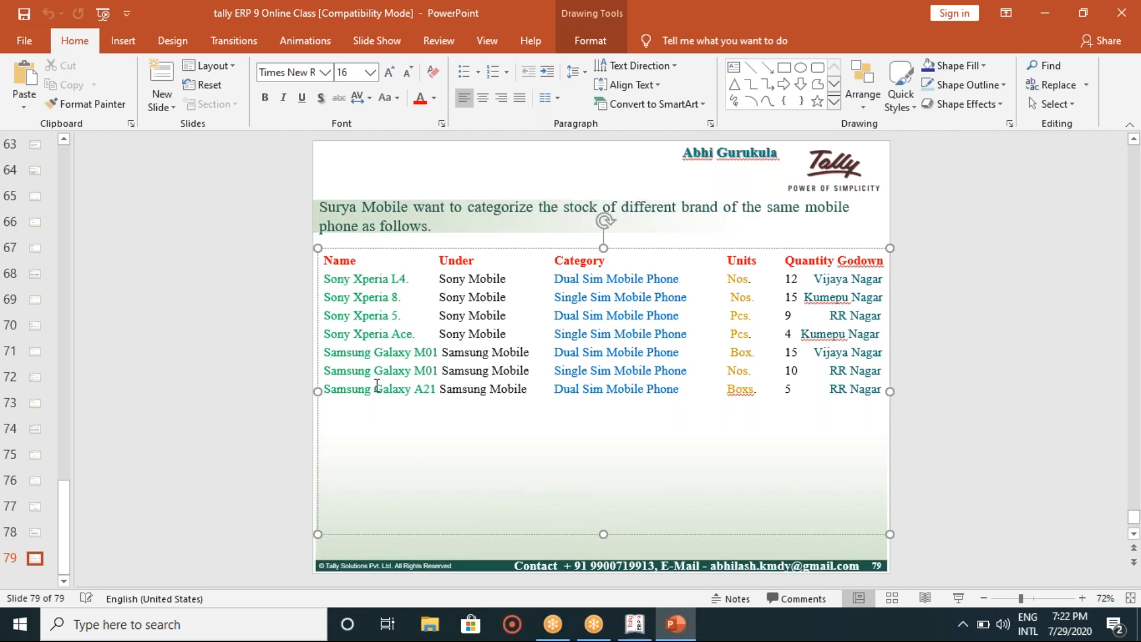
left_click(634, 626)
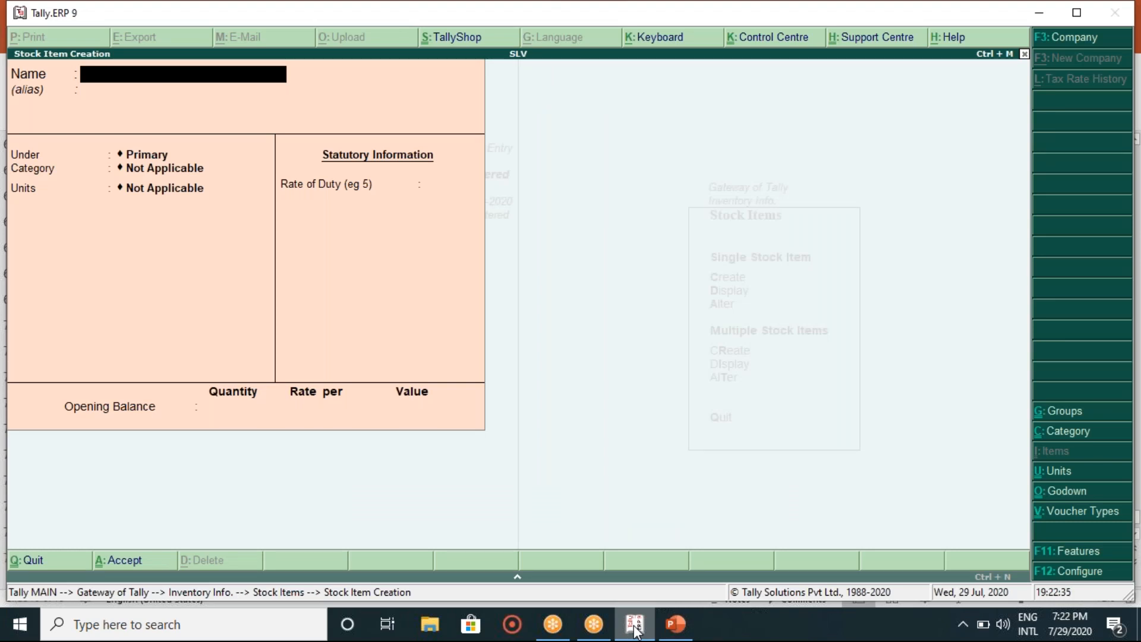
type("Samsung")
left_click(635, 628)
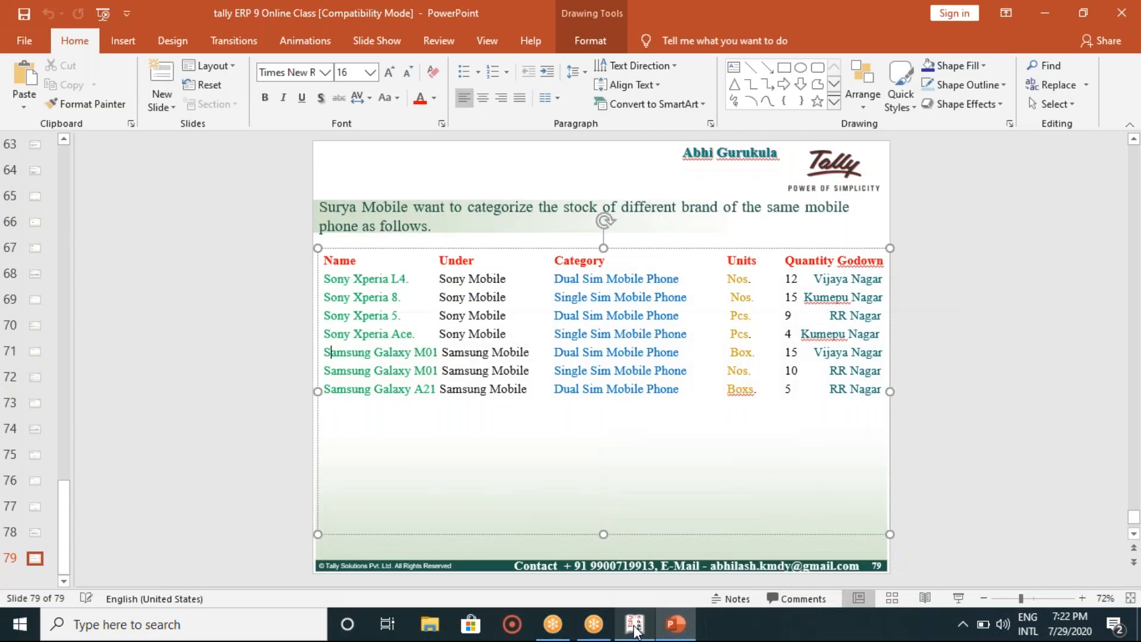
left_click(635, 627)
type("Ga")
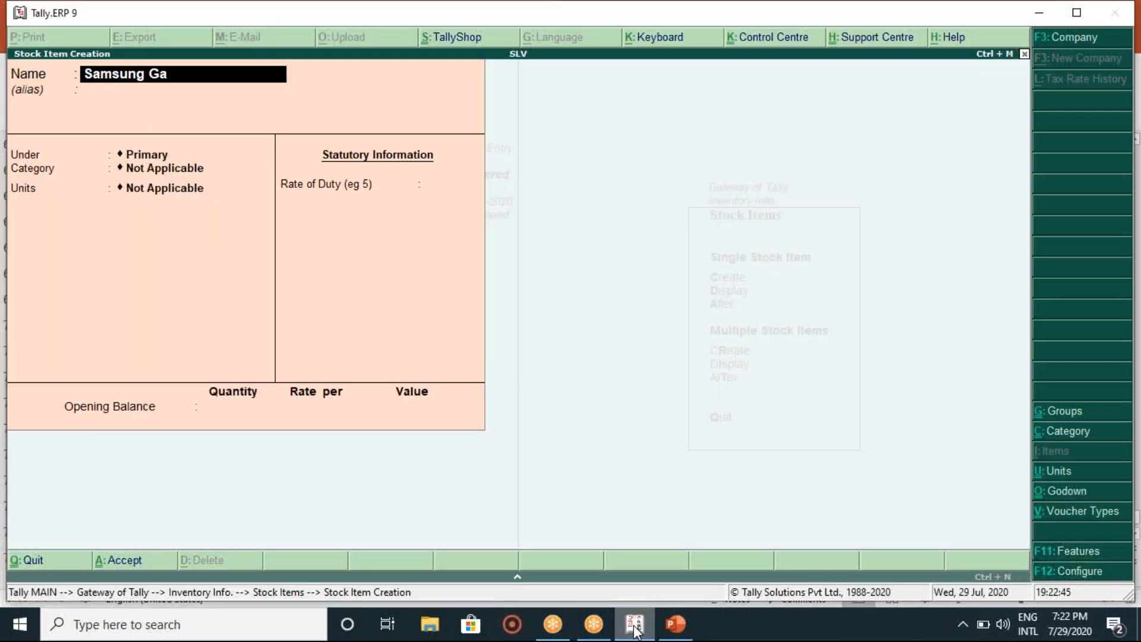
type("laxy")
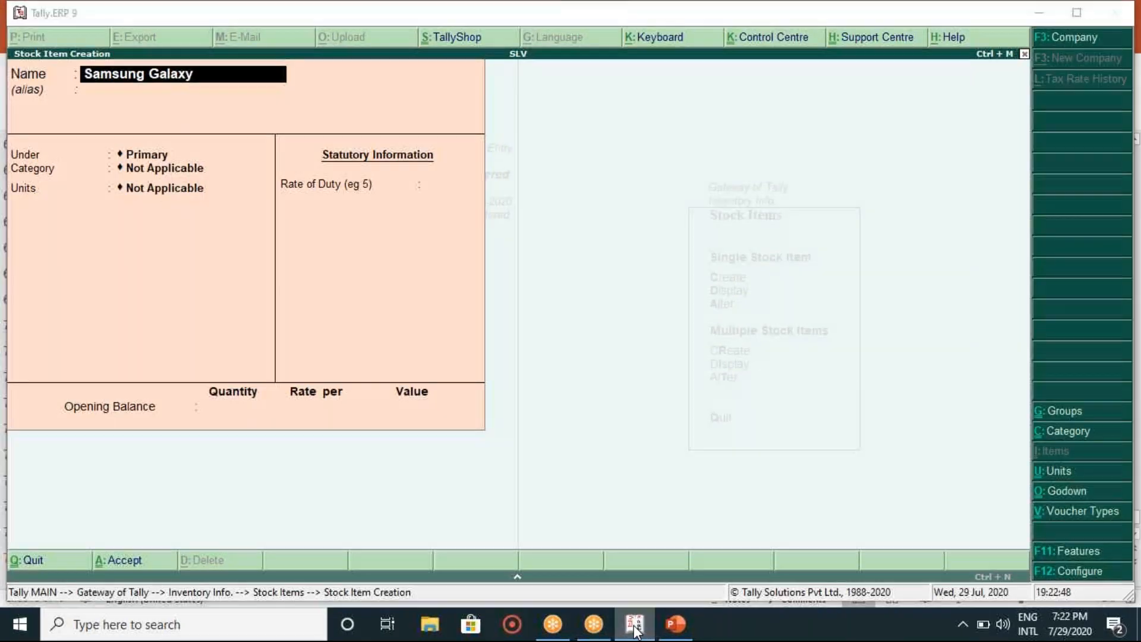
left_click(635, 627)
type("m")
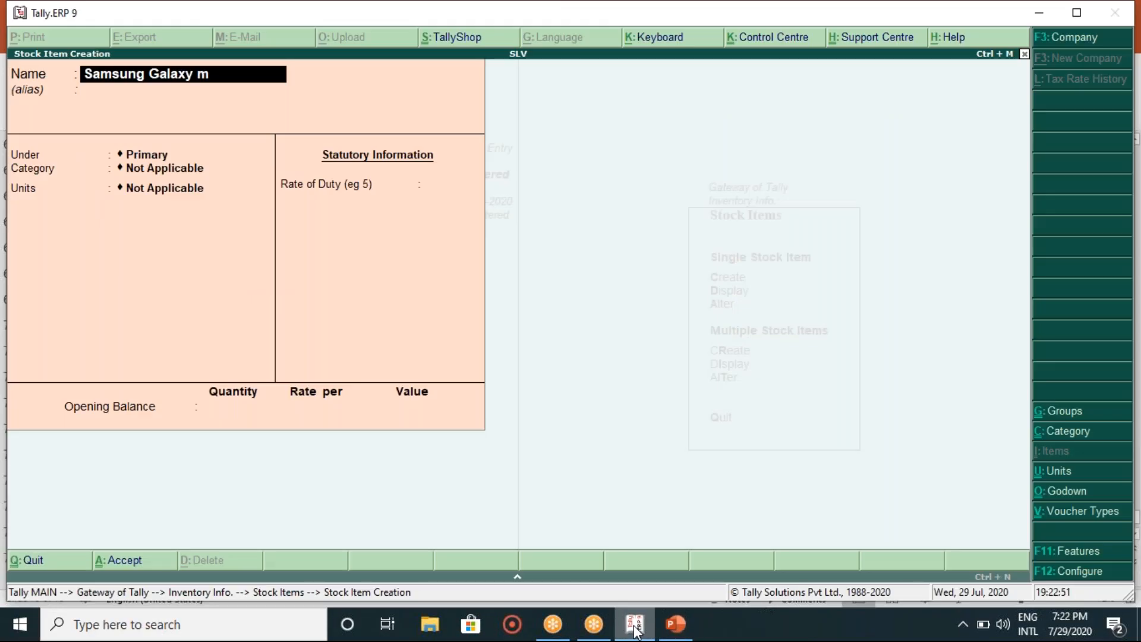
type("01")
key("Return")
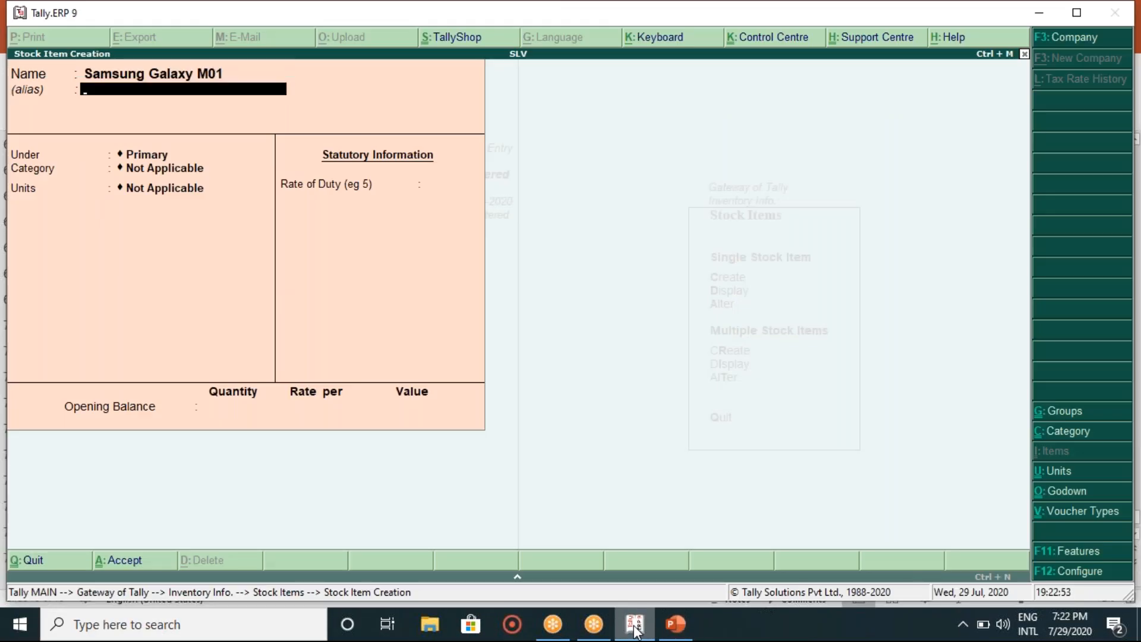
Place Samsung Galaxy M01 under the Samsung Mobile Phone group, check its category on the PowerPoint slide and assign Dual Sim Mobile Phone
key("Down")
key("Down")
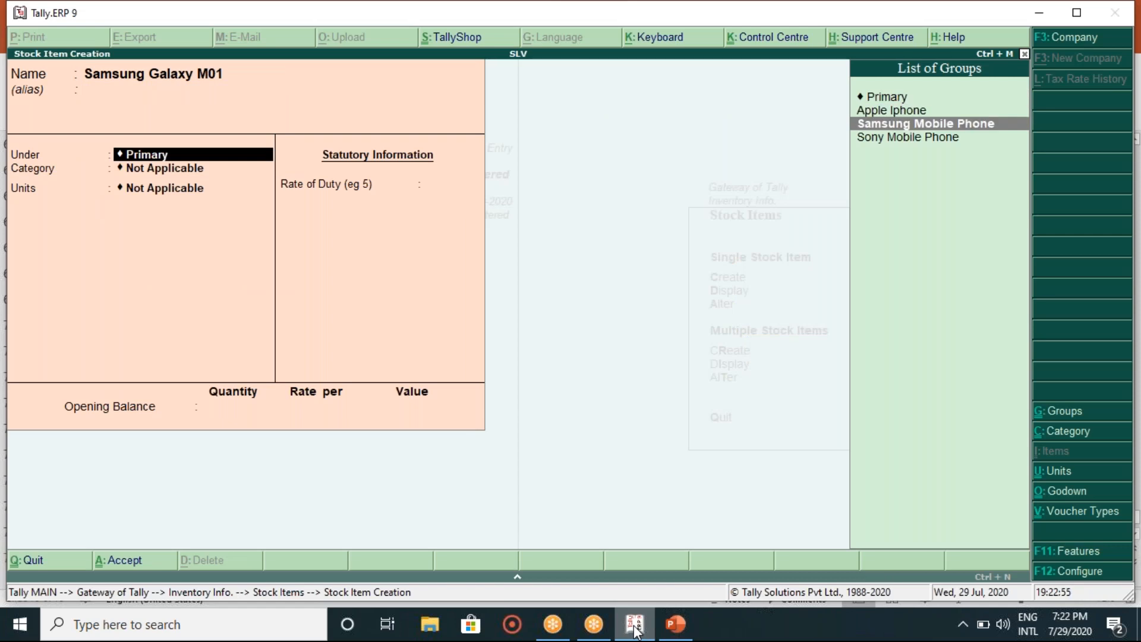
key("Return")
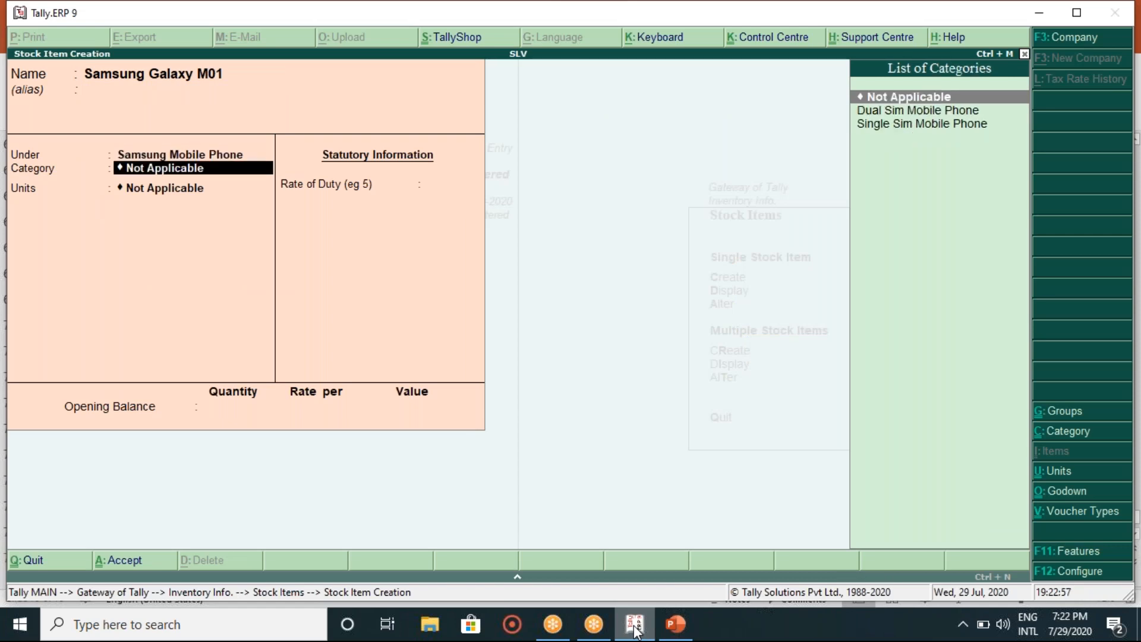
left_click(635, 624)
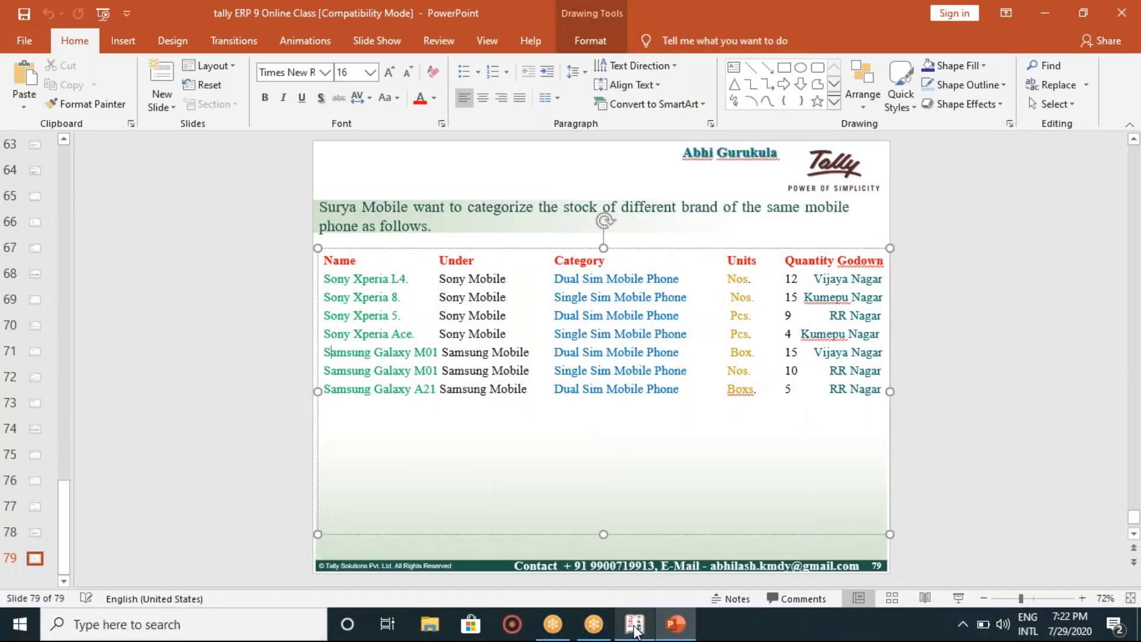
left_click(635, 624)
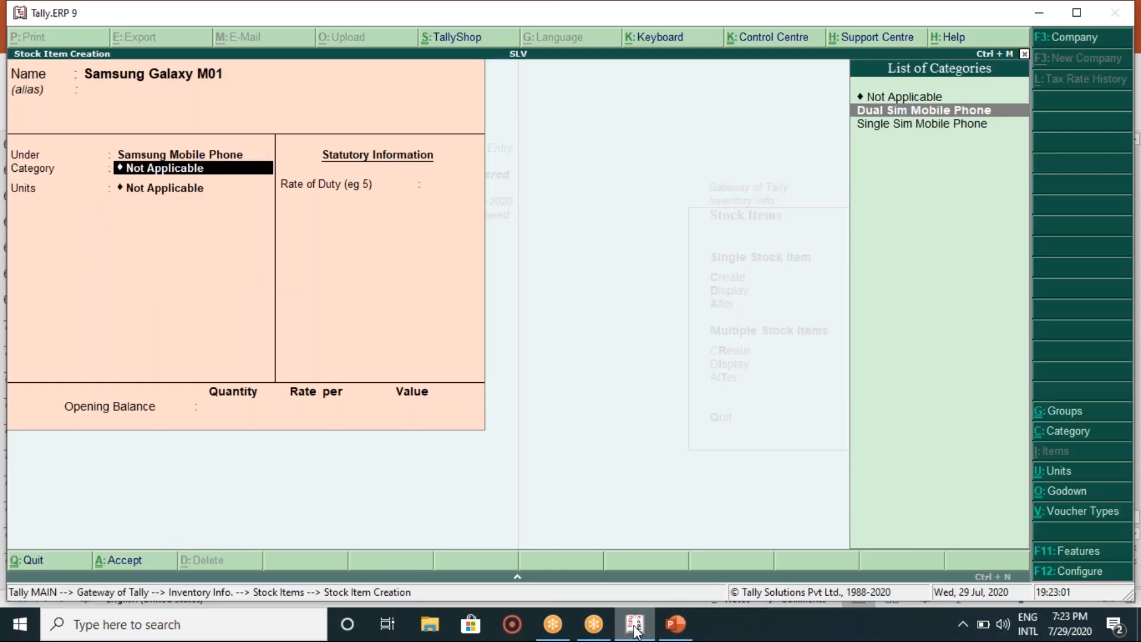
key("Return")
Check the unit on the PowerPoint slide, set Samsung Galaxy M01's units to box and leave the rate of duty at 0
left_click(635, 624)
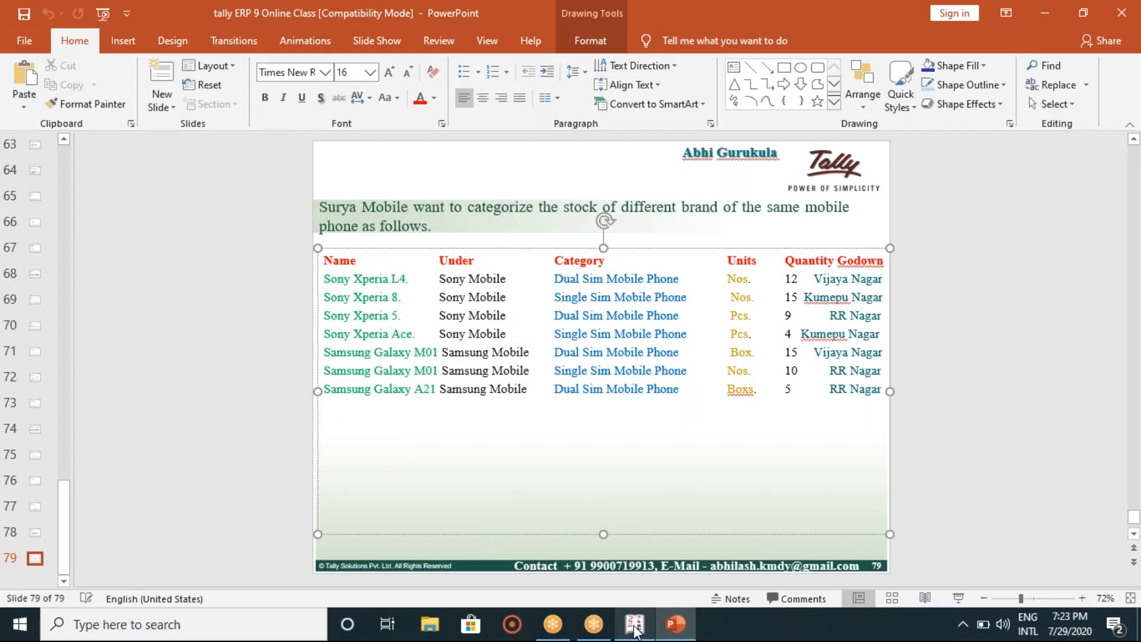
left_click(635, 624)
key("Up")
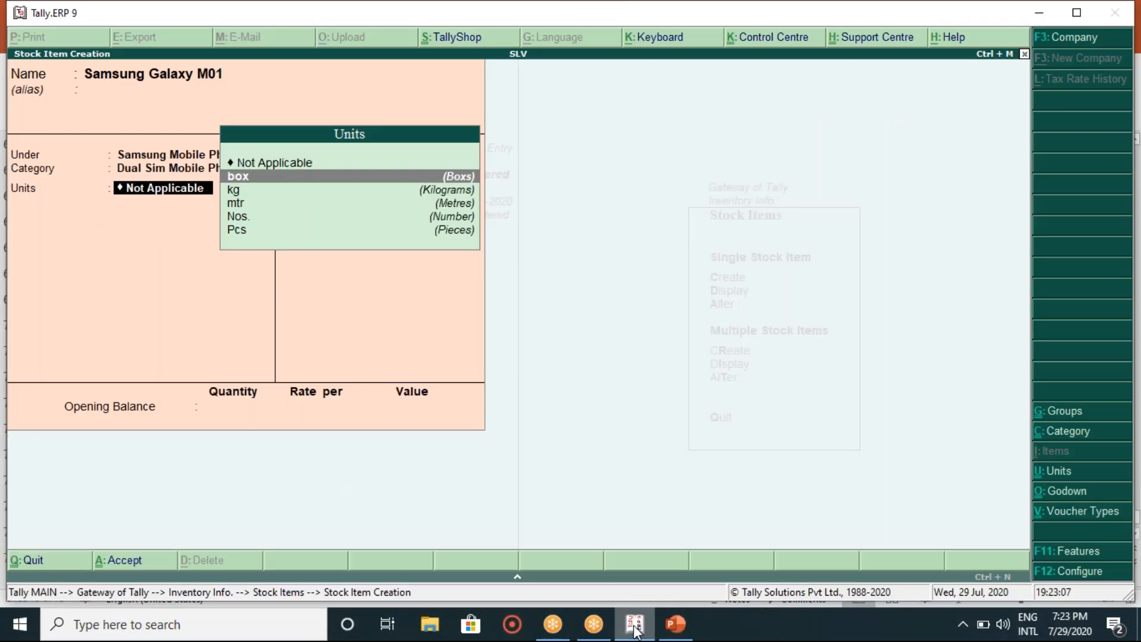
key("Return")
key("Return")
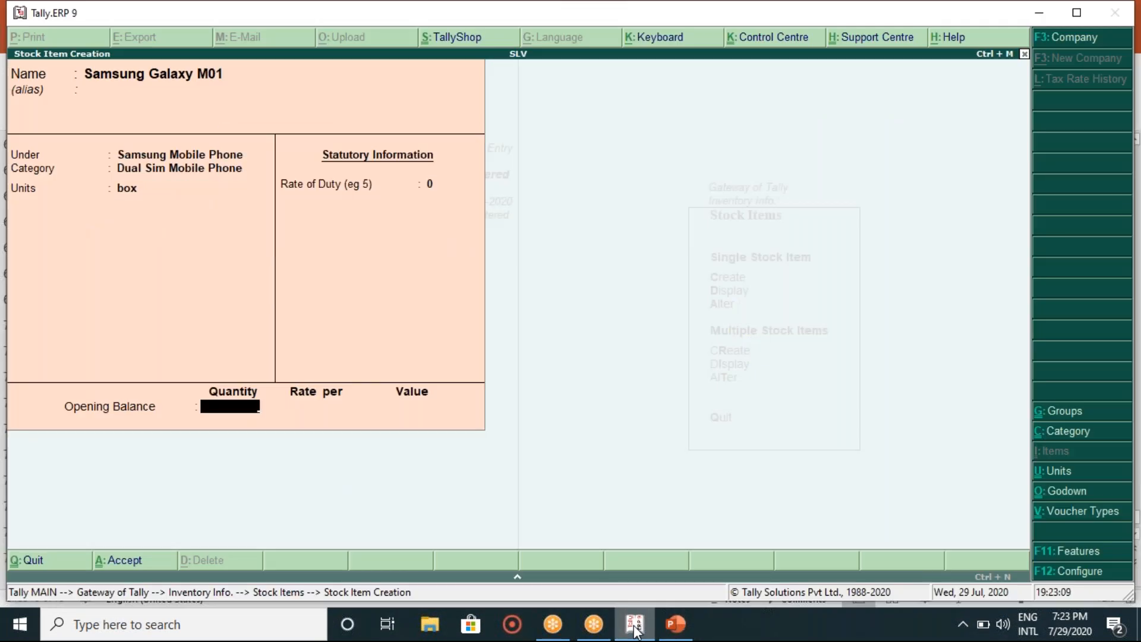
Check the quantity and godown on the PowerPoint slide, enter an opening quantity of 15 box for Samsung Galaxy M01 and allocate it to Vijayanagar
left_click(636, 629)
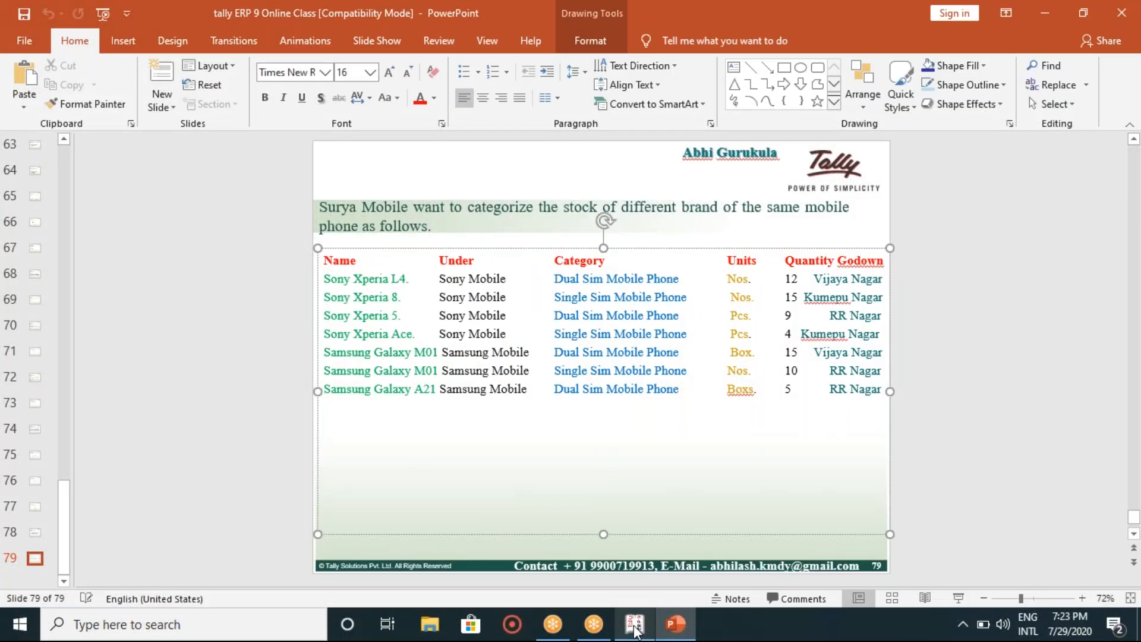
left_click(635, 629)
type("15")
key("Return")
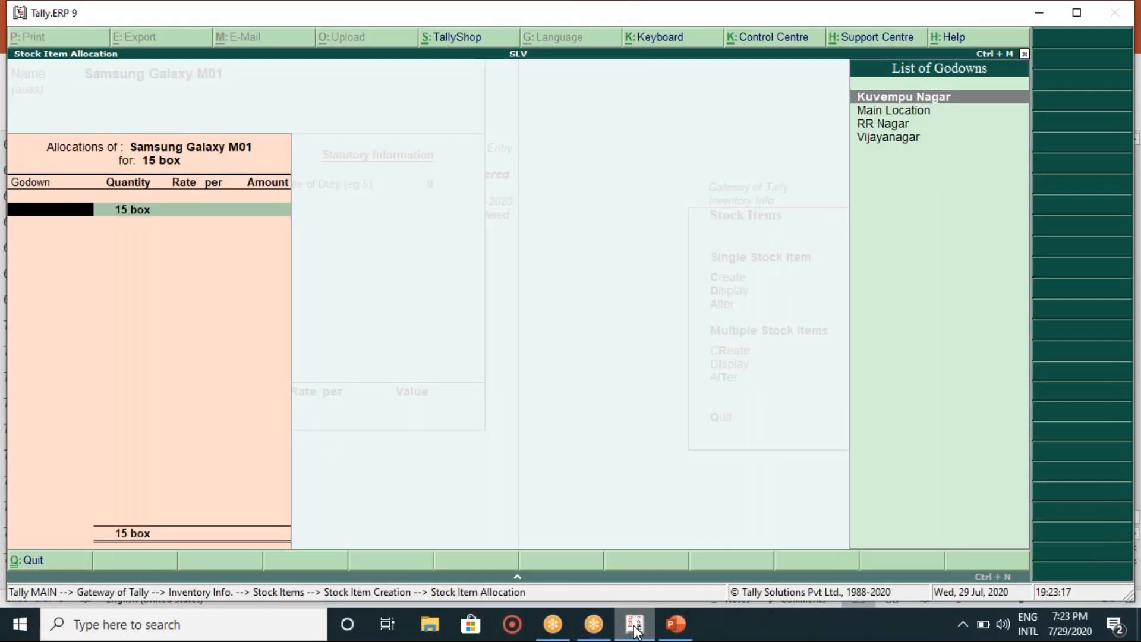
key("Down")
key("Down")
key("Down")
key("Return")
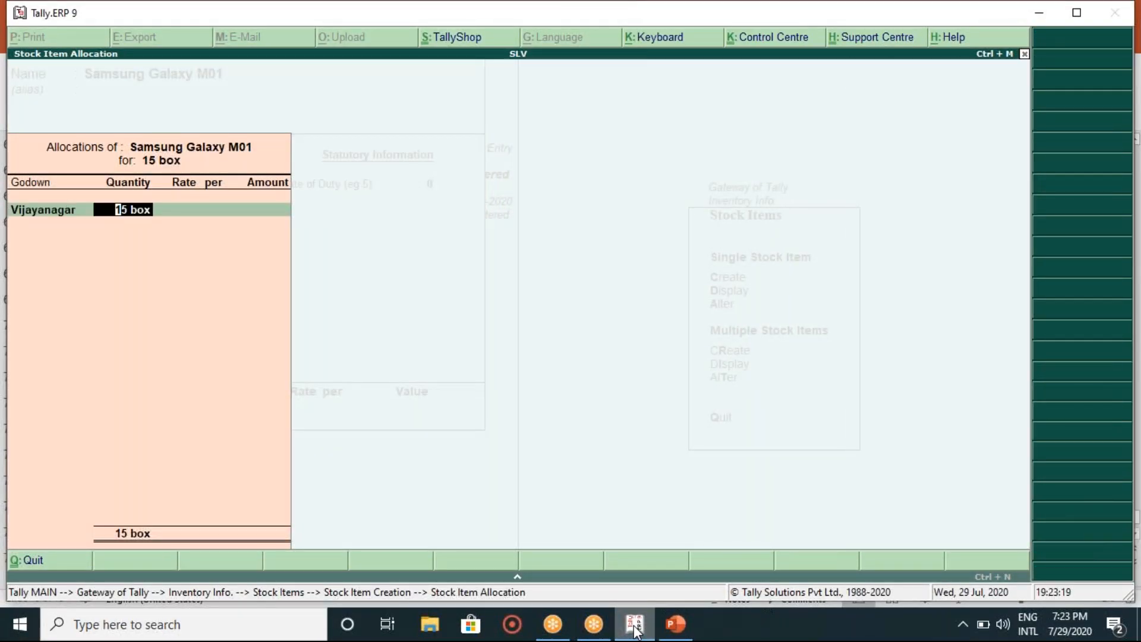
Set the rate for the Vijayanagar allocation to 14,500 per box and save the Samsung Galaxy M01 stock item
key("Return")
type("14,500")
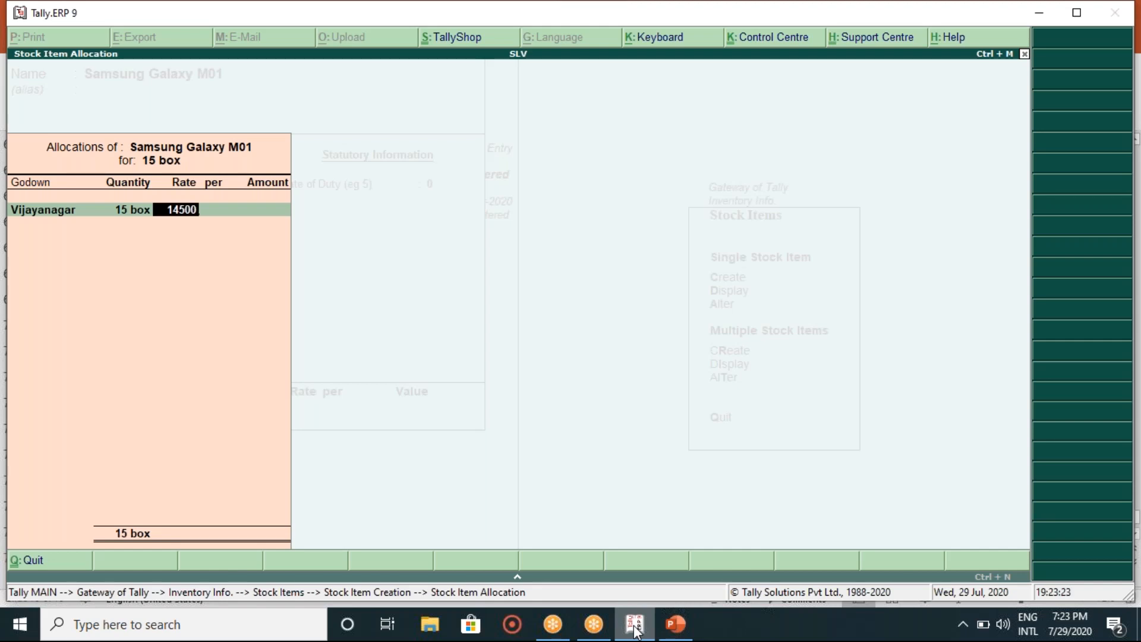
key("Return")
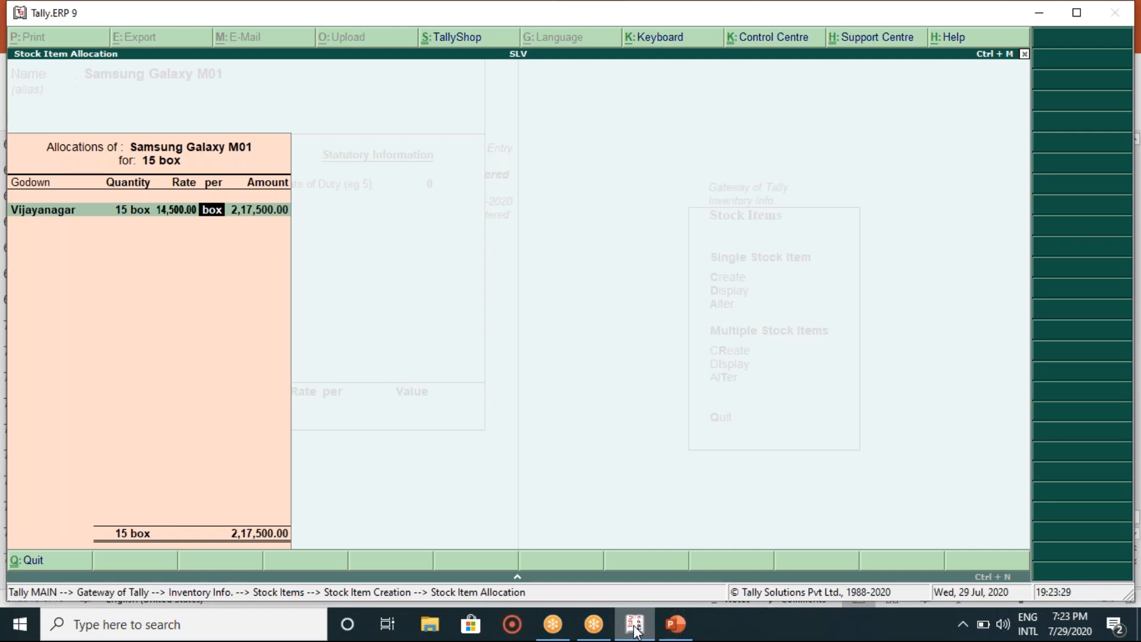
key("Return")
key("Return")
key("Return")
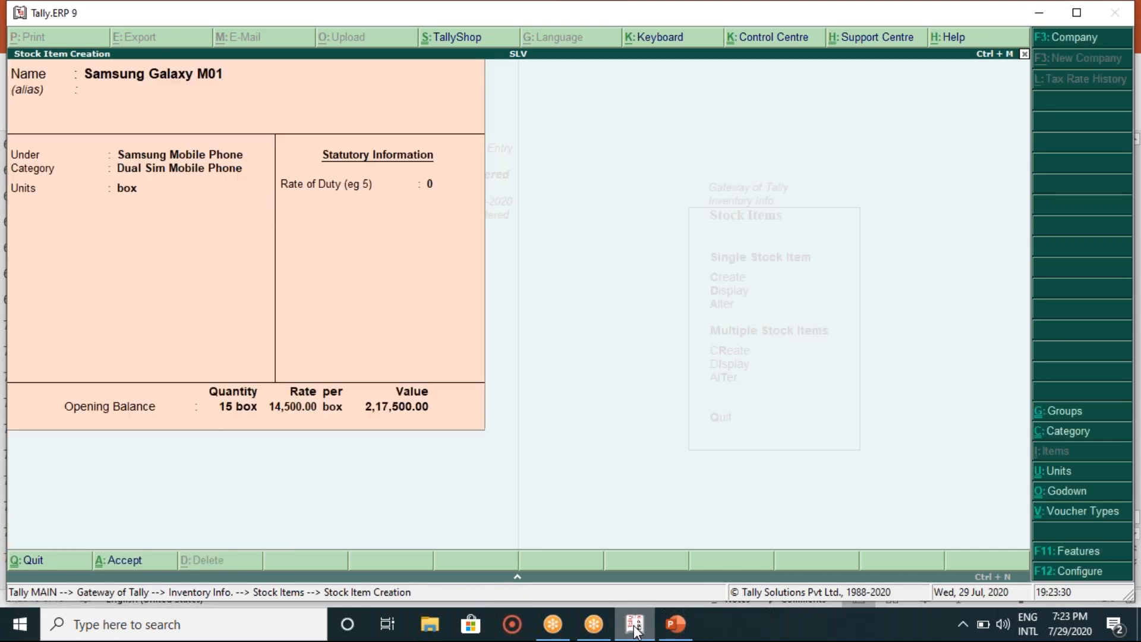
key("Return")
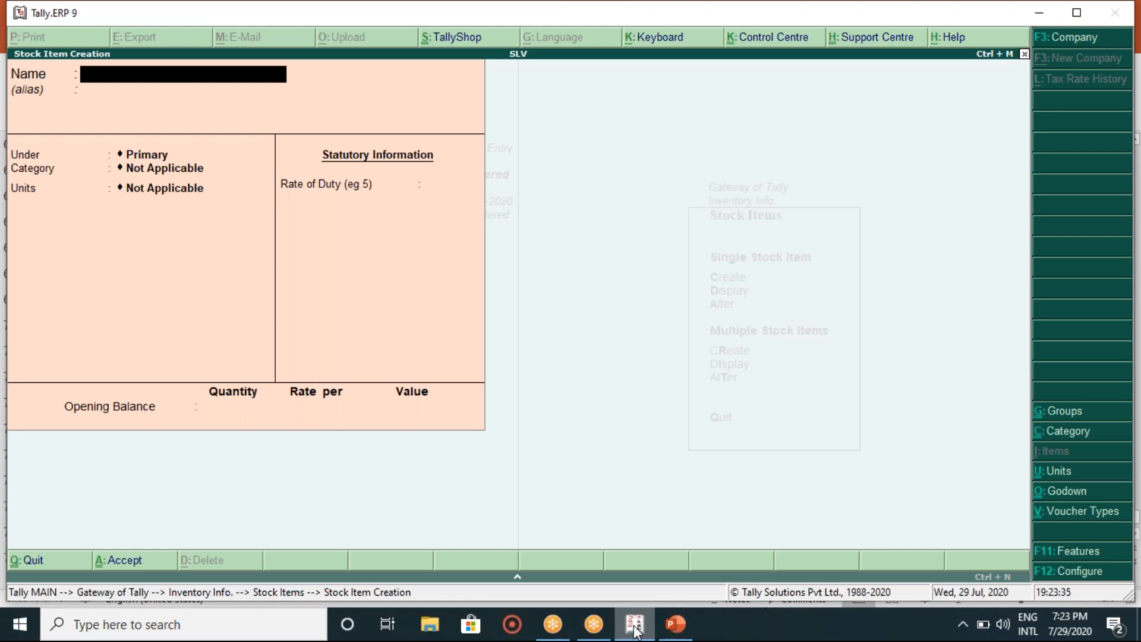
Switch to the PowerPoint slide and rename the second Samsung Galaxy M01 entry in the table to Samsung Galaxy M05
left_click(635, 626)
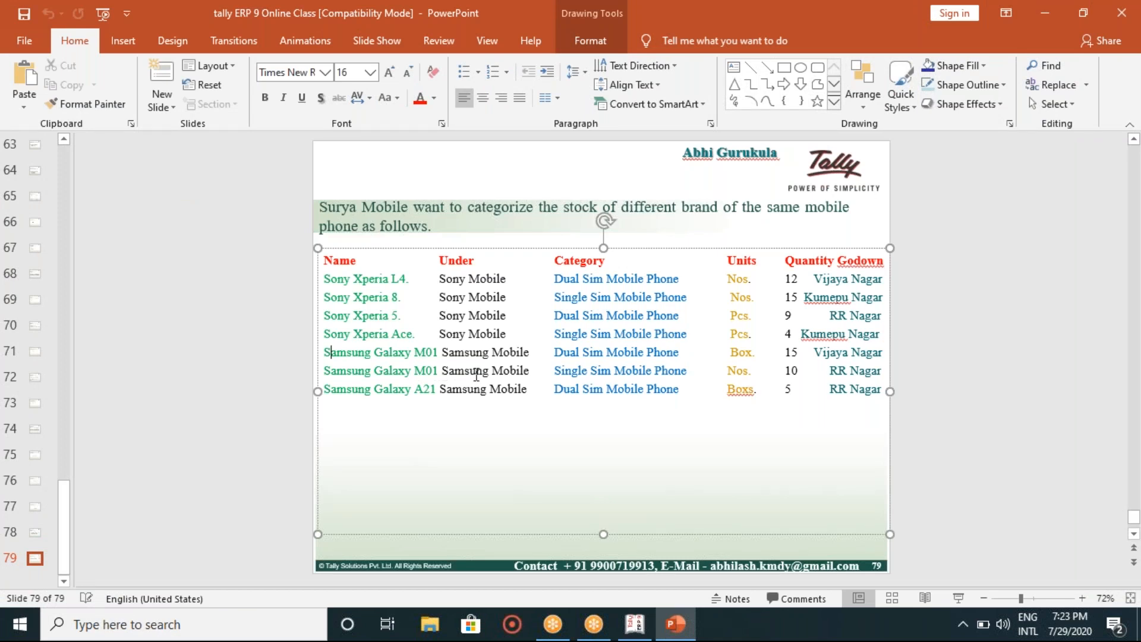
left_click(440, 370)
key("BackSpace")
type("5")
left_click(486, 421)
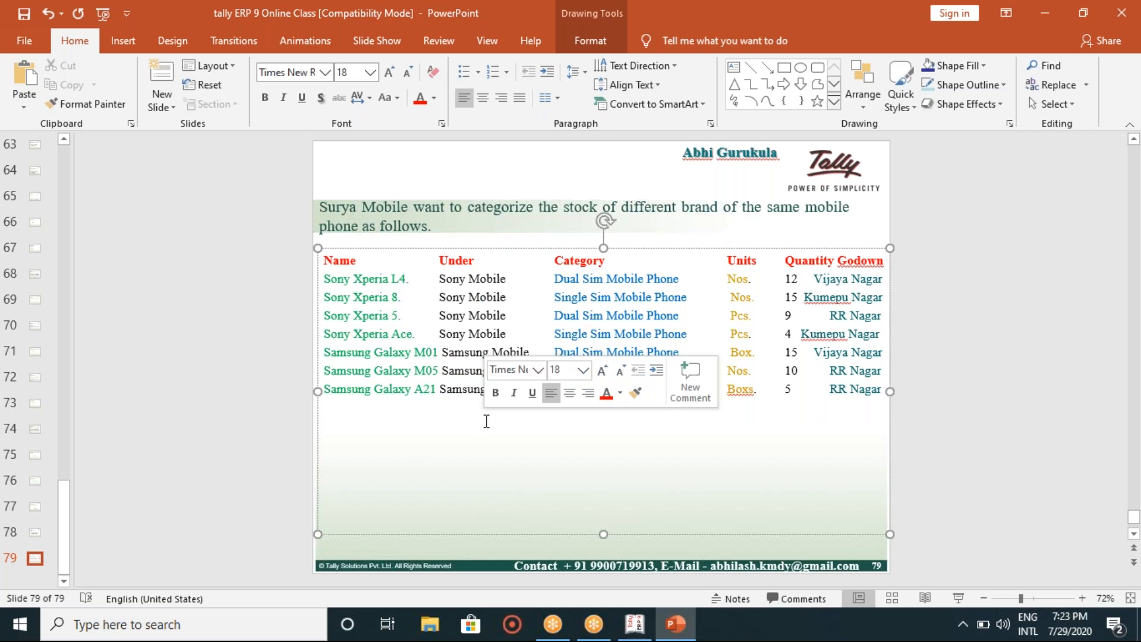
Return to Tally and name the new stock item Samsung Galaxy M05, leaving the alias blank
left_click(635, 616)
type("Sa")
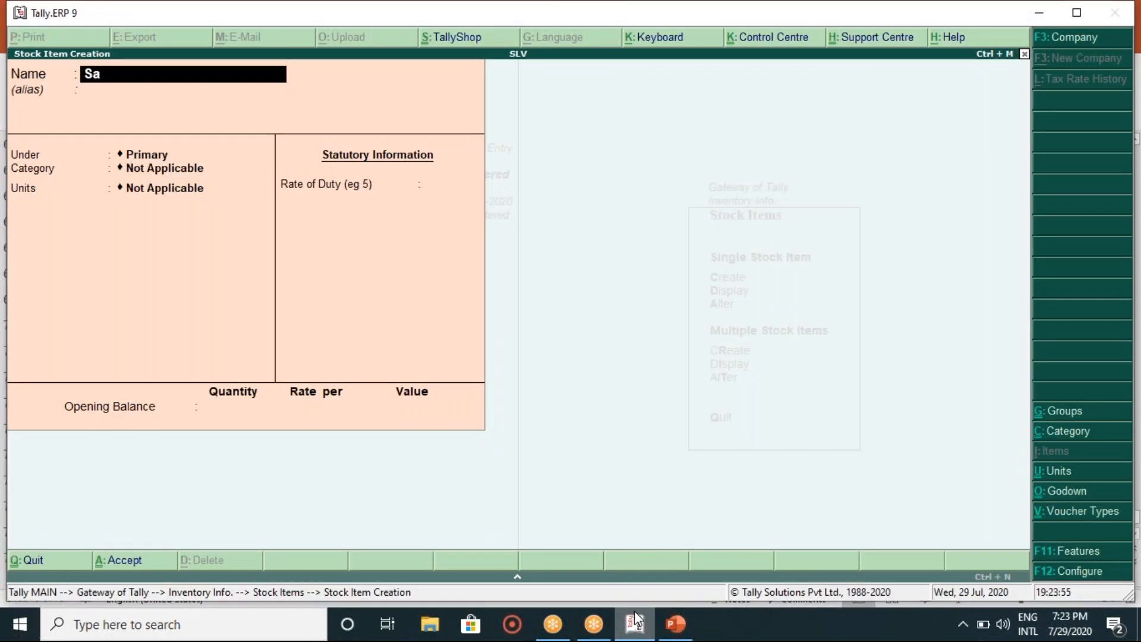
type("msung Galaxy")
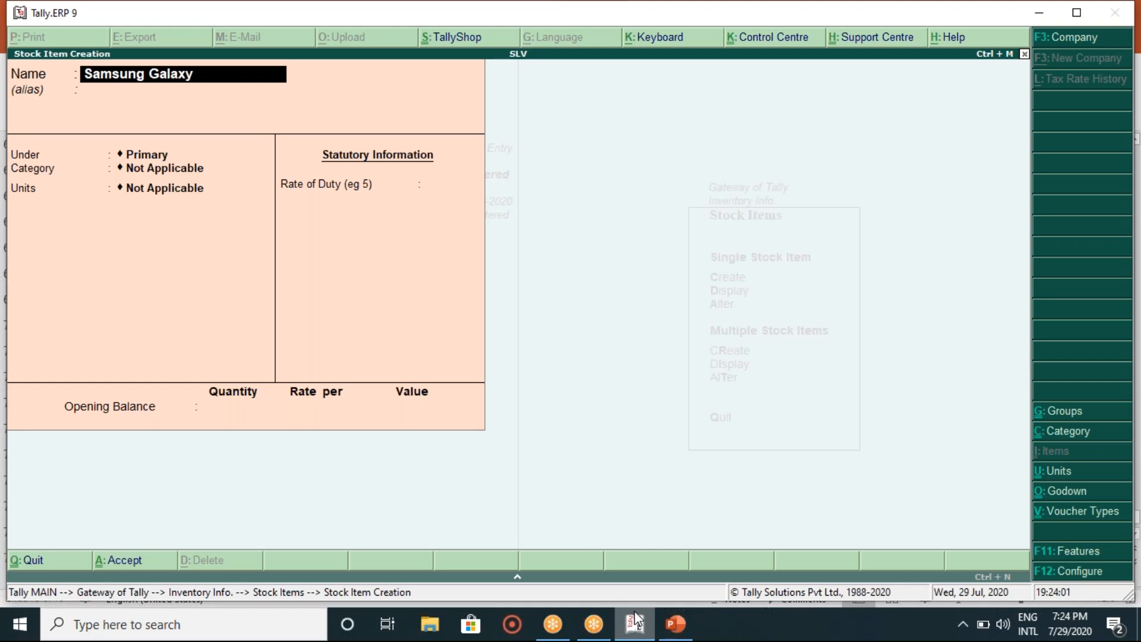
left_click(676, 624)
left_click(676, 624)
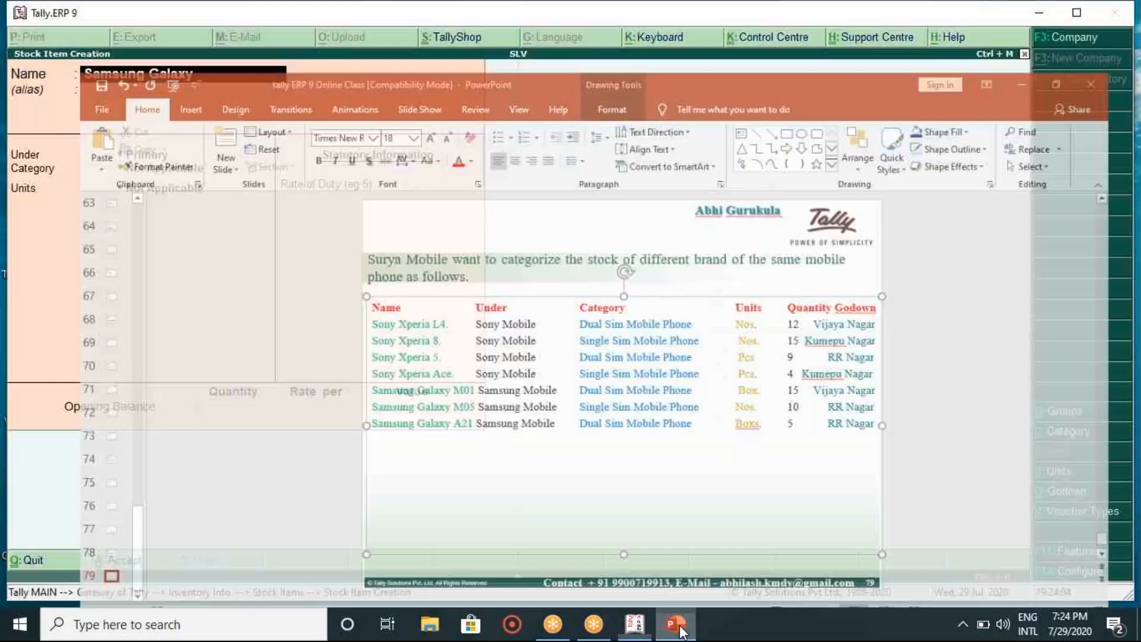
type("m05")
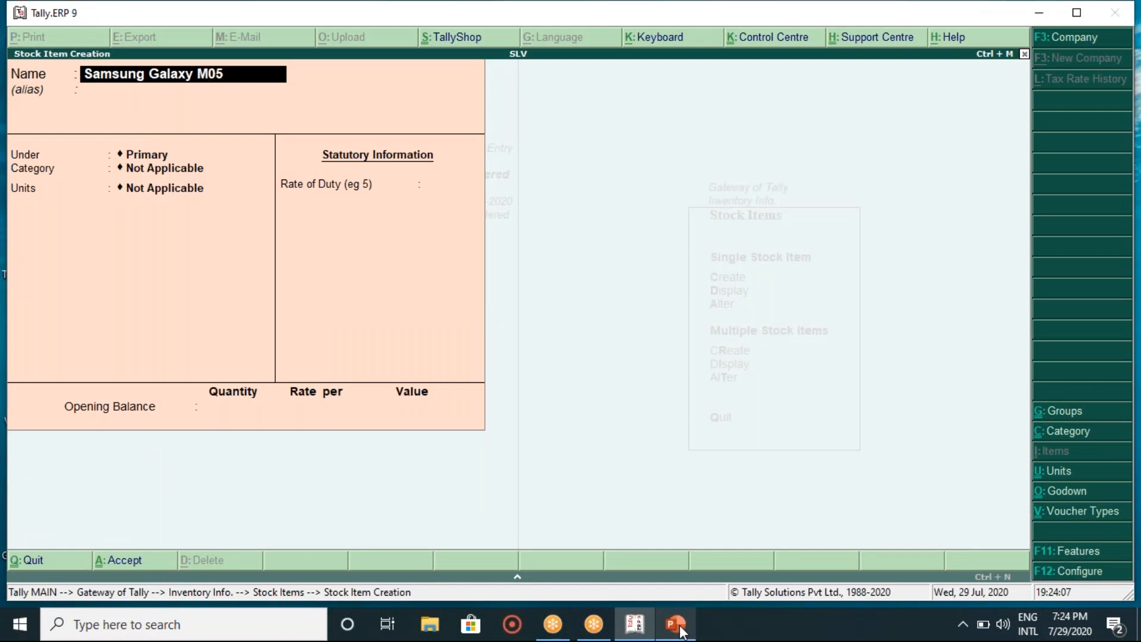
key("Return")
key("Return")
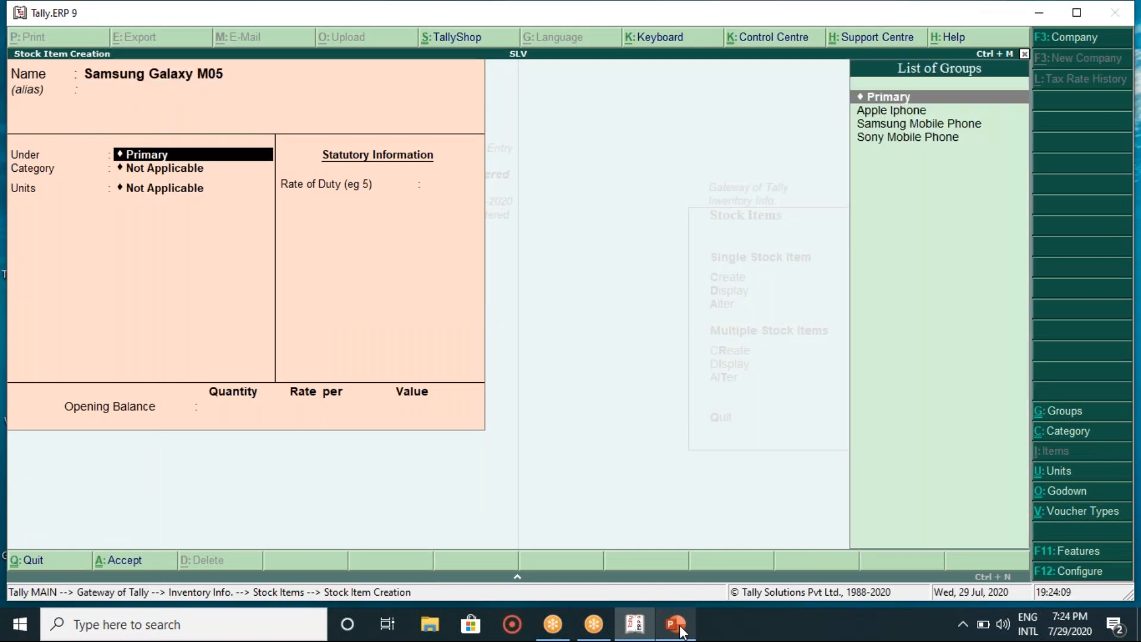
Place Samsung Galaxy M05 under the Samsung Mobile Phone group, check its category on the PowerPoint slide and assign Single Sim Mobile Phone
key("Down")
key("Down")
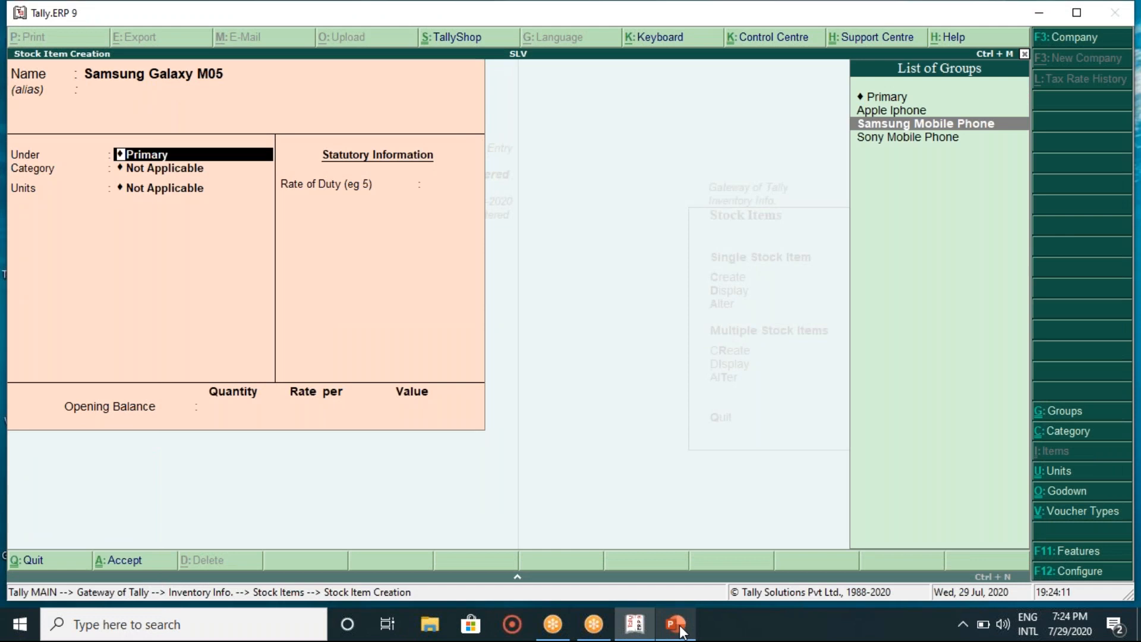
key("Return")
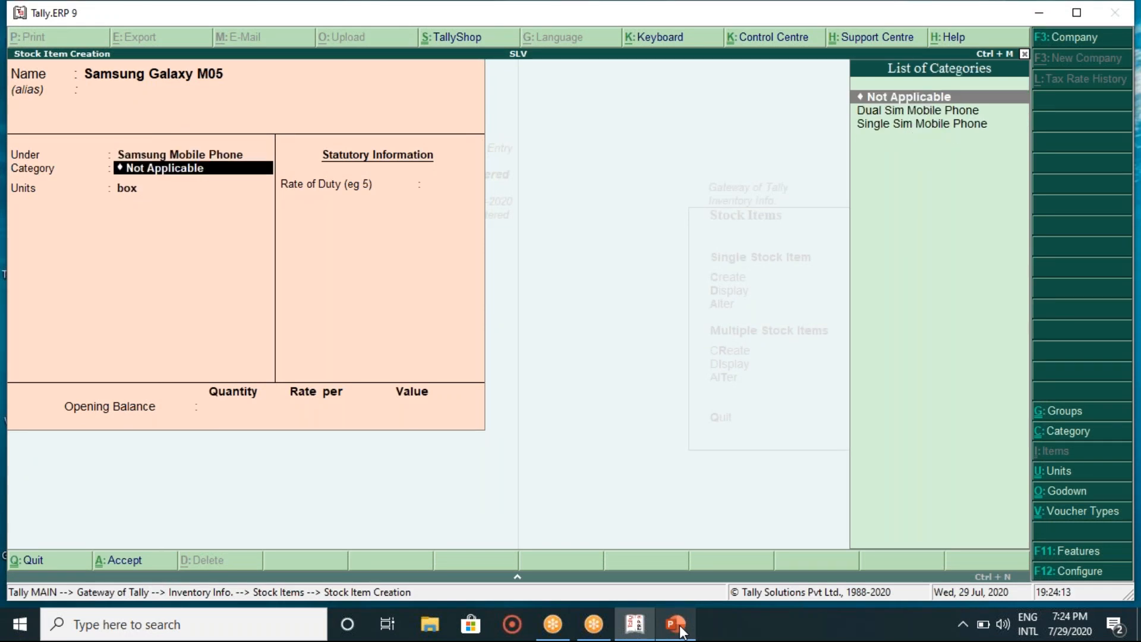
left_click(676, 625)
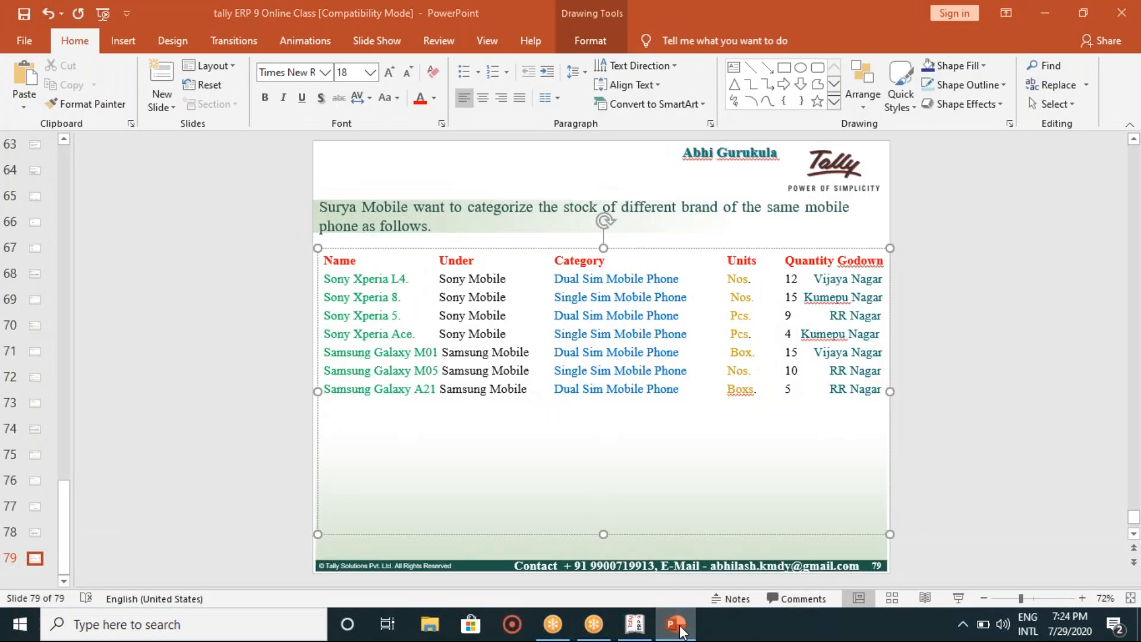
left_click(680, 629)
key("Down")
key("Down")
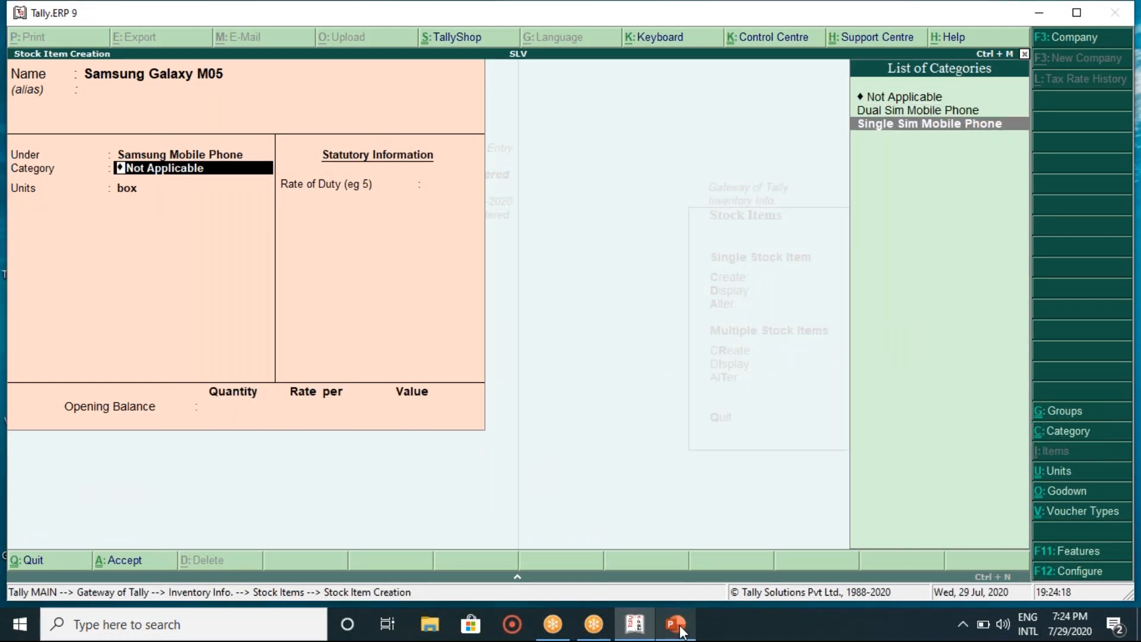
key("Return")
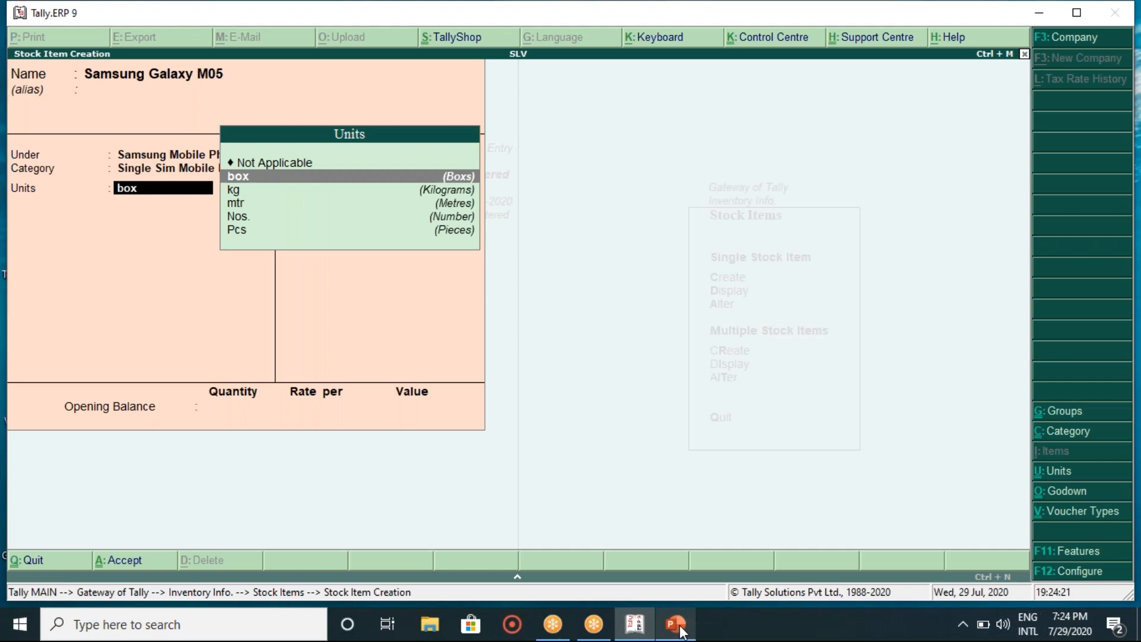
Check the Samsung Galaxy M05 unit on the PowerPoint slide, set its units to Nos. in Tally and leave the duty rate blank
left_click(680, 628)
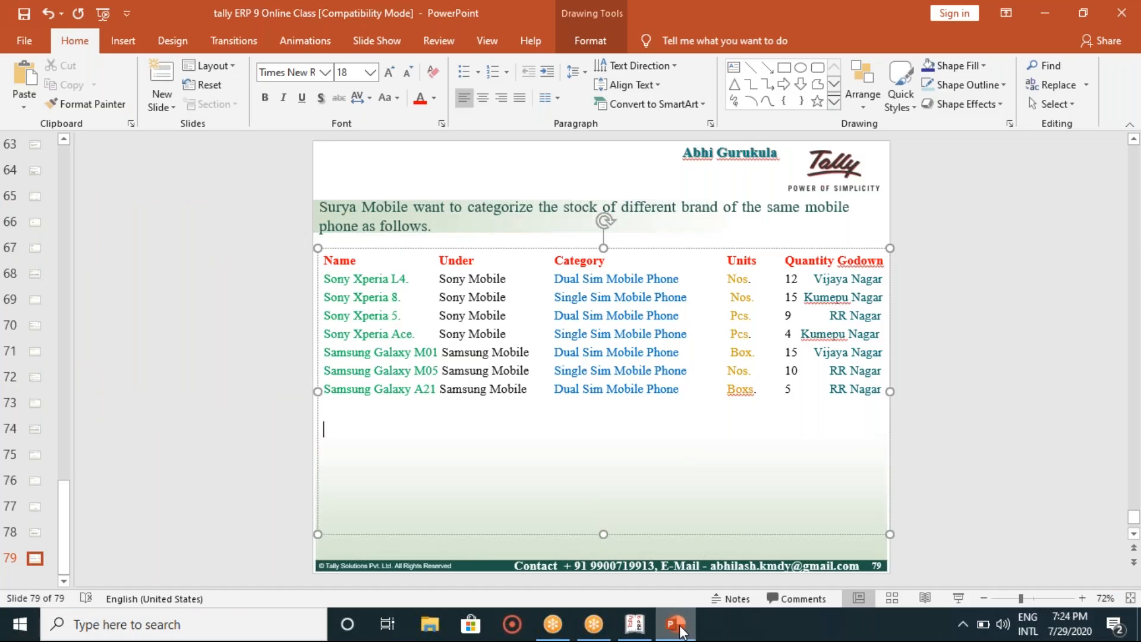
left_click(680, 628)
key("Down")
key("Down")
key("Down")
key("Return")
key("Return")
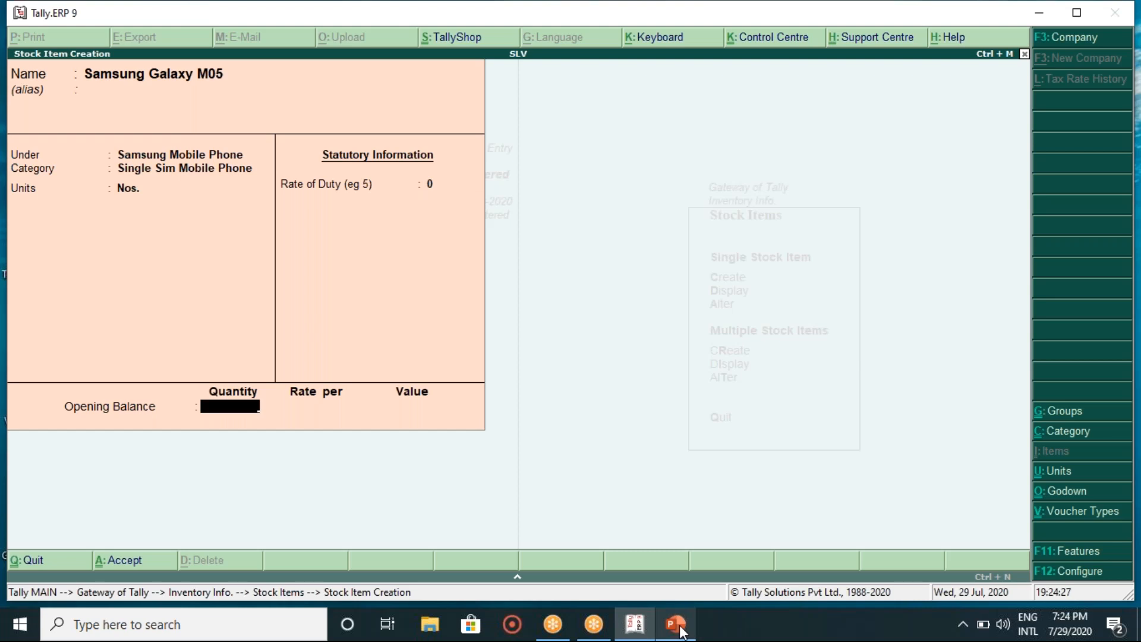
Check the quantity and godown on the PowerPoint slide, enter an opening quantity of 10 Nos. and allocate it to RR Nagar
left_click(677, 624)
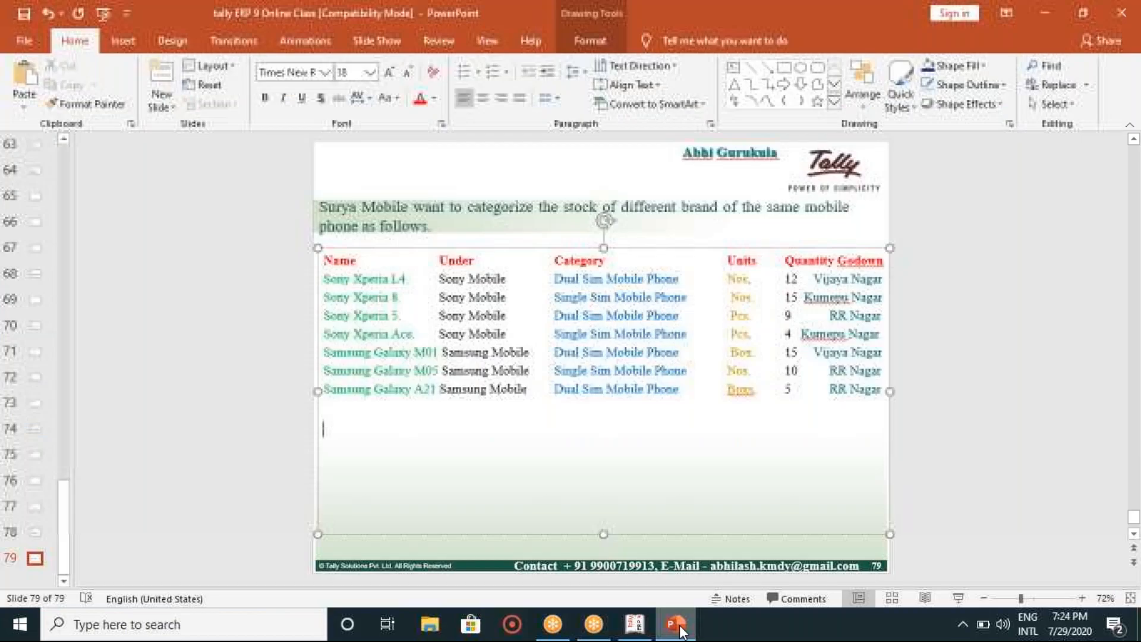
left_click(677, 625)
type("10")
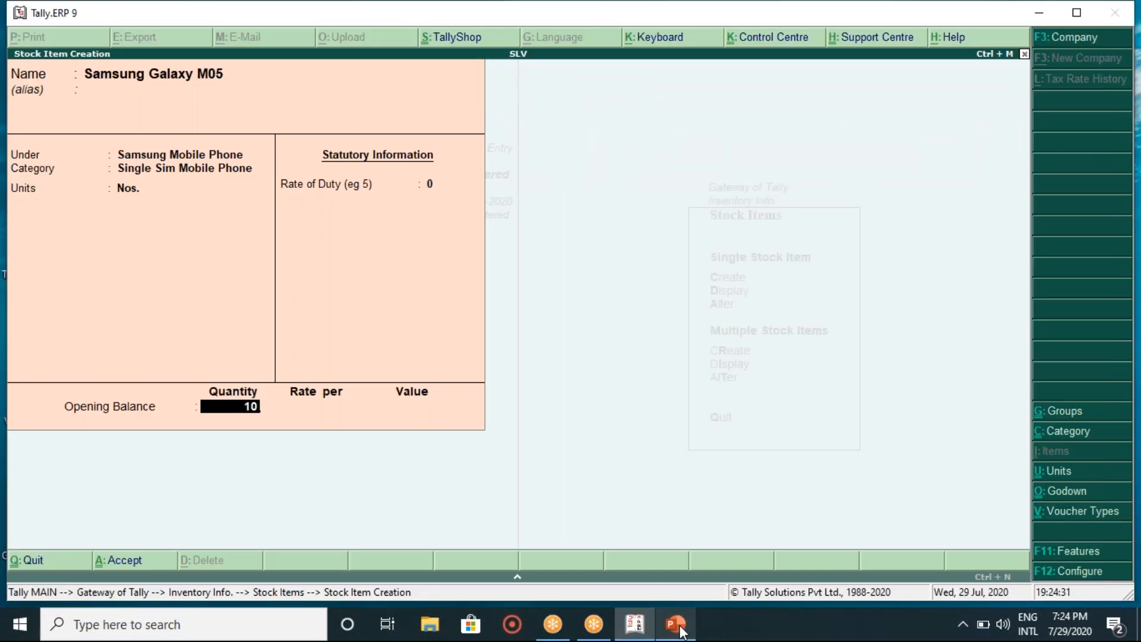
key("Return")
key("Down")
key("Down")
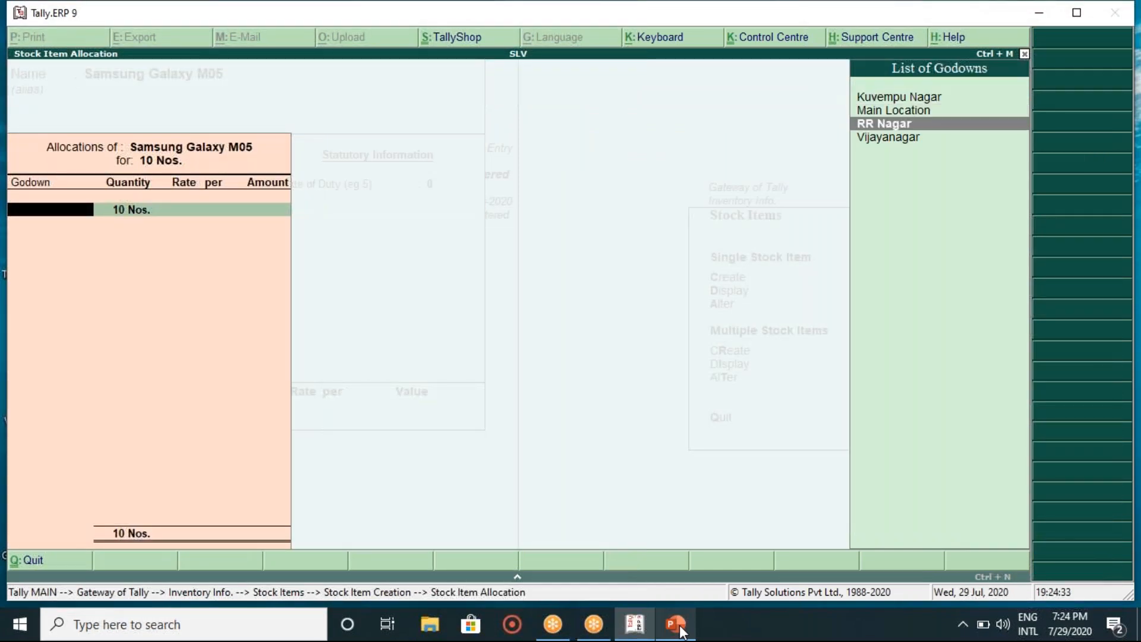
key("Return")
key("Return")
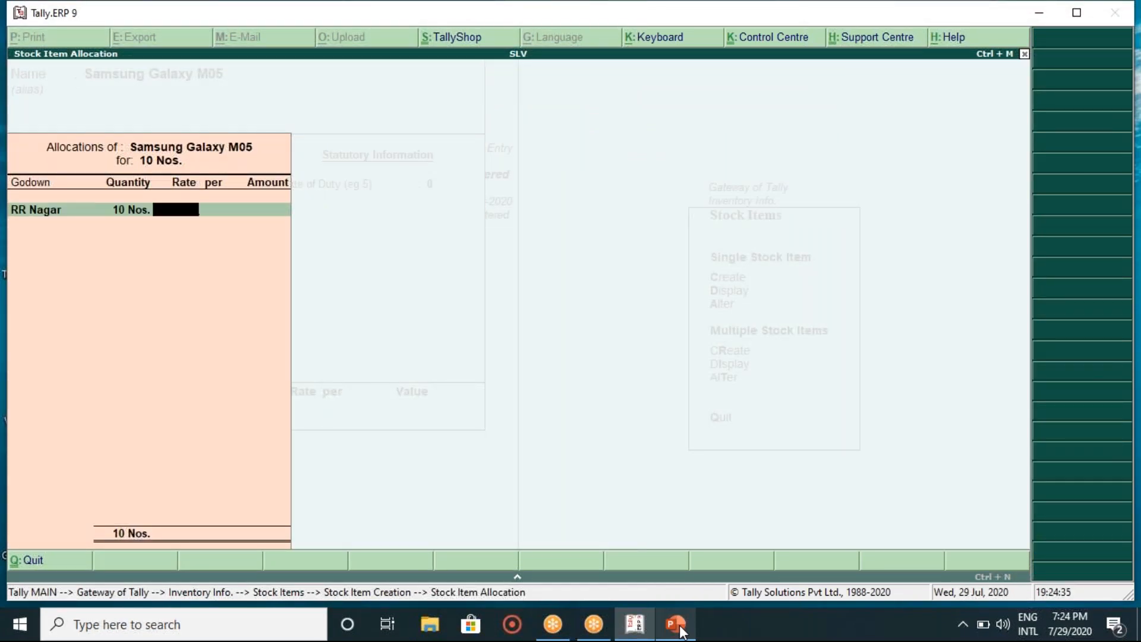
Set the rate for the RR Nagar allocation to 18,000 per Nos. and save the Samsung Galaxy M05 stock item
type("18000")
key("Return")
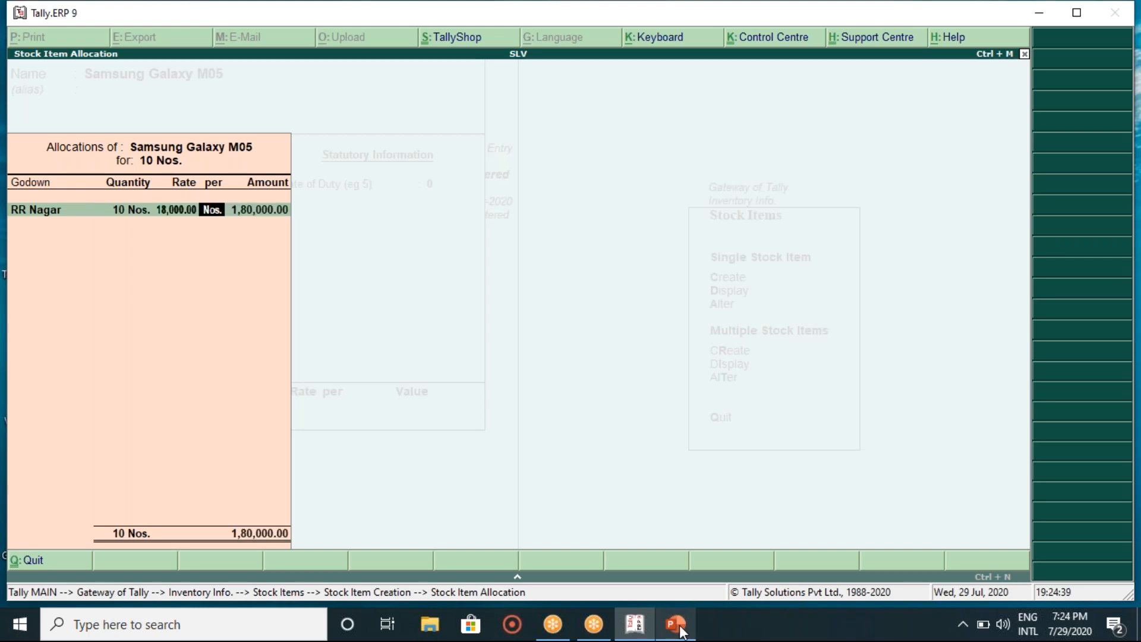
key("Return")
key("Return")
key("Return")
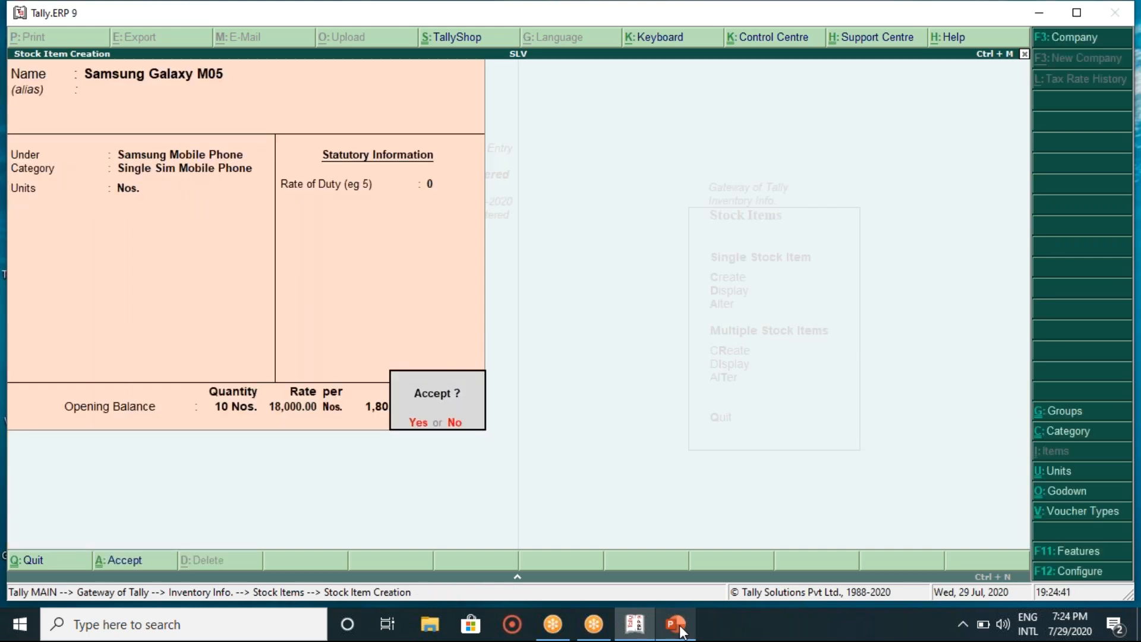
key("Return")
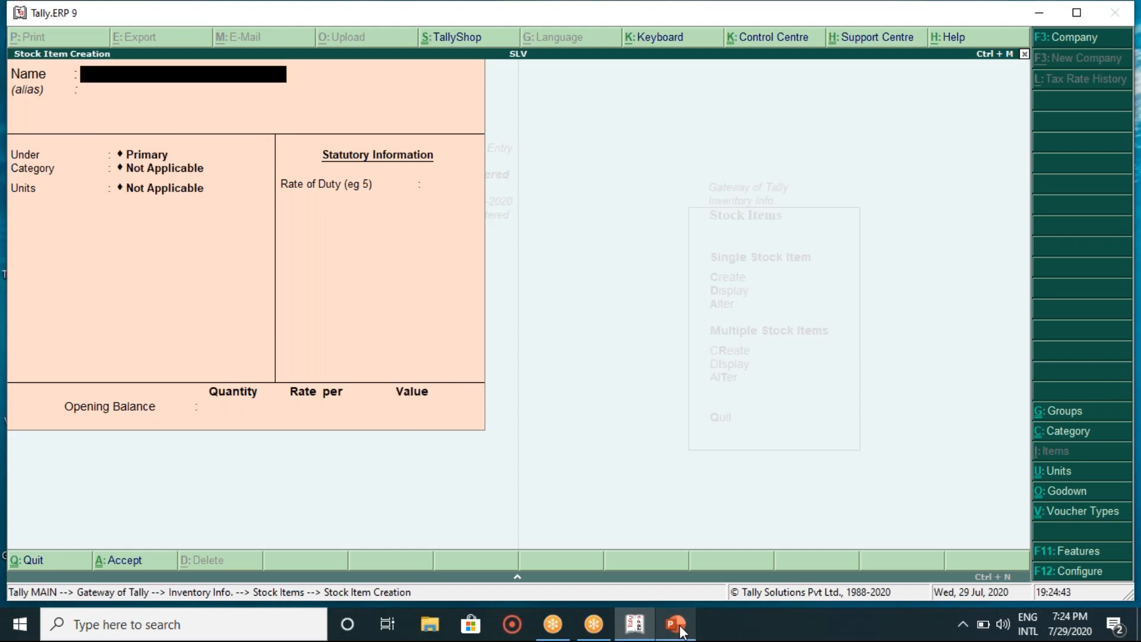
Read the last phone's name on the PowerPoint slide and name the new Tally stock item Samsung Galaxy A21, leaving the alias blank
left_click(676, 624)
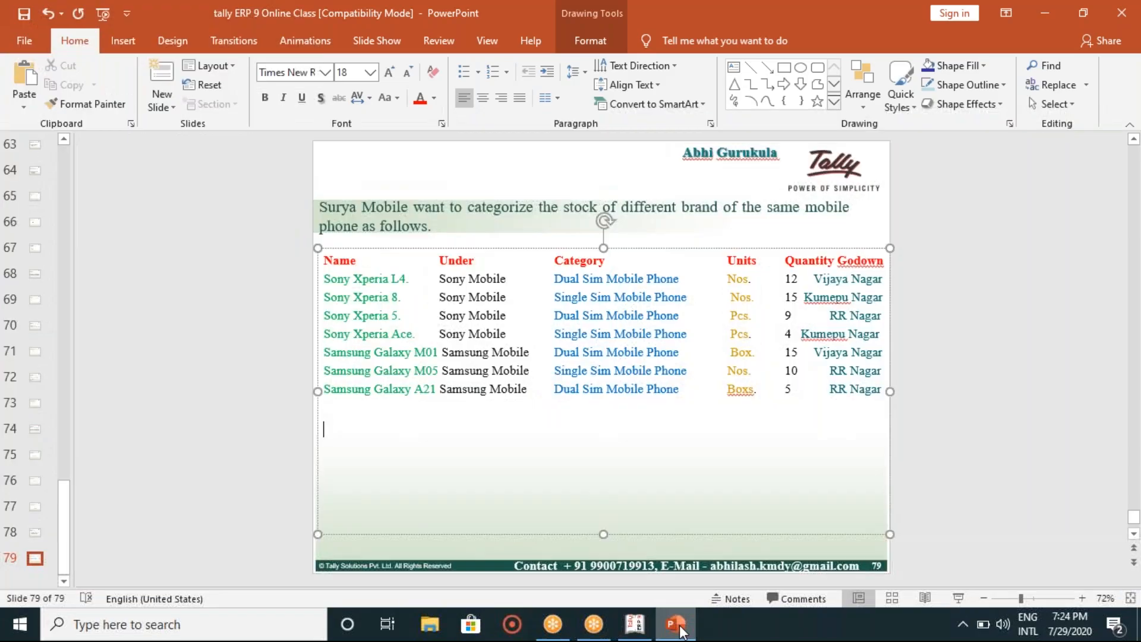
left_click(681, 629)
type("Sa")
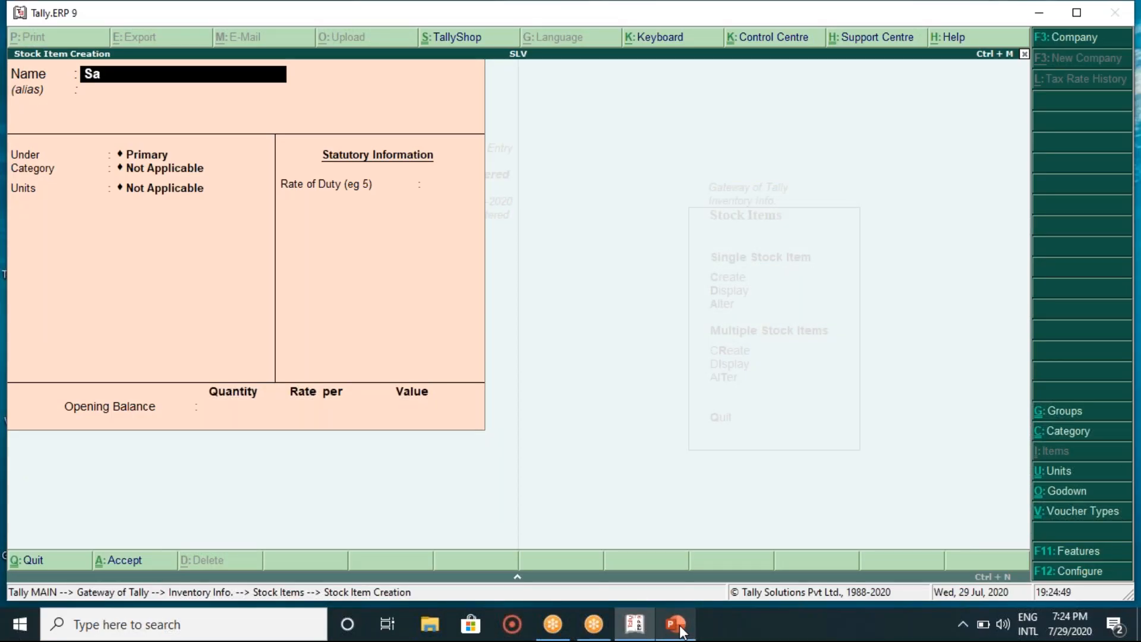
type("msung Gal")
left_click(681, 629)
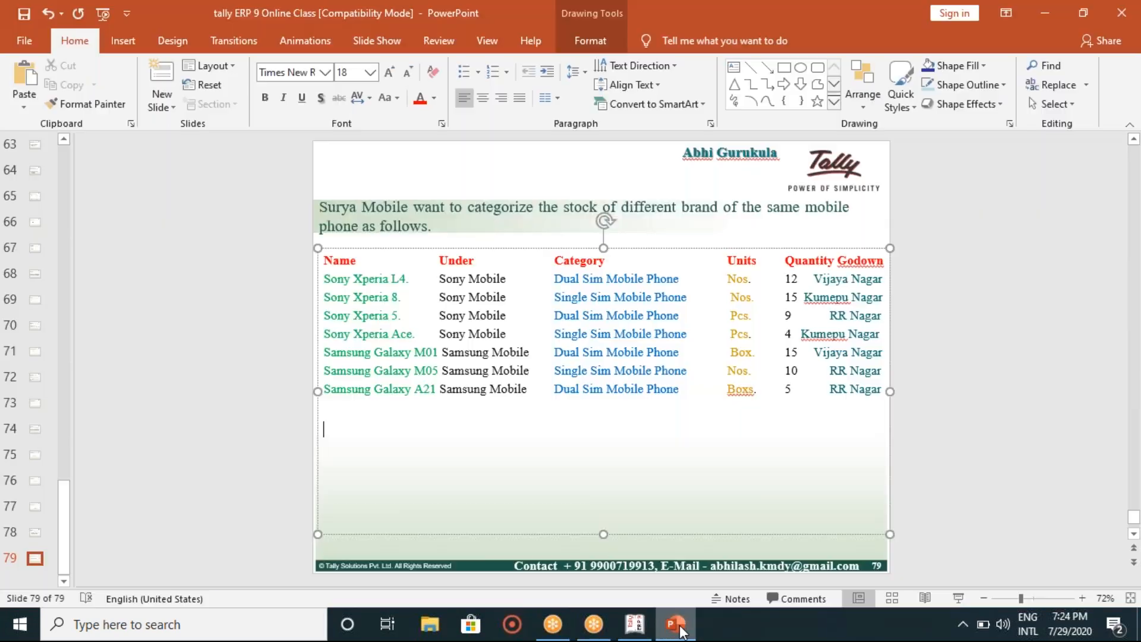
left_click(681, 629)
type("ax")
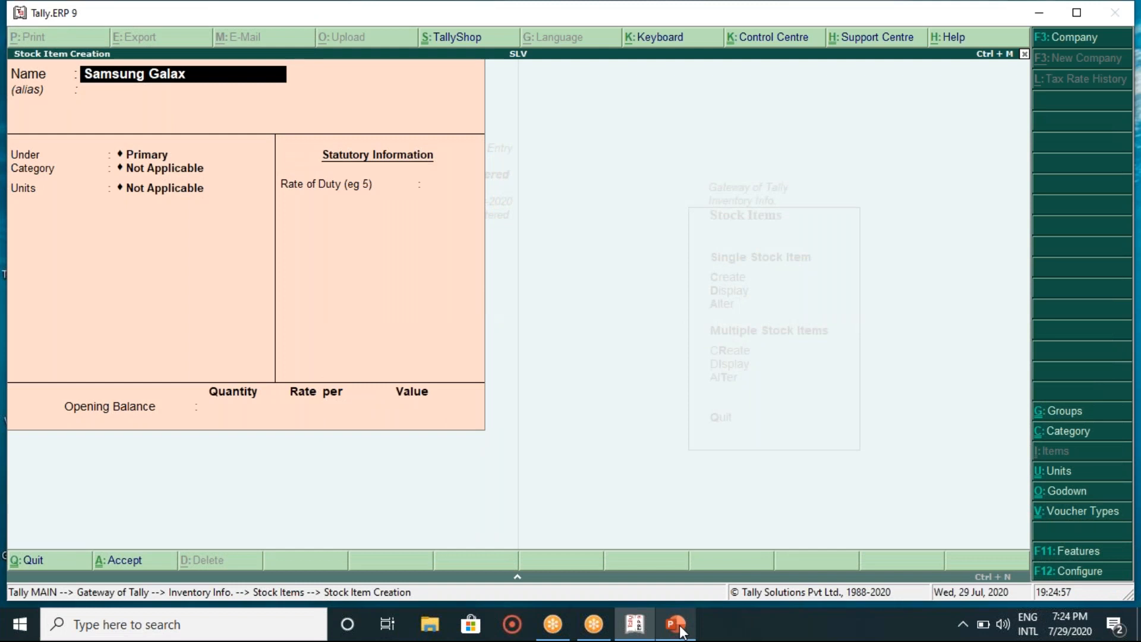
type("y")
left_click(680, 629)
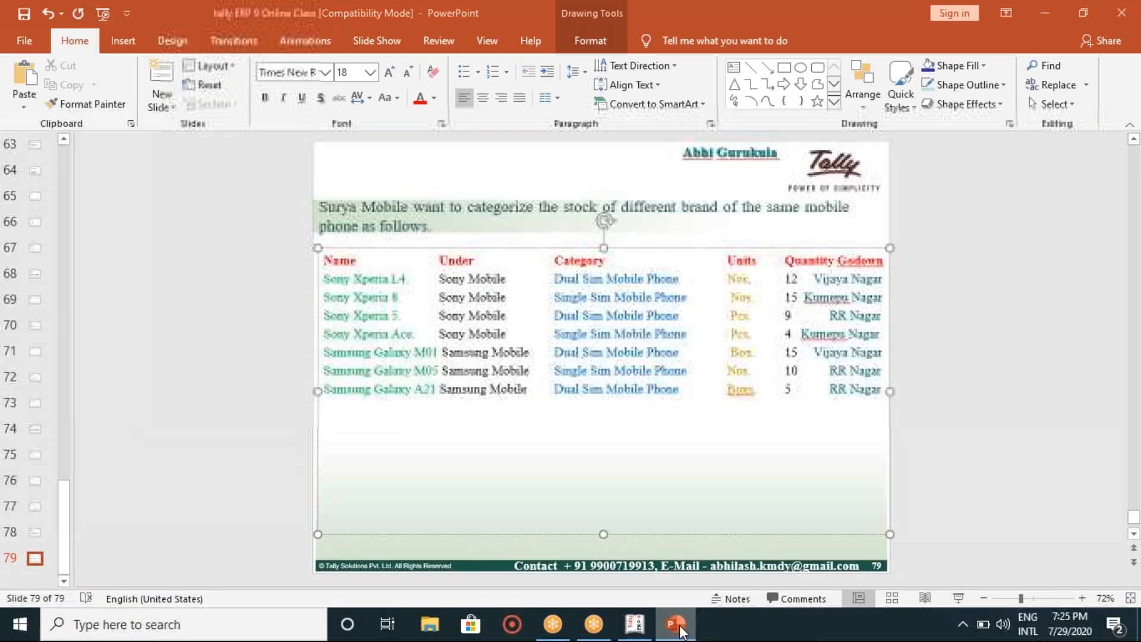
left_click(681, 629)
type("A21")
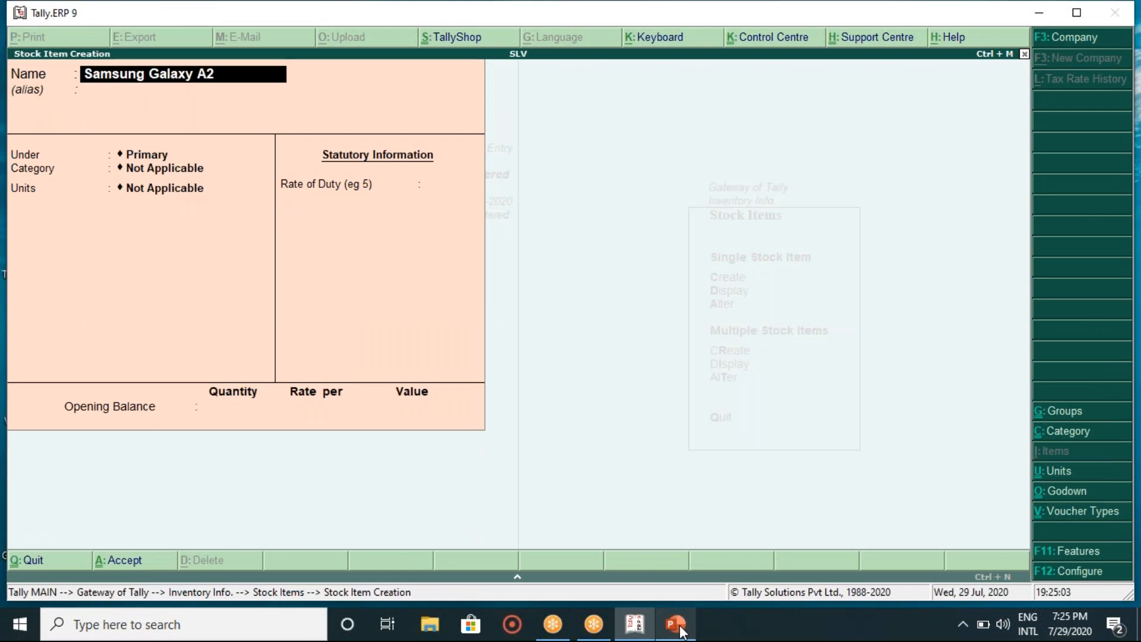
key("Return")
key("Return")
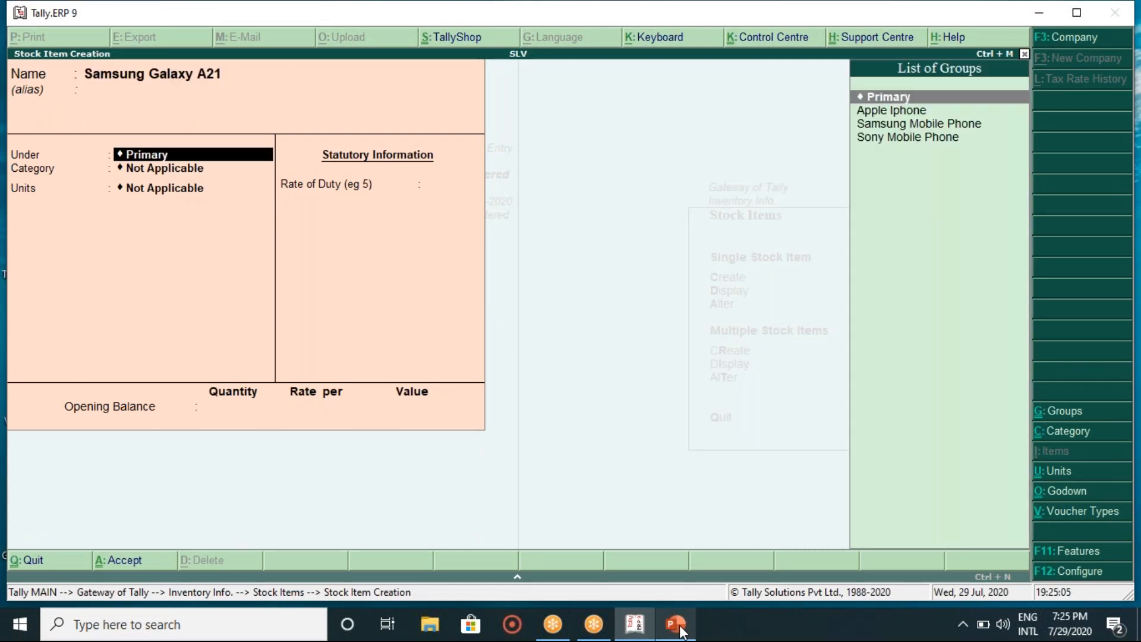
Place Samsung Galaxy A21 under the Samsung Mobile Phone group, check the PowerPoint slide and assign the Dual Sim Mobile Phone category
key("Down")
key("Down")
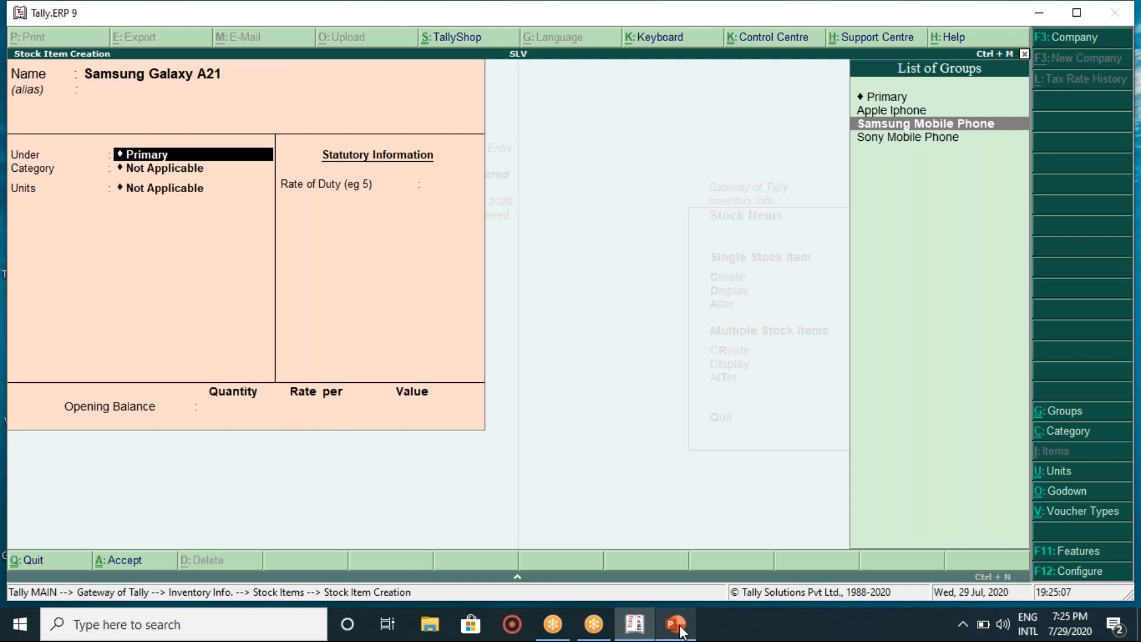
key("Return")
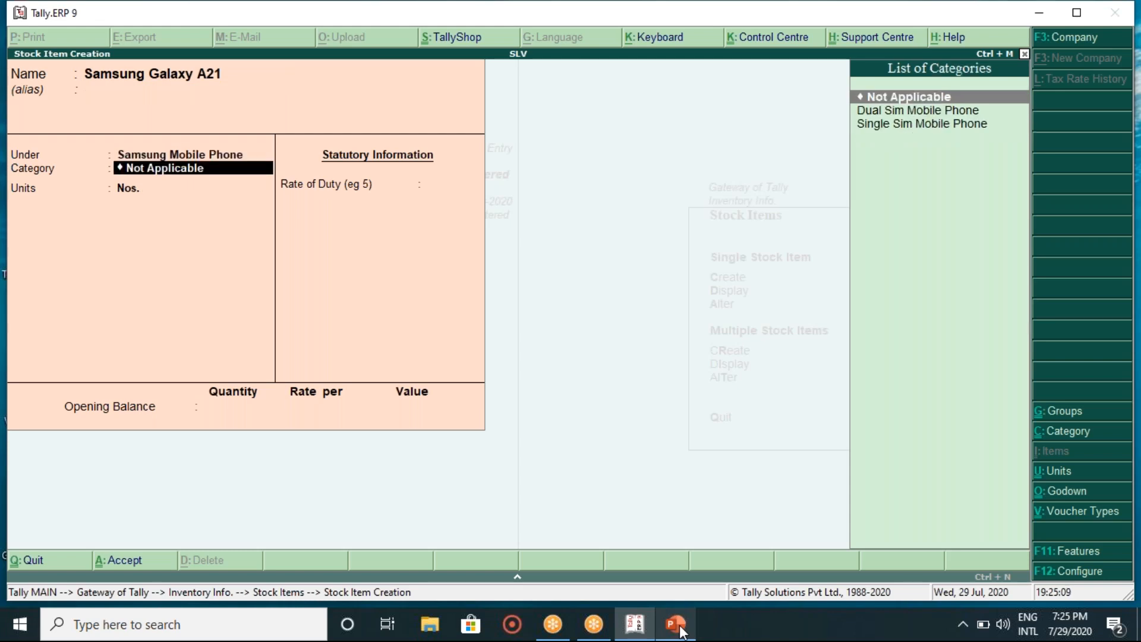
left_click(682, 631)
left_click(682, 631)
key("Down")
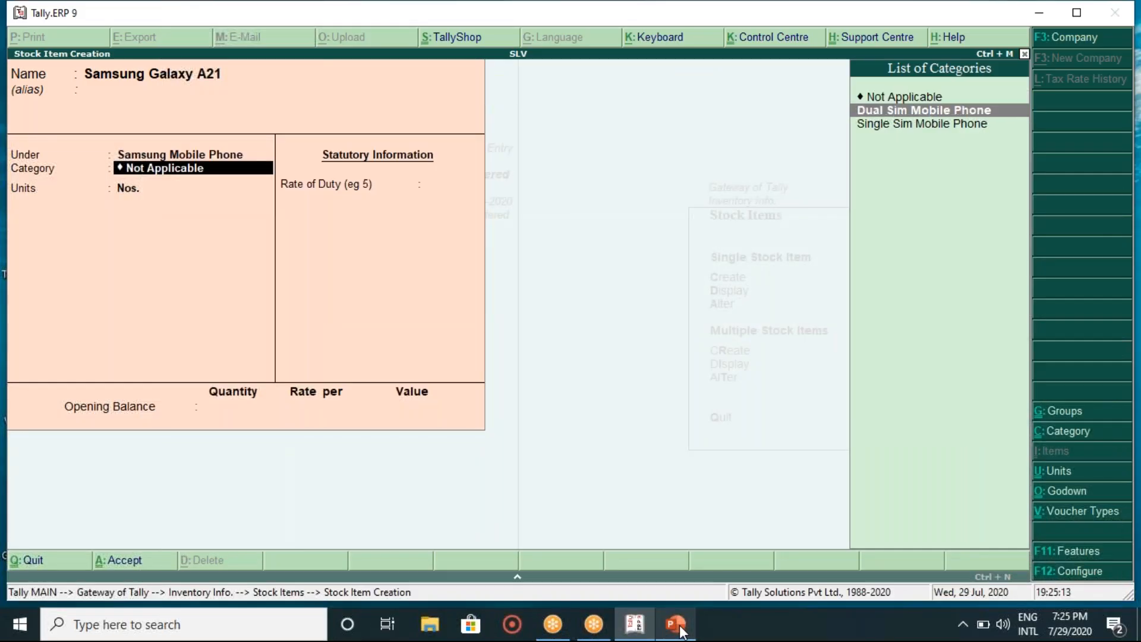
key("Return")
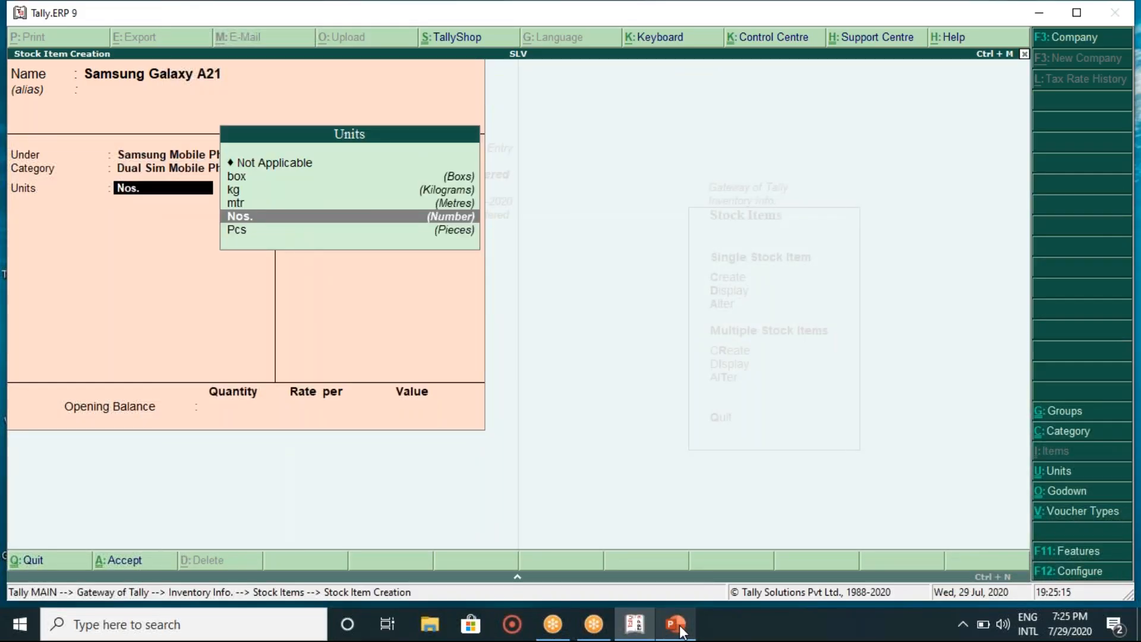
Check the Samsung Galaxy A21 unit on the PowerPoint slide, set its units to box in Tally and leave the duty rate blank
left_click(682, 631)
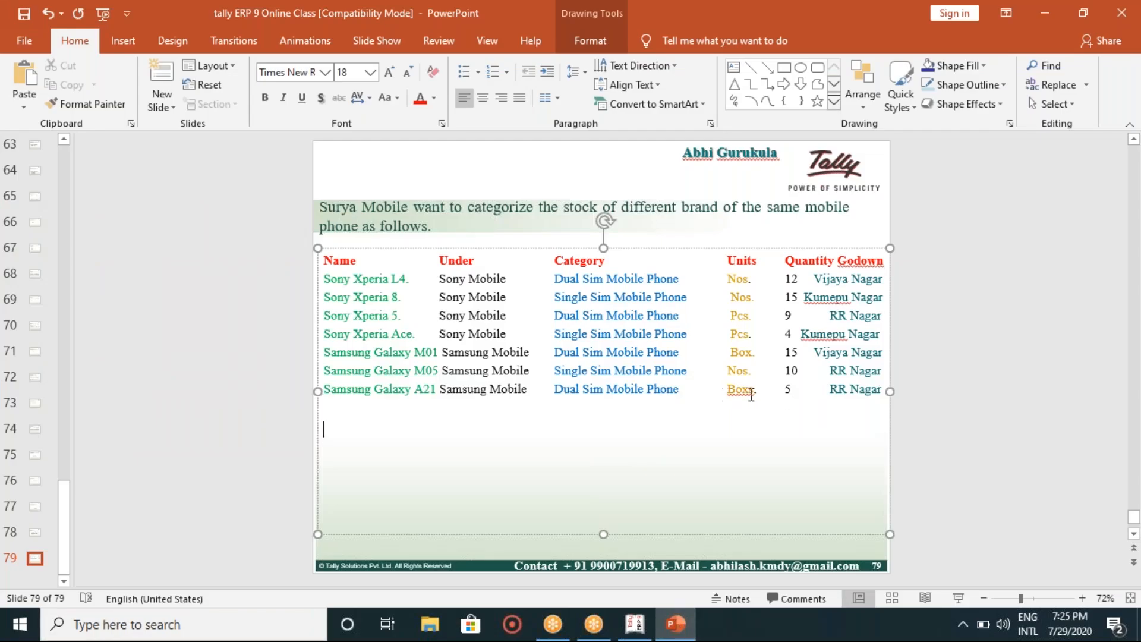
left_click(683, 629)
key("Up")
key("Up")
key("Up")
key("Return")
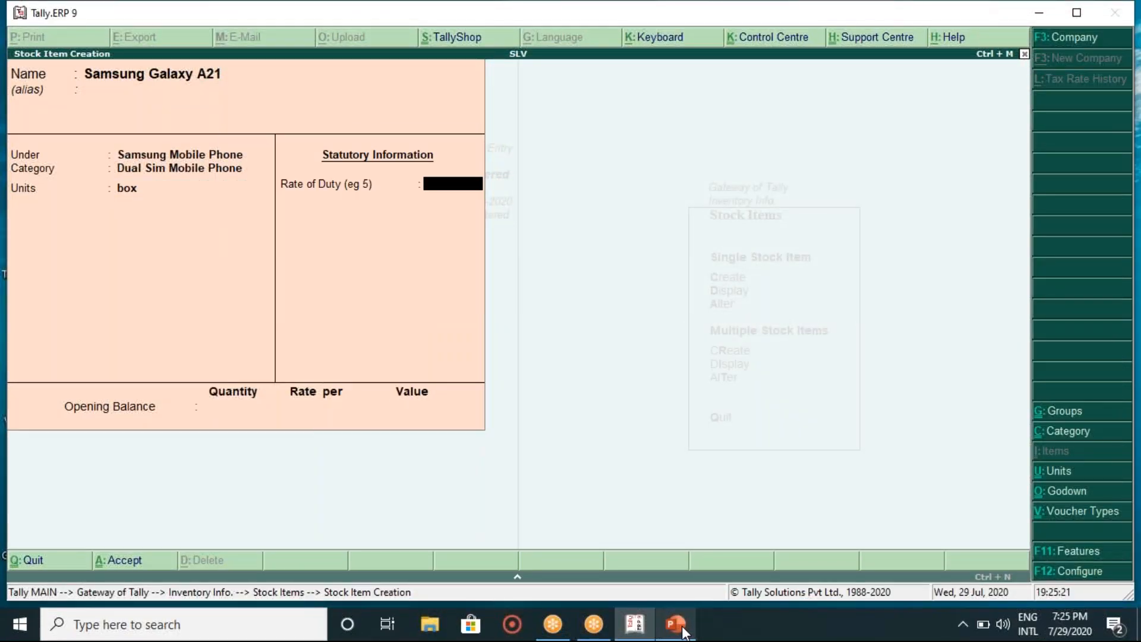
key("Return")
Check the quantity and godown on the PowerPoint slide, enter an opening quantity of 5 box and allocate it to RR Nagar
left_click(683, 629)
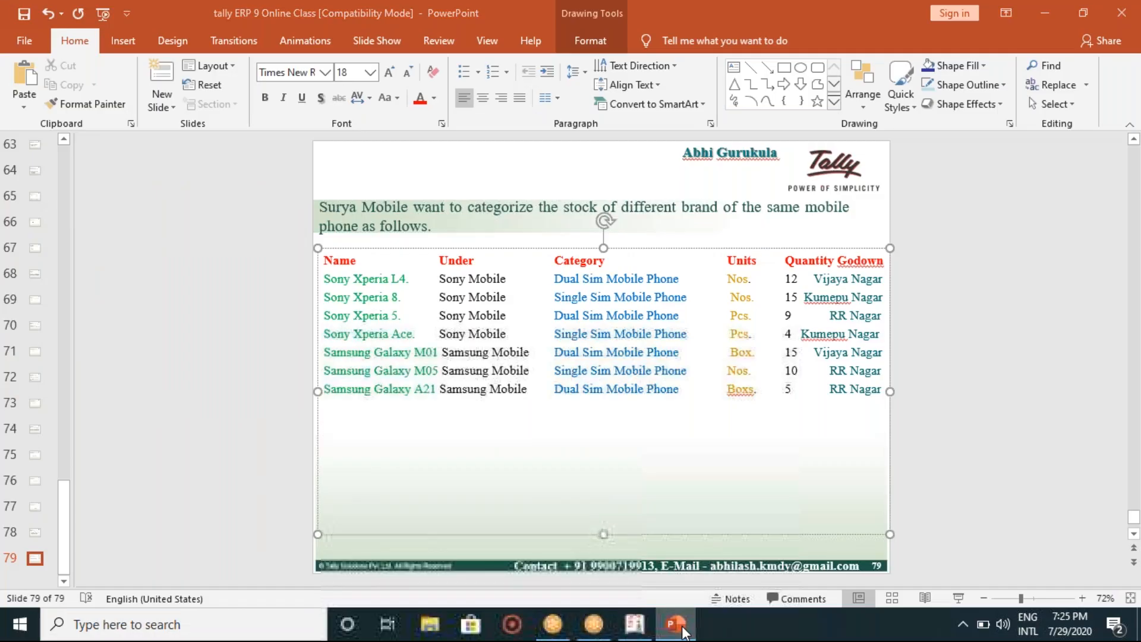
left_click(682, 629)
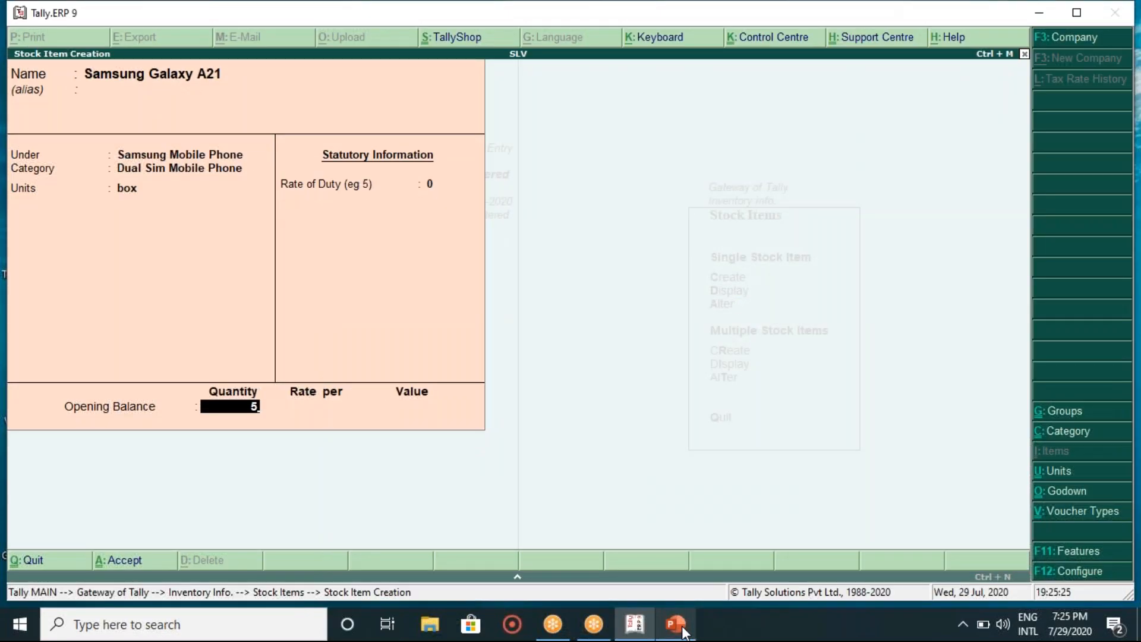
type("5")
key("Return")
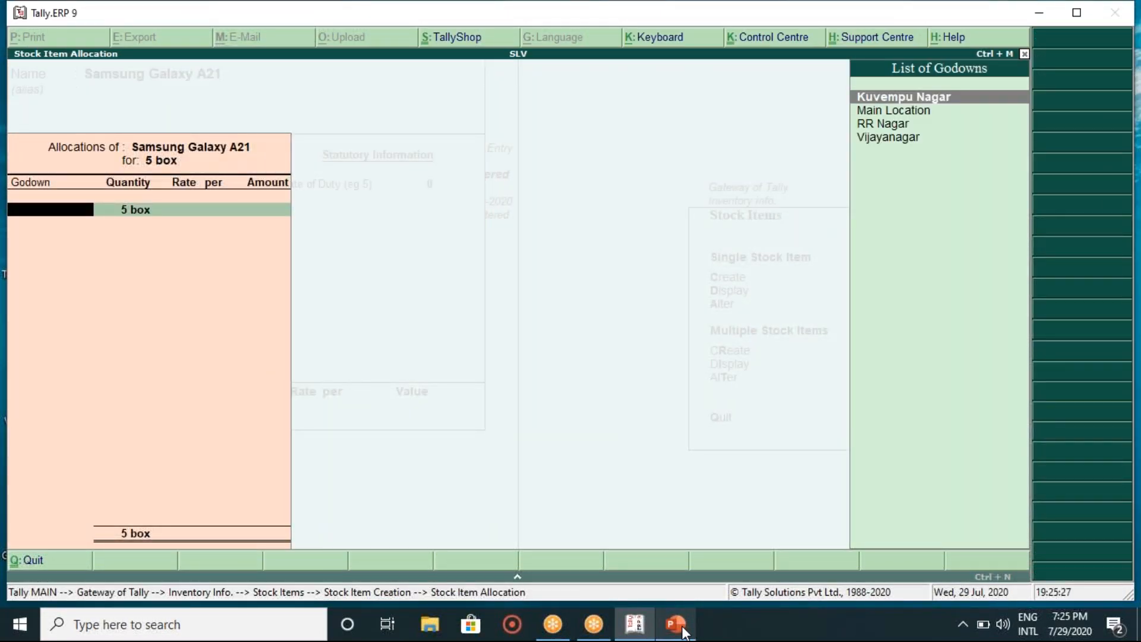
key("Down")
key("Down")
key("Return")
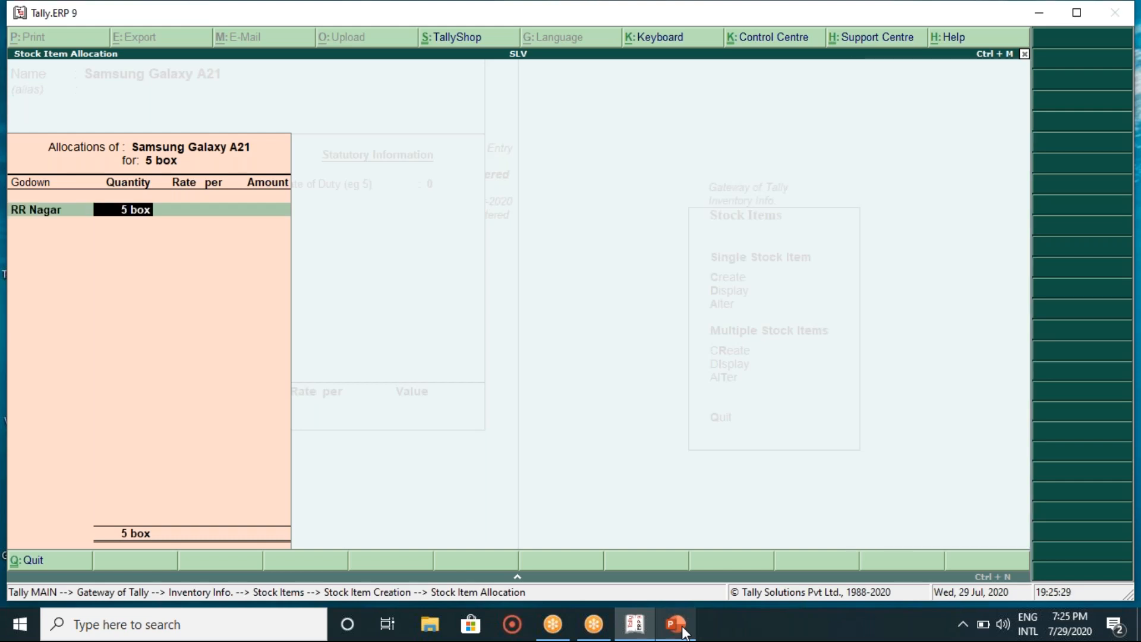
key("Return")
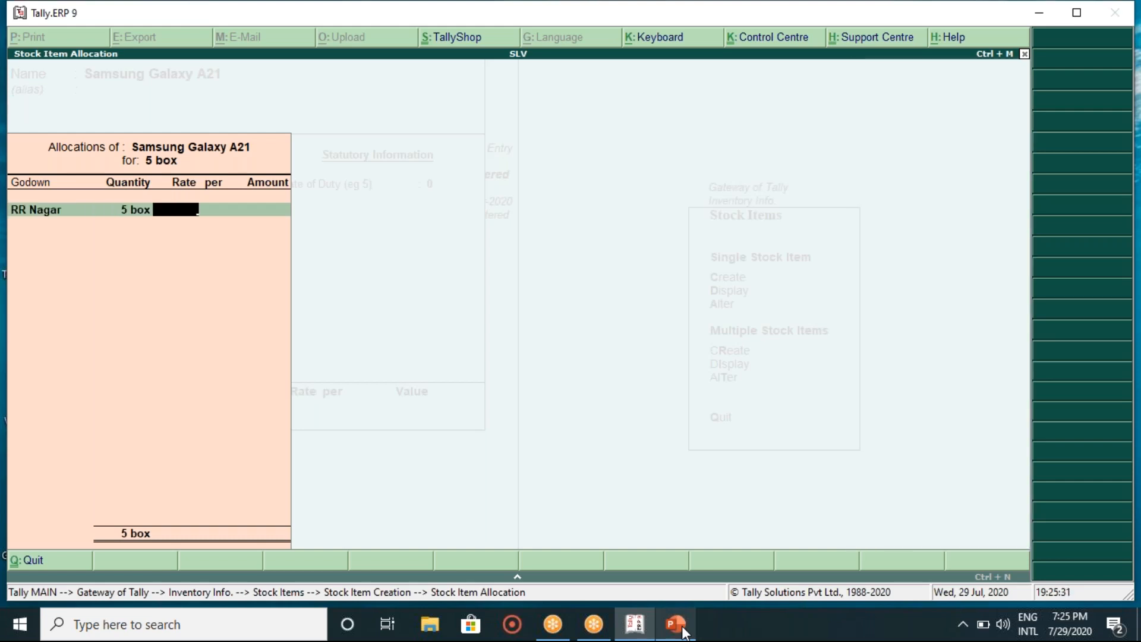
Set the rate for the RR Nagar allocation to 24,000 per box, save Samsung Galaxy A21 and quit stock item creation
type("24000")
key("Return")
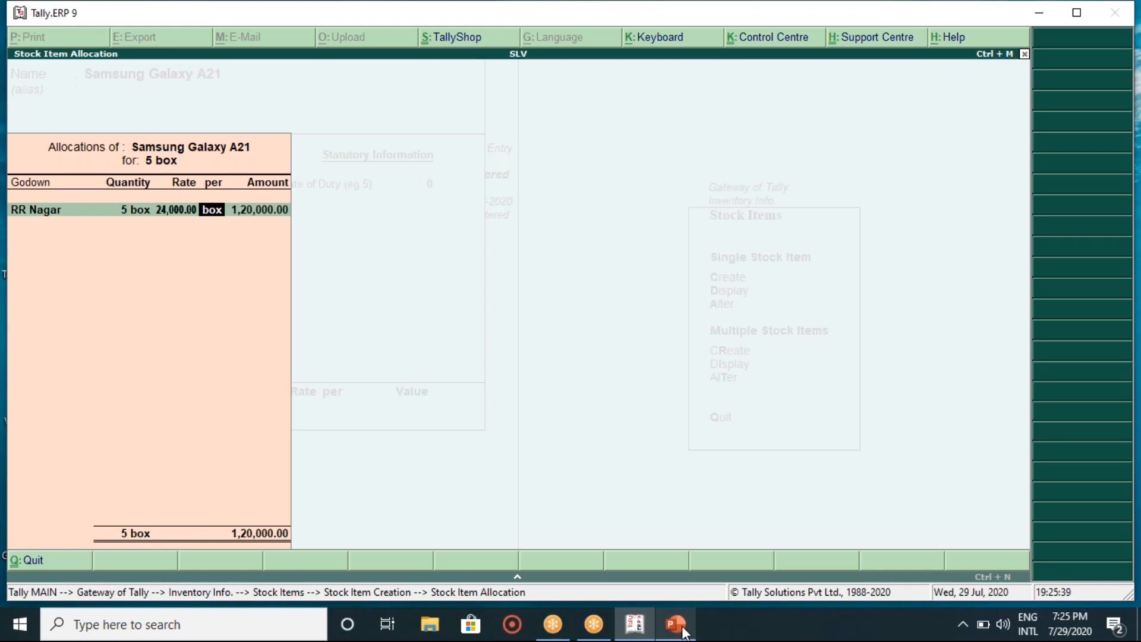
key("Return")
key("Return")
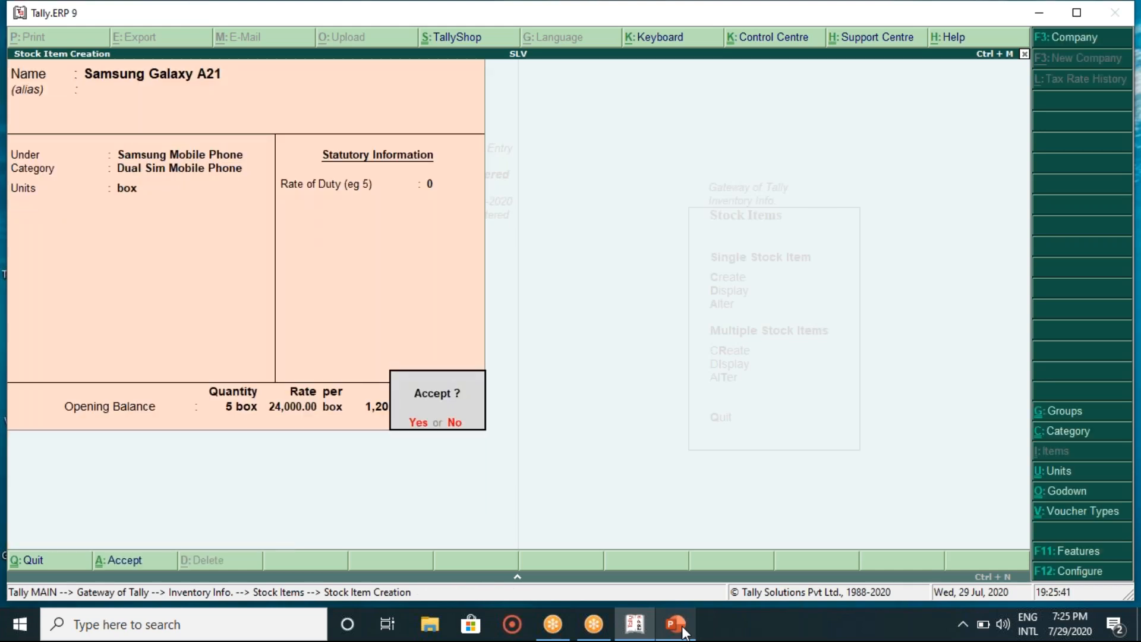
key("y")
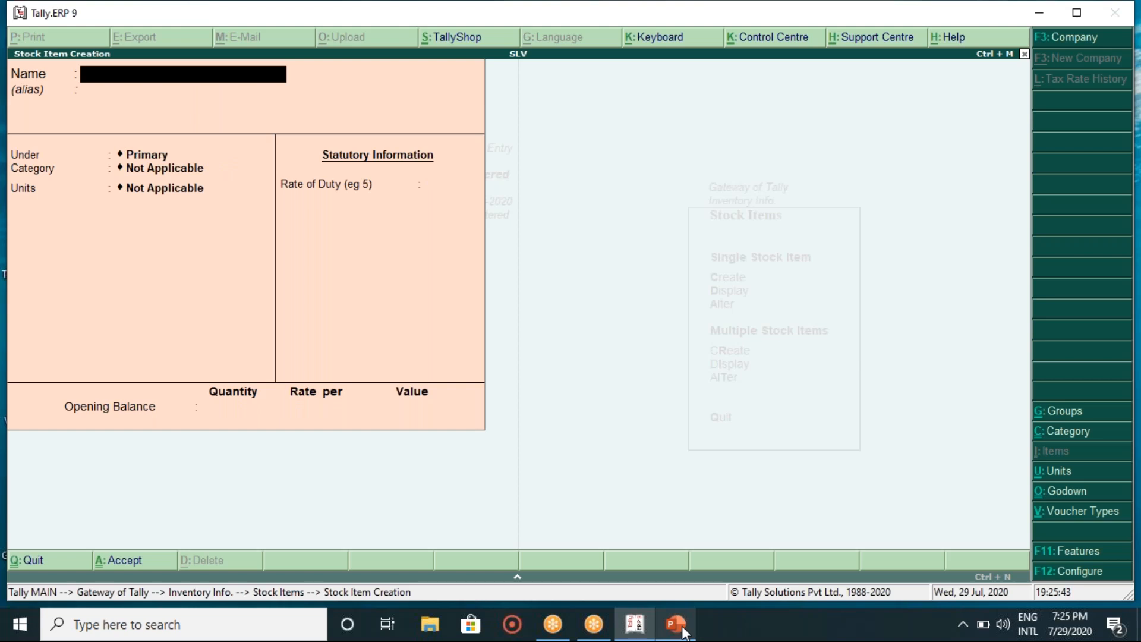
key("Escape")
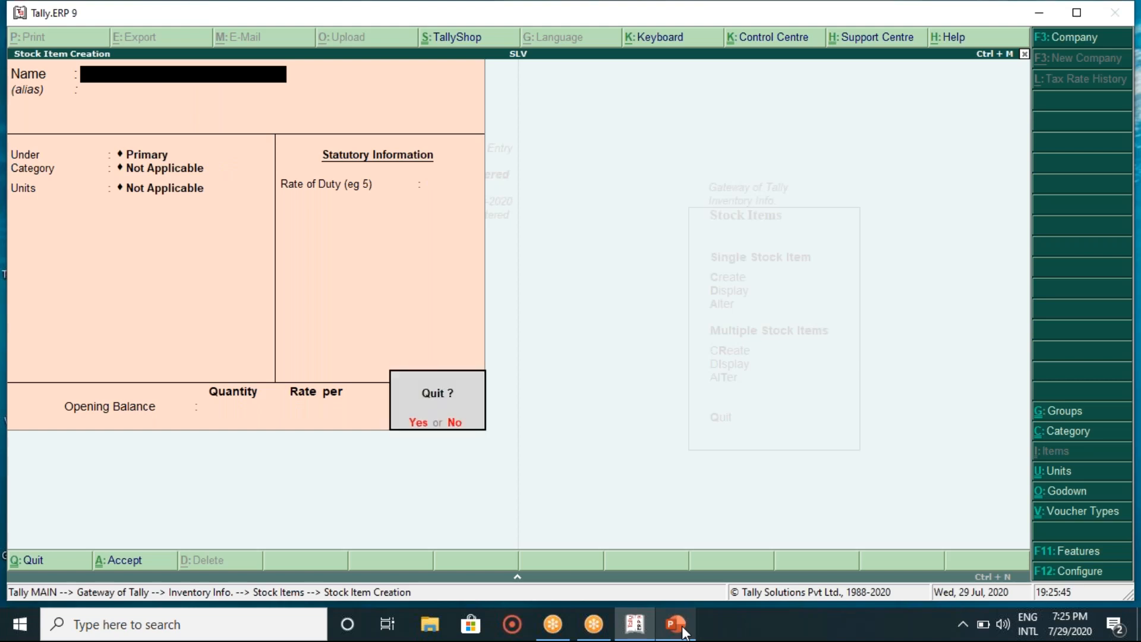
key("y")
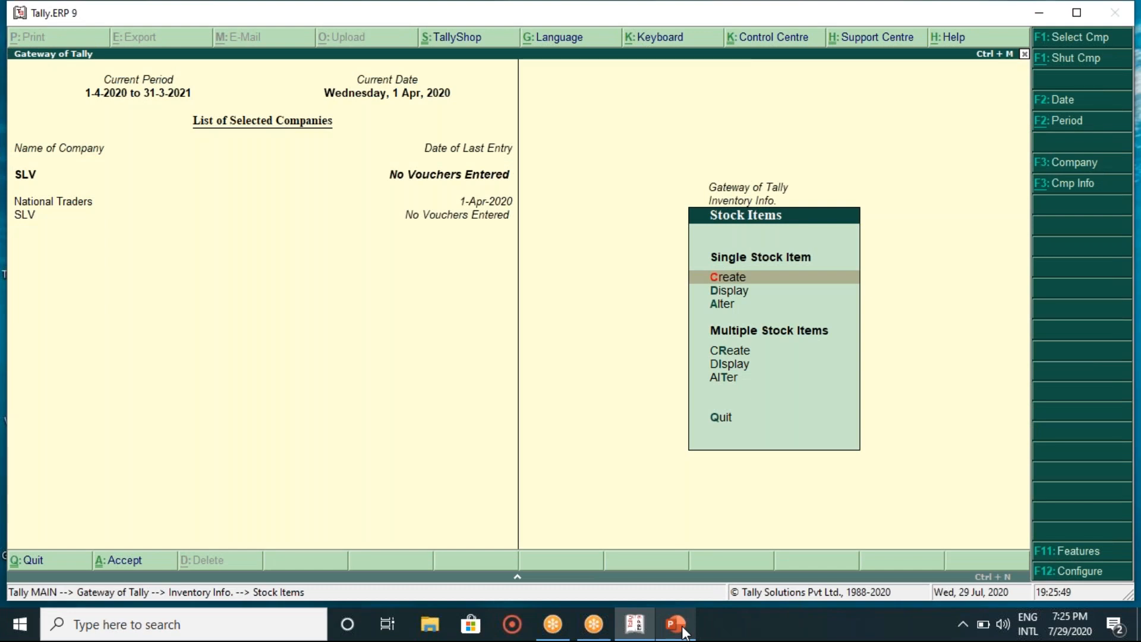
Display the list of single stock items and view the Samsung Galaxy A21 entry, closing it again
key("Down")
key("Down")
key("Up")
key("Up")
key("Down")
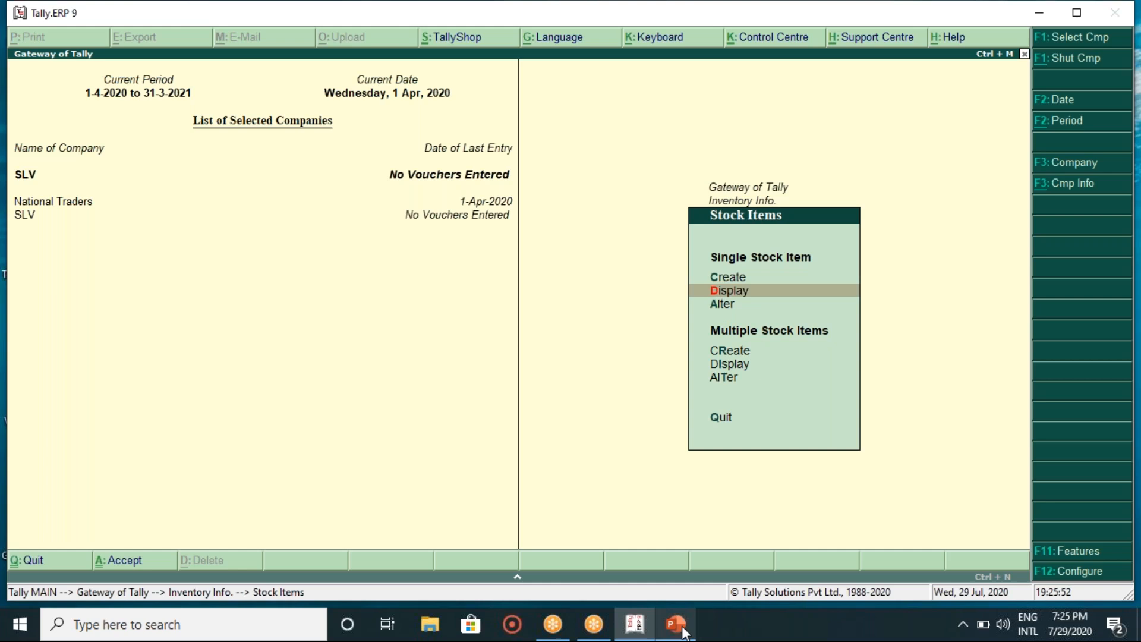
key("Return")
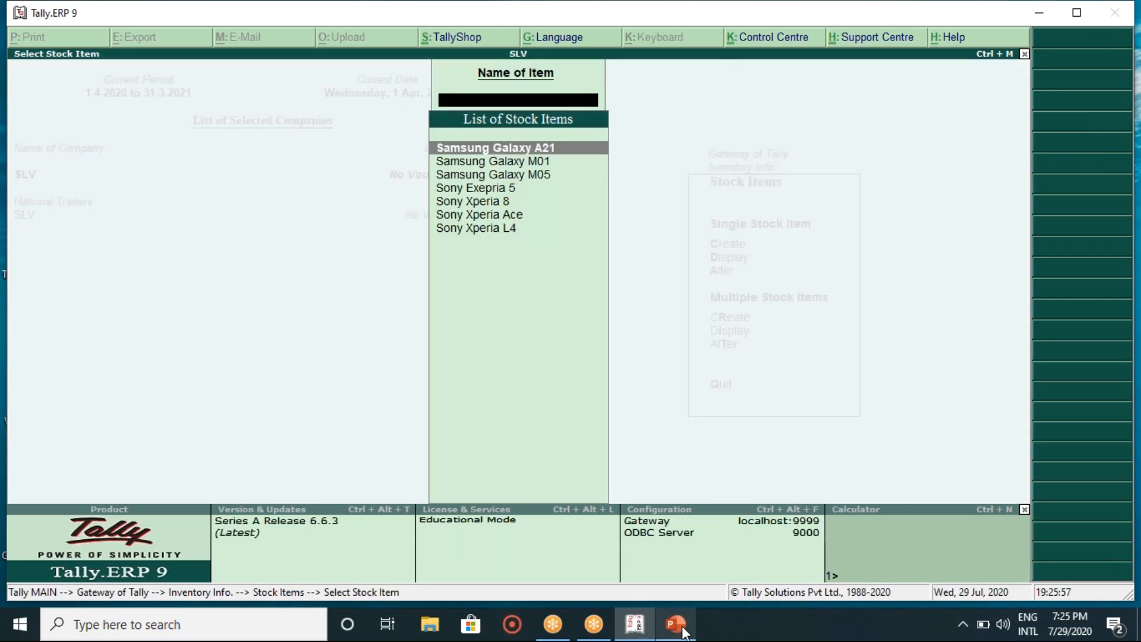
key("Down")
key("Up")
key("Return")
key("Escape")
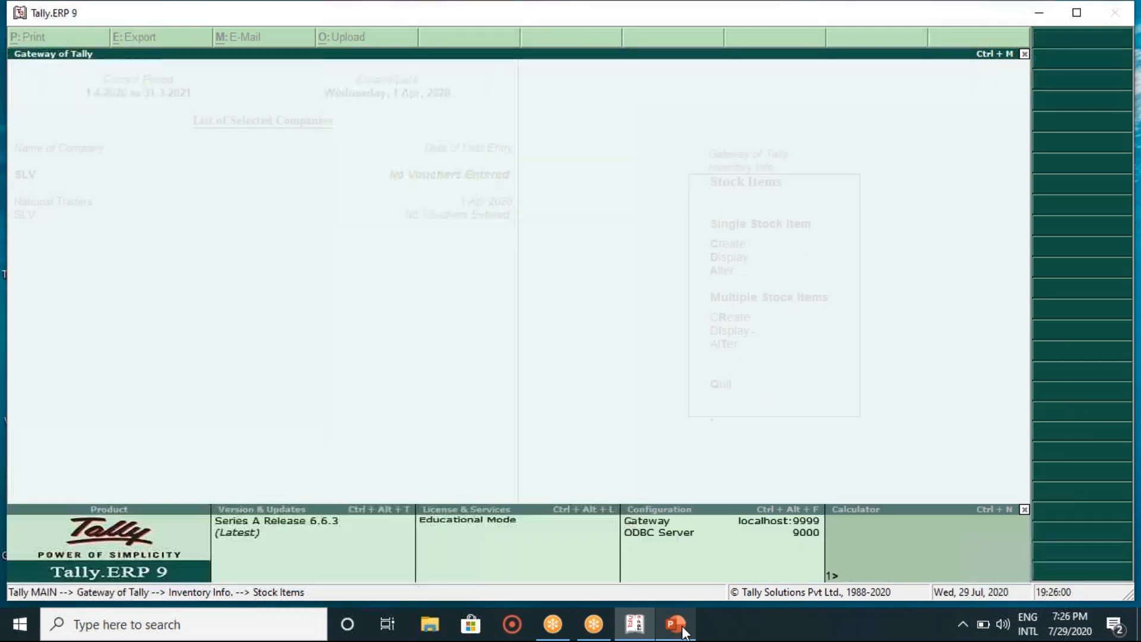
Reopen the single stock item display and view the Samsung Galaxy A21 entry with its opening balance
key("Escape")
key("Escape")
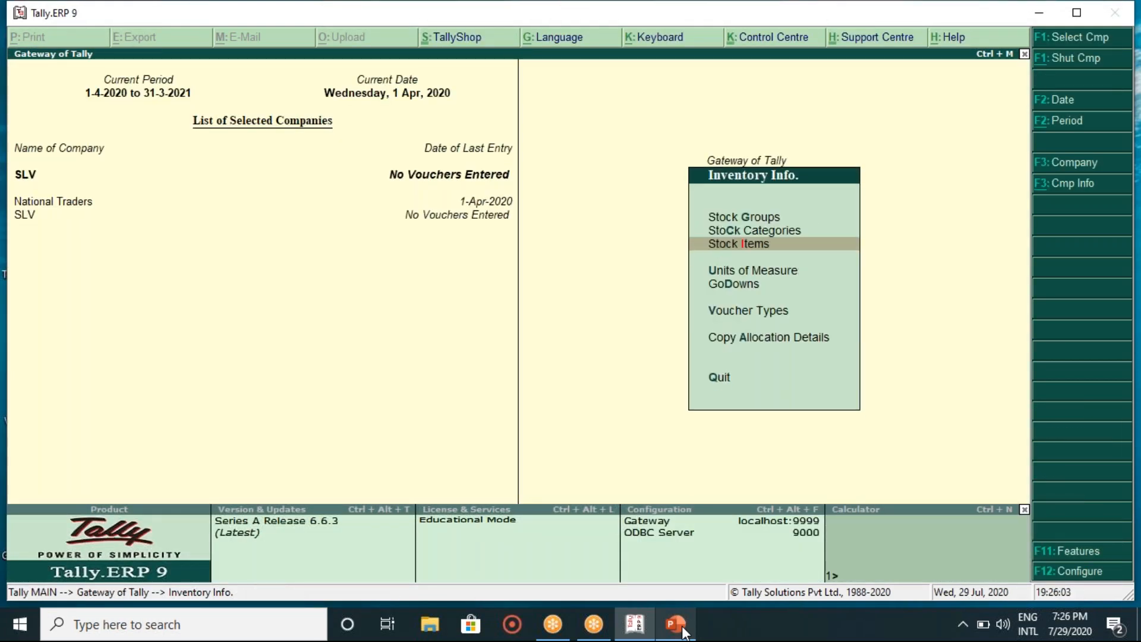
key("Return")
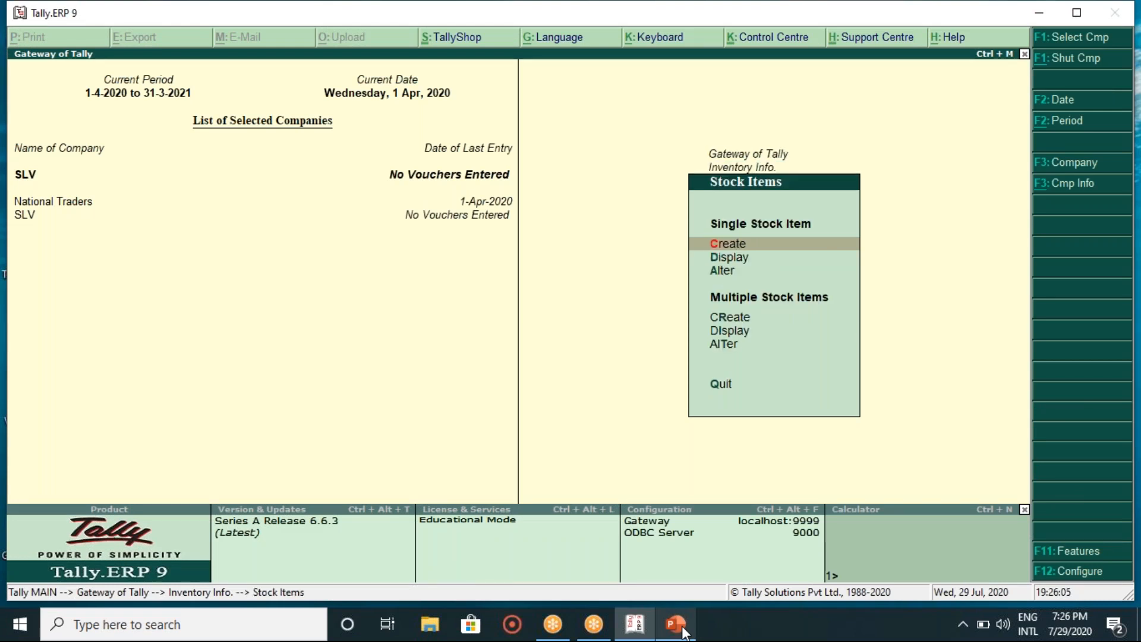
key("Down")
key("Return")
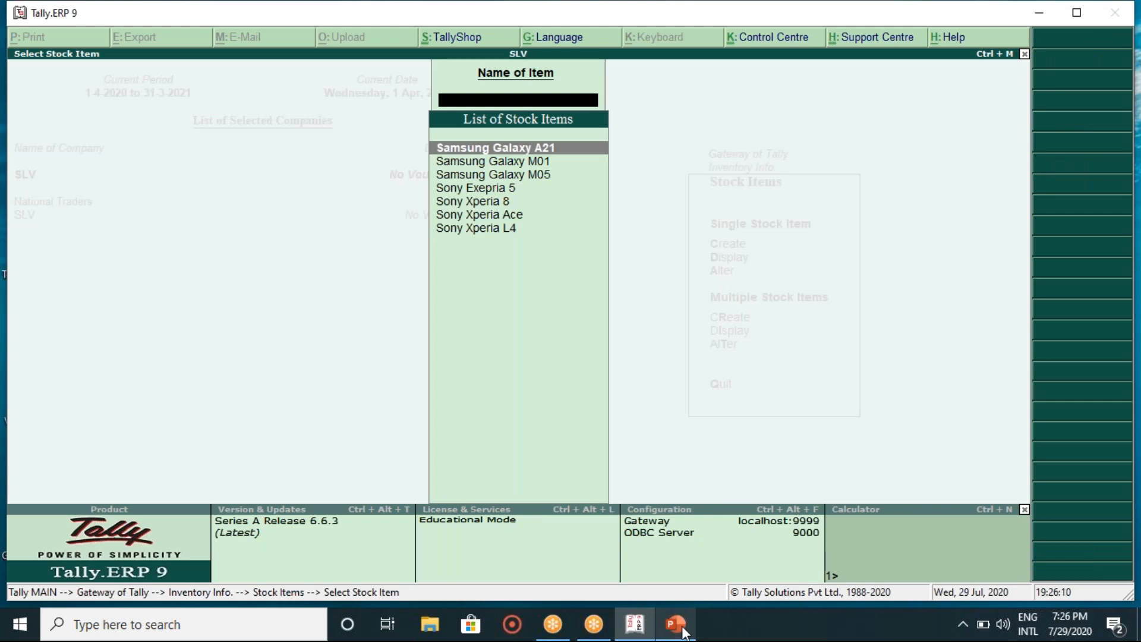
key("Return")
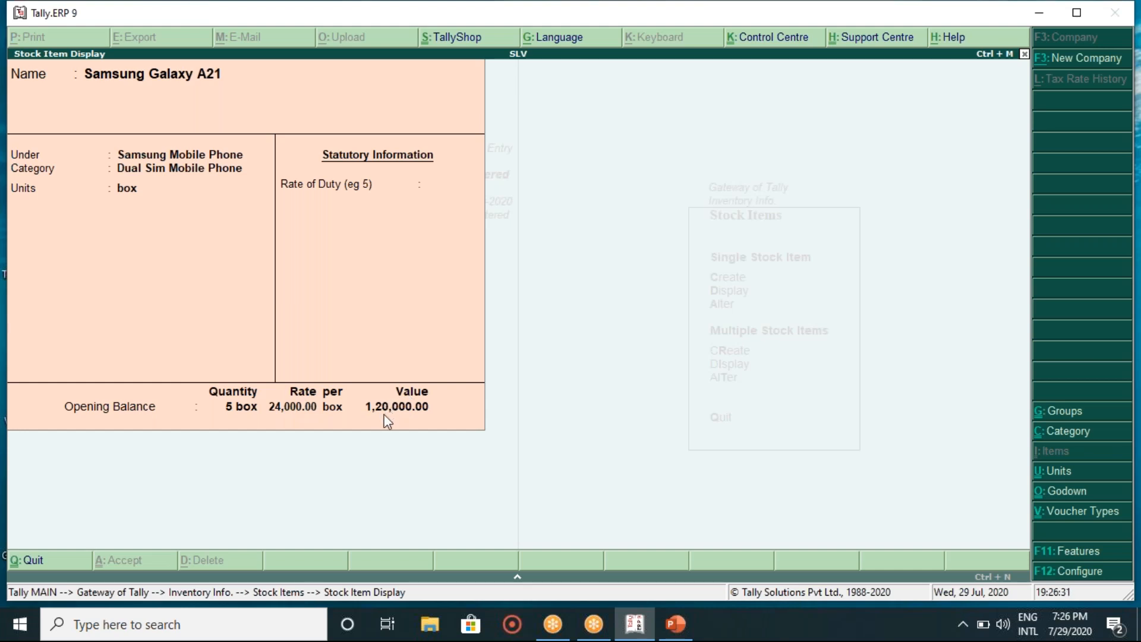
key("Escape")
View the Samsung Galaxy M05 stock item entry with its opening balance, closing it again
key("Down")
key("Down")
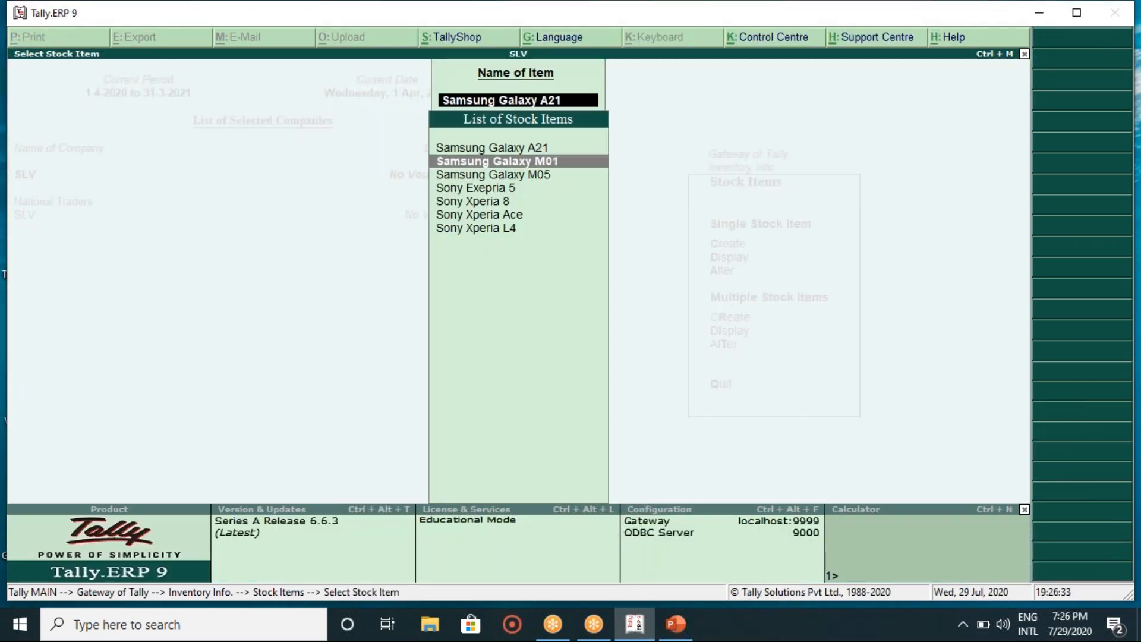
key("Return")
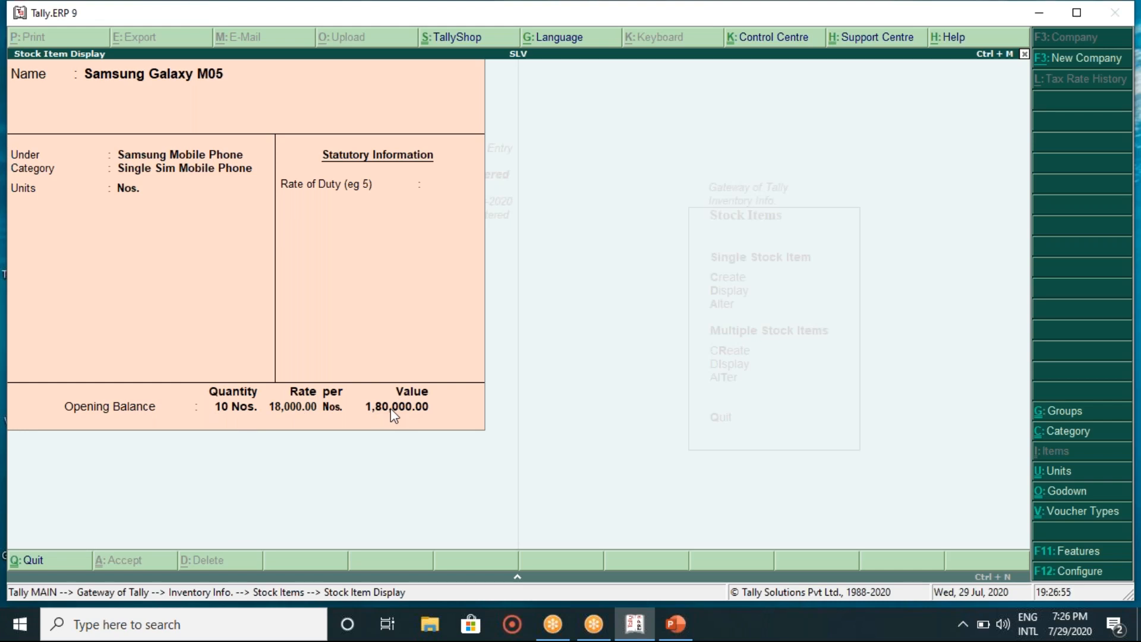
key("Escape")
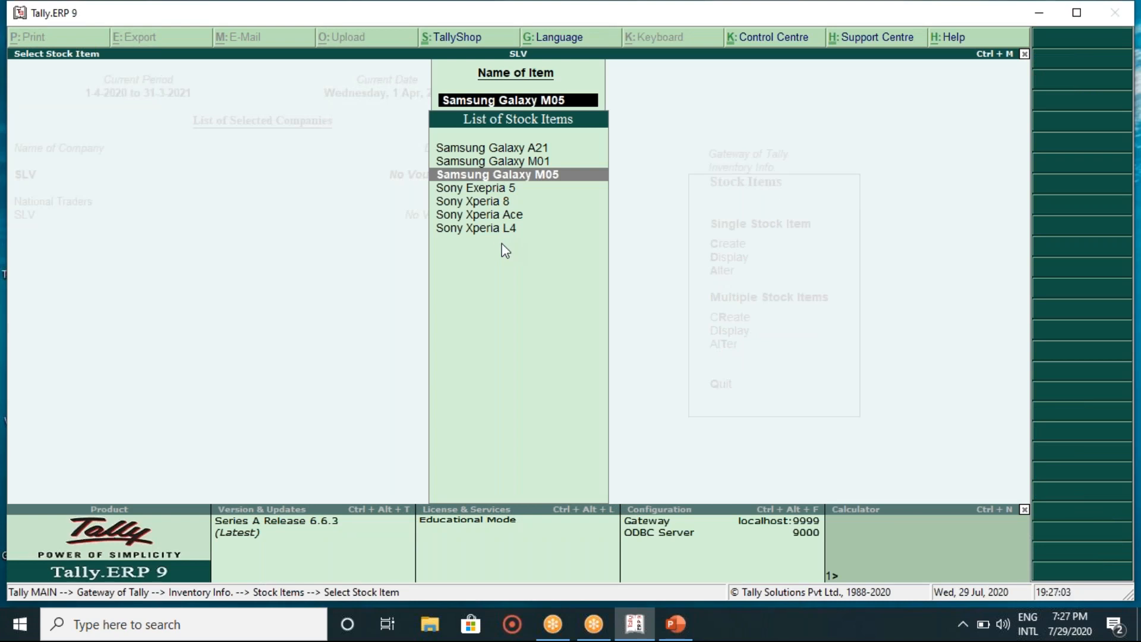
Leave the display list and open the stock item Samsung Galaxy M01 for alteration
key("Escape")
key("Escape")
key("Down")
key("Return")
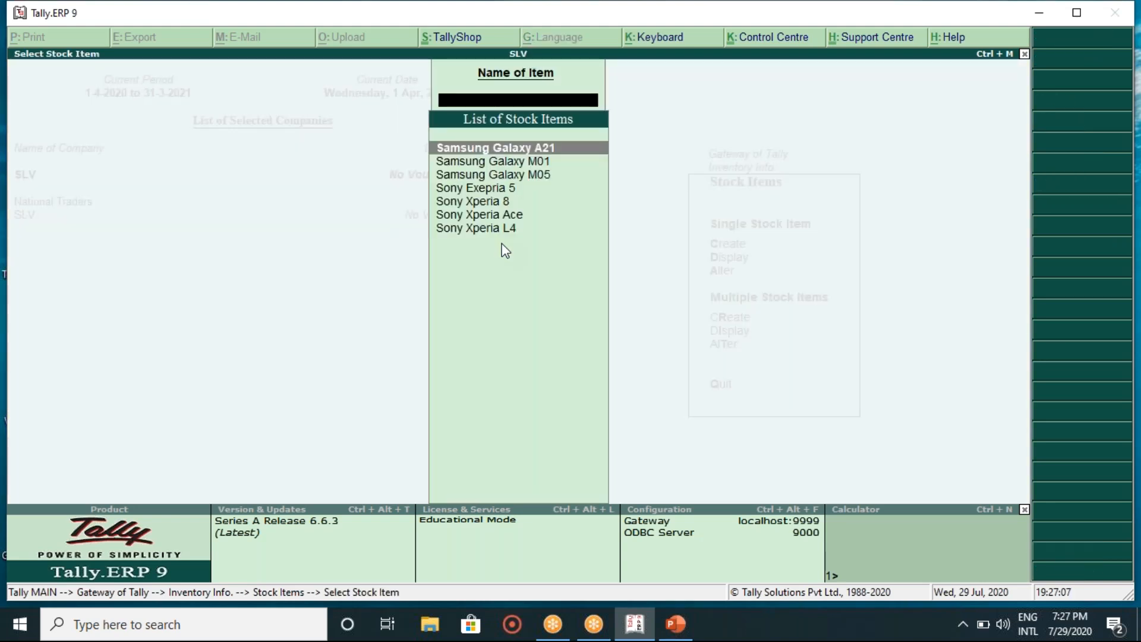
key("Down")
key("Return")
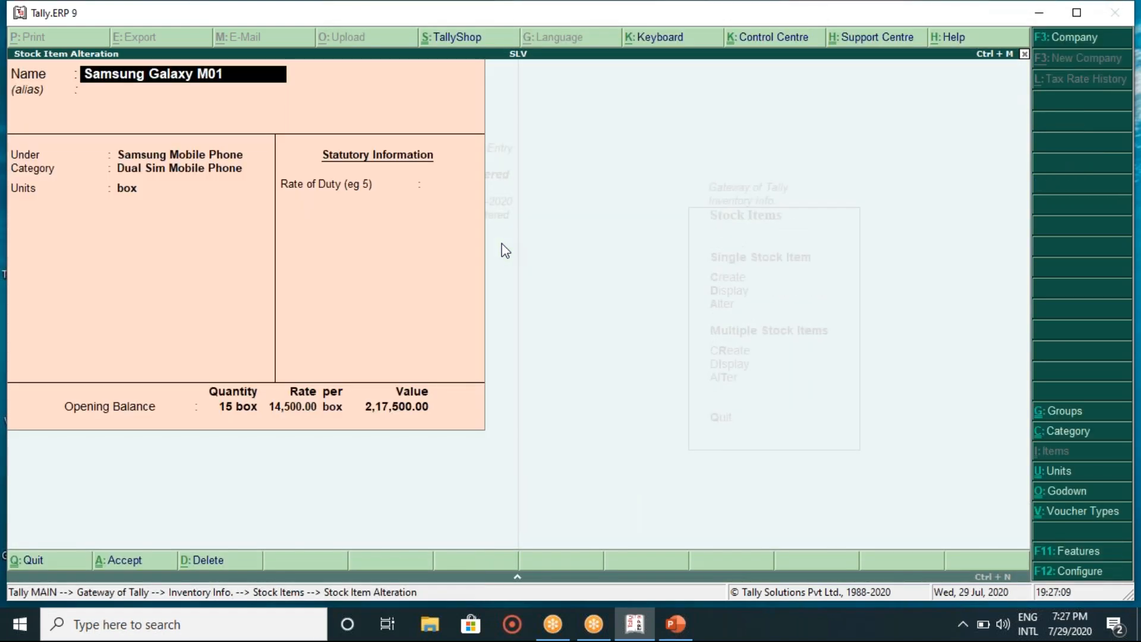
Keep the name, group and category of Samsung Galaxy M01 and change its units to Nos
key("Return")
key("Return")
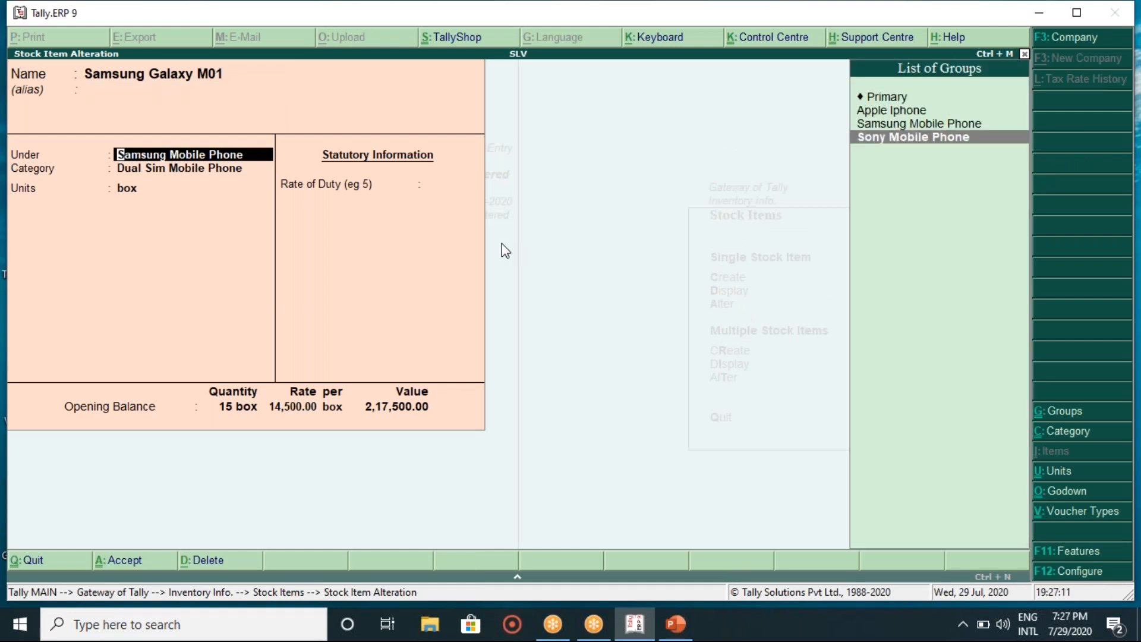
key("Return")
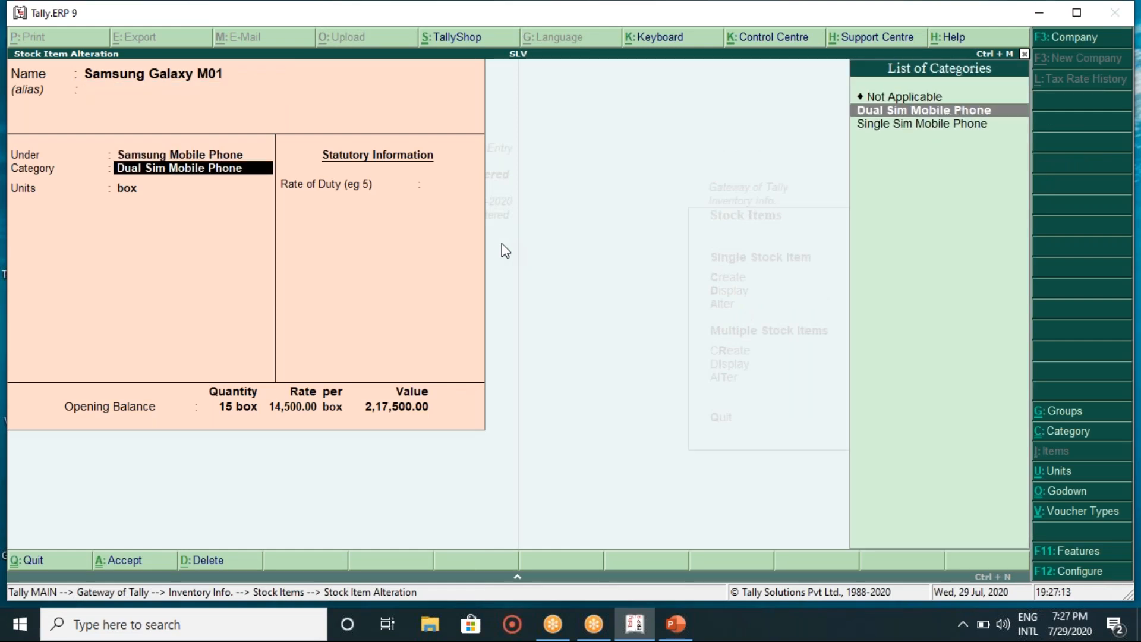
key("Return")
key("Down")
key("Down")
key("Down")
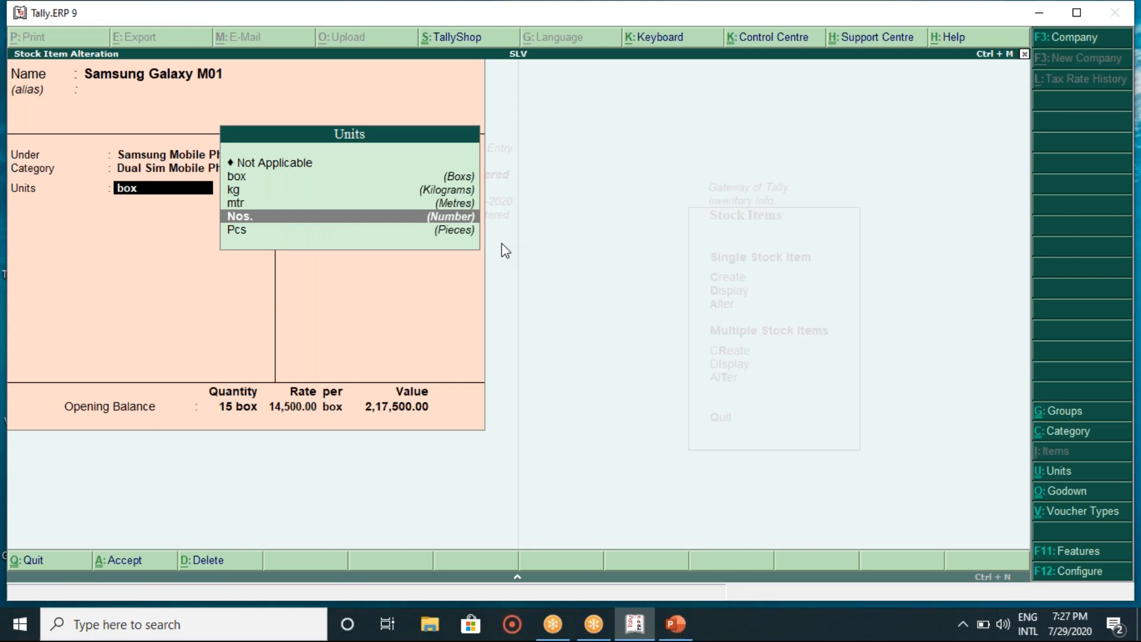
key("Return")
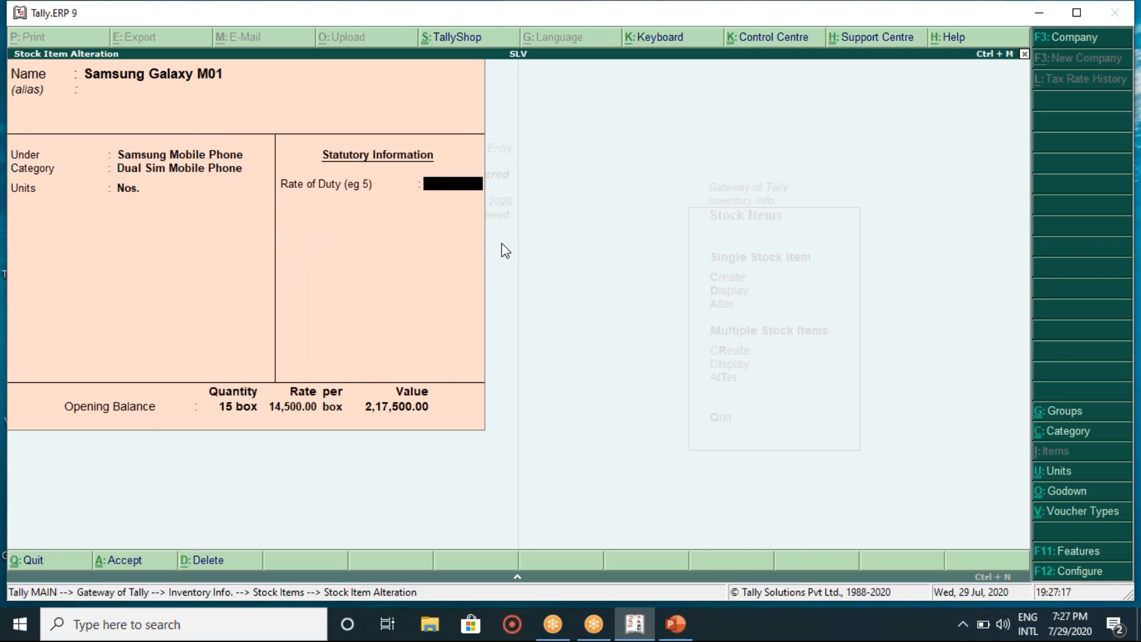
Accept a duty rate of 0 and replace the opening quantity of Samsung Galaxy M01 with 10 Nos
key("Return")
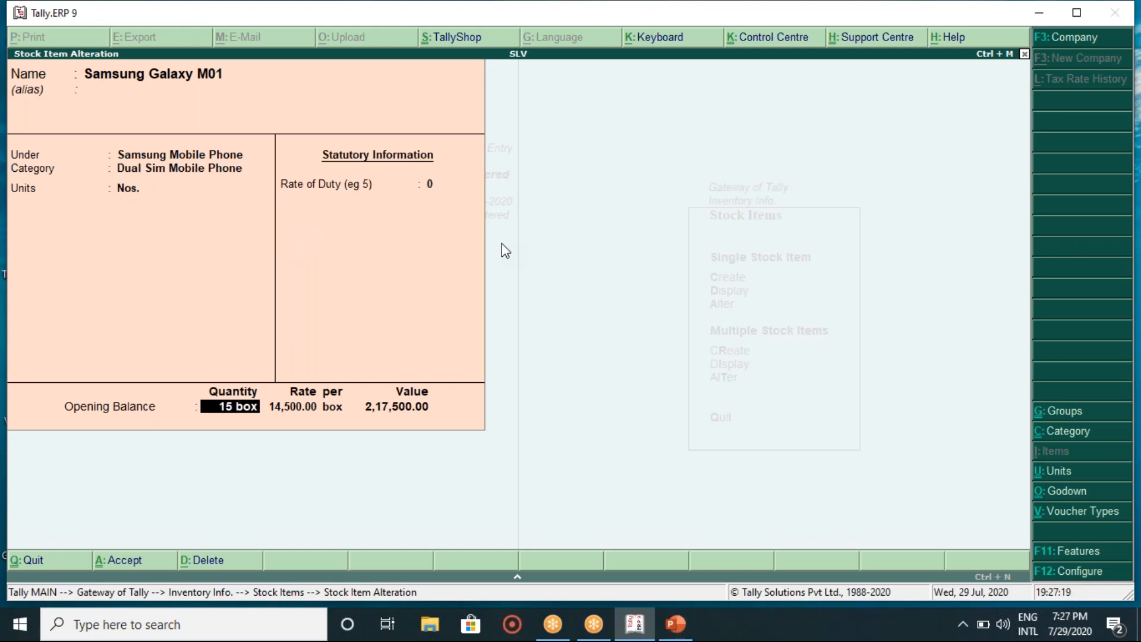
key("BackSpace")
key("BackSpace")
key("BackSpace")
key("BackSpace")
key("BackSpace")
key("BackSpace")
key("Return")
key("BackSpace")
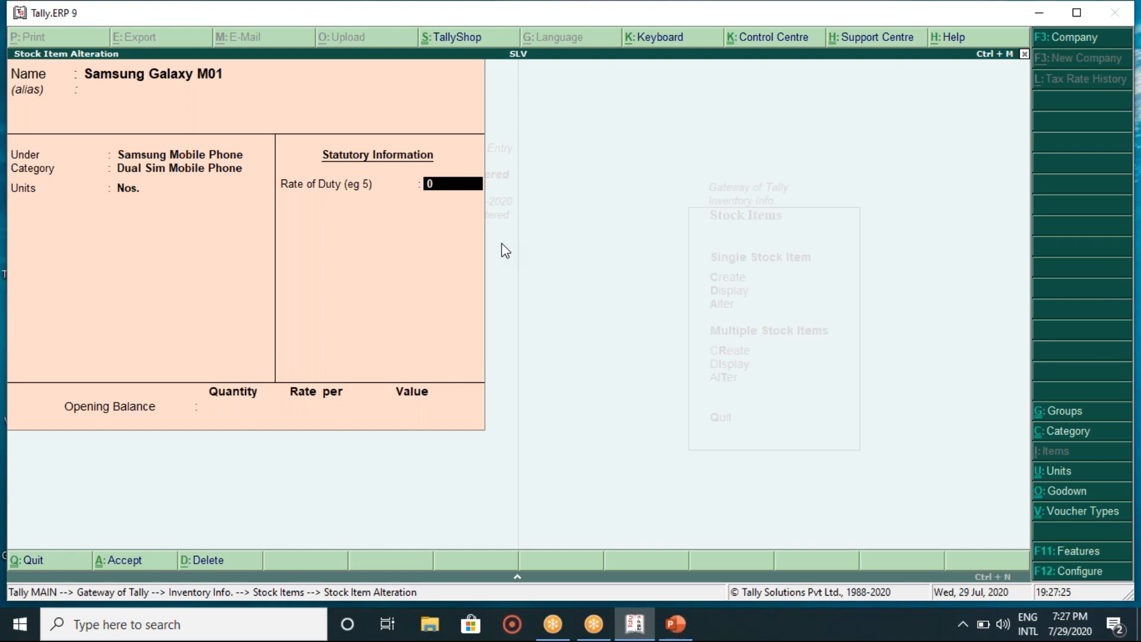
key("BackSpace")
key("Return")
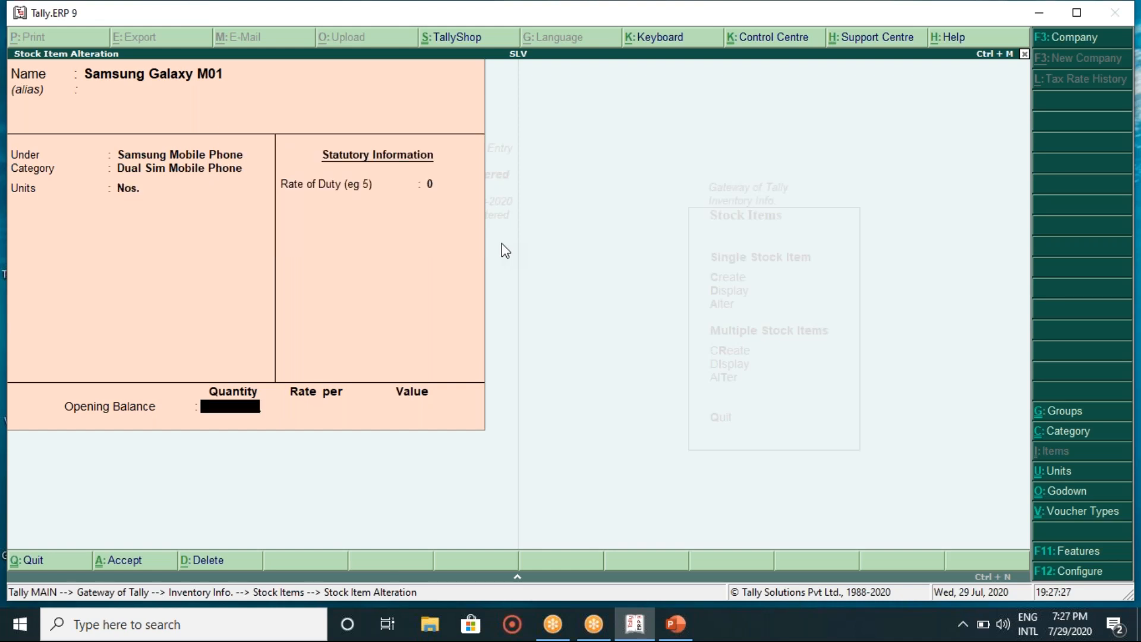
type("10")
key("Return")
Try to accept the existing 15 box allocation of Samsung Galaxy M01 to Vijayanagar
key("Return")
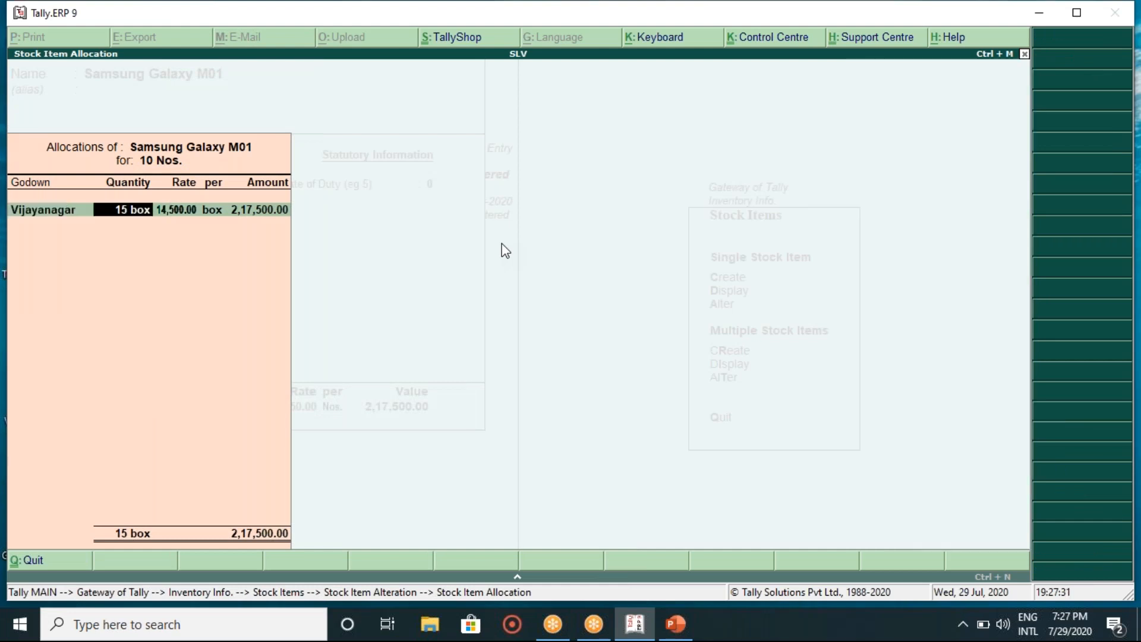
key("Return")
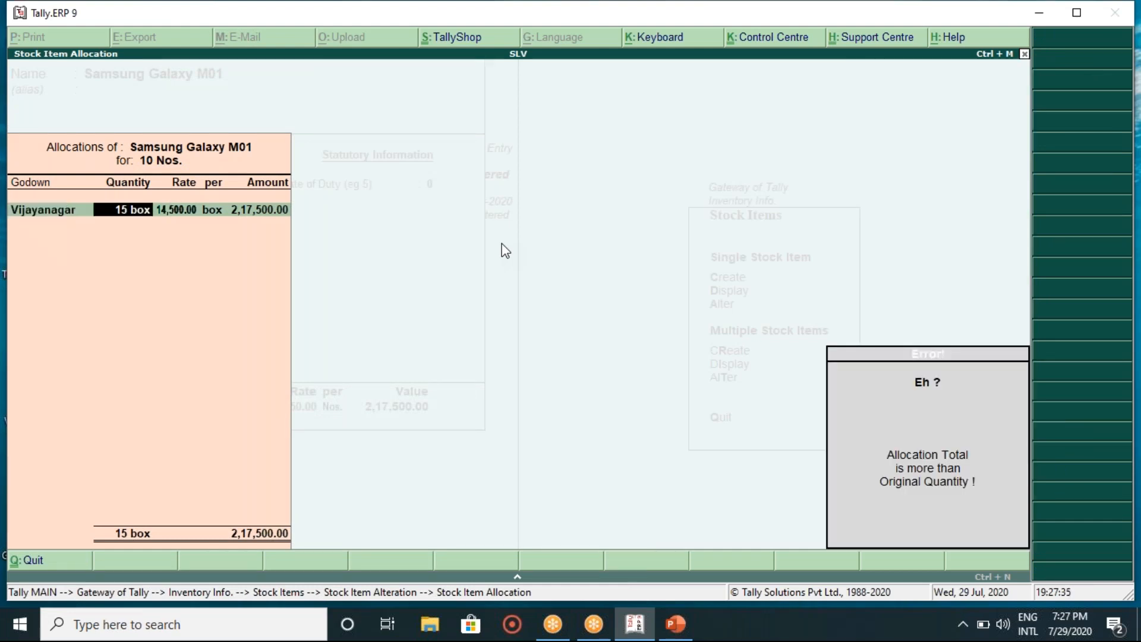
key("Escape")
key("Escape")
key("Return")
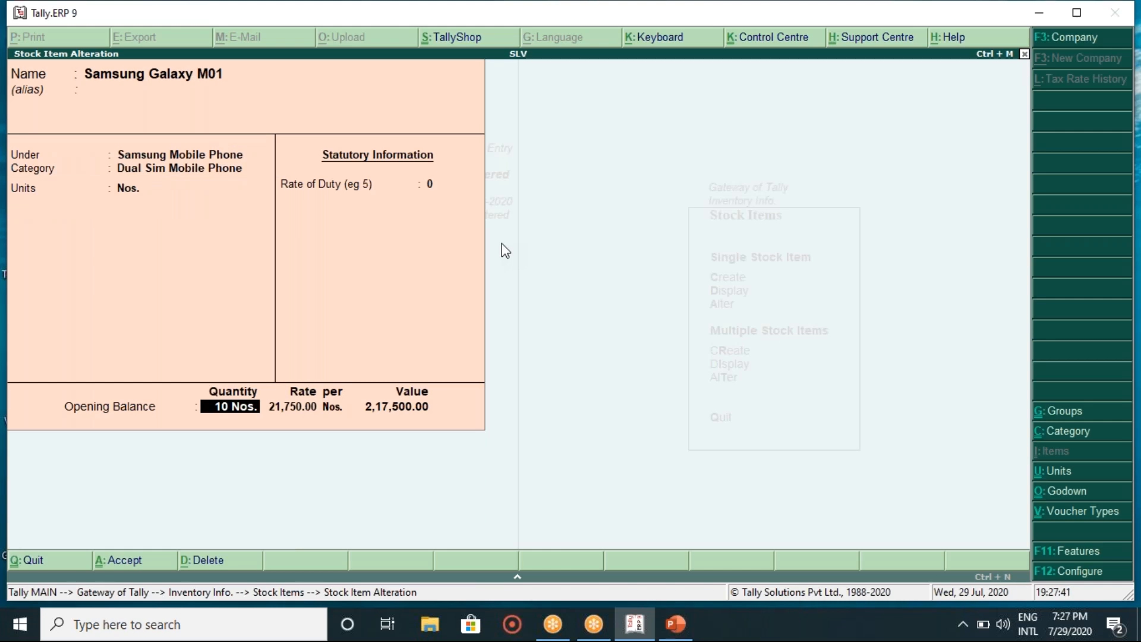
Reopen the godown allocation of Samsung Galaxy M01 and set the Vijayanagar quantity to 10 Nos
key("Return")
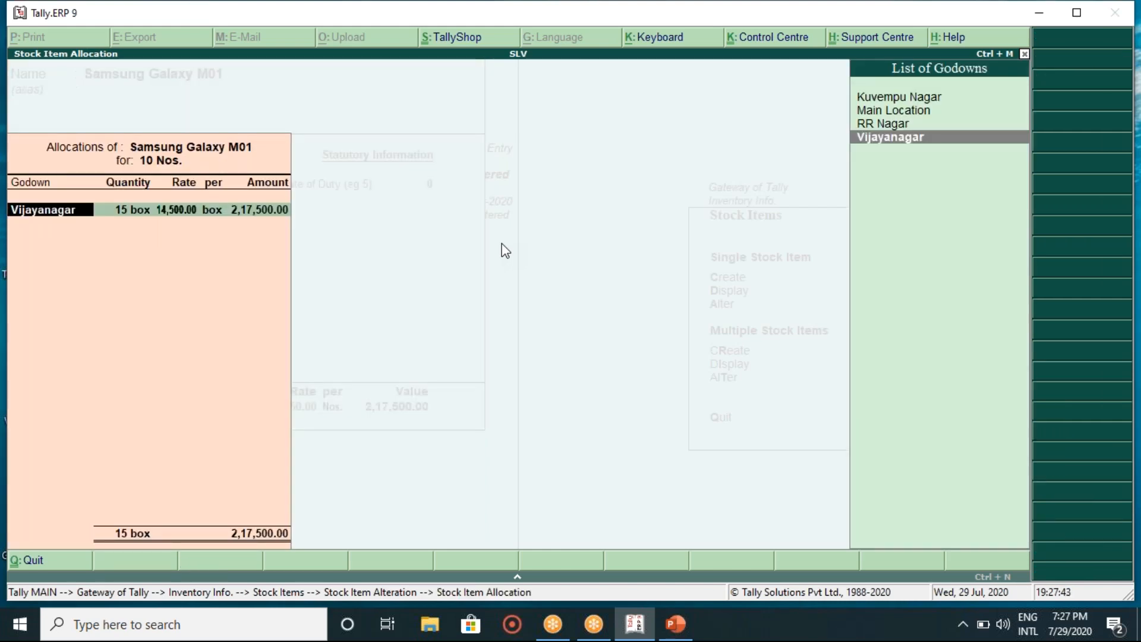
key("Return")
key("Return")
key("BackSpace")
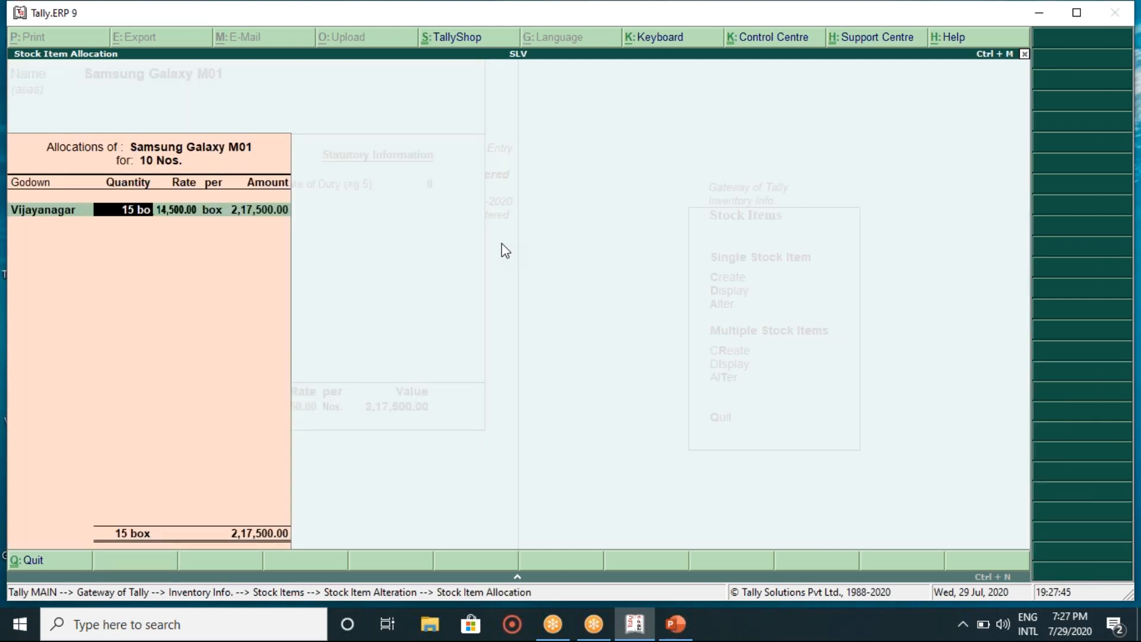
type("10")
key("BackSpace")
key("BackSpace")
key("BackSpace")
key("BackSpace")
key("BackSpace")
key("BackSpace")
key("BackSpace")
type("10")
key("Return")
Set the rate of the Vijayanagar allocation to 15,000 per Nos., save the altered Samsung Galaxy M01 and close the item list
key("Return")
key("BackSpace")
type("15000")
key("Return")
key("Return")
key("Return")
key("Return")
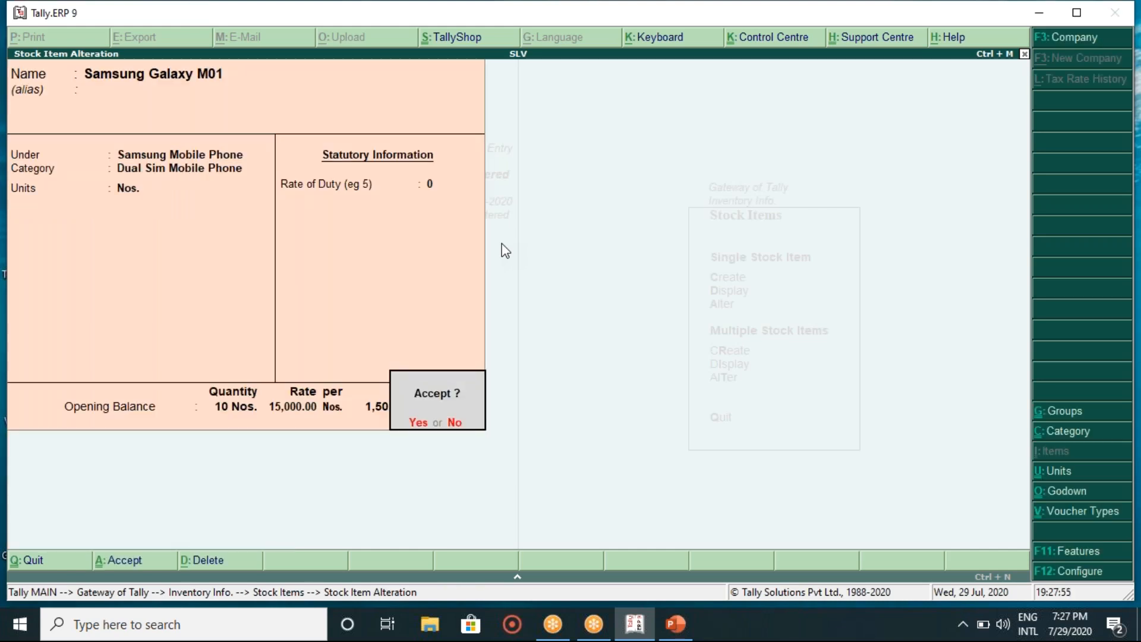
key("Return")
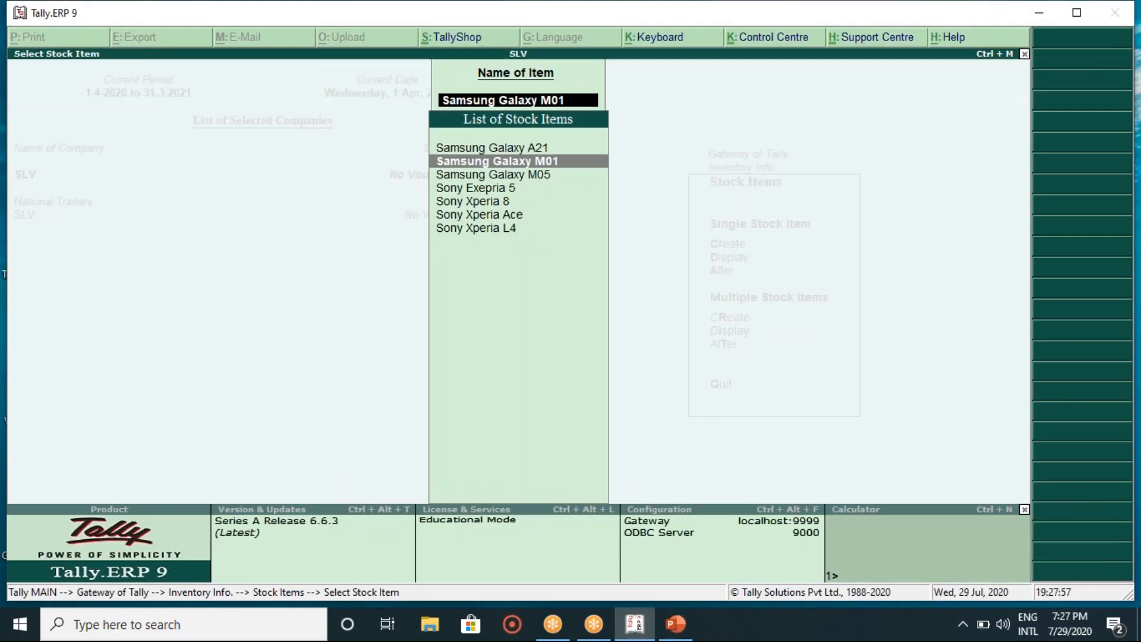
key("Escape")
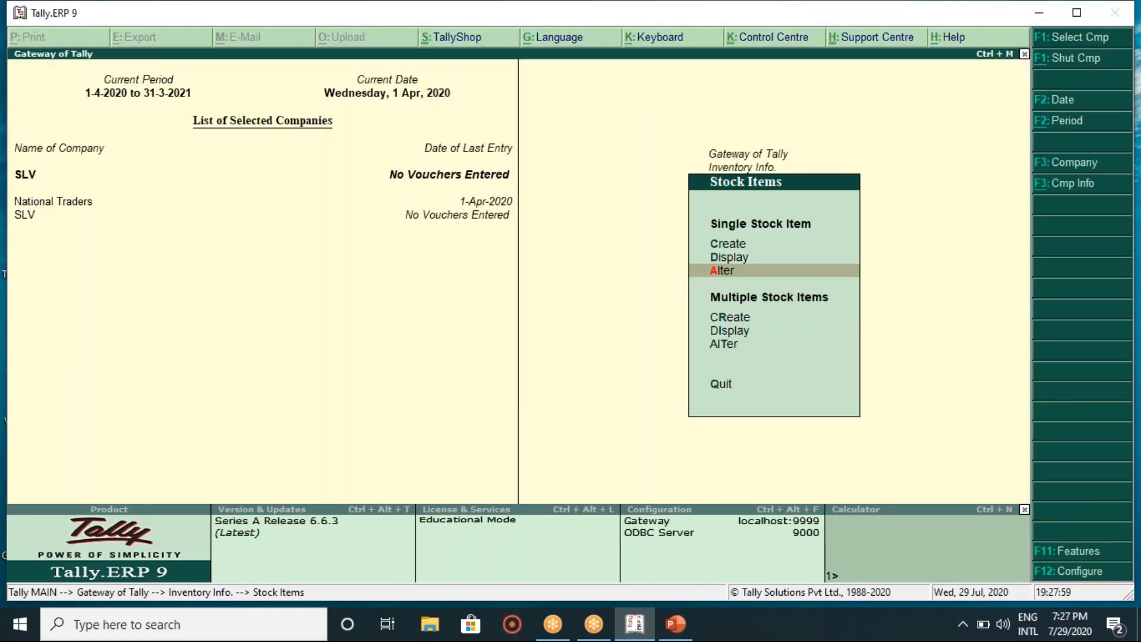
key("Up")
key("Up")
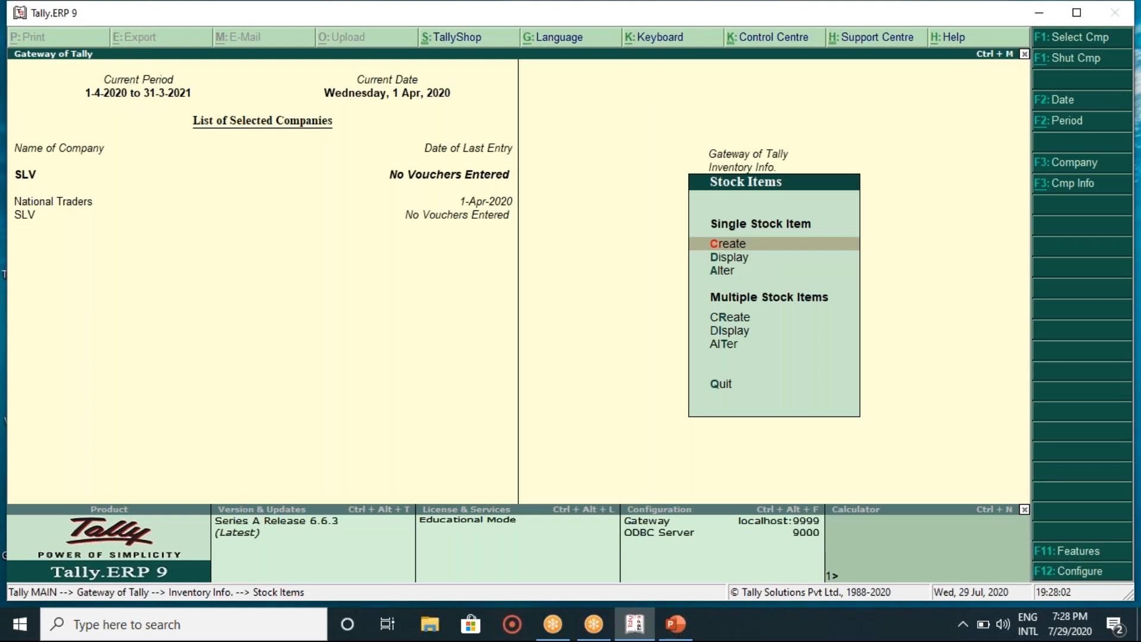
key("Return")
key("Escape")
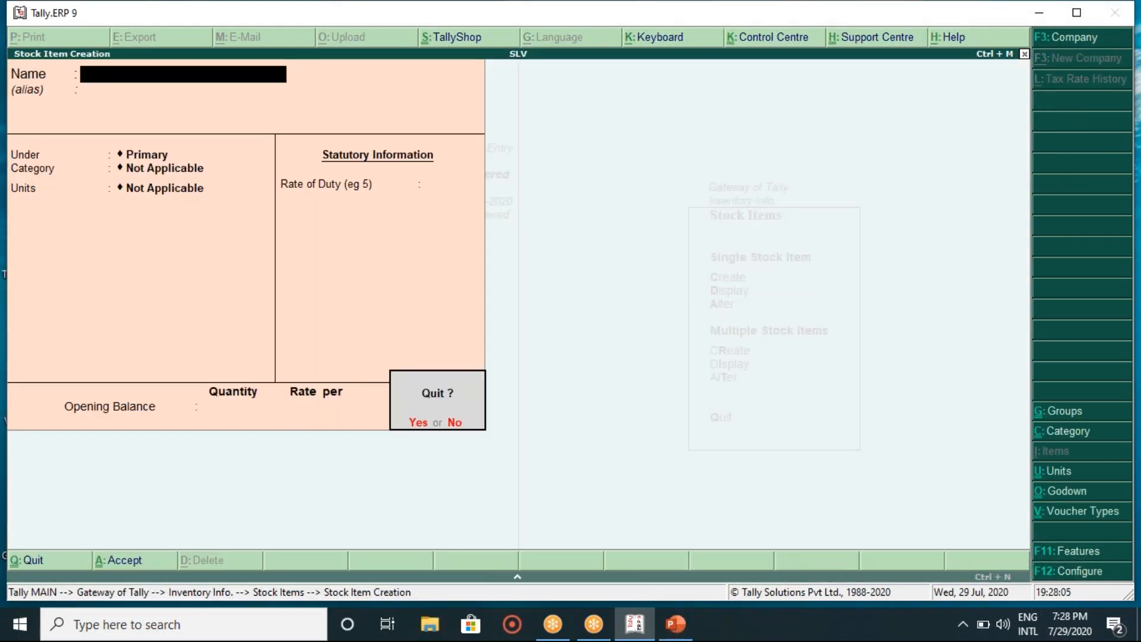
key("Return")
Look through the stock items available for single display, from the Samsung to the Sony phones, and close the list
key("Down")
key("Return")
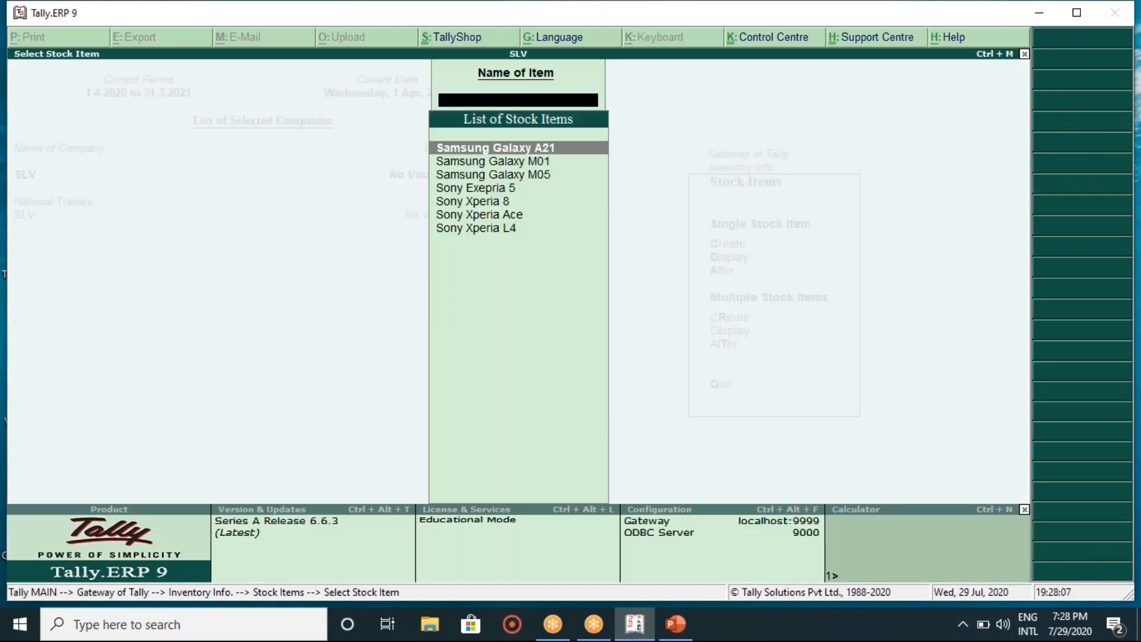
key("Down")
key("Down")
key("Down")
key("Down")
key("Down")
key("Up")
key("Up")
key("Up")
key("Up")
key("Up")
key("Escape")
Bring up the list of stock items available for alteration and return to Inventory Info without choosing one
key("Down")
key("Return")
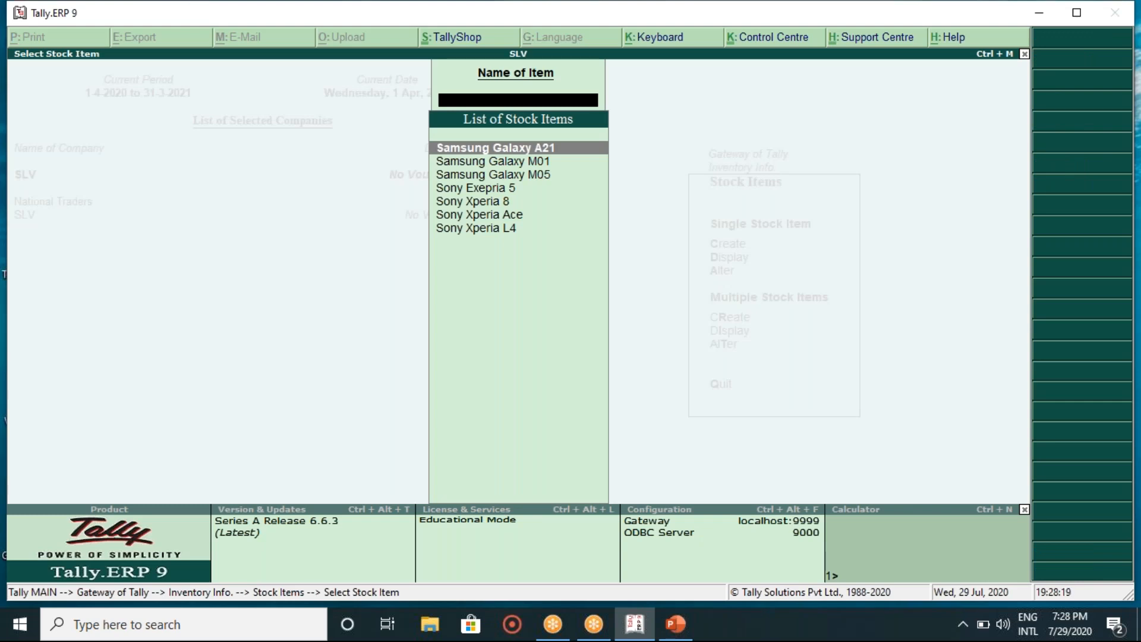
key("Escape")
key("Escape")
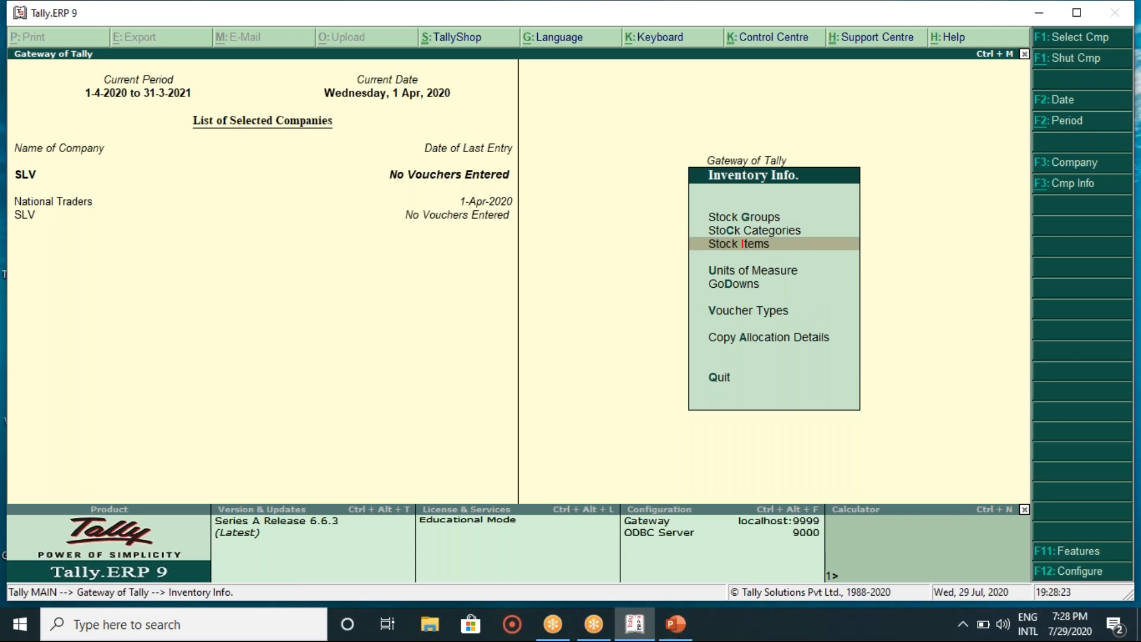